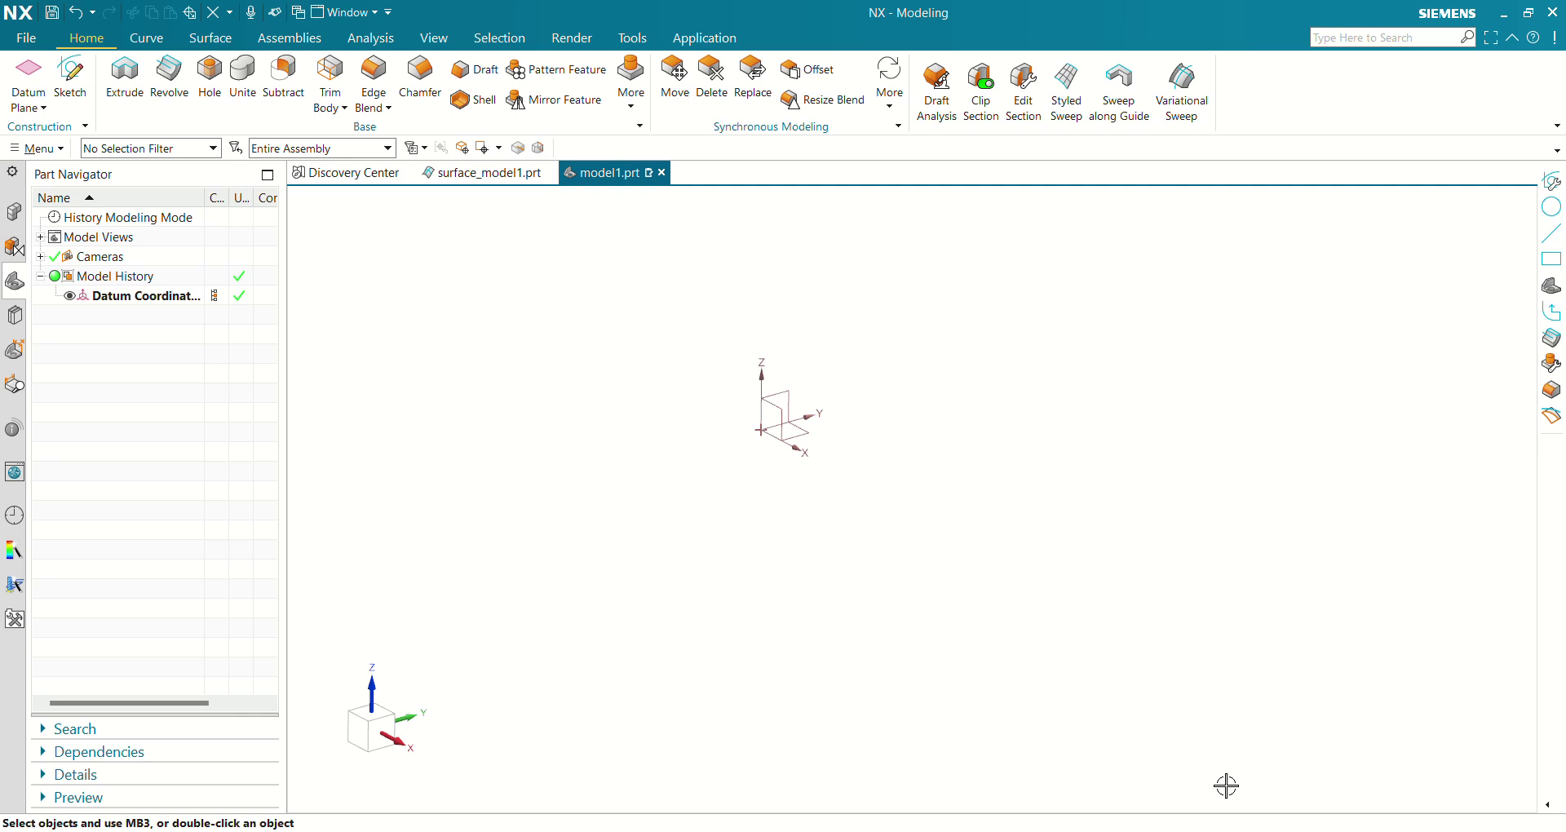
Check the reference drawing, then start a sketch on the Right datum plane.
{"action": "mouse_move", "coordinate": [1053, 830]}
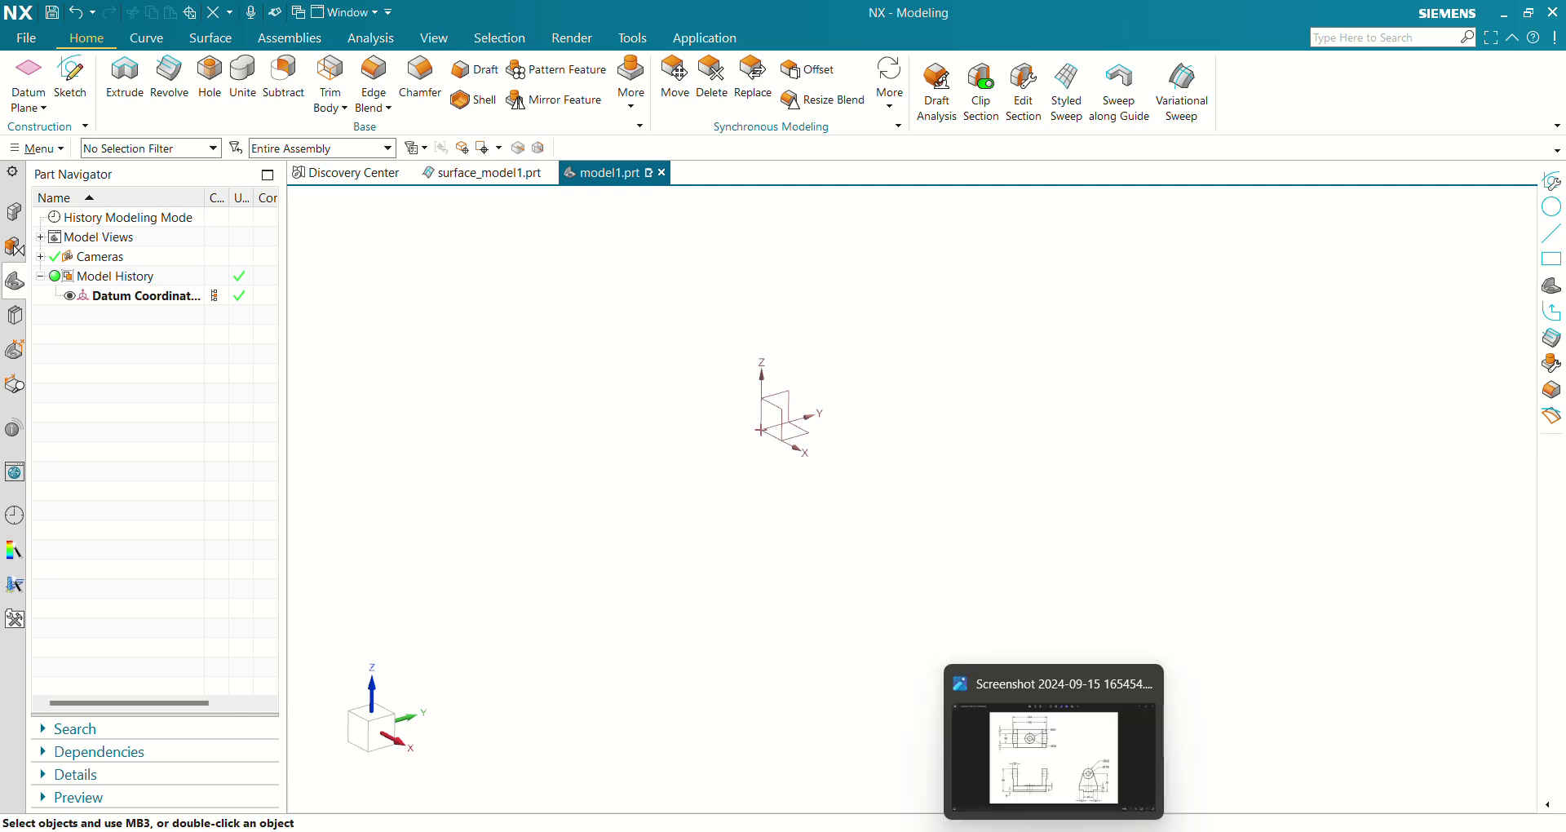
{"action": "left_click", "coordinate": [1064, 689]}
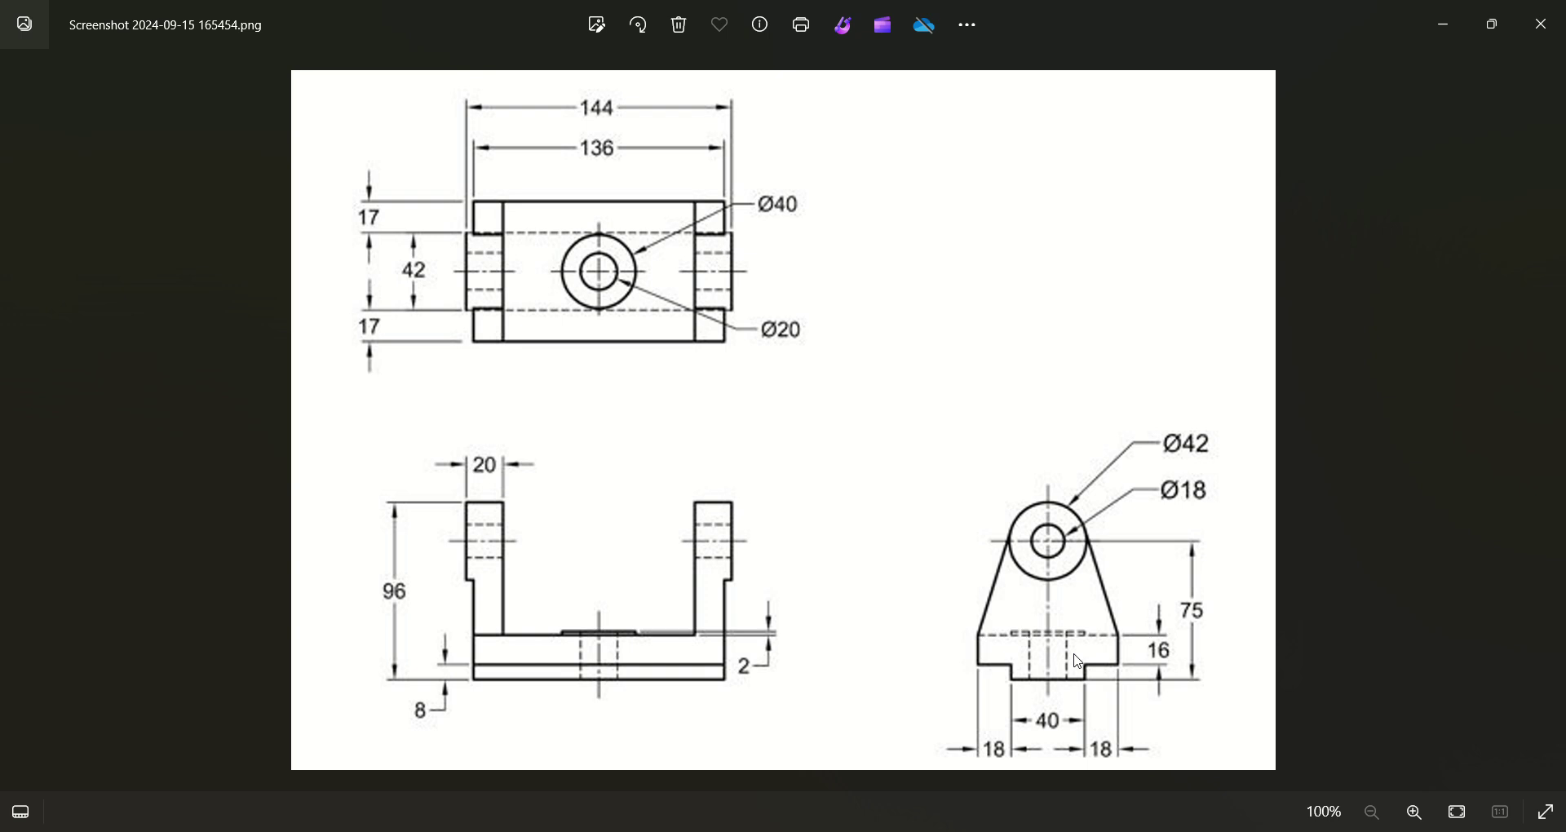
{"action": "key", "text": "alt+Tab"}
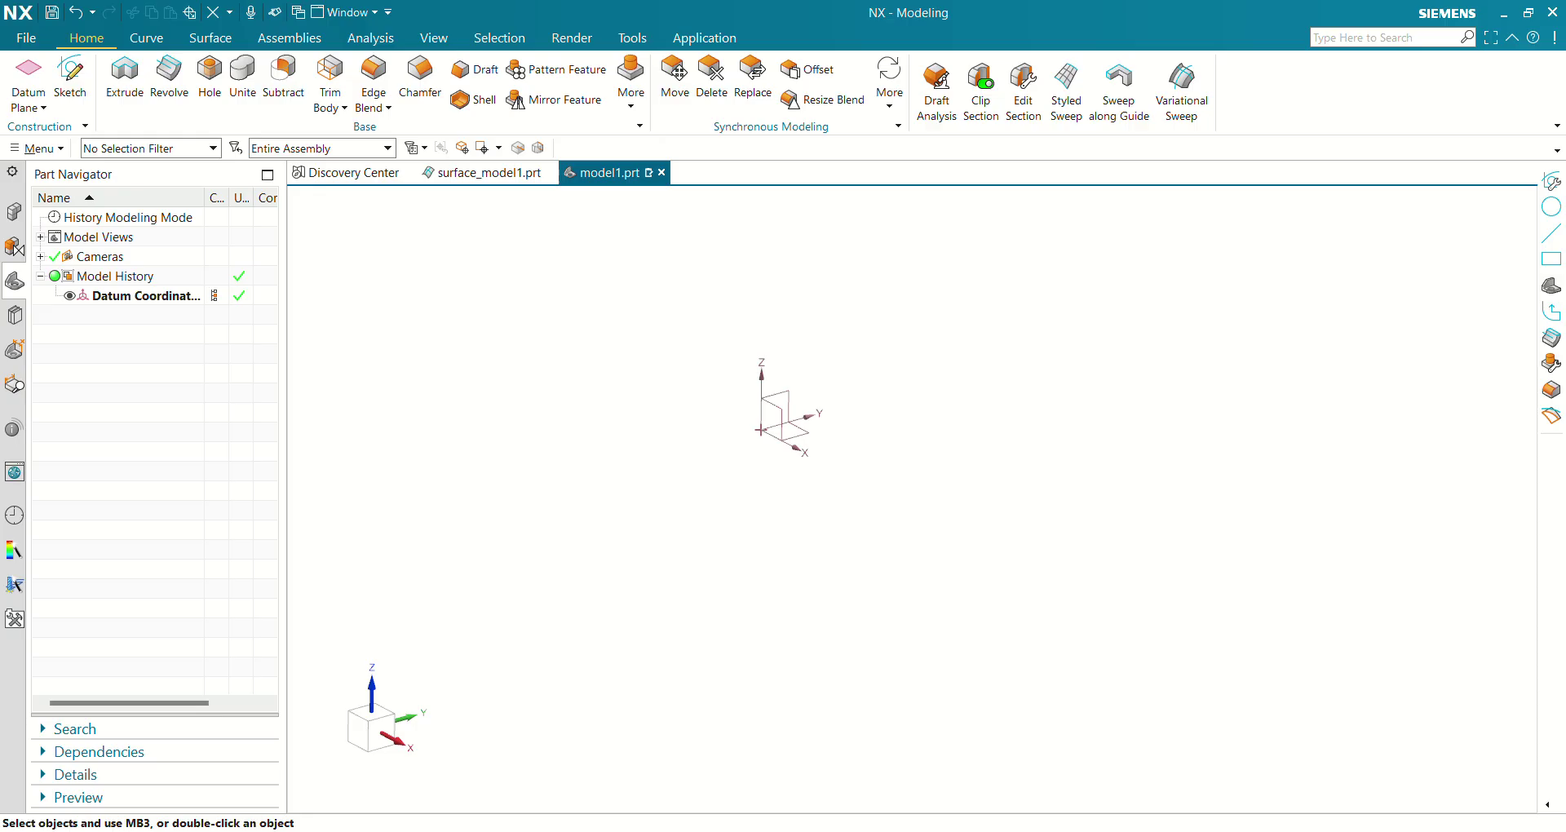
{"action": "left_click", "coordinate": [70, 77]}
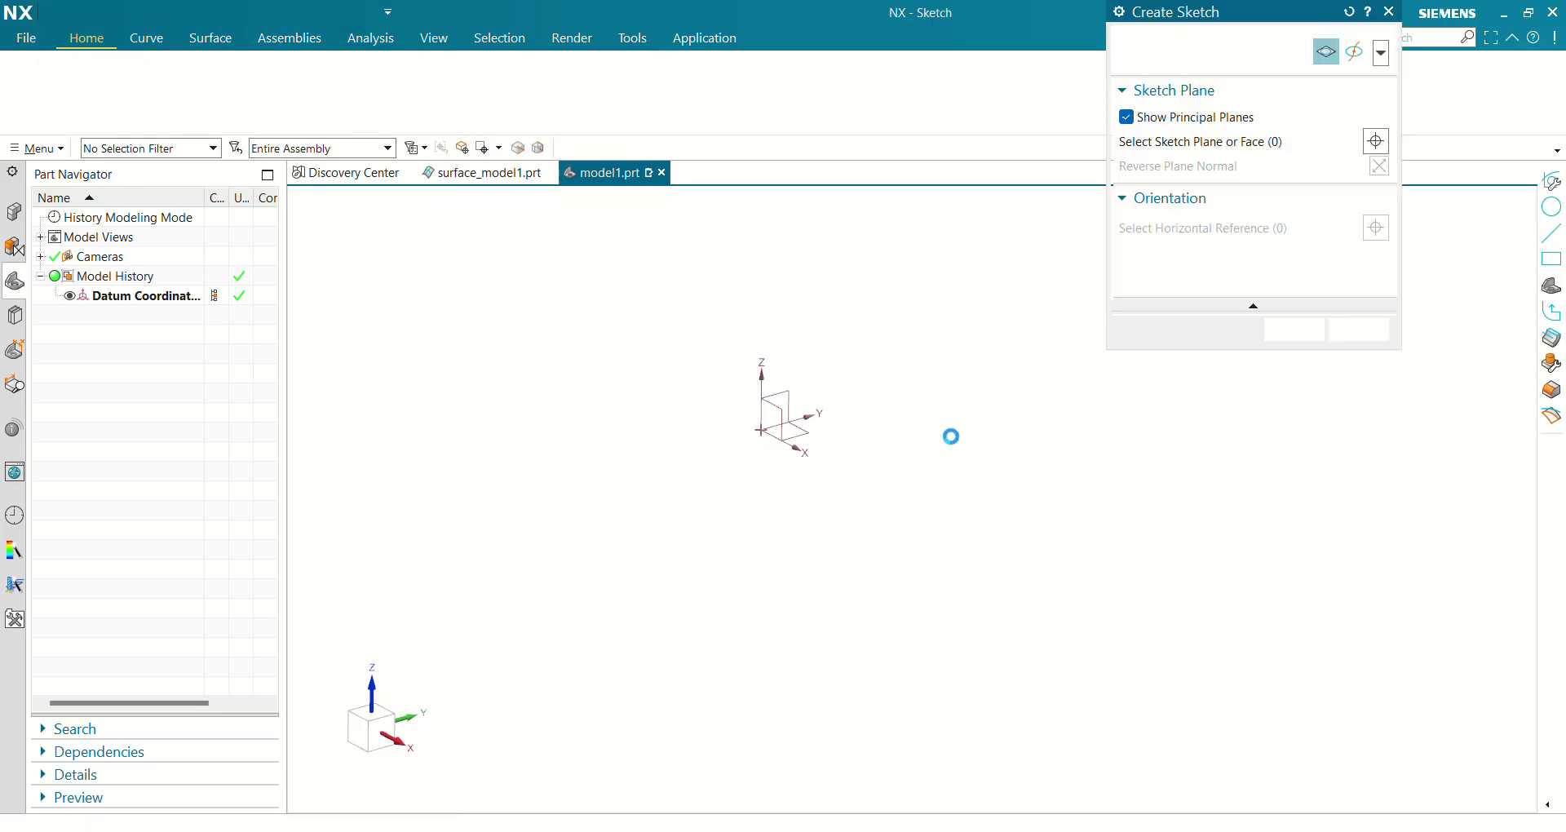
{"action": "left_click", "coordinate": [816, 342]}
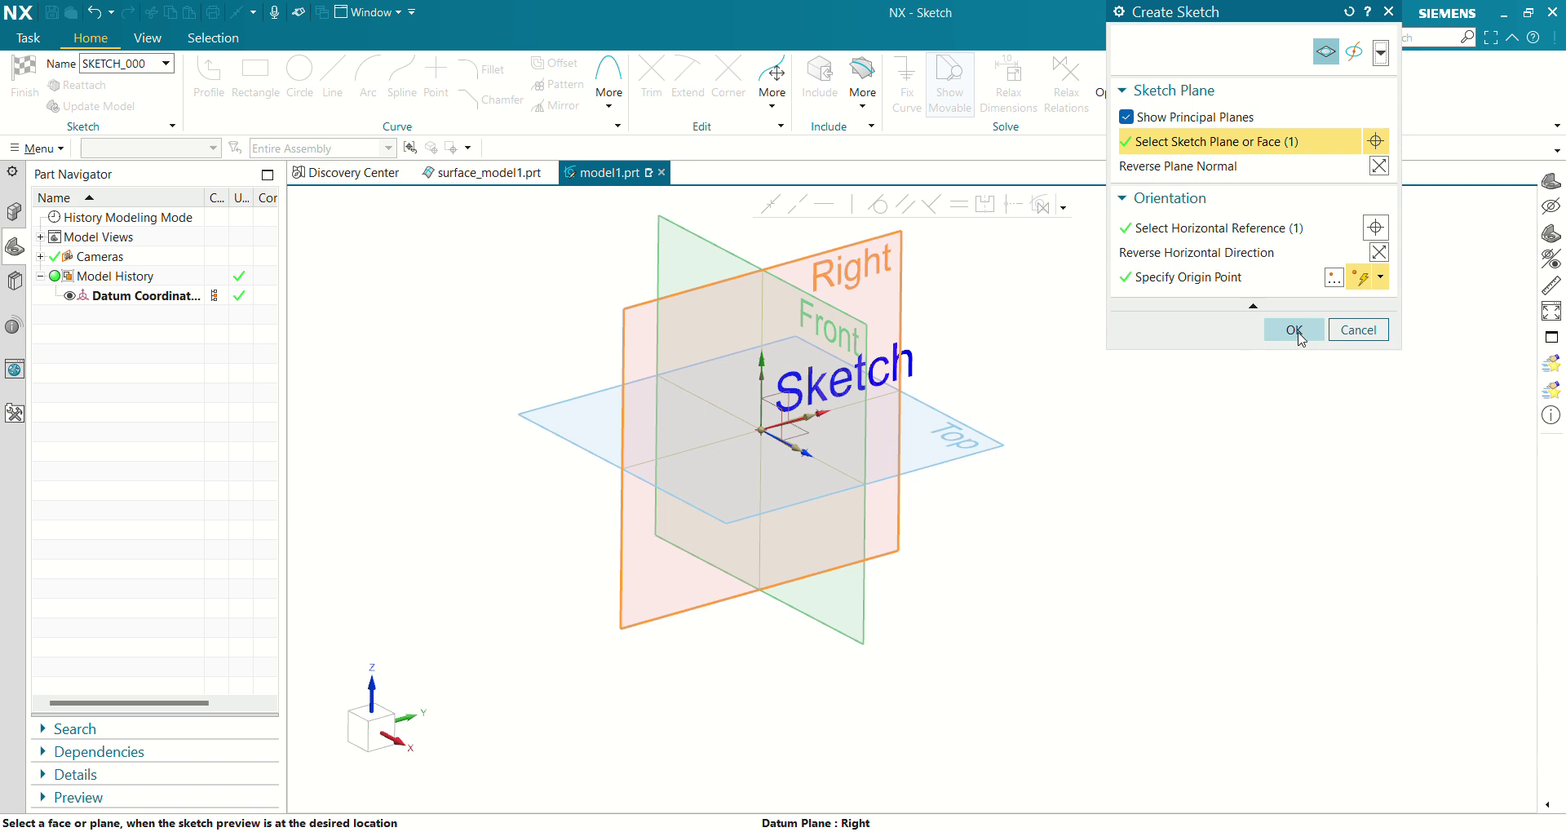
{"action": "left_click", "coordinate": [1294, 330]}
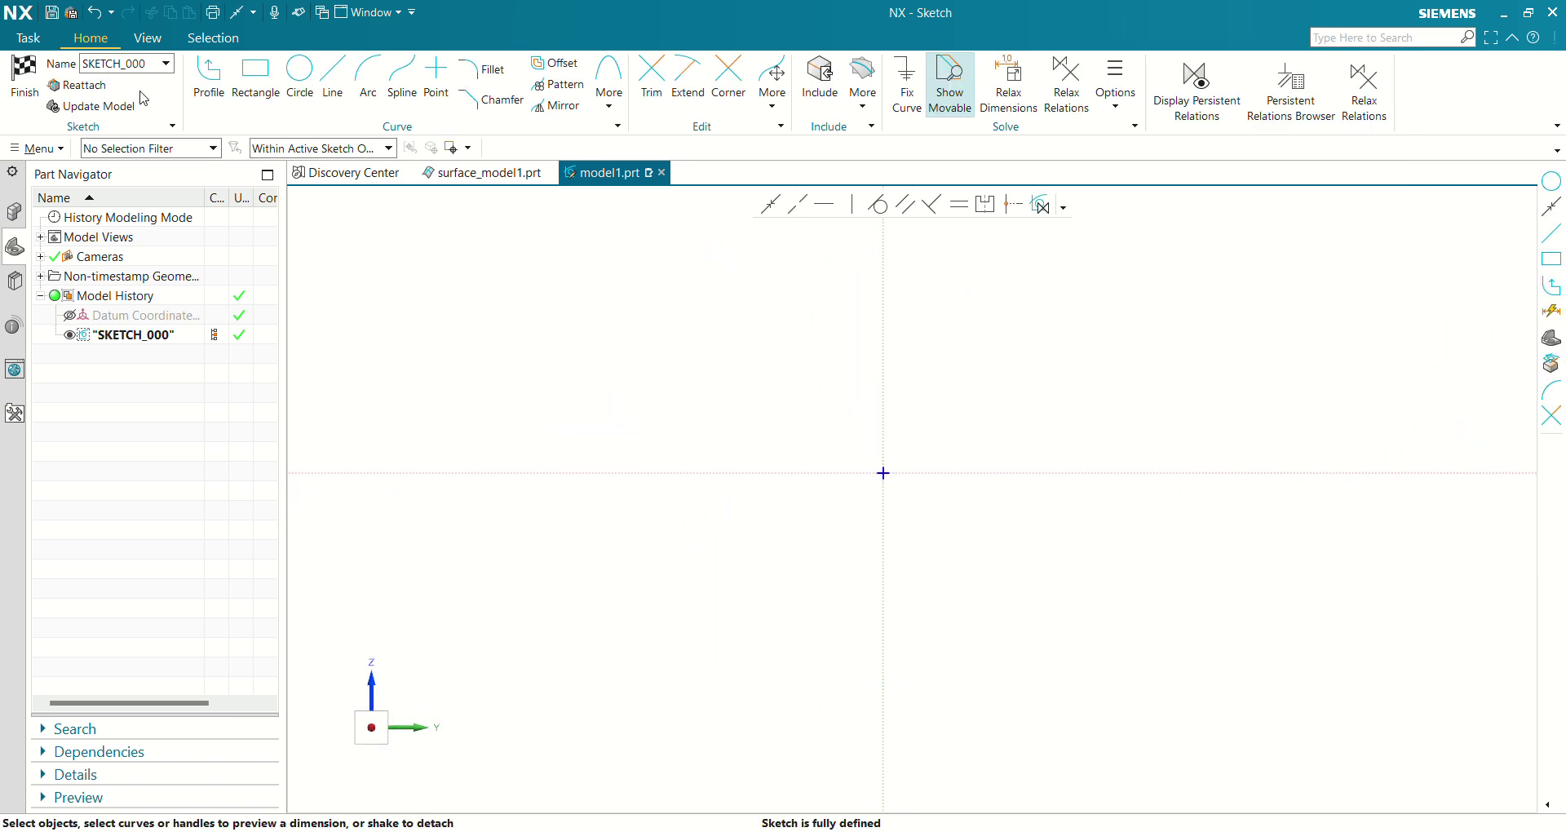
Draw a closed stepped L-shaped outline with Profile, starting and ending at the sketch origin.
{"action": "left_click", "coordinate": [209, 77]}
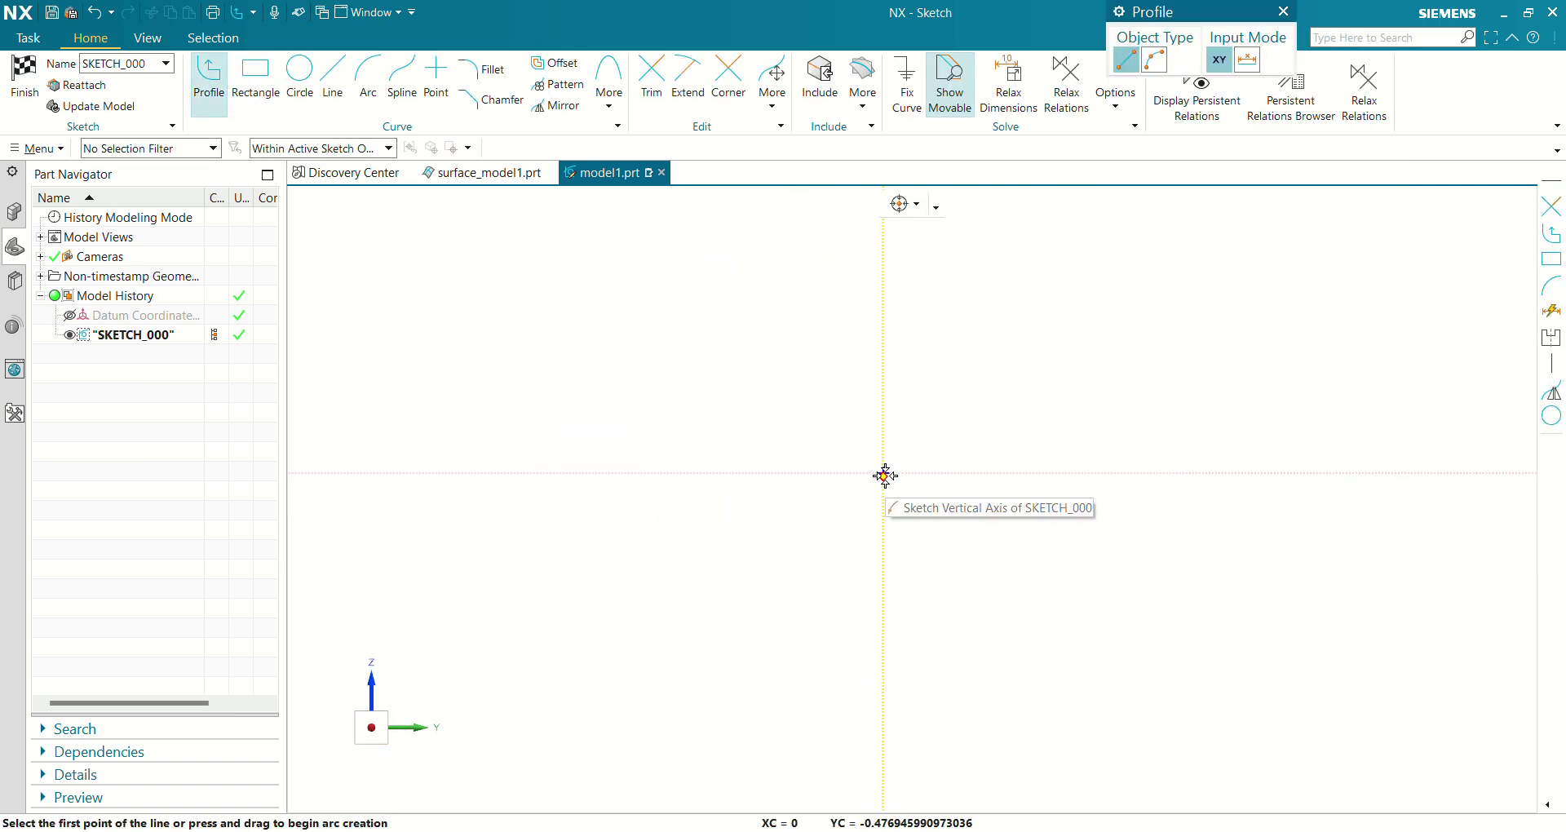
{"action": "left_click", "coordinate": [883, 473]}
{"action": "left_click", "coordinate": [1059, 473]}
{"action": "left_click", "coordinate": [1058, 514]}
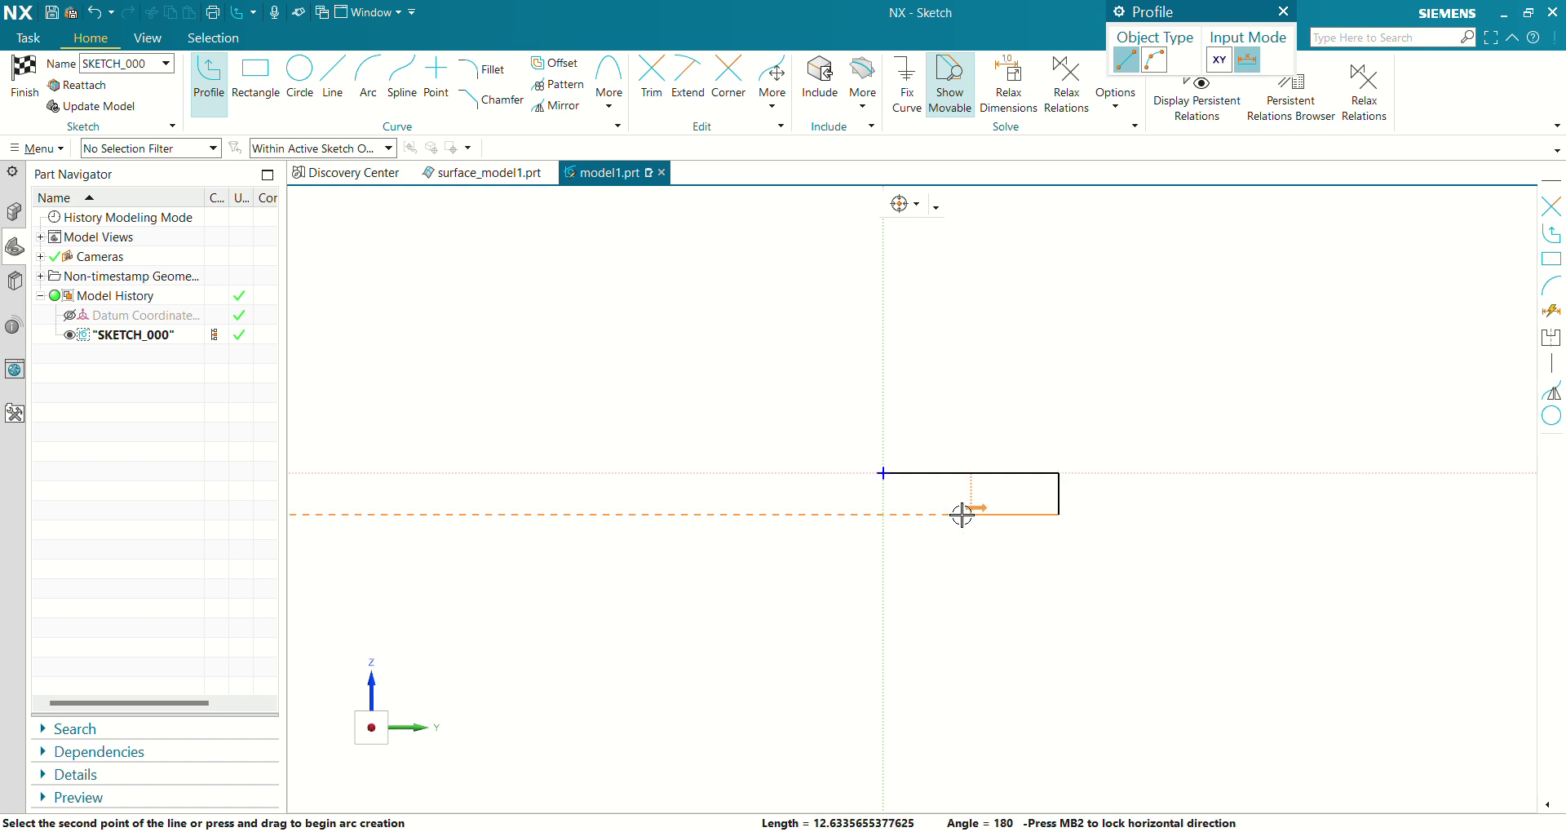
{"action": "left_click", "coordinate": [971, 514]}
{"action": "left_click", "coordinate": [971, 569]}
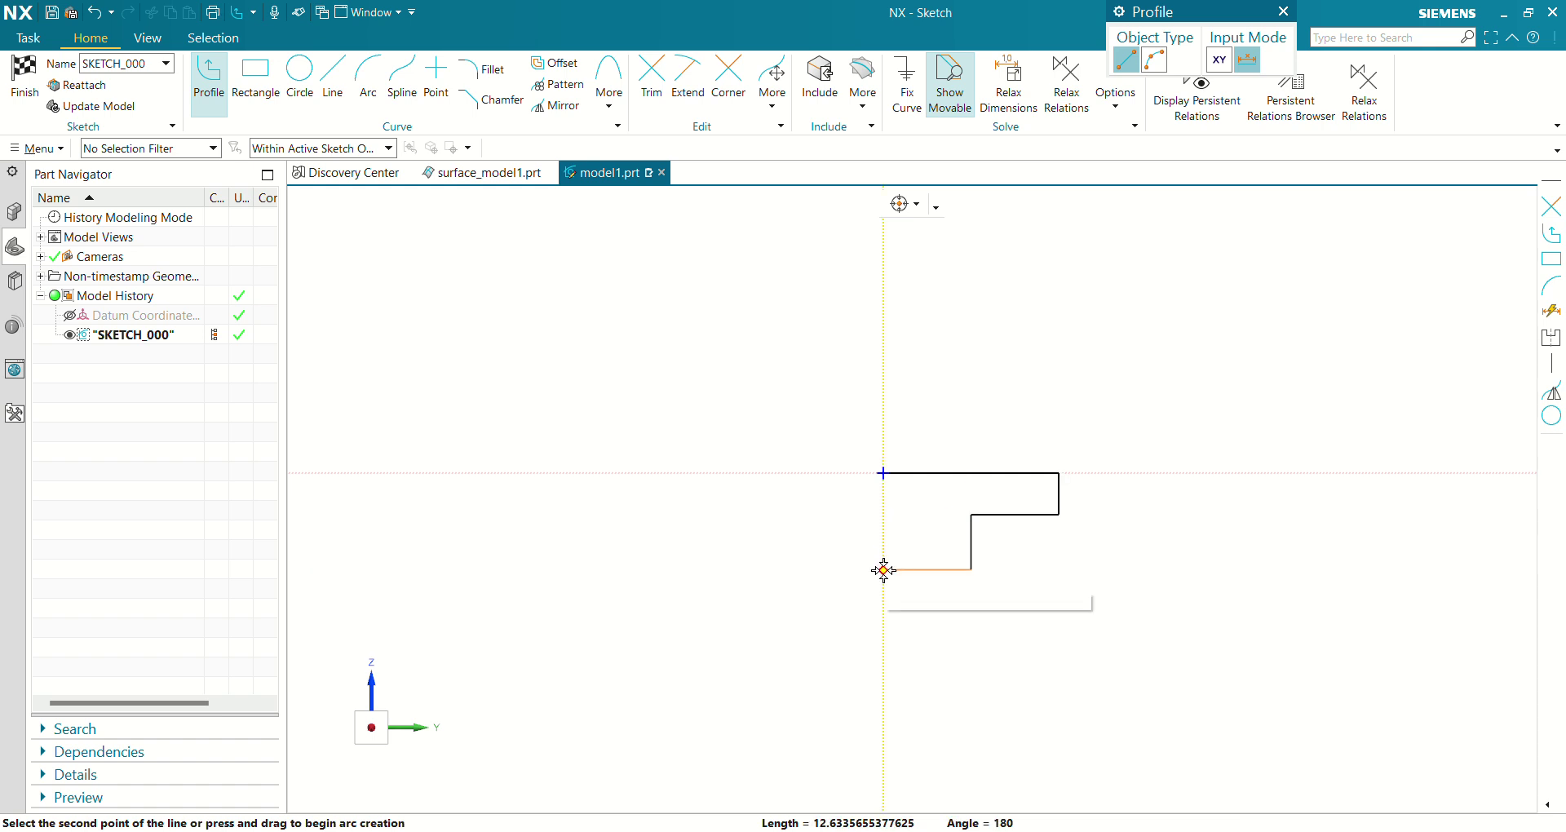
{"action": "left_click", "coordinate": [884, 569]}
{"action": "left_click", "coordinate": [883, 473]}
{"action": "scroll", "coordinate": [1044, 615], "scroll_direction": "up", "scroll_amount": 4}
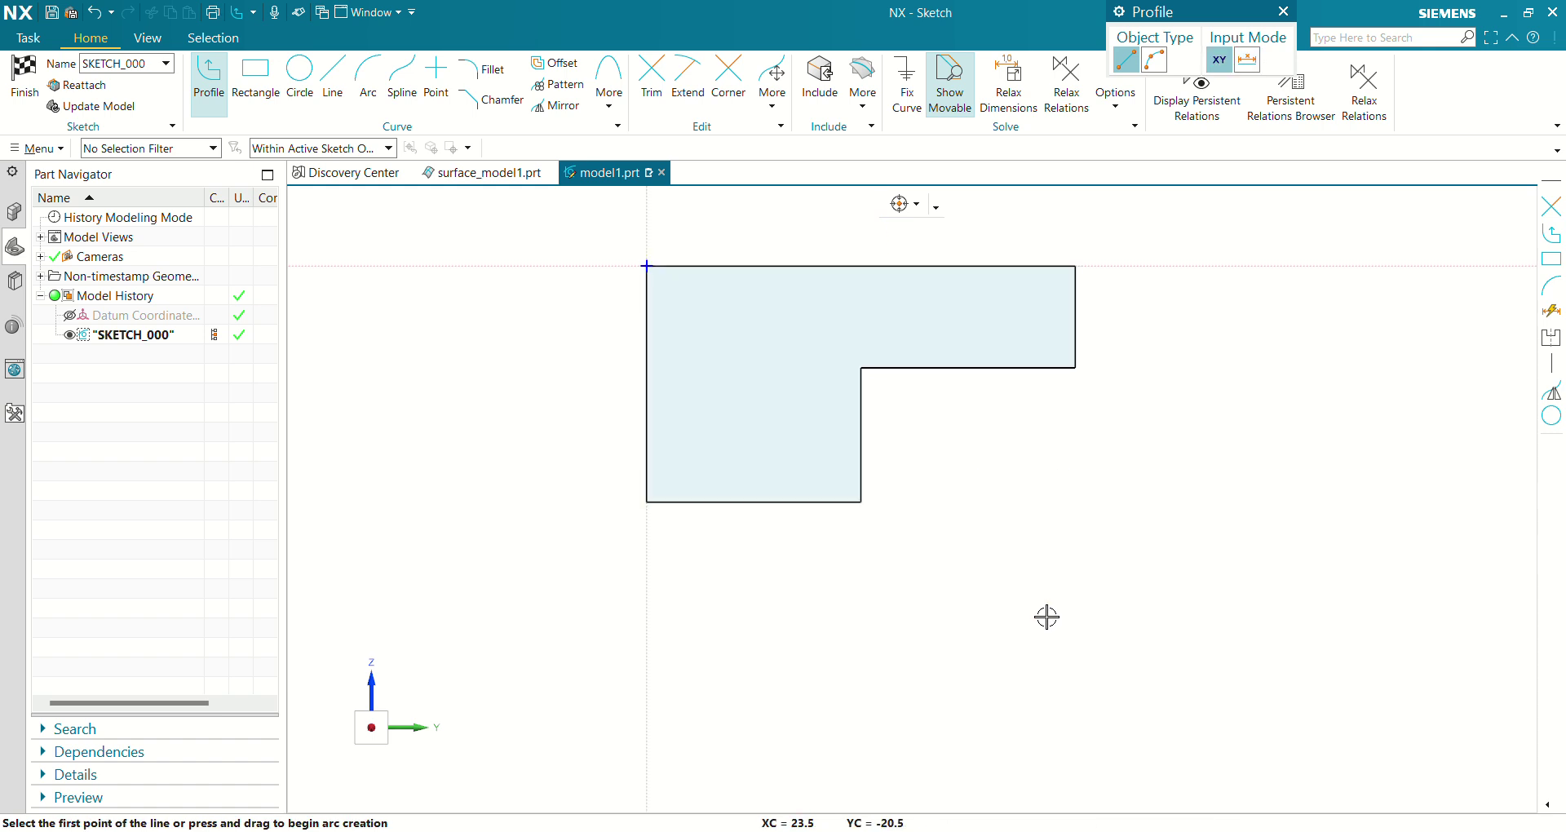
{"action": "key", "text": "Escape"}
{"action": "key", "text": "alt+Tab"}
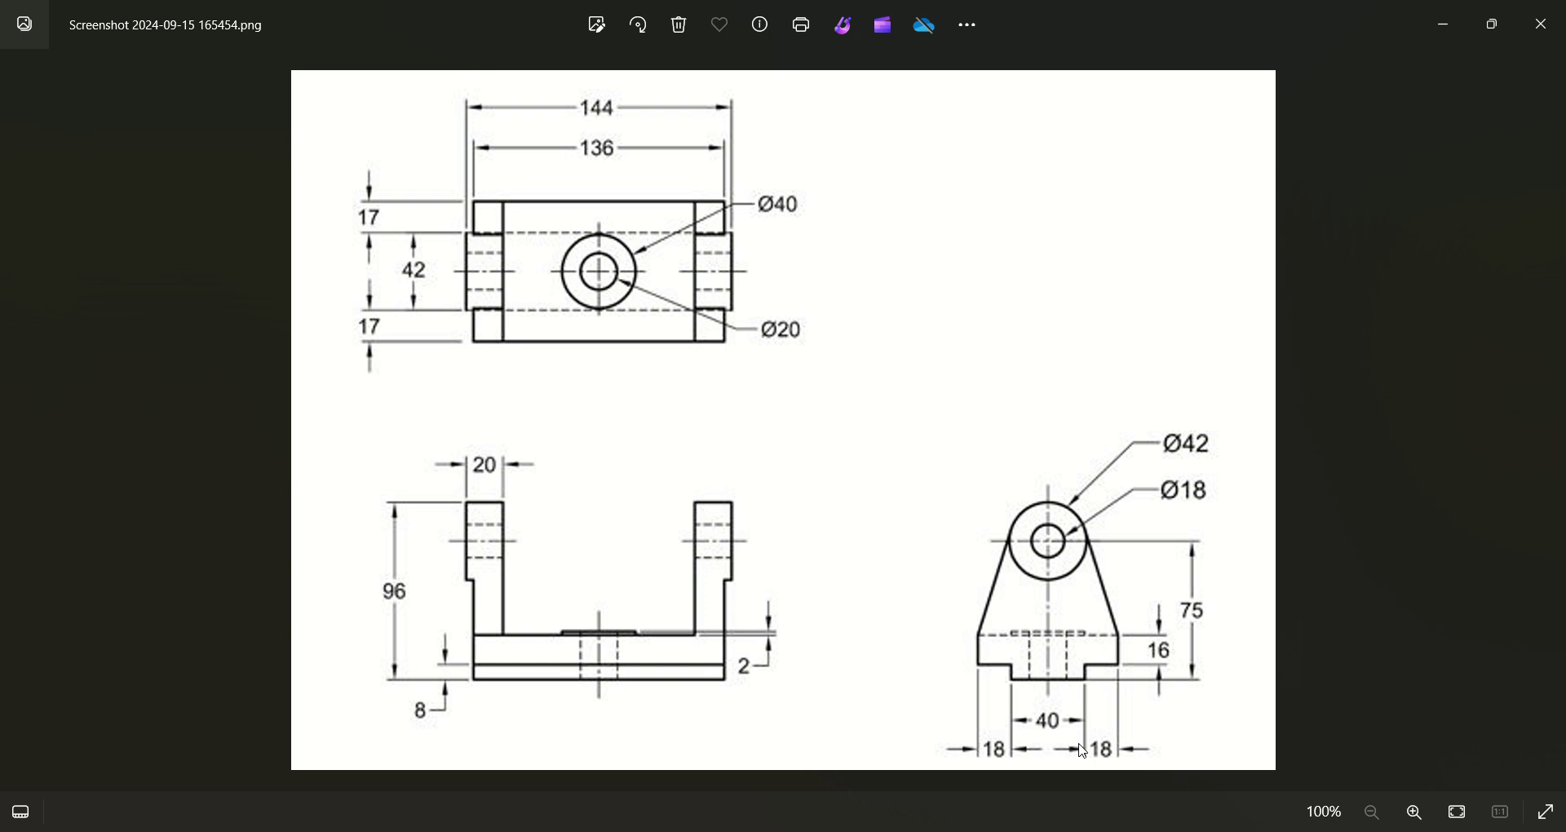
Dimension the profile's right edge to 16, scaling the whole sketch to it.
{"action": "key", "text": "alt+Tab"}
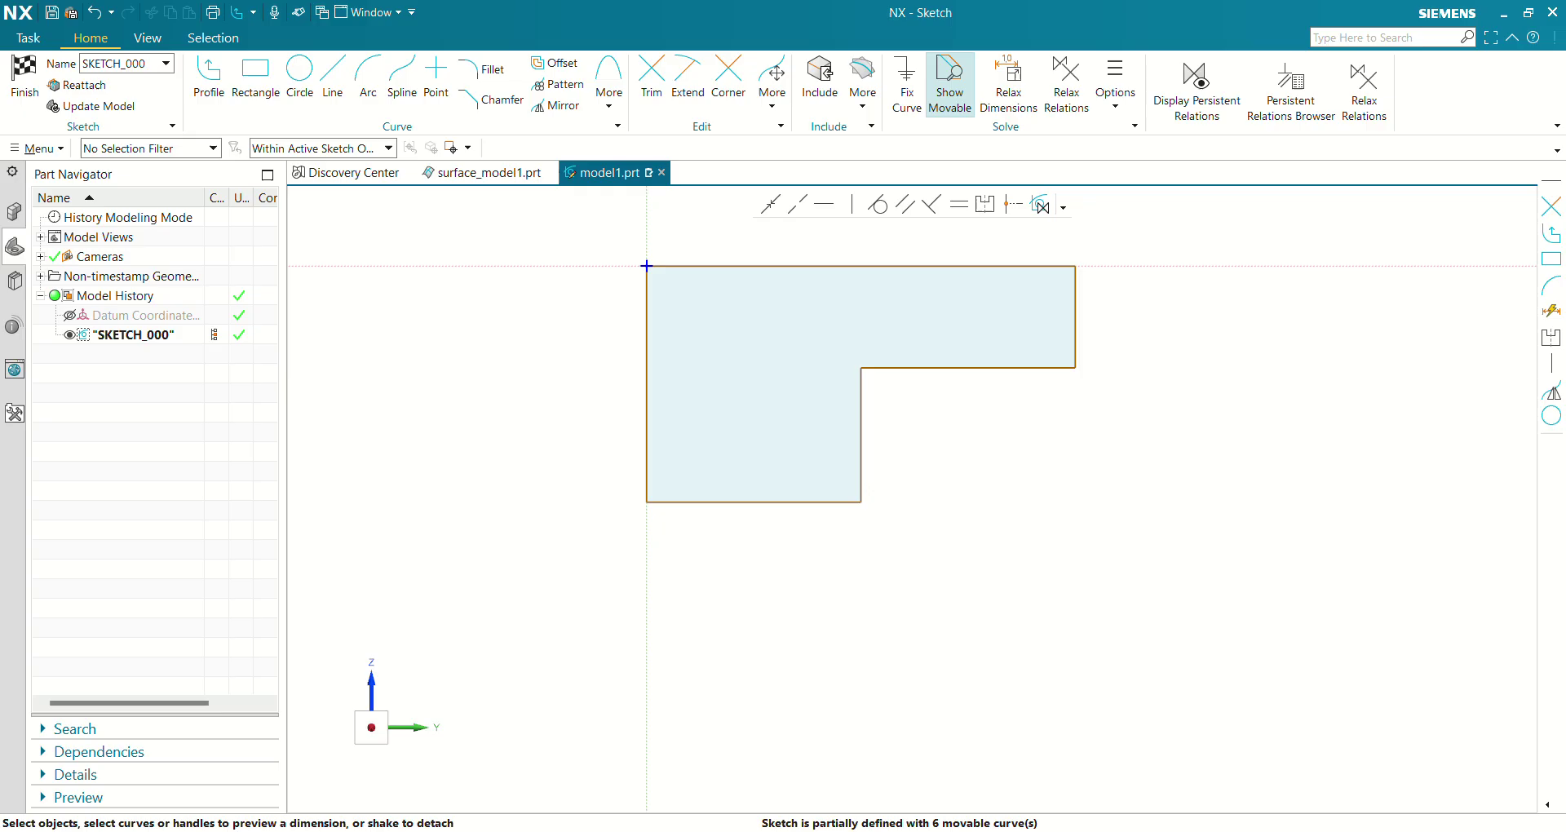
{"action": "left_click", "coordinate": [1078, 314]}
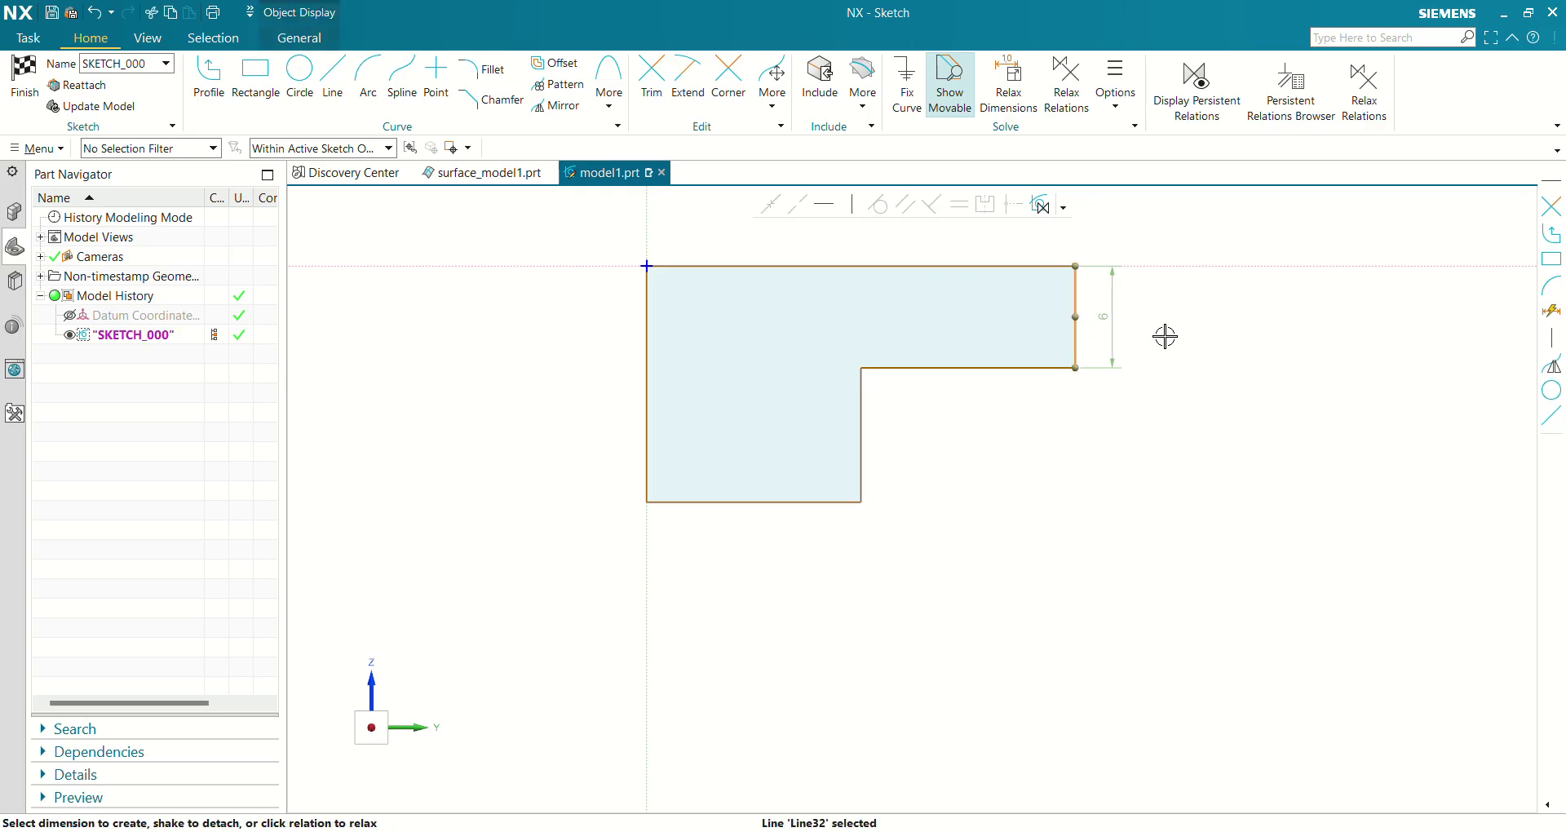
{"action": "left_click", "coordinate": [1111, 317]}
{"action": "type", "text": "16"}
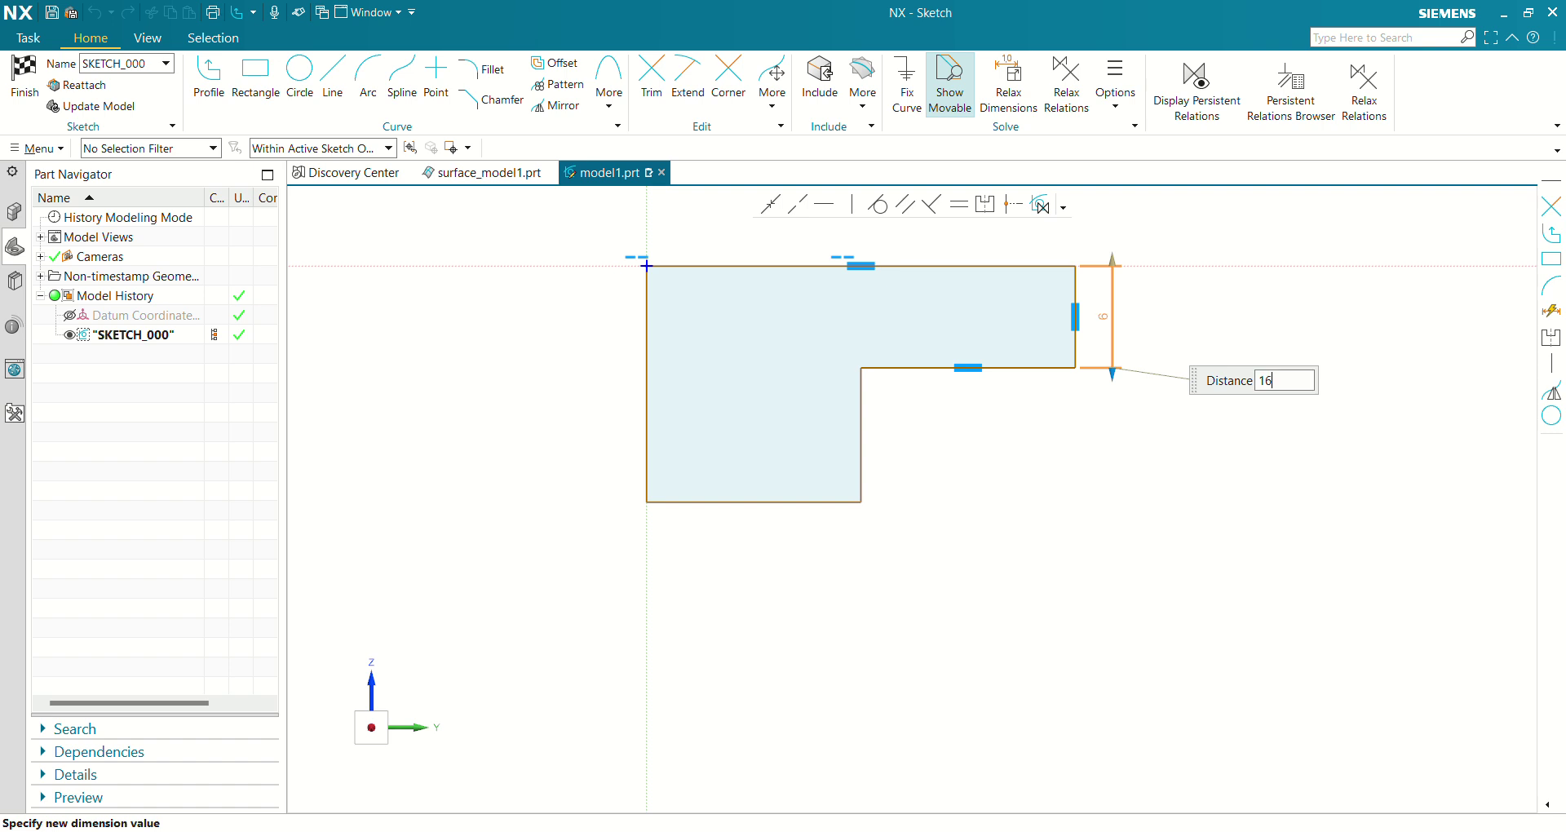
{"action": "key", "text": "Return"}
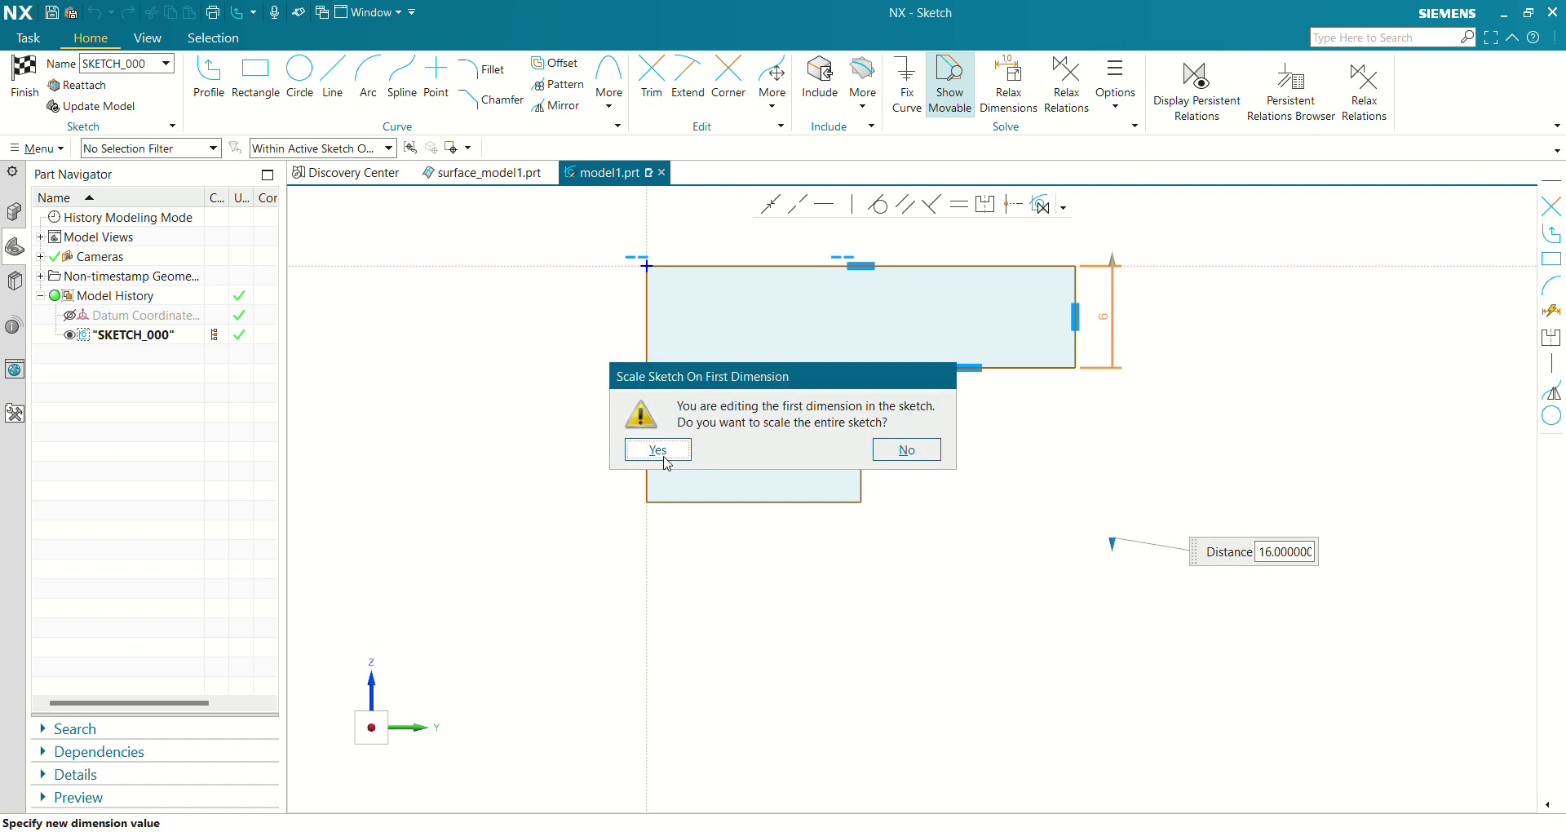
{"action": "key", "text": "Return"}
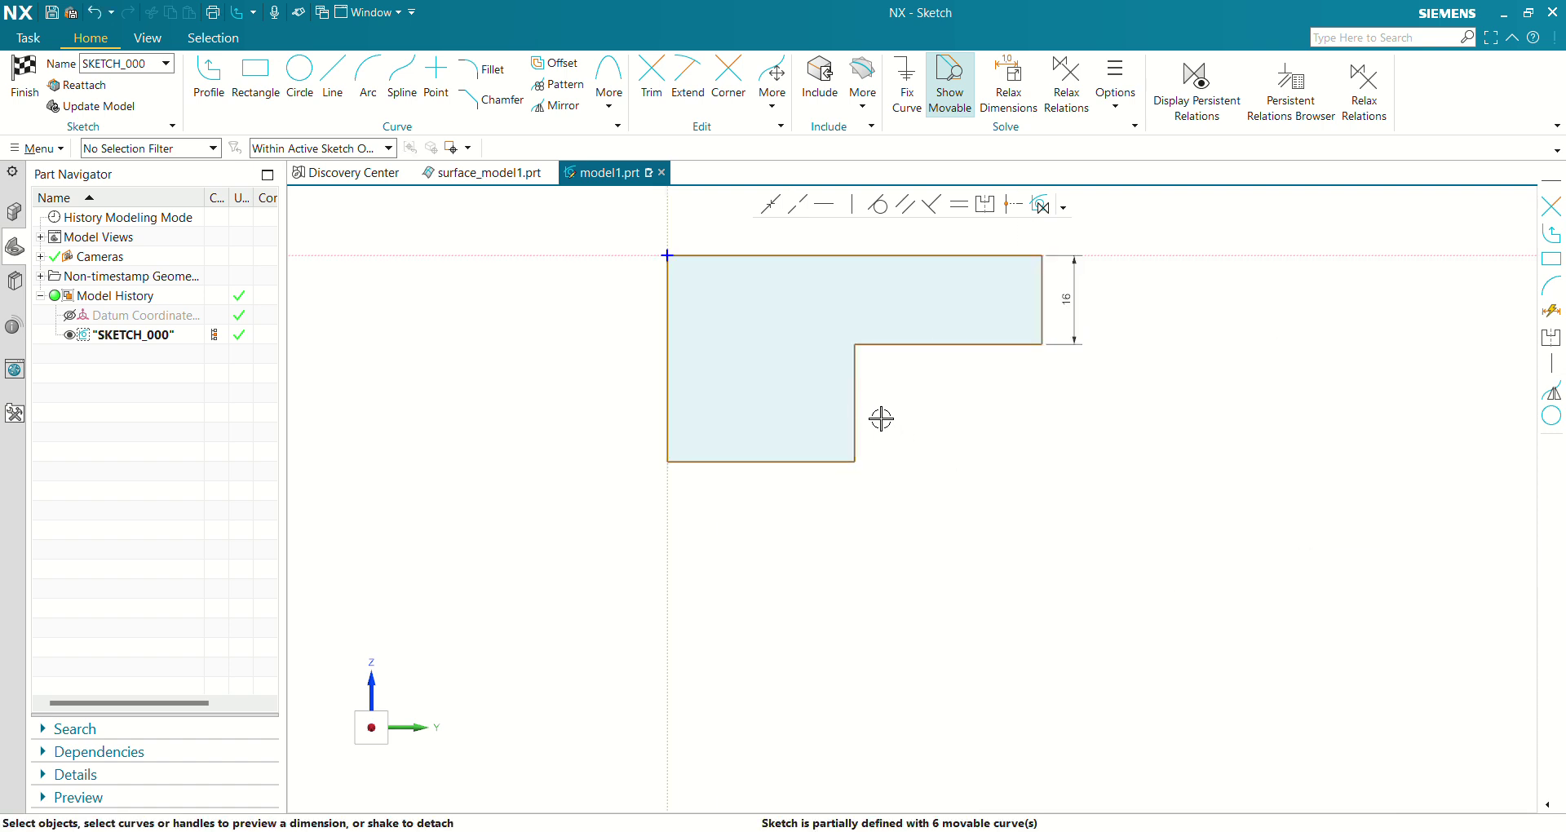
Dimension the step height to 8 and the bottom width to 20.
{"action": "left_click", "coordinate": [855, 402]}
{"action": "left_click", "coordinate": [893, 402]}
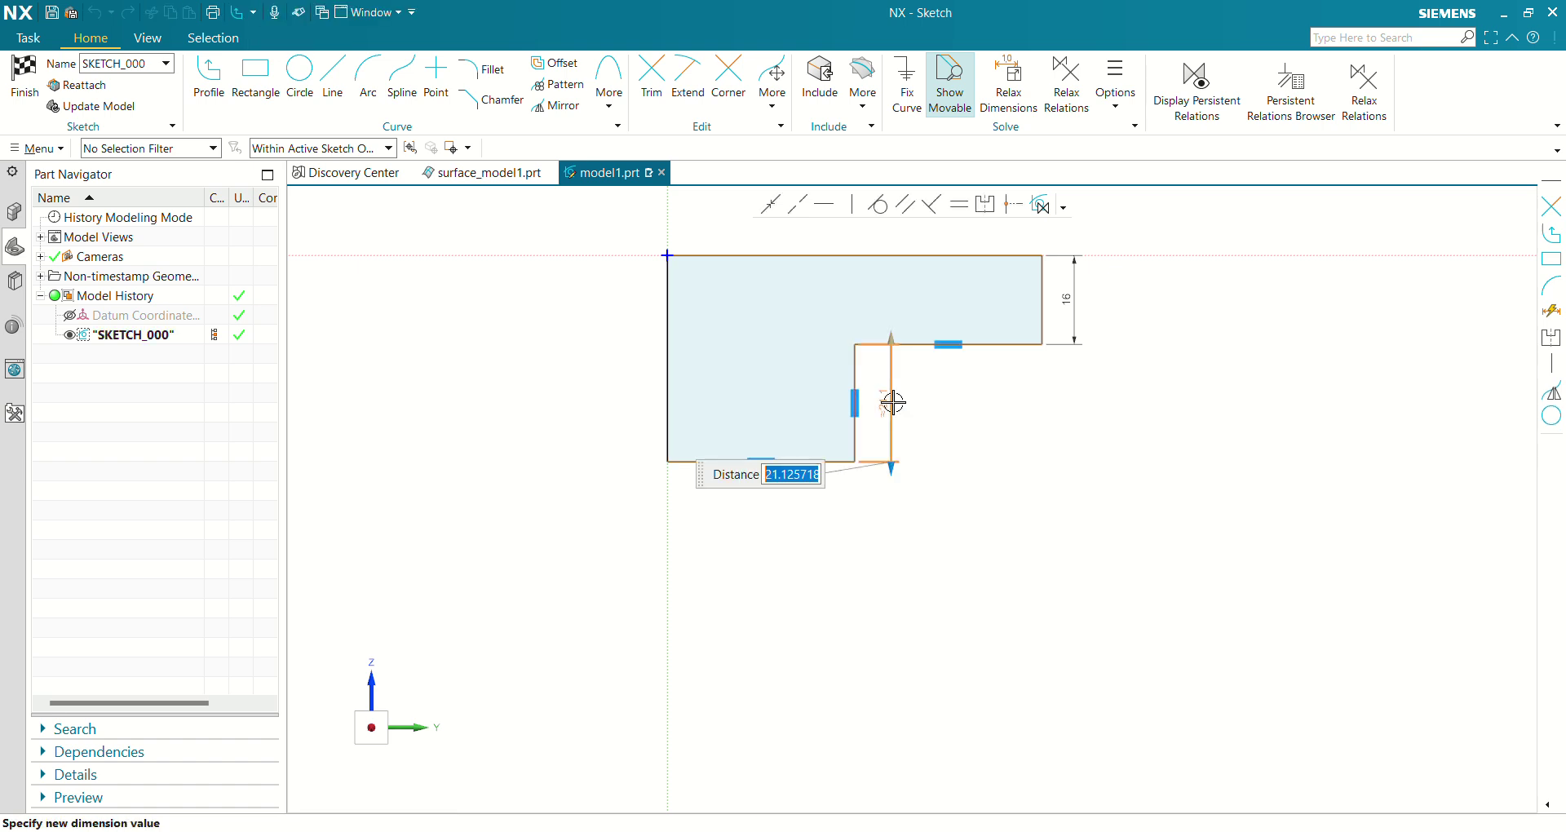
{"action": "type", "text": "8"}
{"action": "key", "text": "Return"}
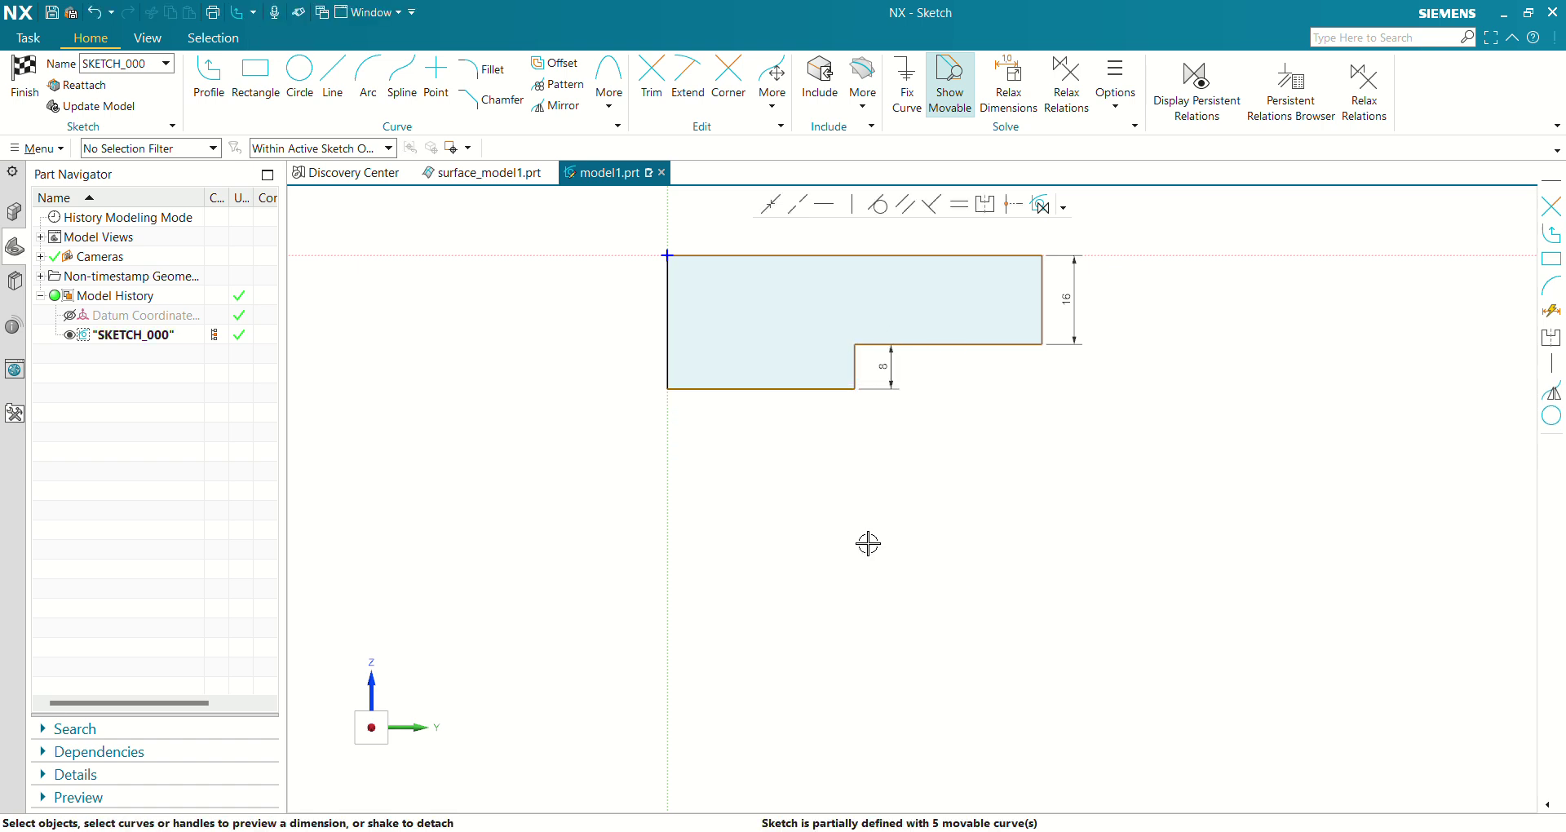
{"action": "left_click", "coordinate": [762, 389]}
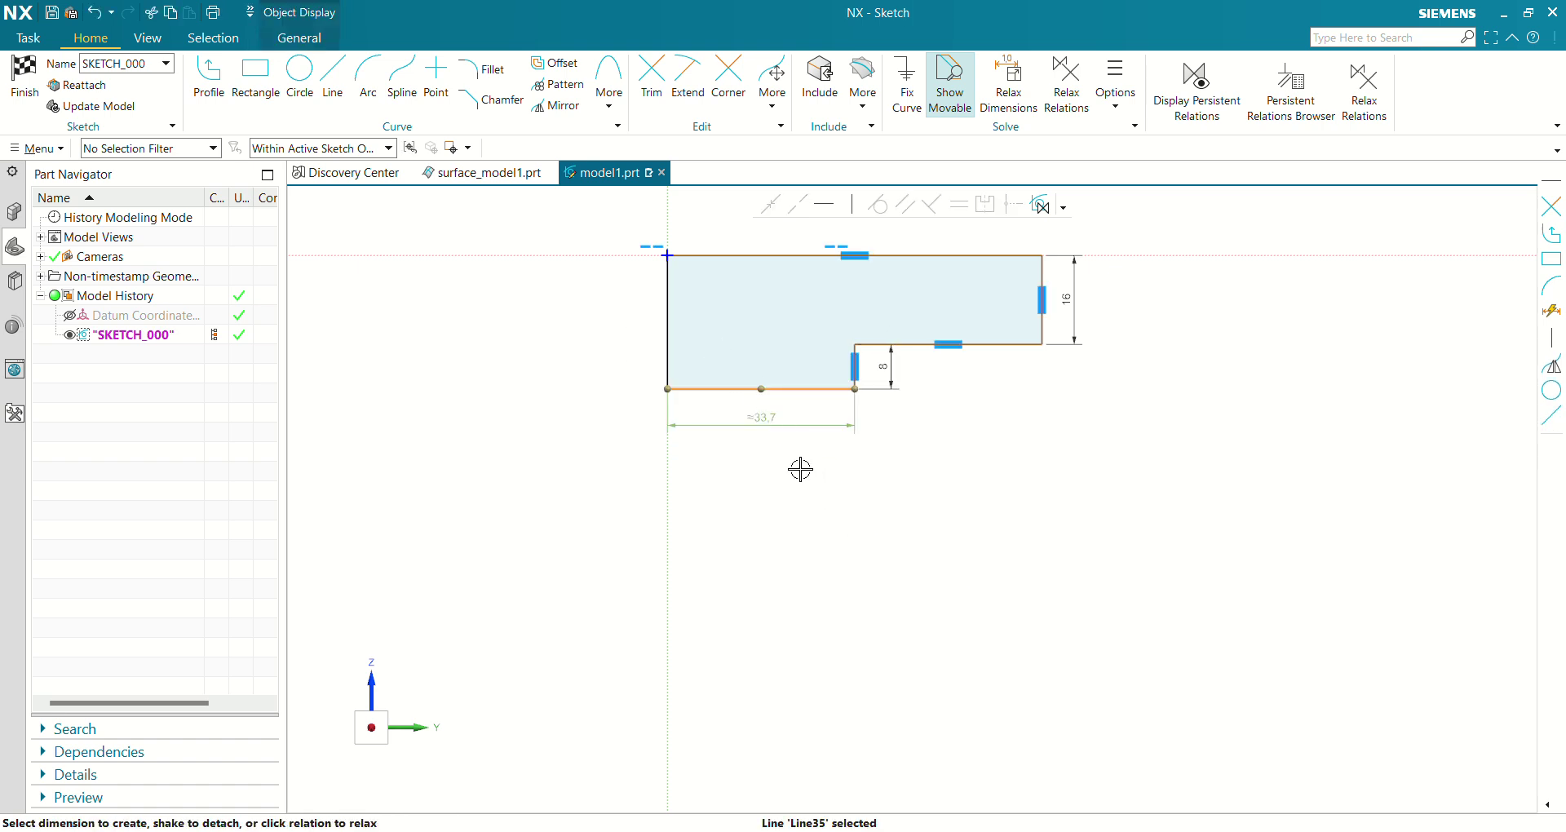
{"action": "left_click", "coordinate": [763, 425]}
{"action": "type", "text": "20"}
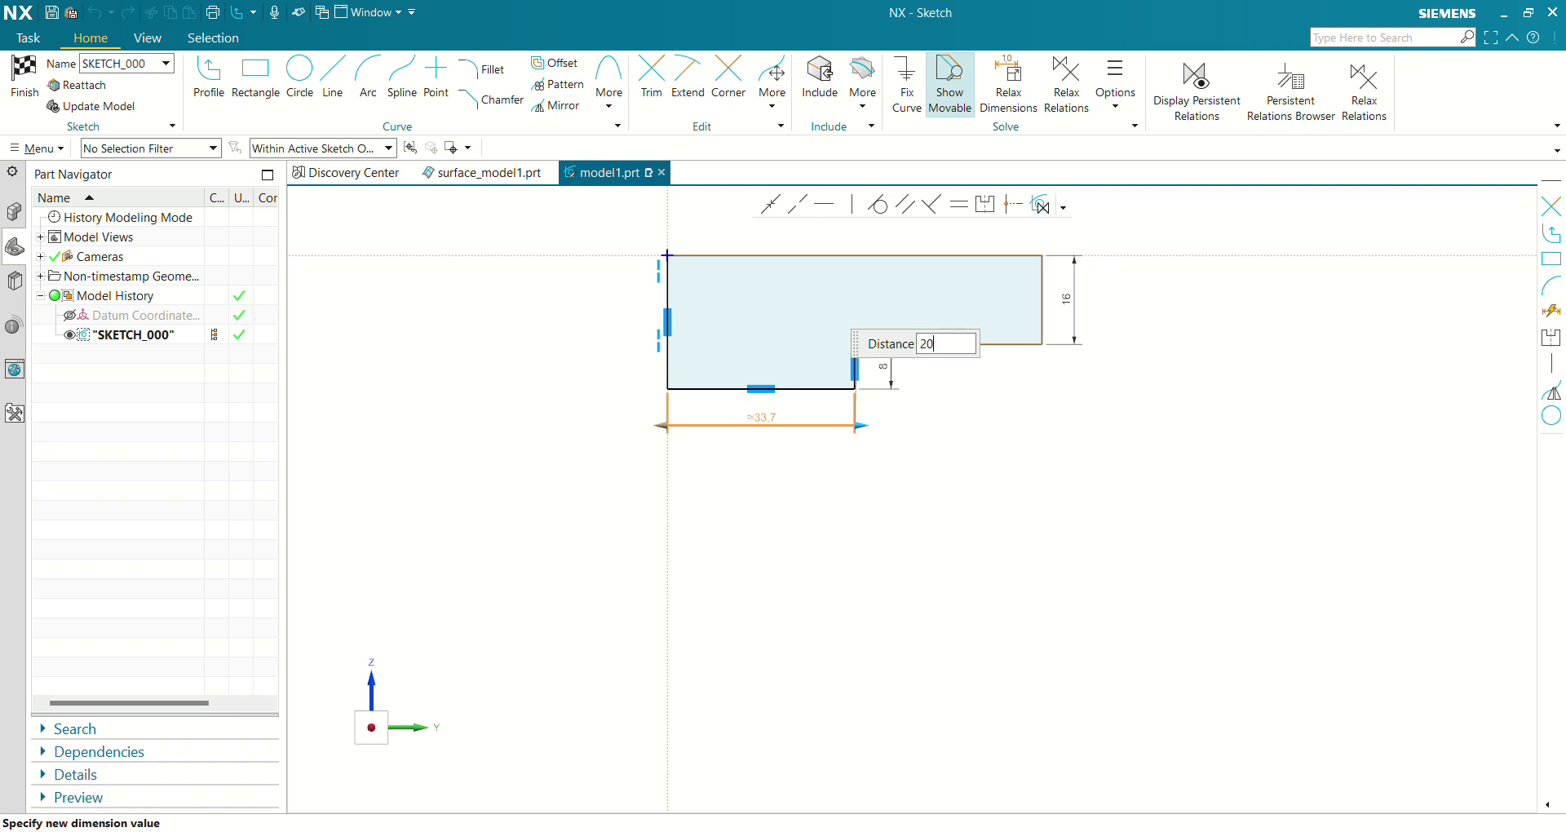
{"action": "key", "text": "Return"}
Dimension the step width to 18 and finish the sketch.
{"action": "left_click", "coordinate": [964, 351]}
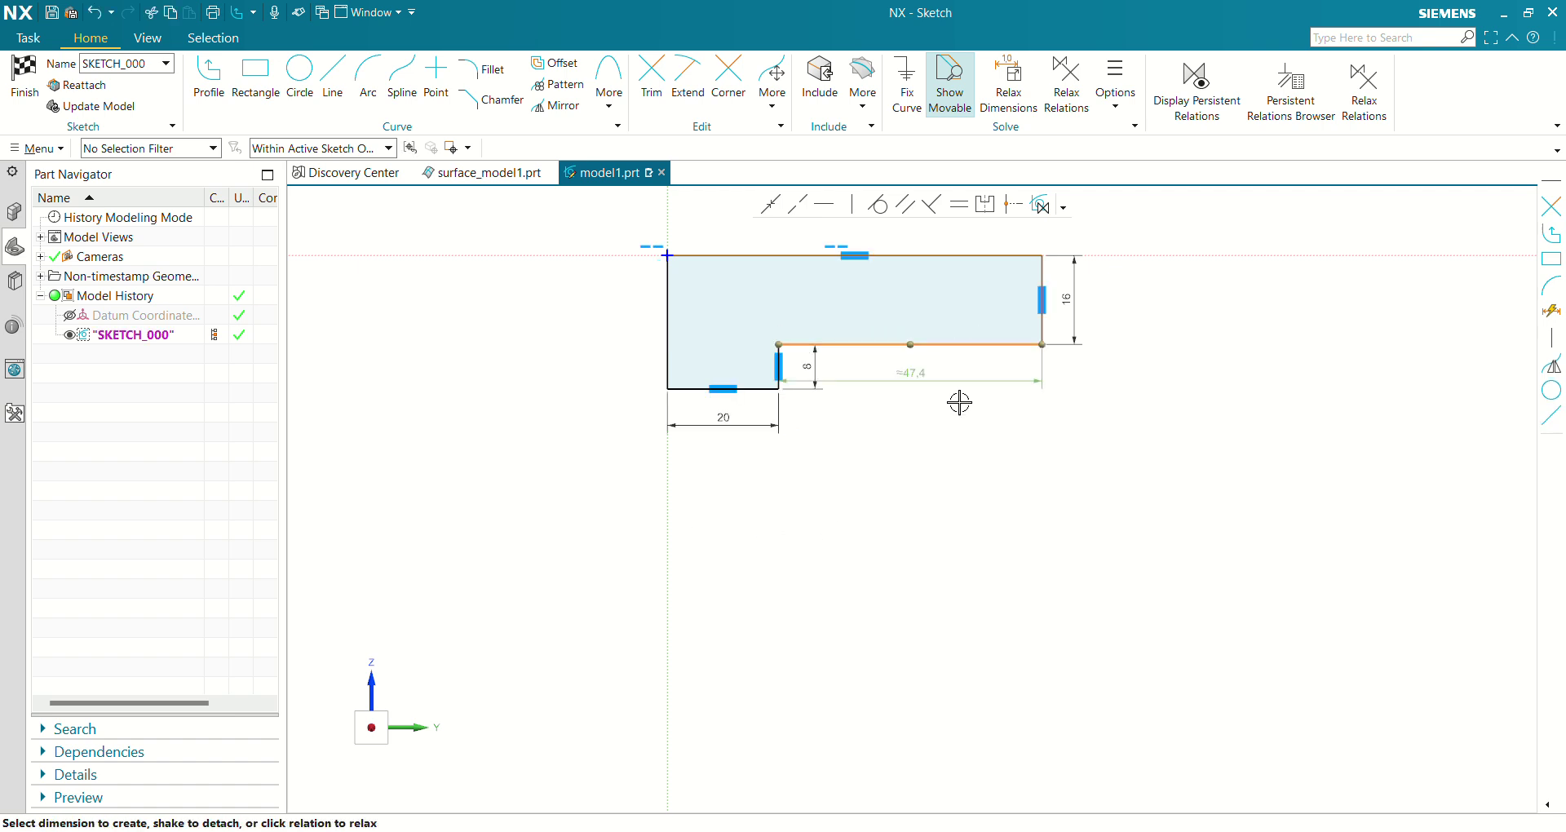
{"action": "key", "text": "alt+Tab"}
{"action": "key", "text": "alt+Tab"}
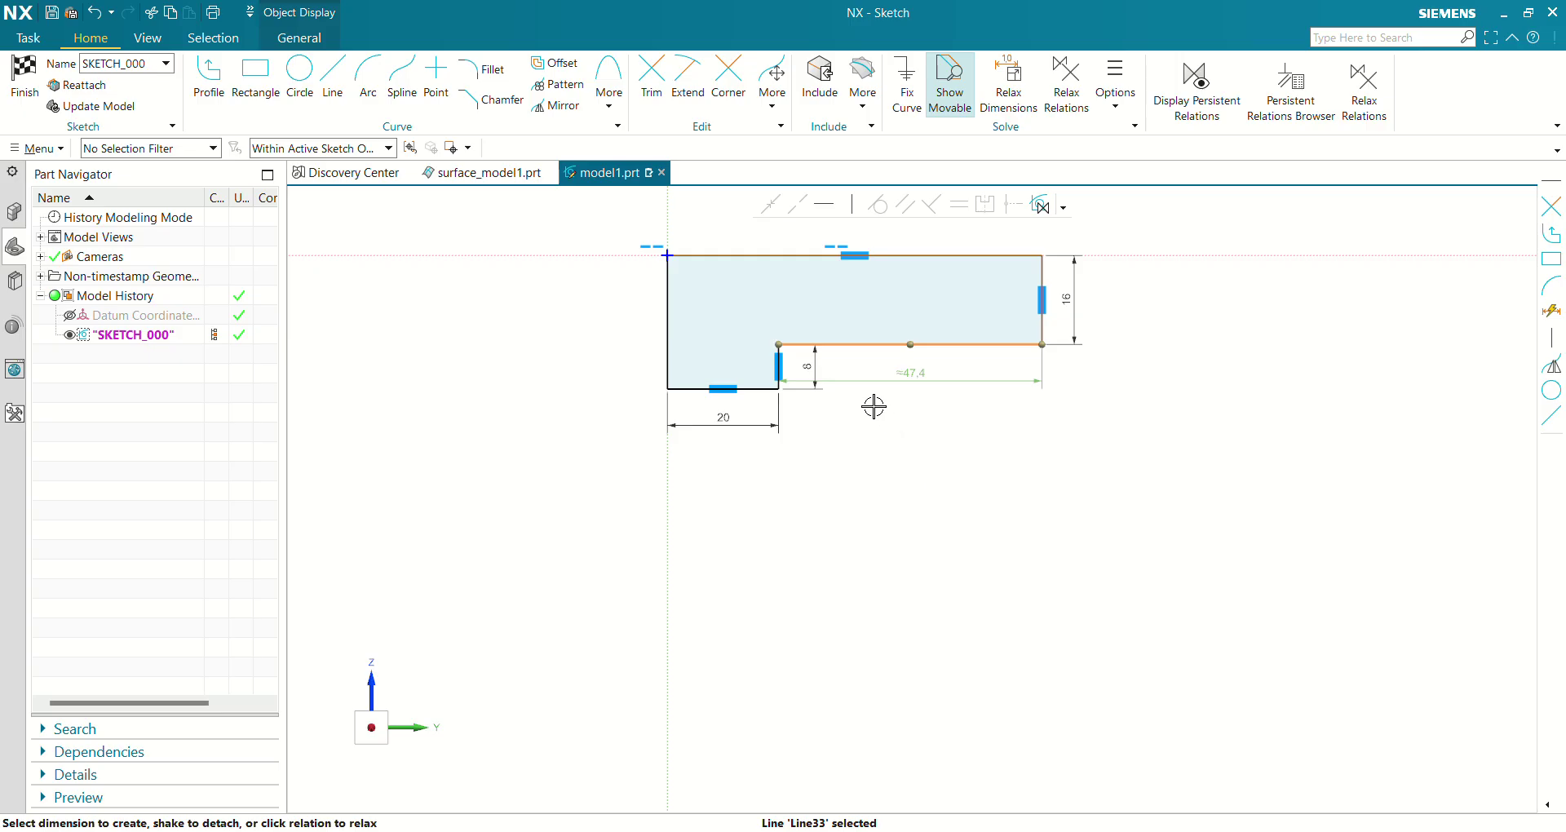
{"action": "left_click", "coordinate": [921, 376]}
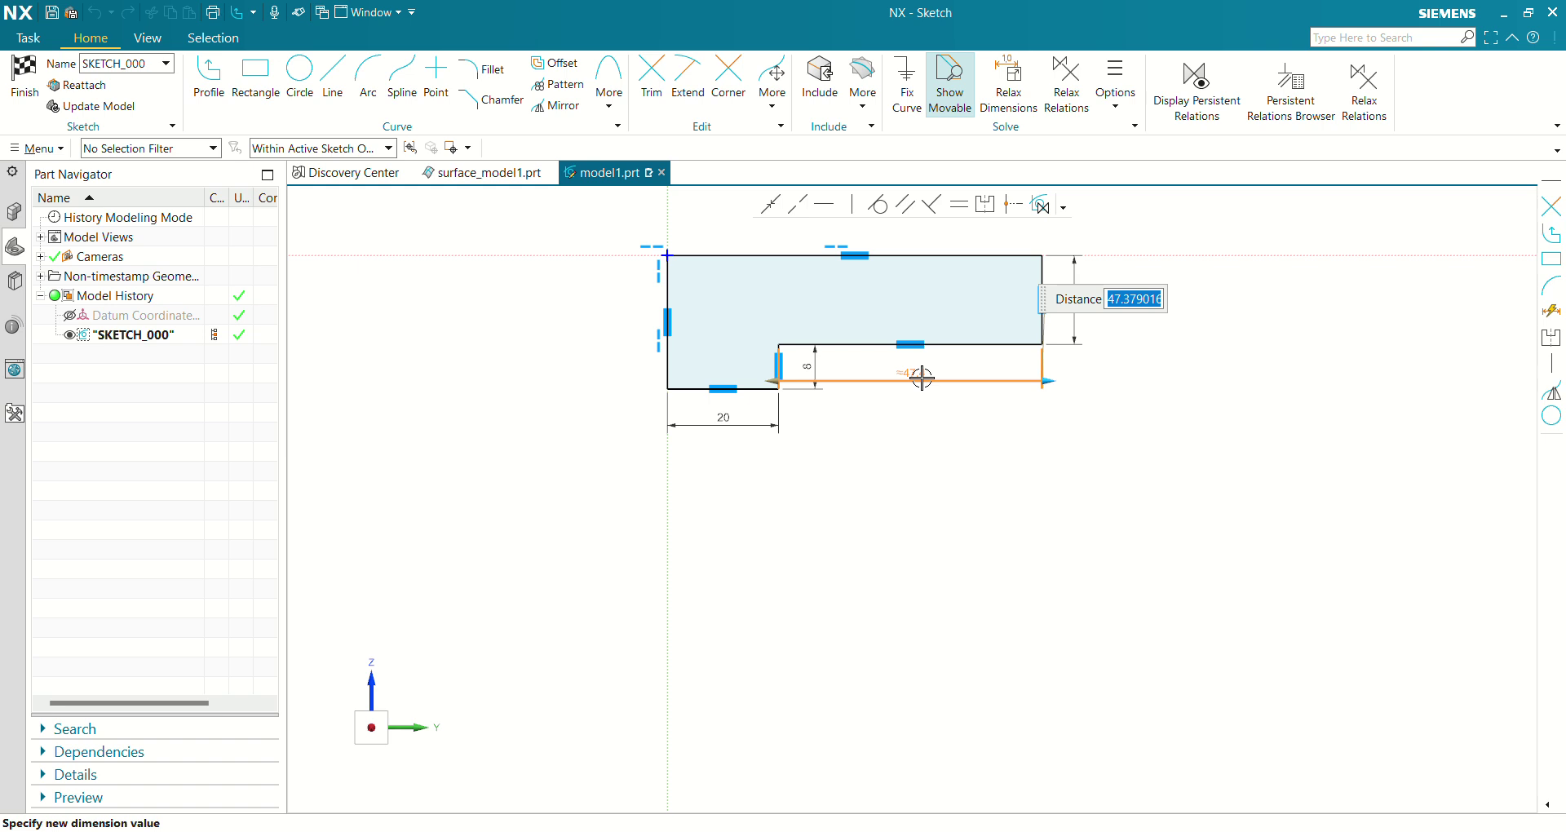
{"action": "type", "text": "18"}
{"action": "key", "text": "Return"}
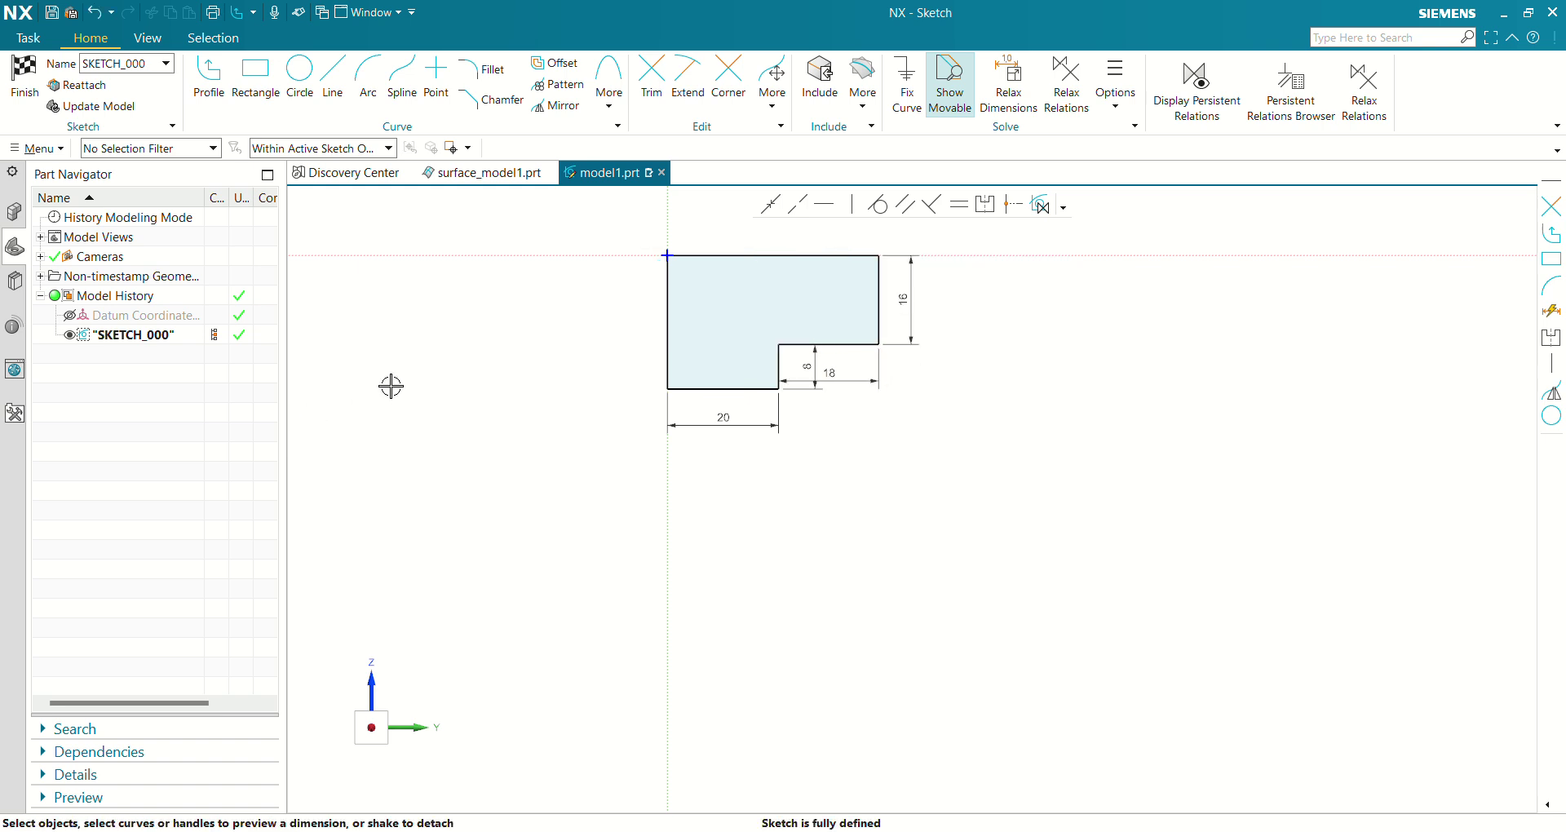
{"action": "left_click", "coordinate": [25, 78]}
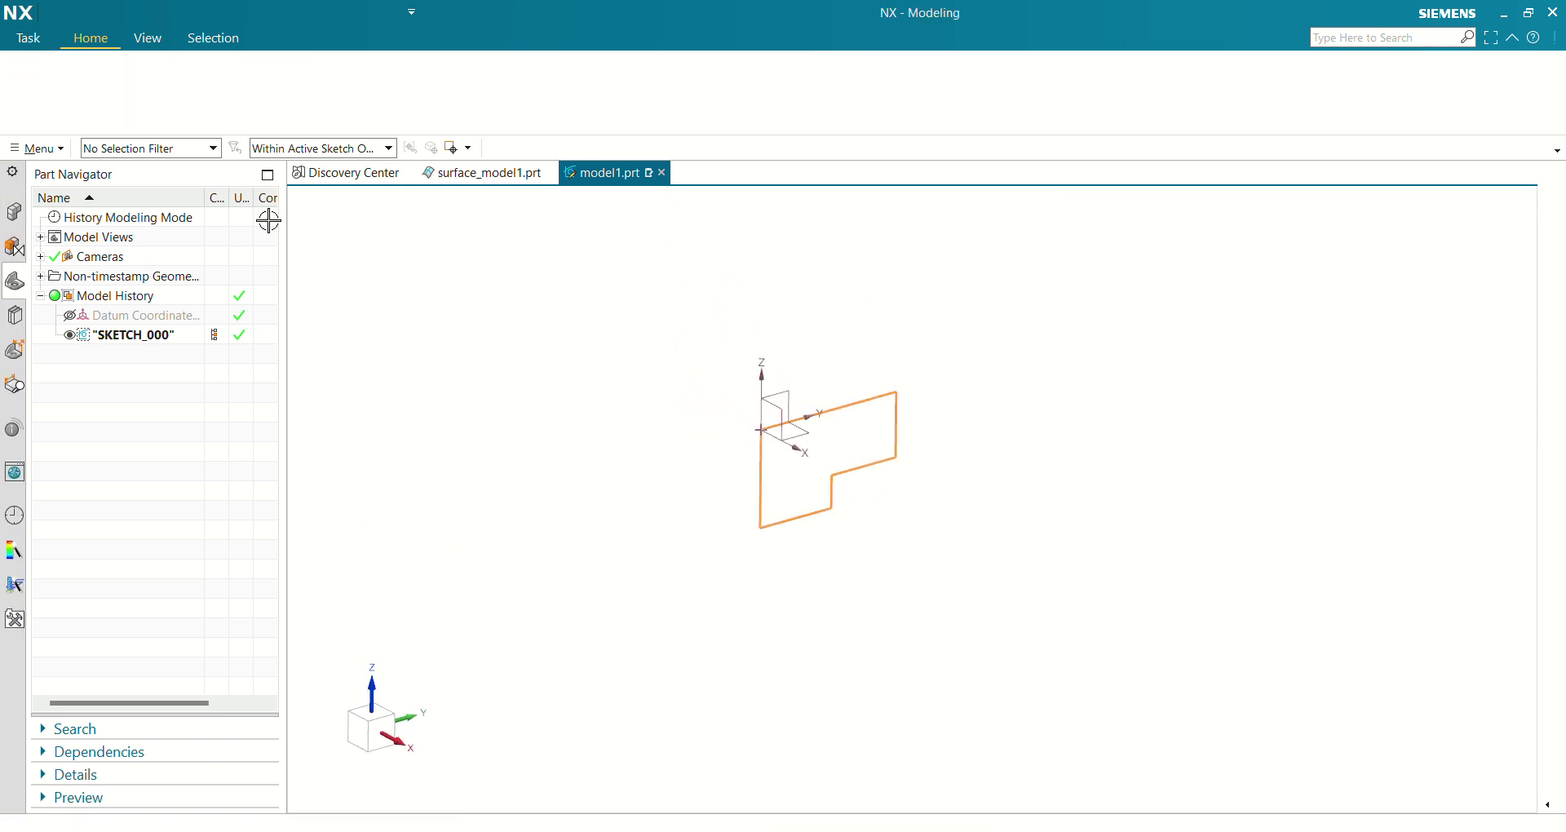
Extrude the L-profile symmetrically into a 136 mm block and hide SKETCH_000.
{"action": "left_click", "coordinate": [125, 73]}
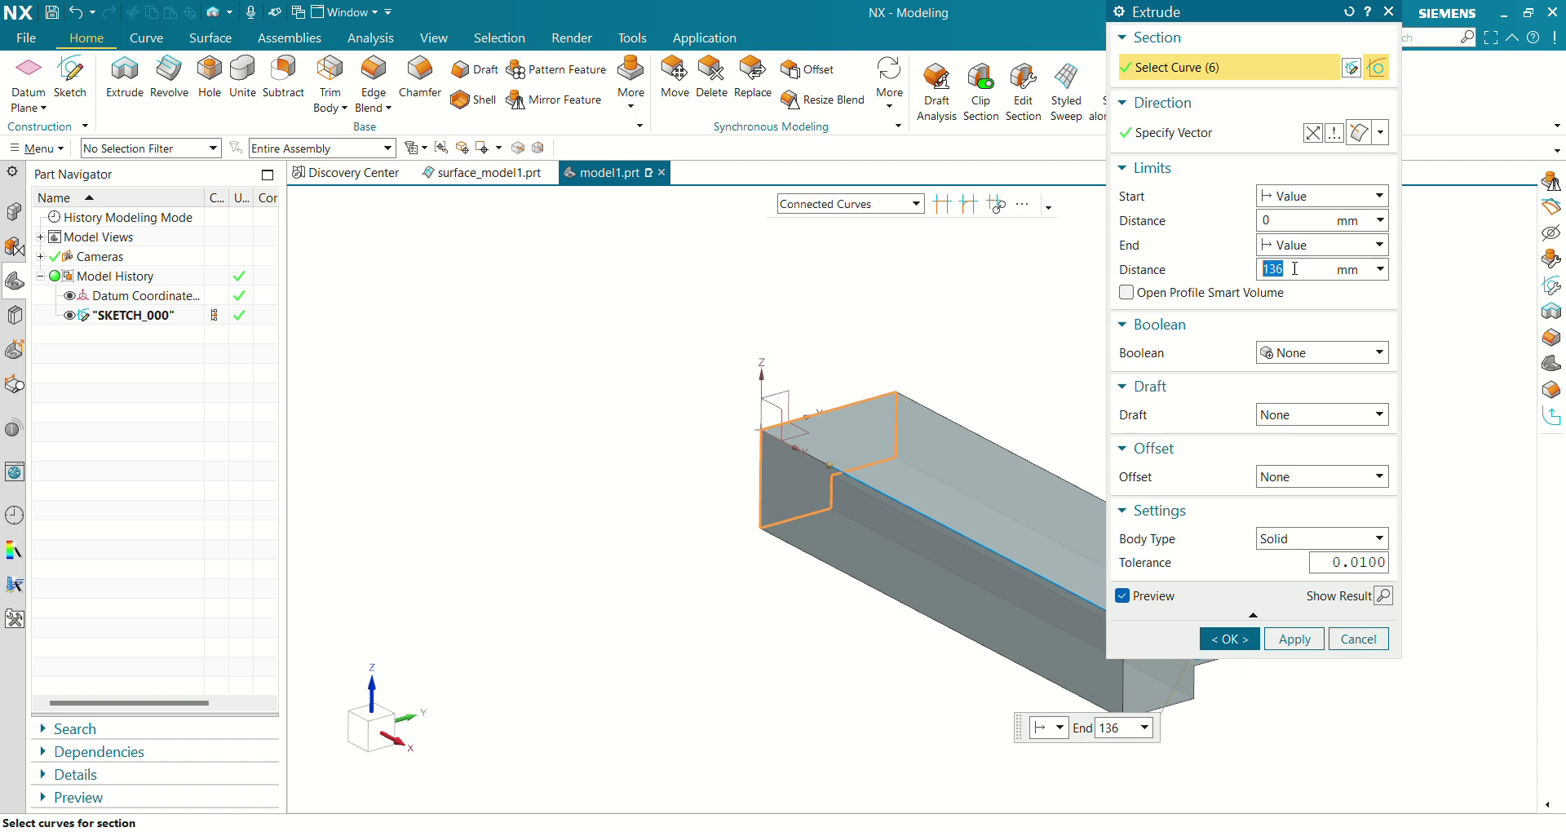
{"action": "left_click", "coordinate": [1305, 197]}
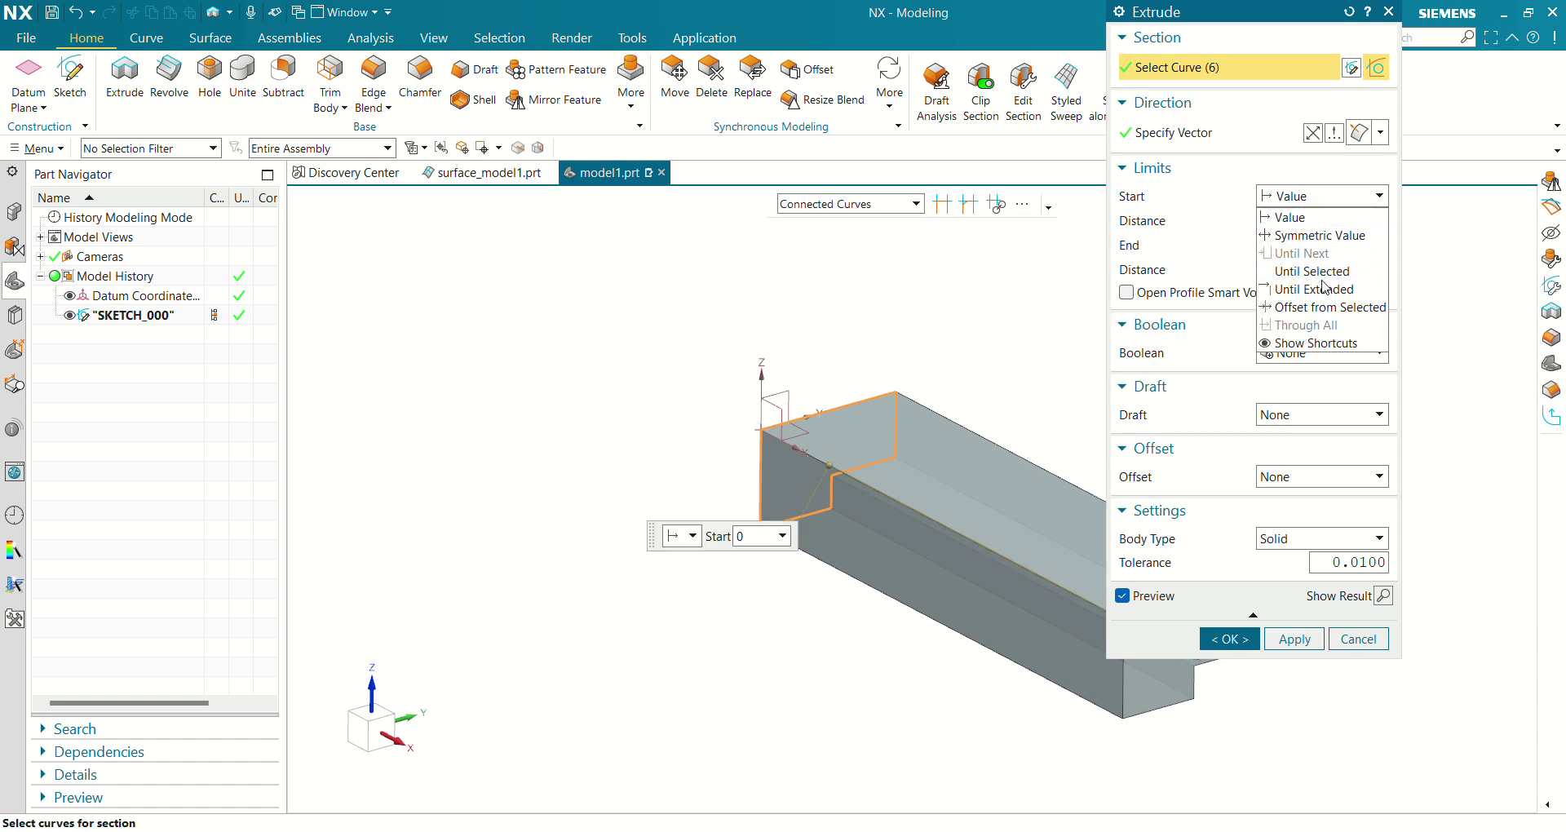
{"action": "left_click", "coordinate": [1338, 242]}
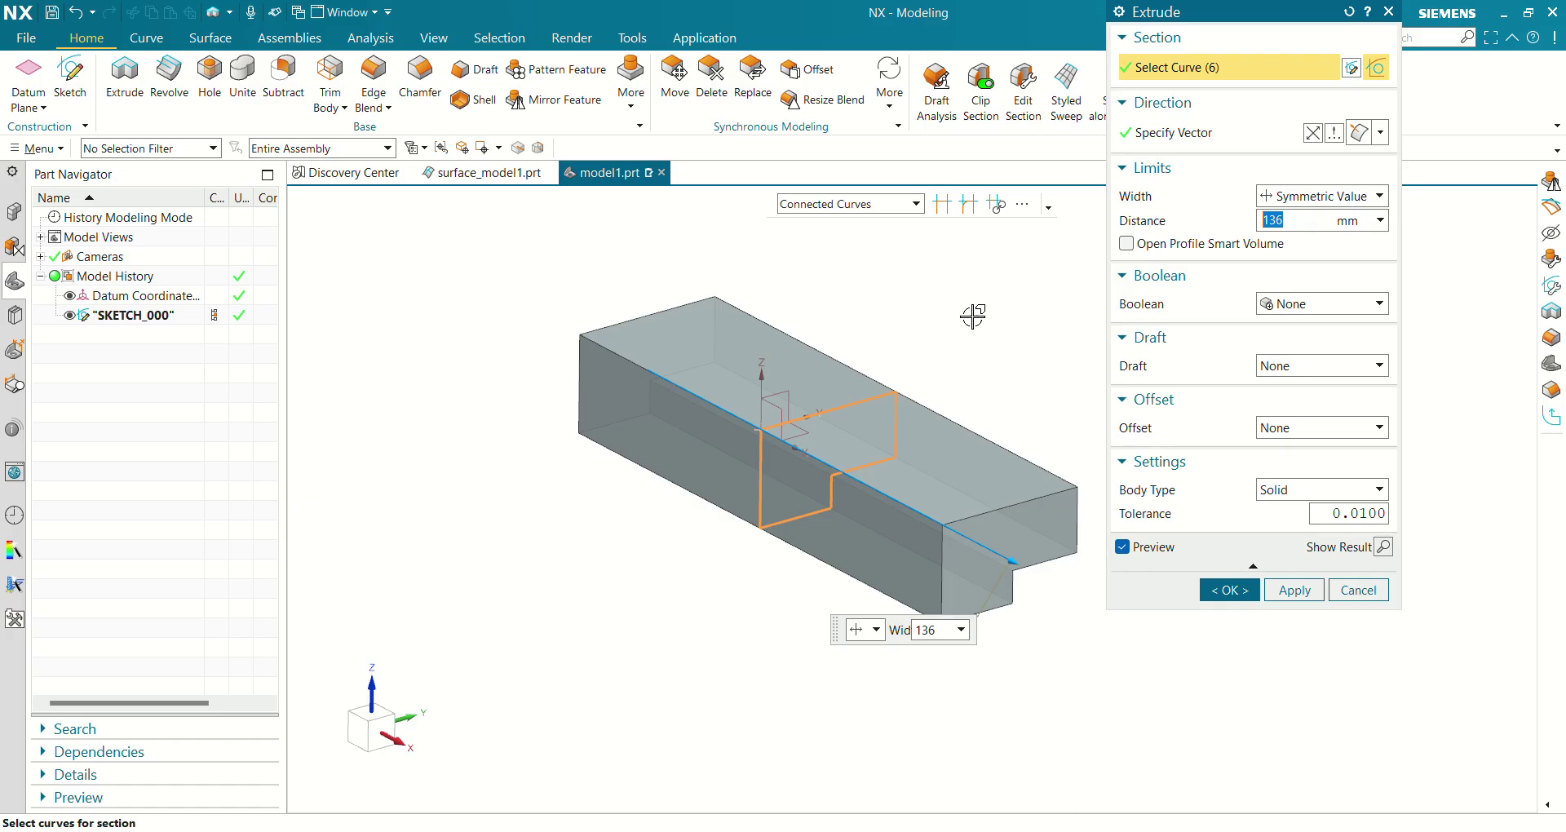
{"action": "left_click", "coordinate": [1229, 589]}
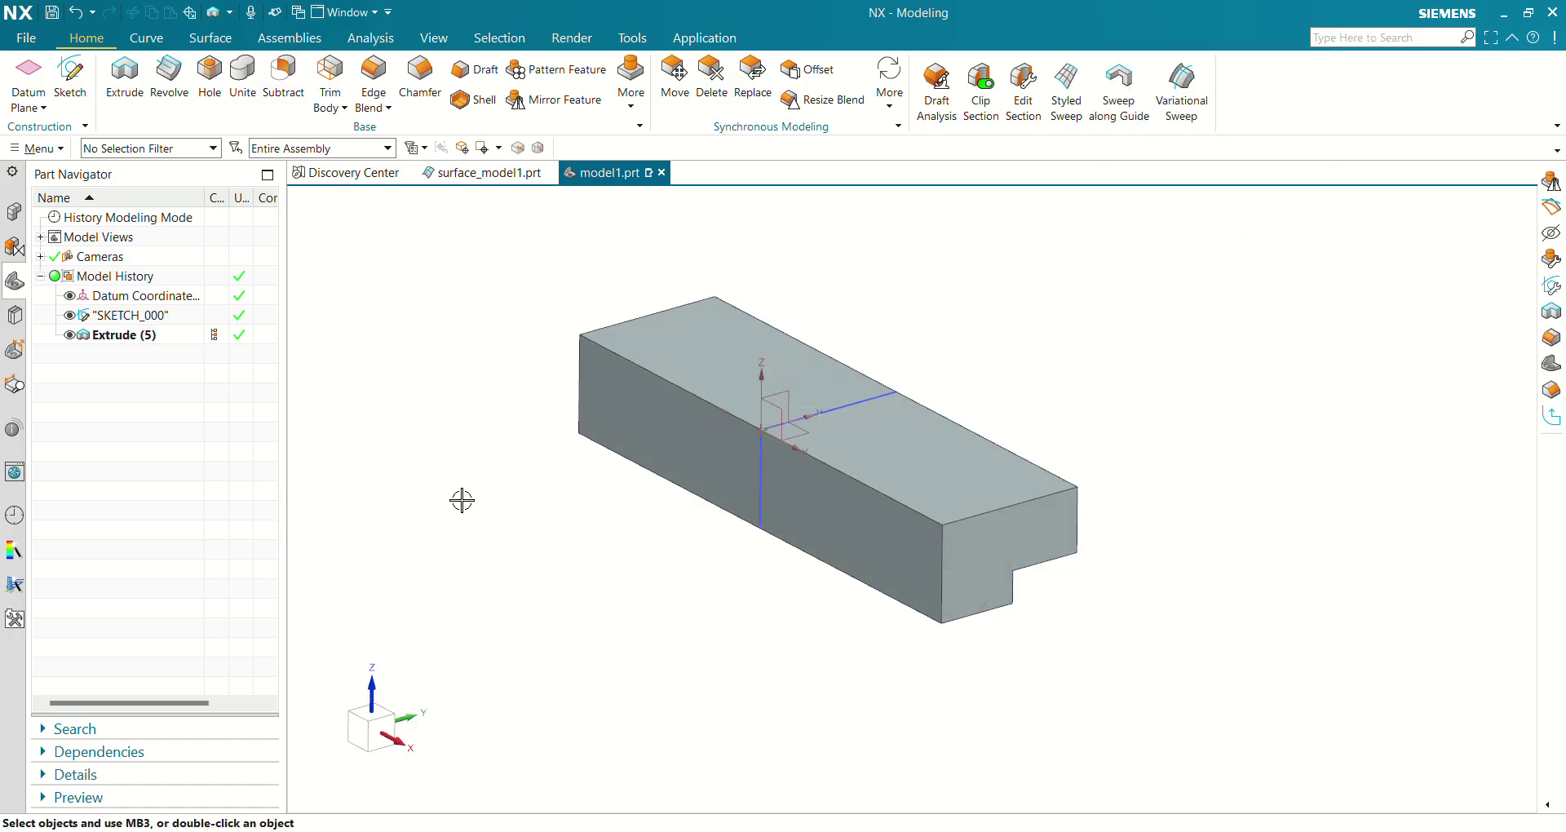
{"action": "left_click", "coordinate": [69, 315]}
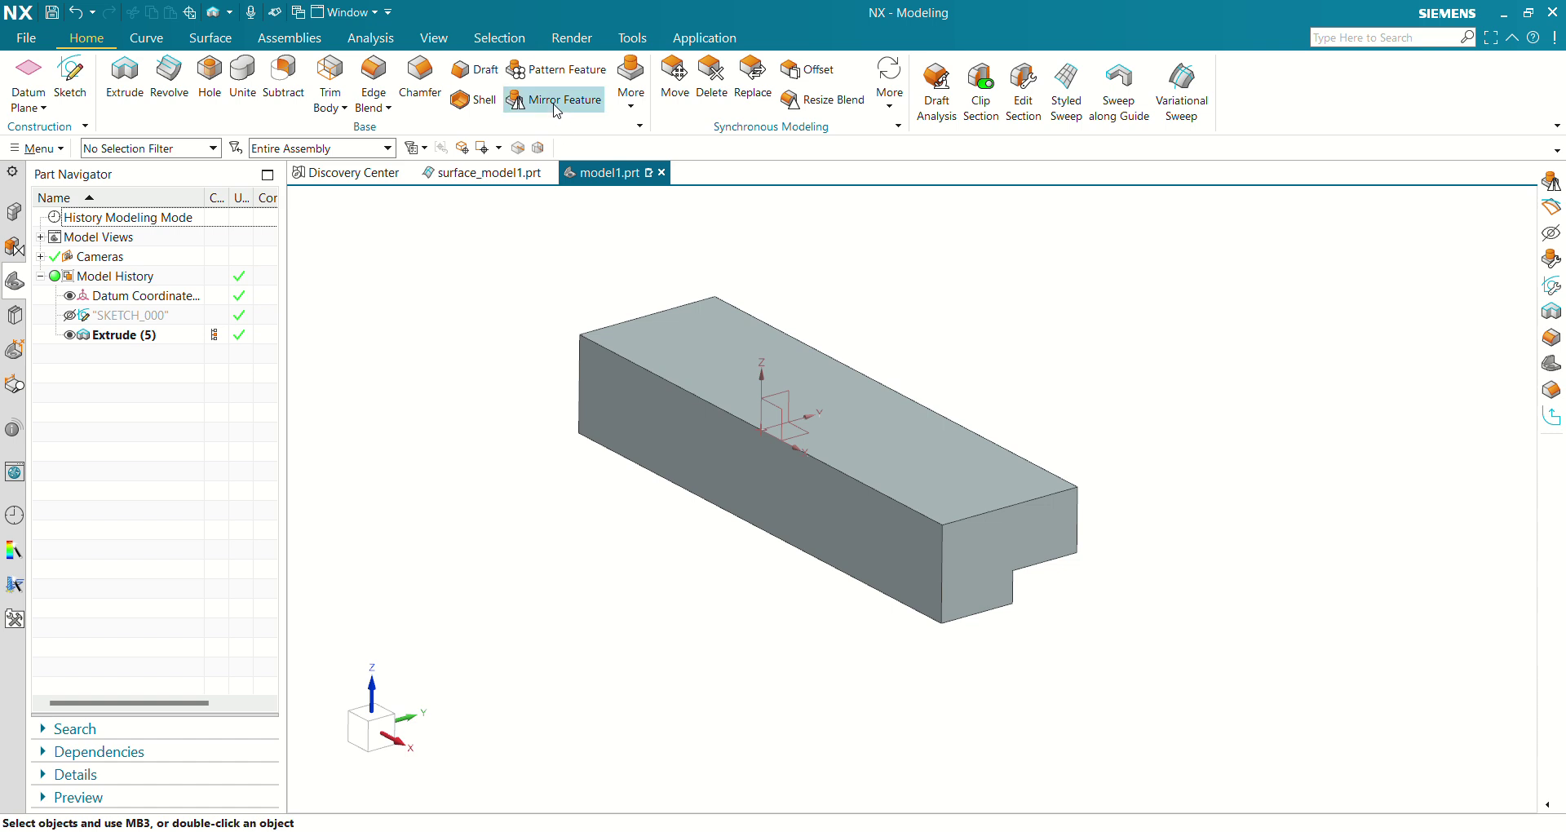
Mirror Extrude (5) about the existing XZ datum plane.
{"action": "left_click", "coordinate": [544, 109]}
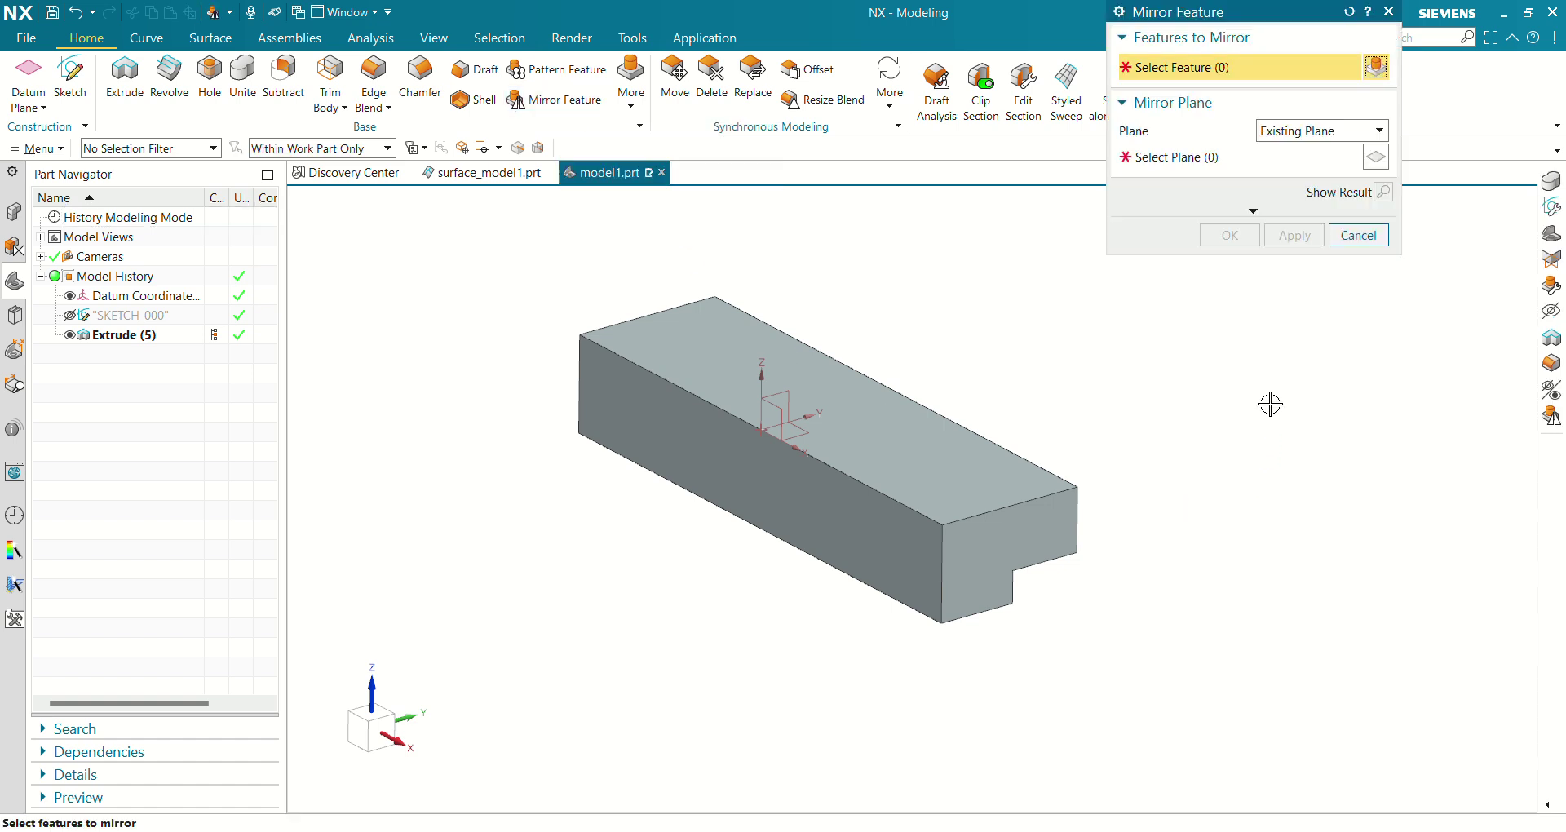
{"action": "left_click", "coordinate": [141, 336]}
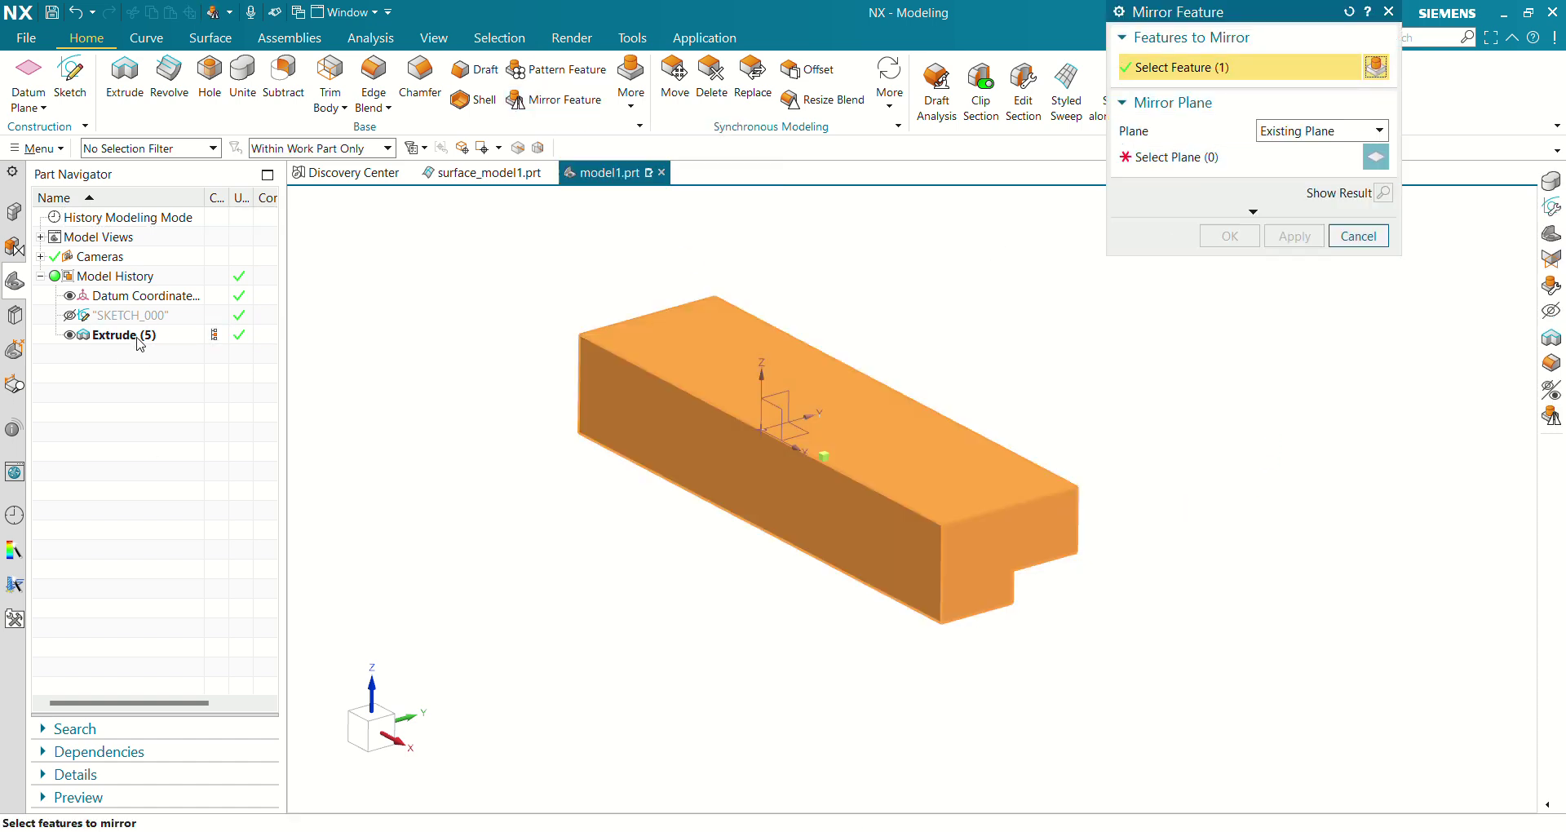
{"action": "left_click", "coordinate": [1295, 133]}
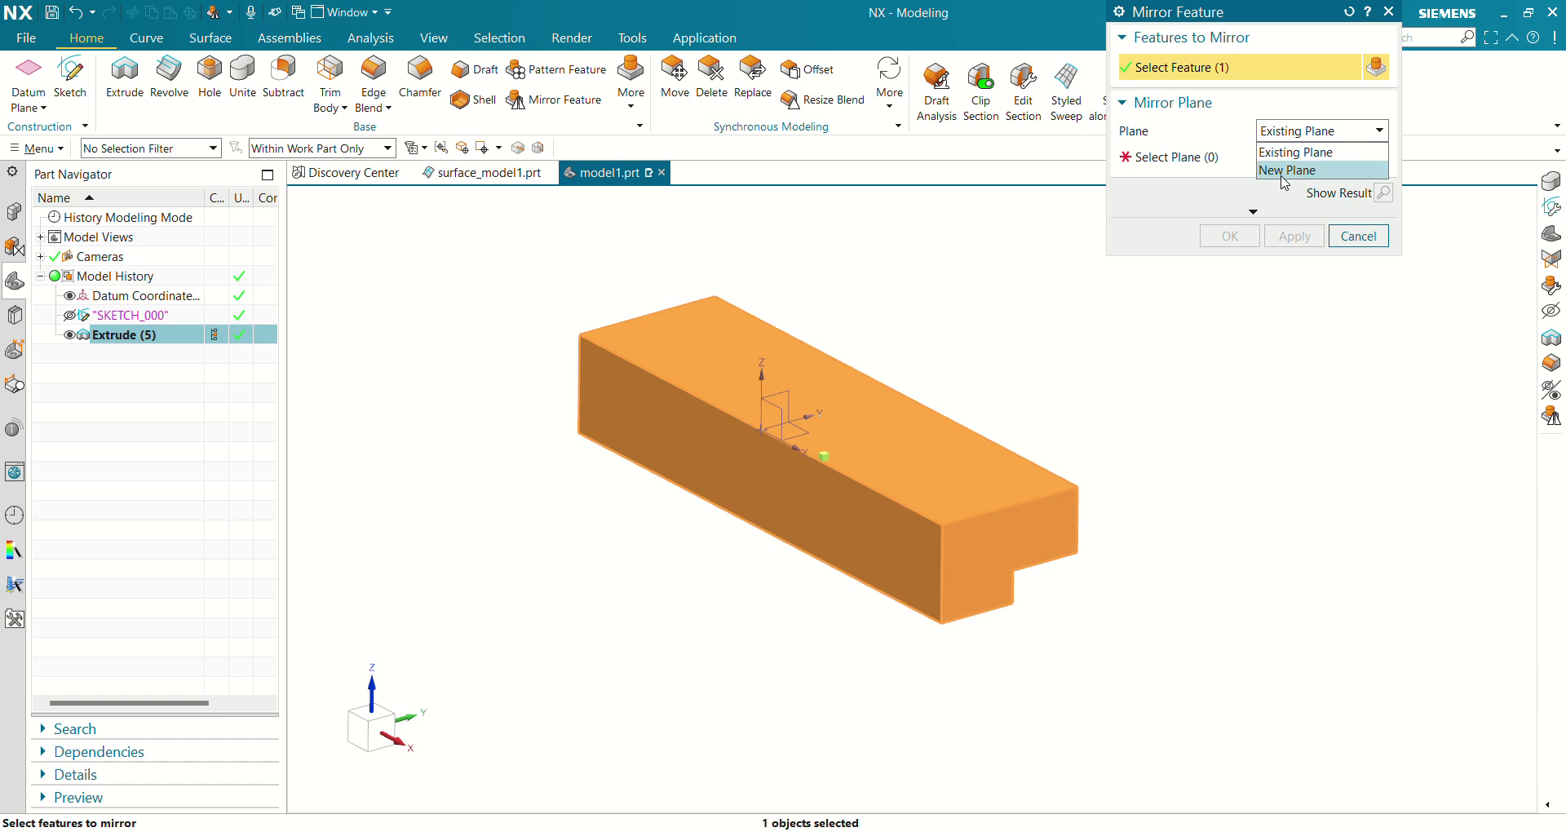
{"action": "left_click", "coordinate": [1285, 170]}
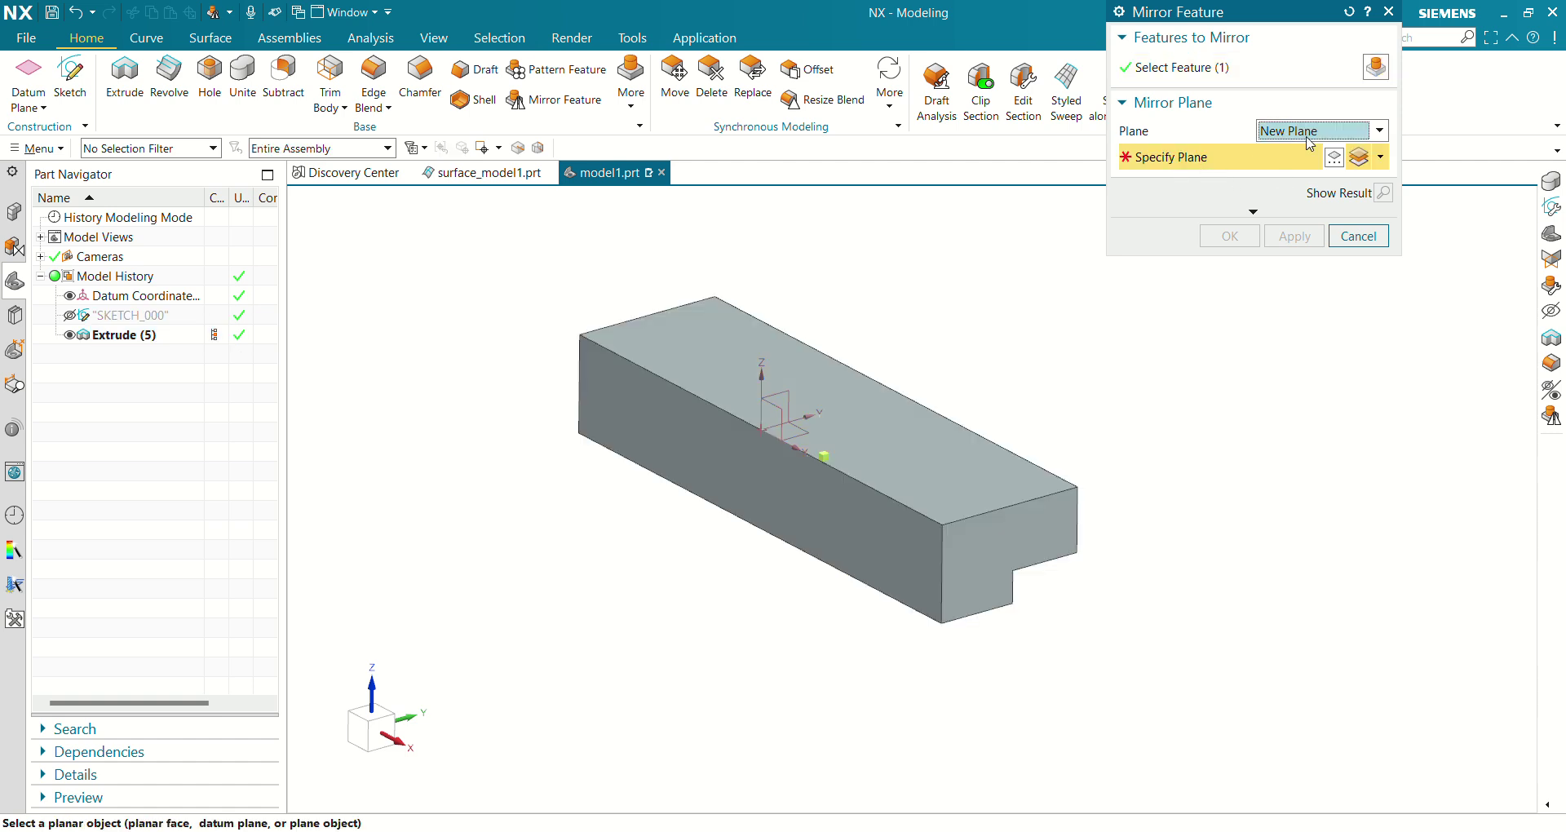
{"action": "left_click", "coordinate": [1308, 135]}
{"action": "left_click", "coordinate": [1287, 151]}
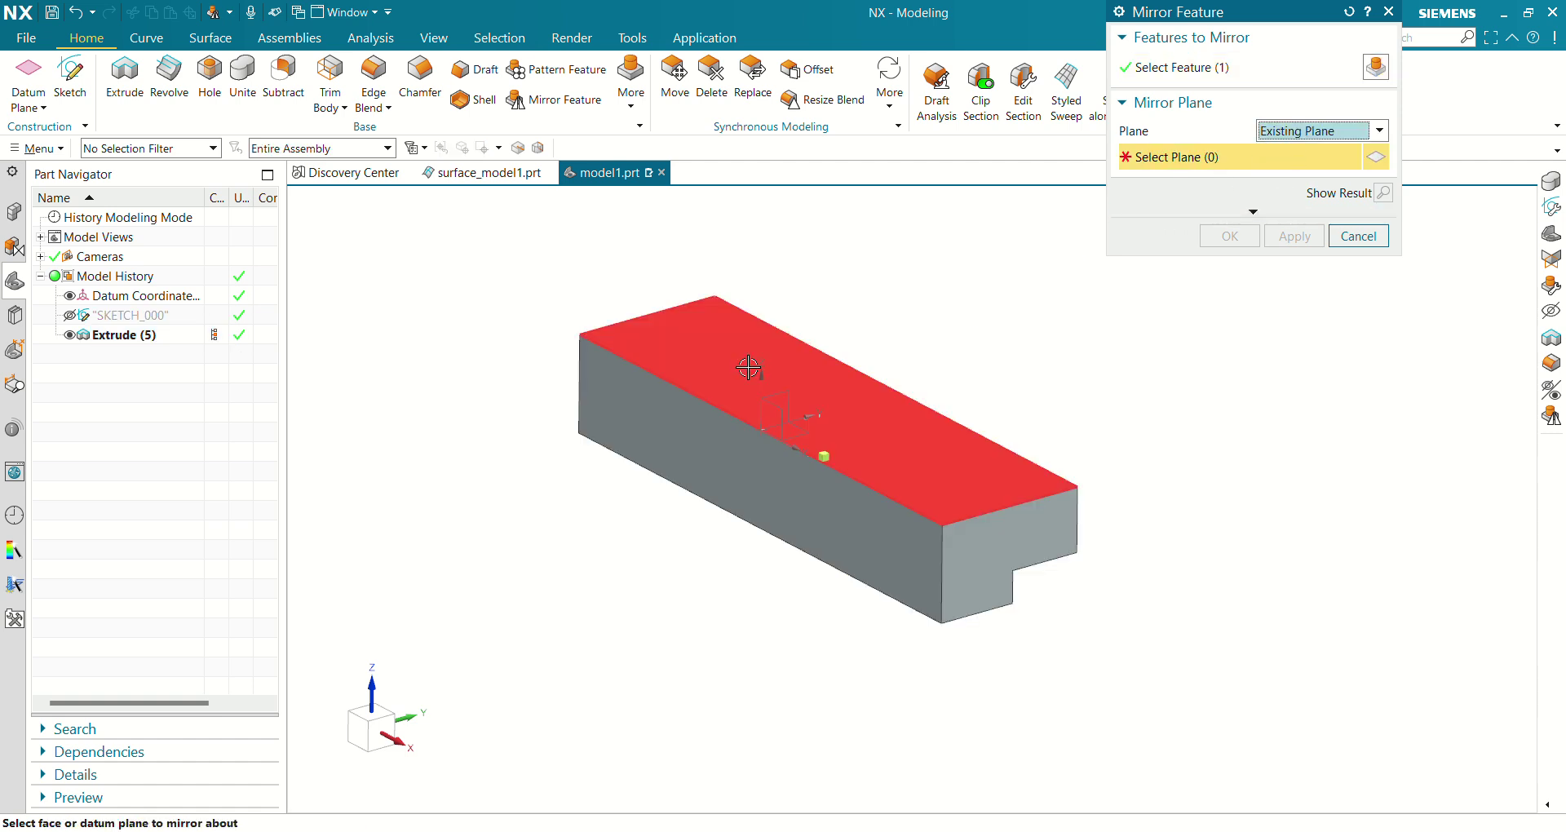
{"action": "left_click", "coordinate": [777, 416]}
{"action": "left_click", "coordinate": [1230, 236]}
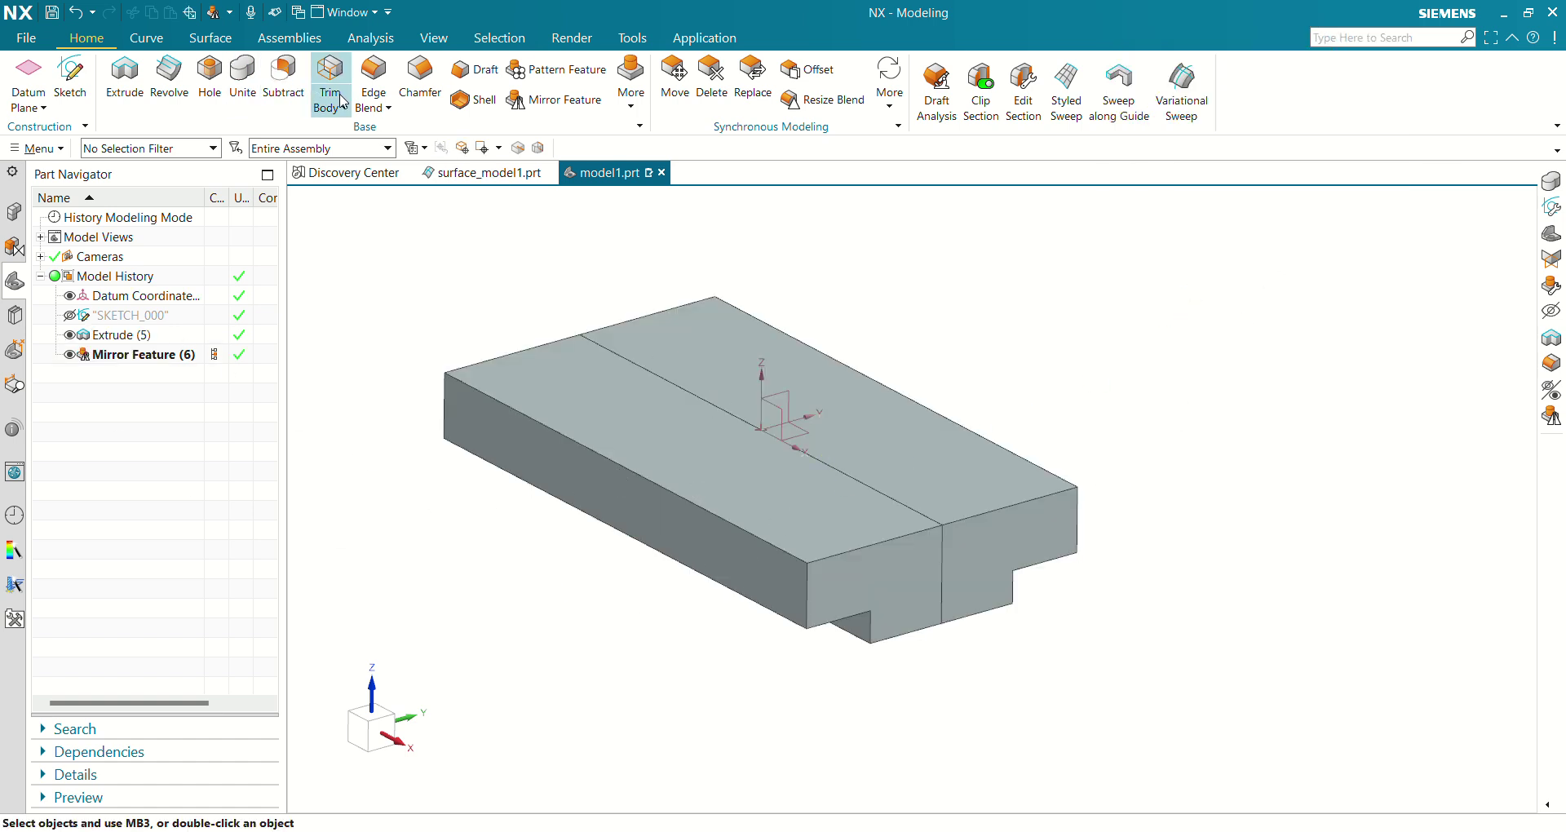
Unite the original and mirrored blocks into one body.
{"action": "left_click", "coordinate": [242, 87]}
{"action": "left_click", "coordinate": [759, 477]}
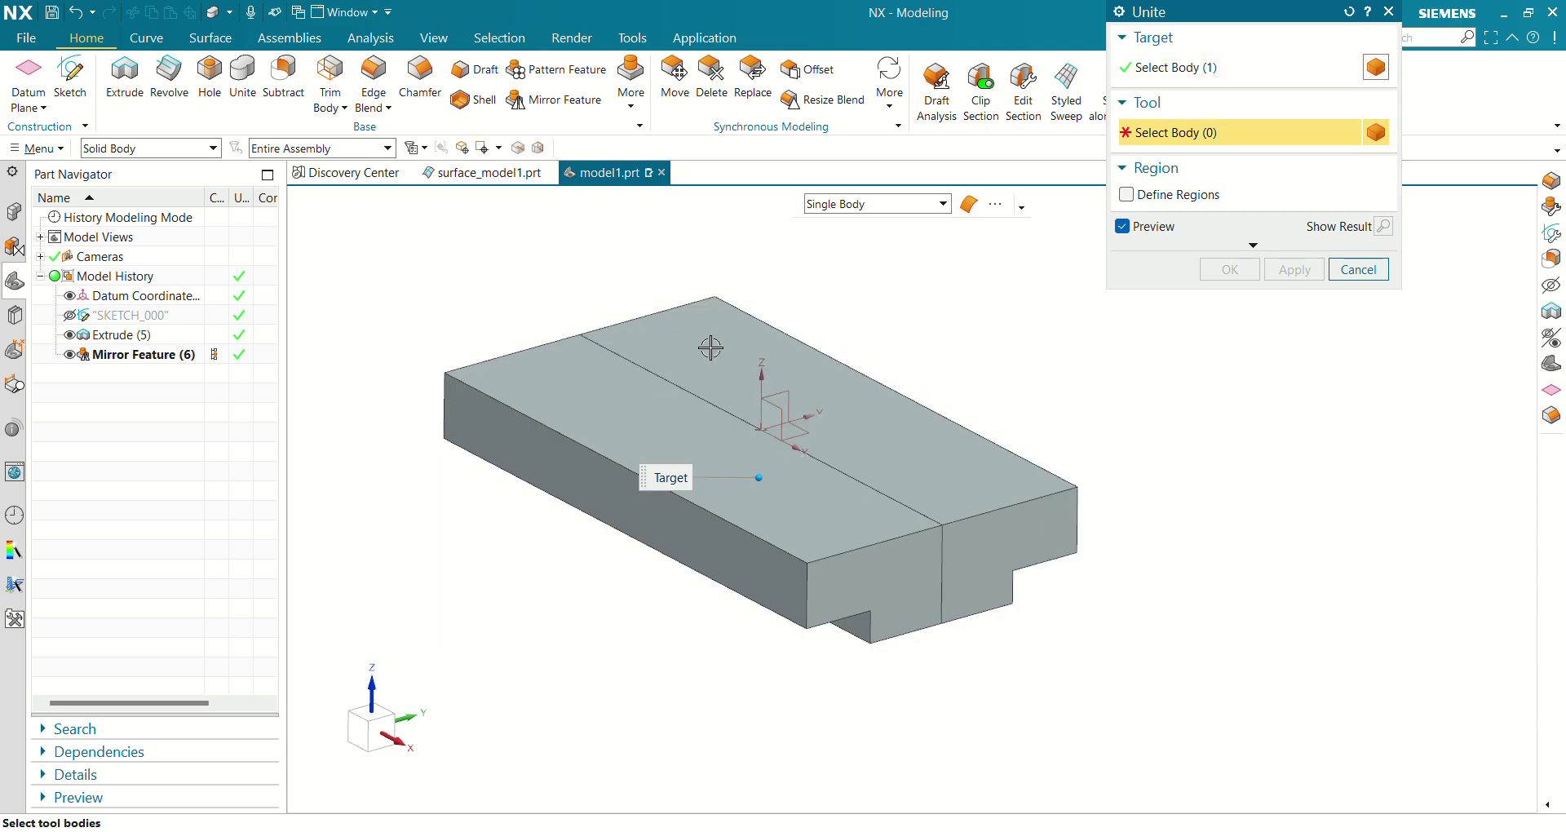
{"action": "left_click", "coordinate": [713, 347]}
{"action": "left_click", "coordinate": [1230, 270]}
{"action": "scroll", "coordinate": [897, 535], "scroll_direction": "up", "scroll_amount": 2}
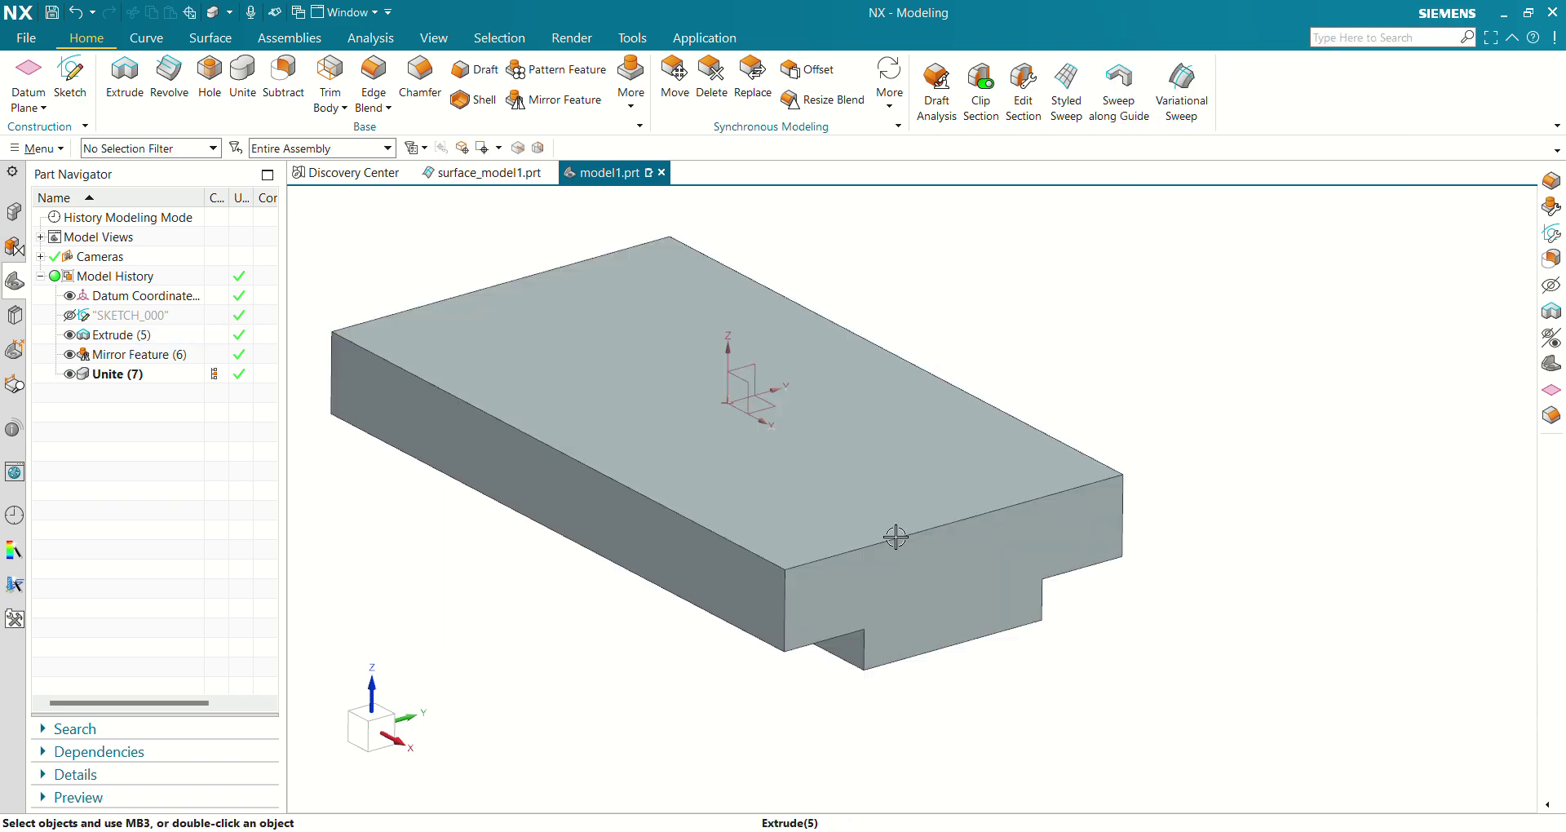
{"action": "key", "text": "alt+Tab"}
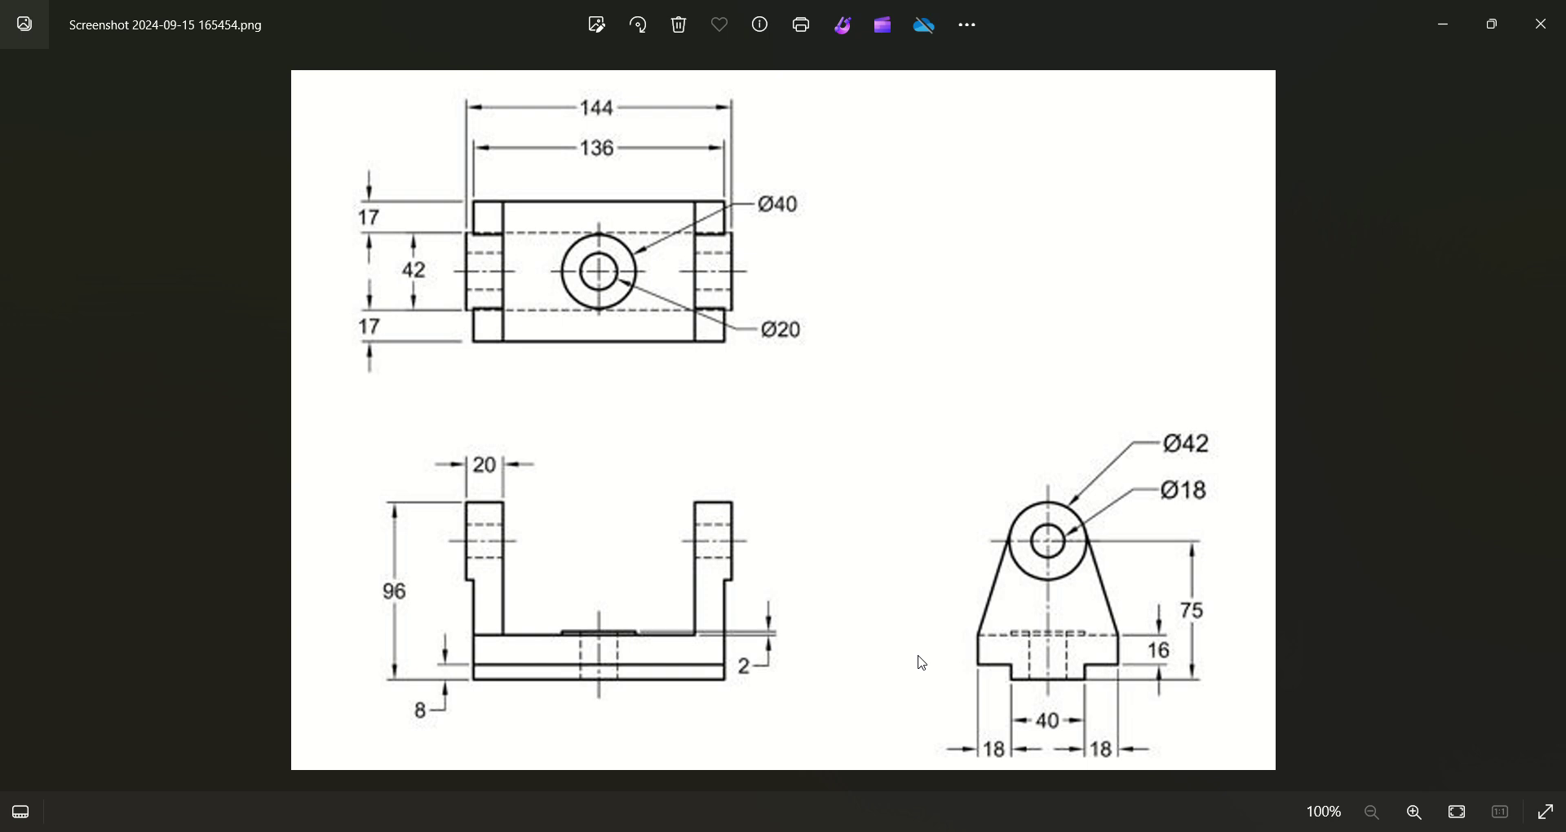
Create SKETCH_001 on the base's end face, with its origin at the datum CSYS origin.
{"action": "key", "text": "alt+Tab"}
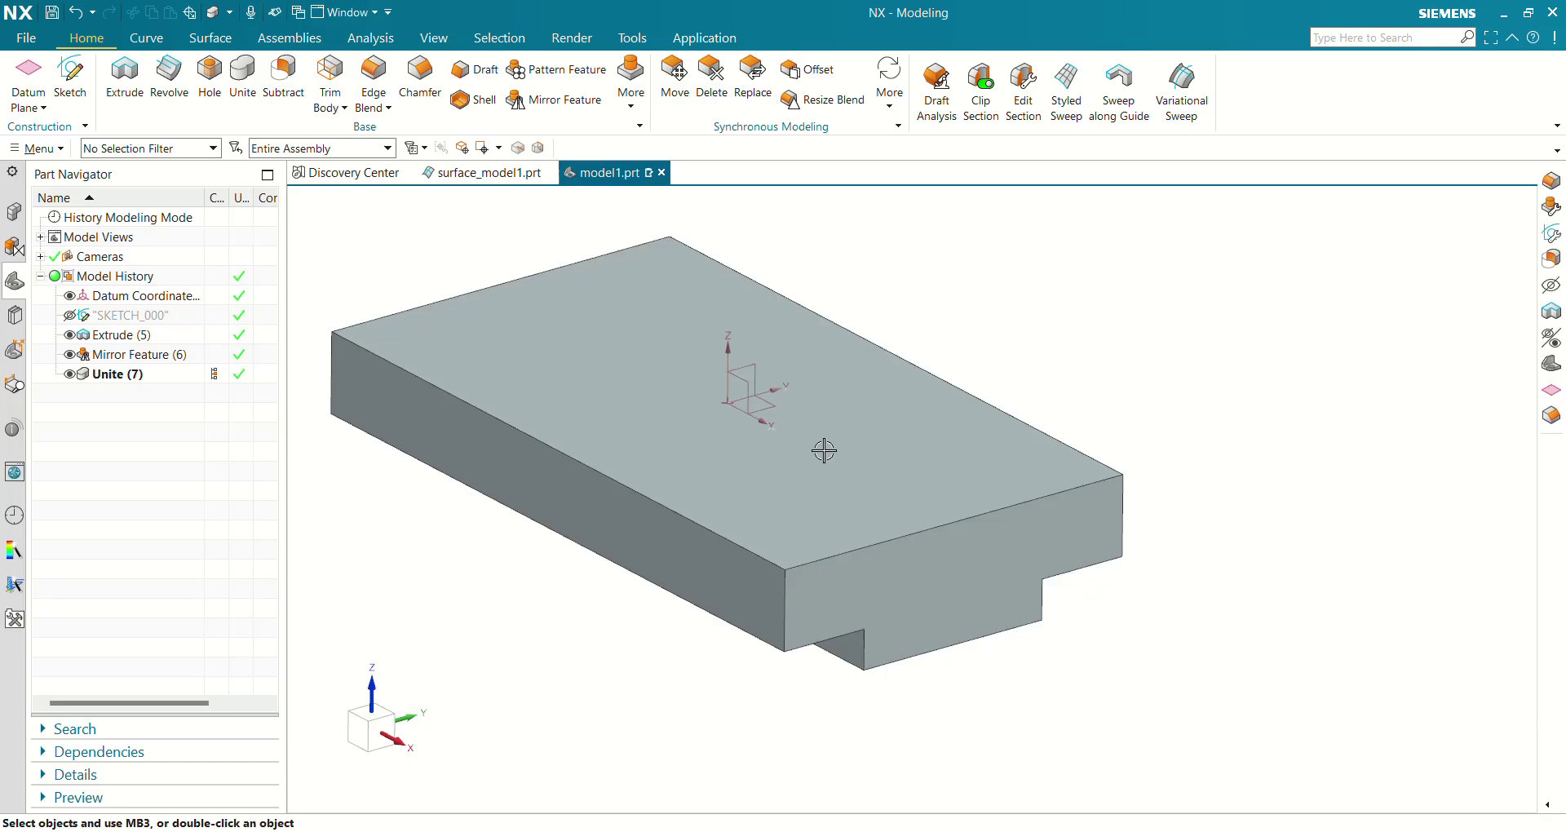
{"action": "left_click", "coordinate": [72, 82]}
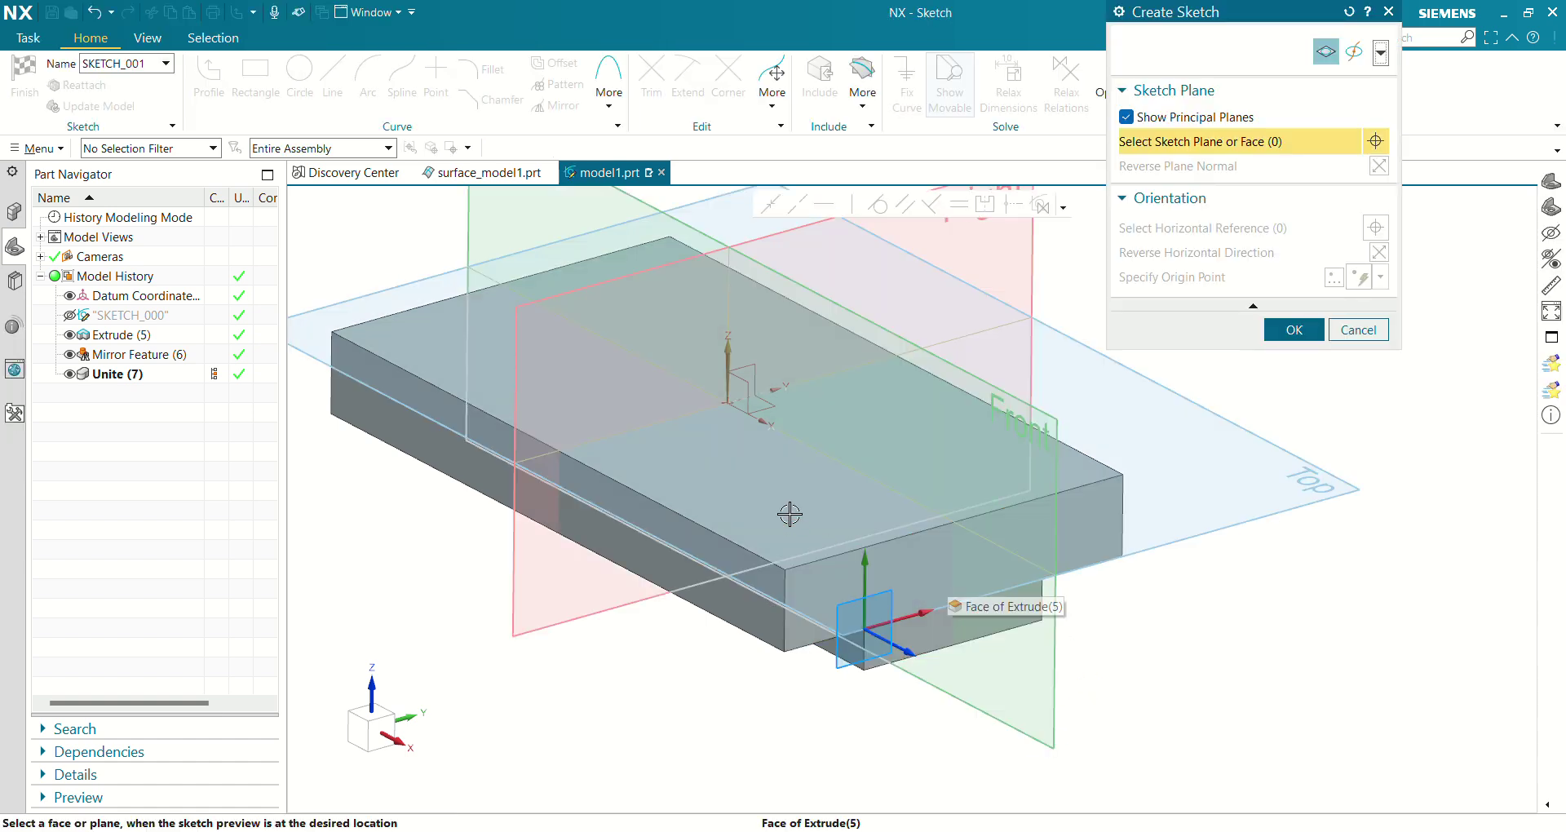
{"action": "left_click", "coordinate": [945, 579]}
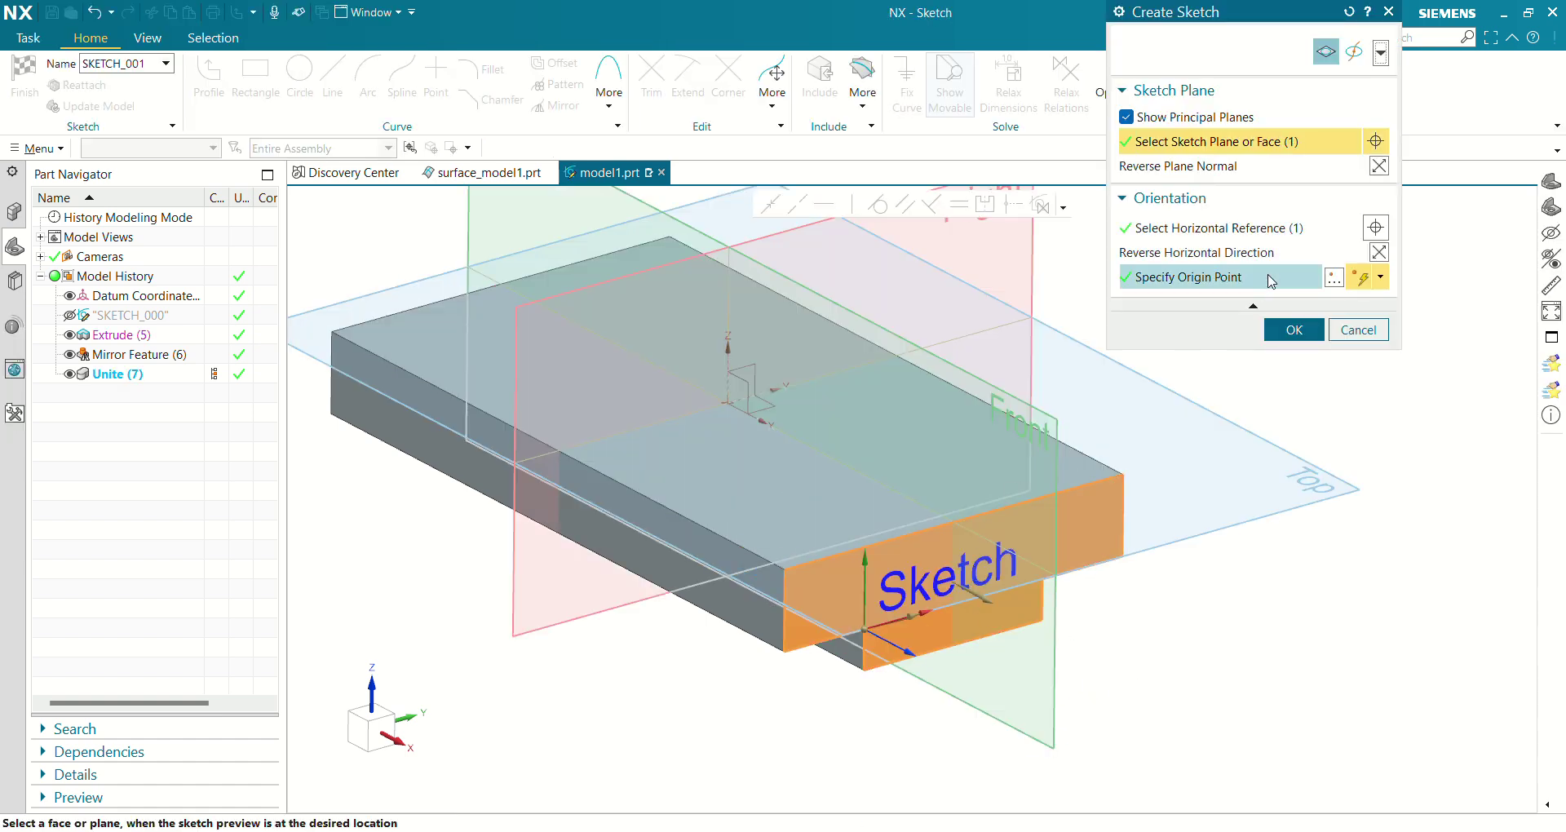
{"action": "left_click", "coordinate": [1203, 278]}
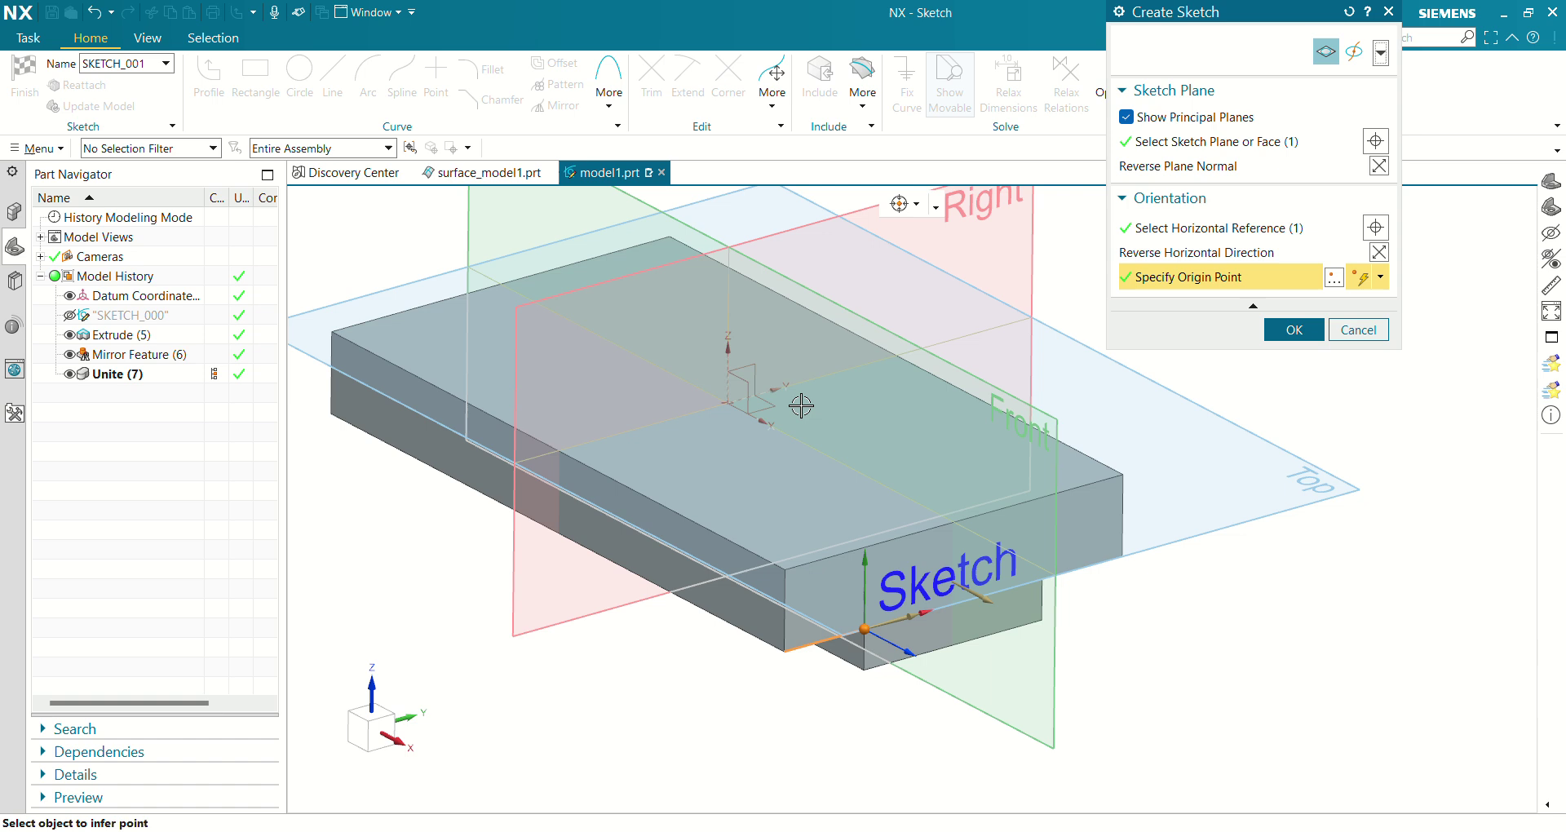
{"action": "left_click", "coordinate": [728, 402]}
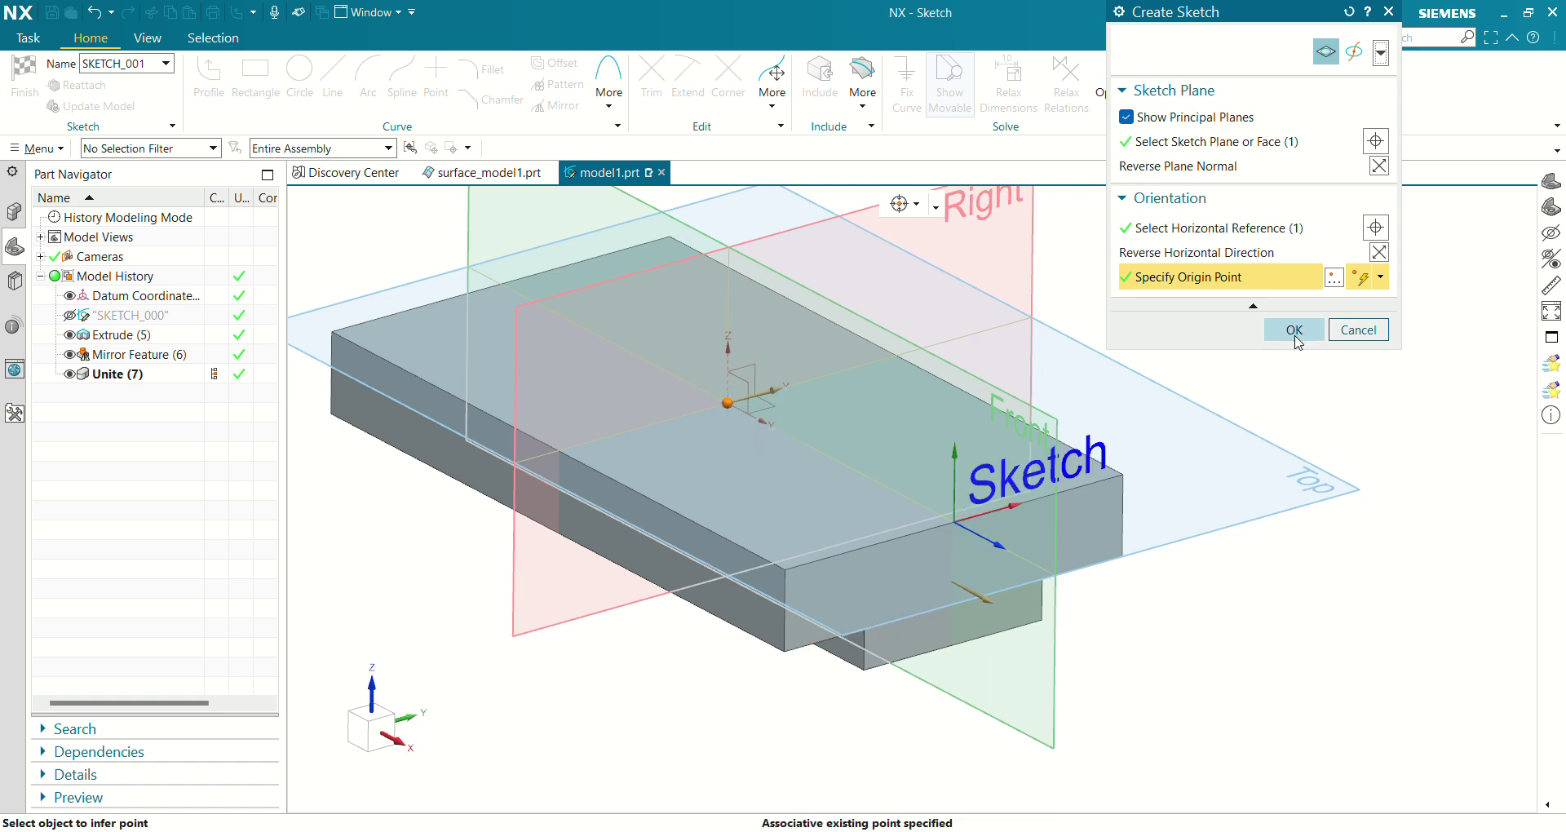
{"action": "left_click", "coordinate": [1294, 330]}
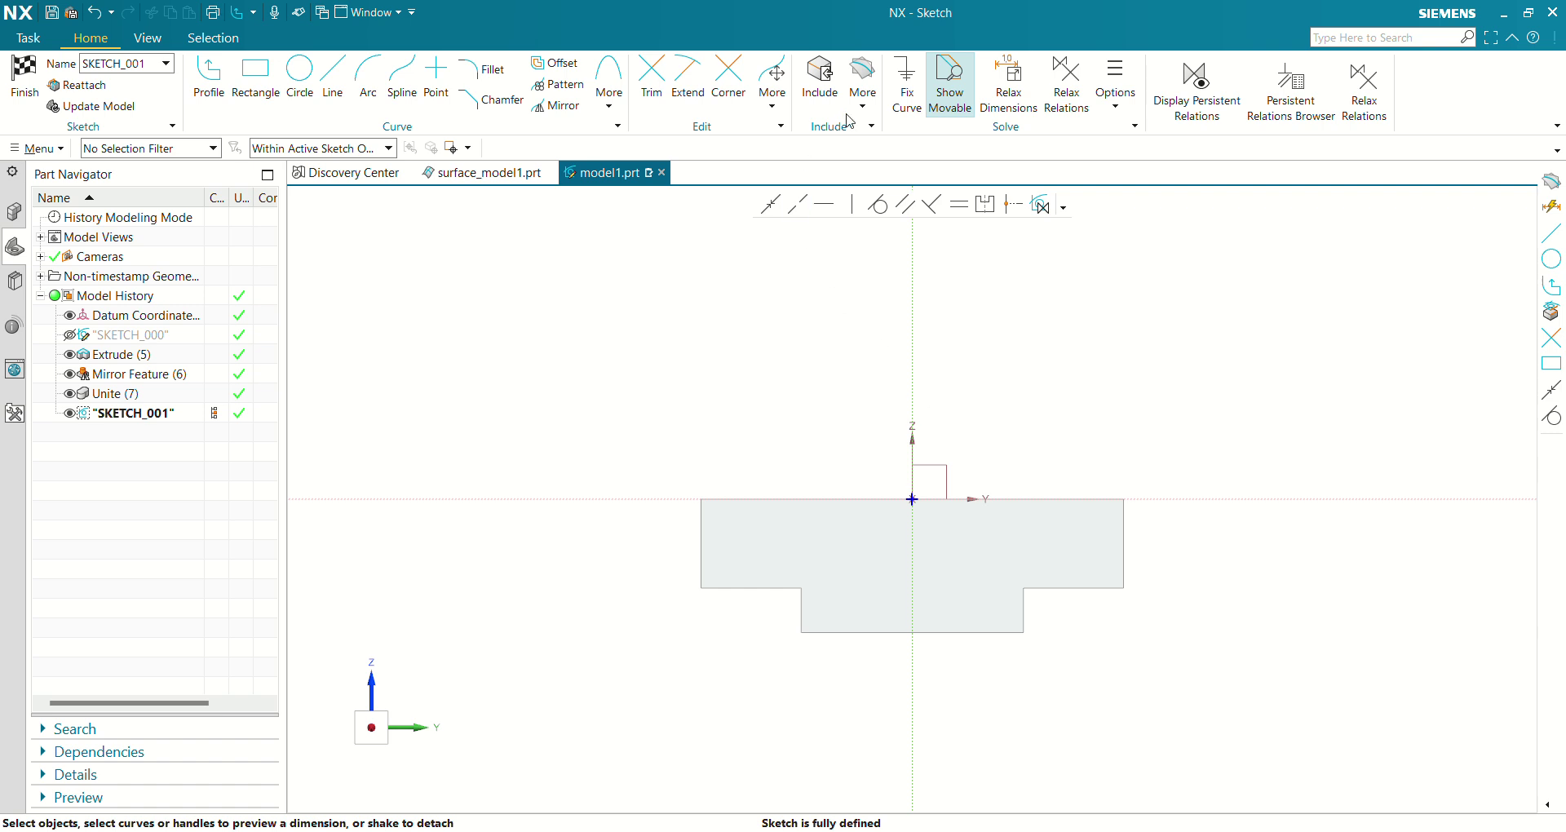
Add an intersection curve along the base's bottom edge, with selection scope set to Entire Assembly.
{"action": "left_click", "coordinate": [863, 91]}
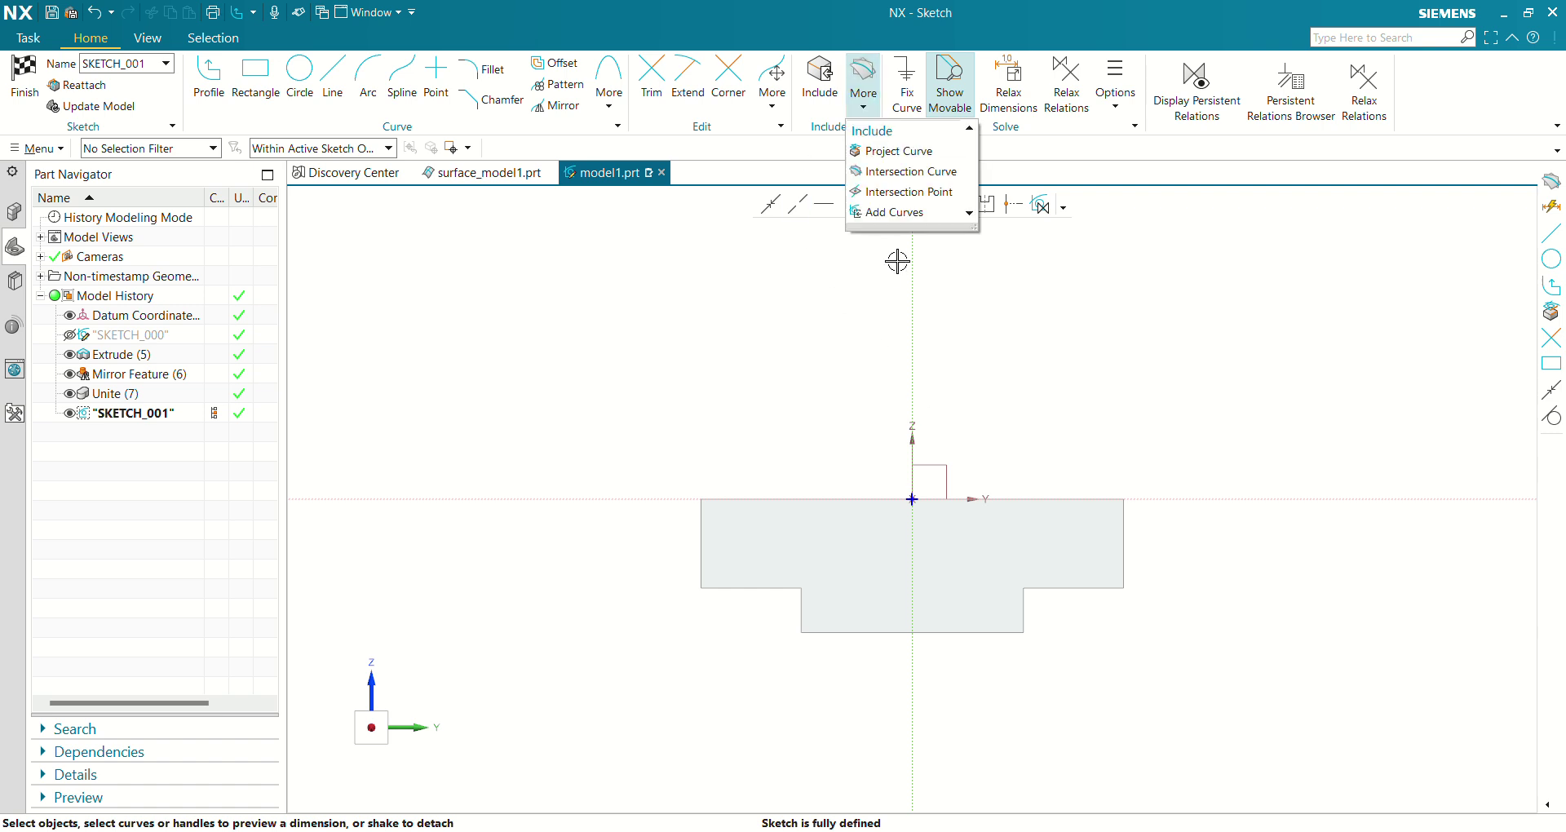
{"action": "left_click", "coordinate": [911, 170]}
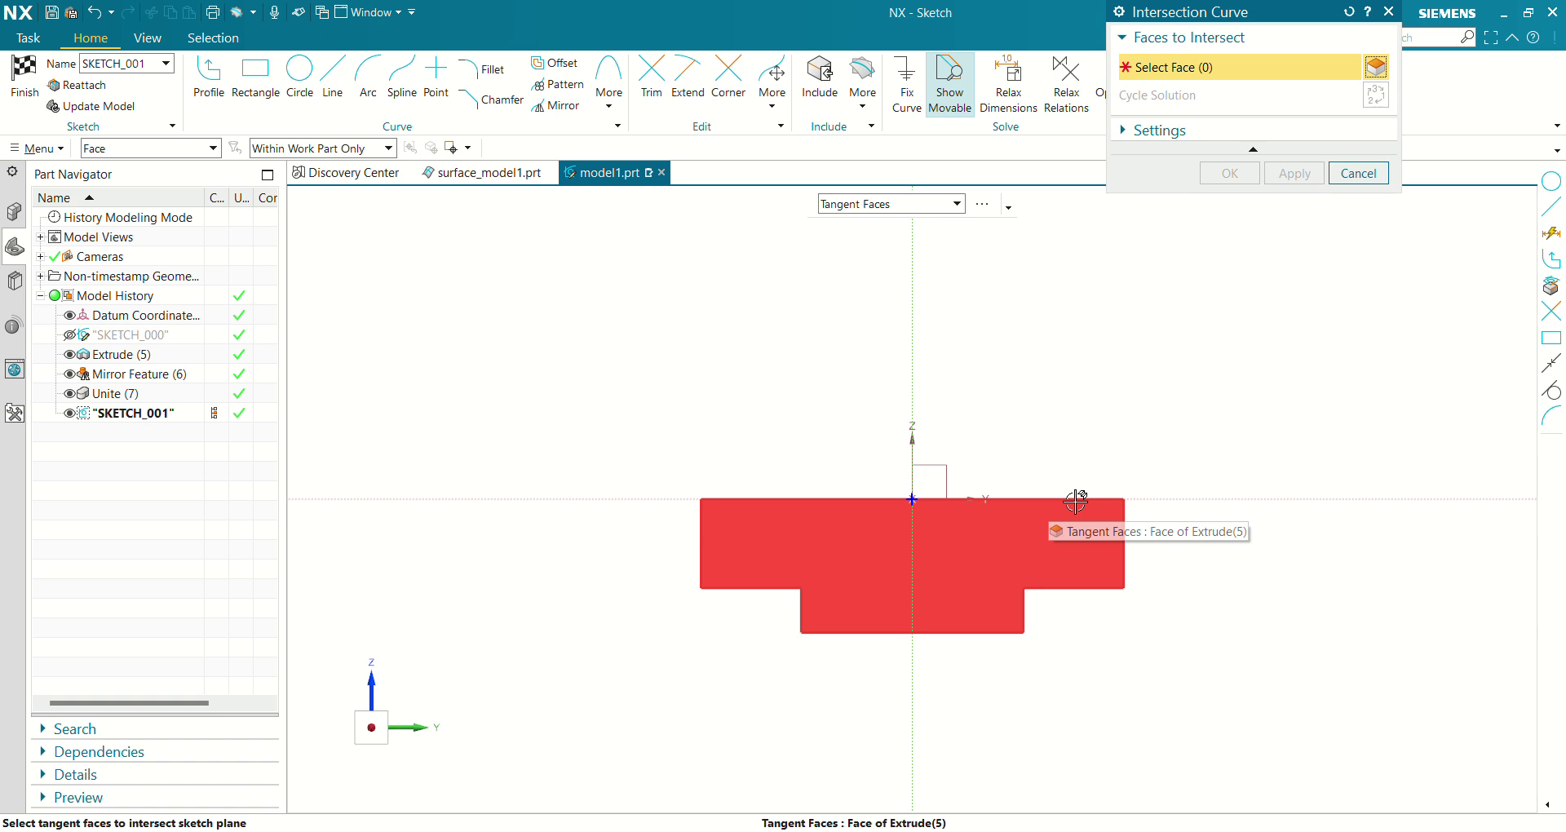
{"action": "left_click", "coordinate": [304, 149]}
{"action": "left_click", "coordinate": [273, 173]}
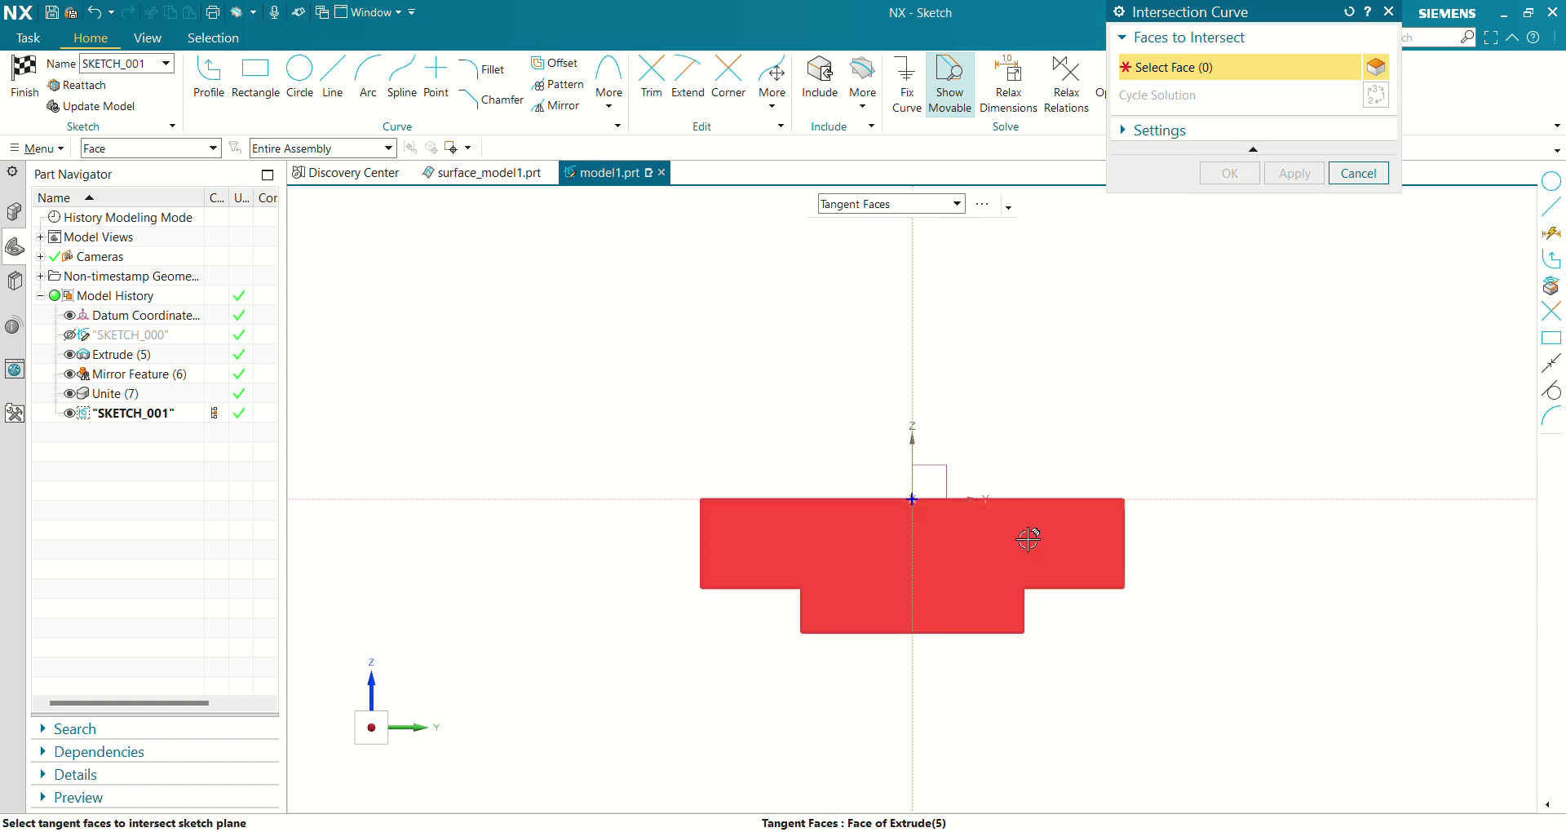
{"action": "left_click", "coordinate": [1021, 617]}
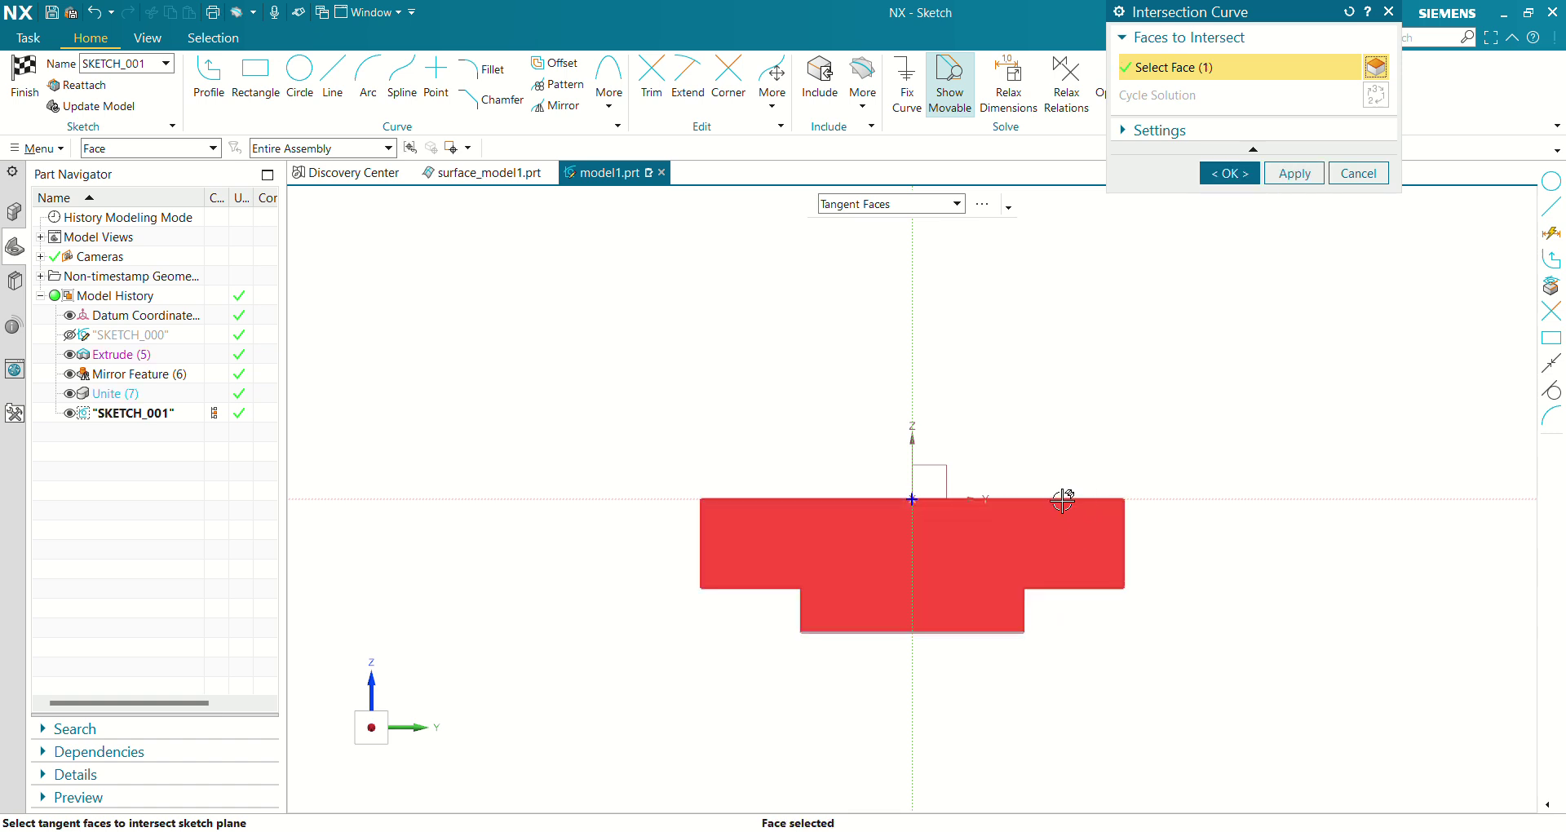
{"action": "left_click", "coordinate": [1238, 175]}
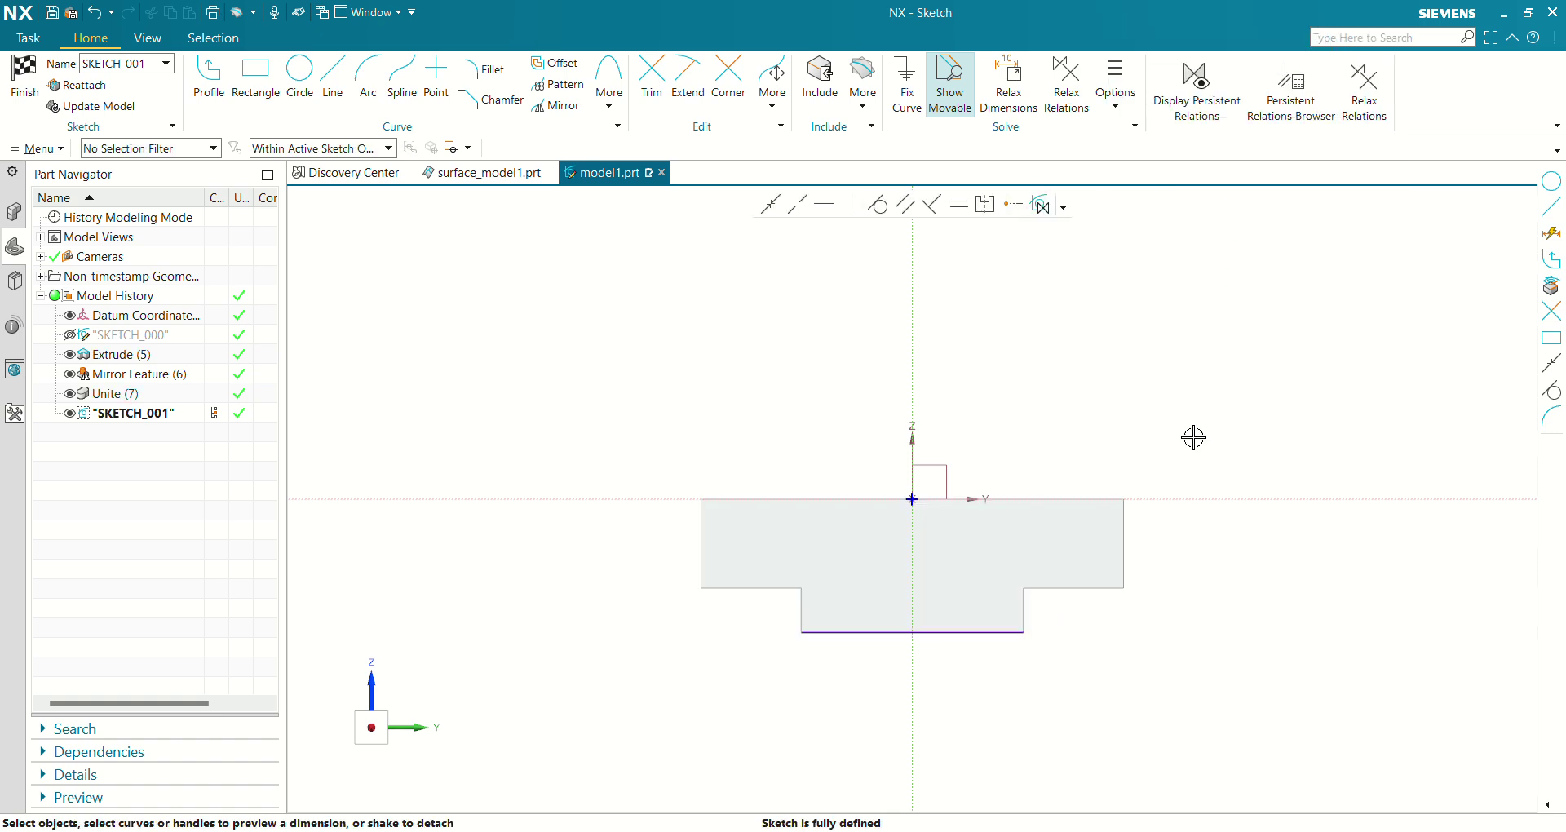
{"action": "left_click", "coordinate": [1050, 498]}
{"action": "key", "text": "Escape"}
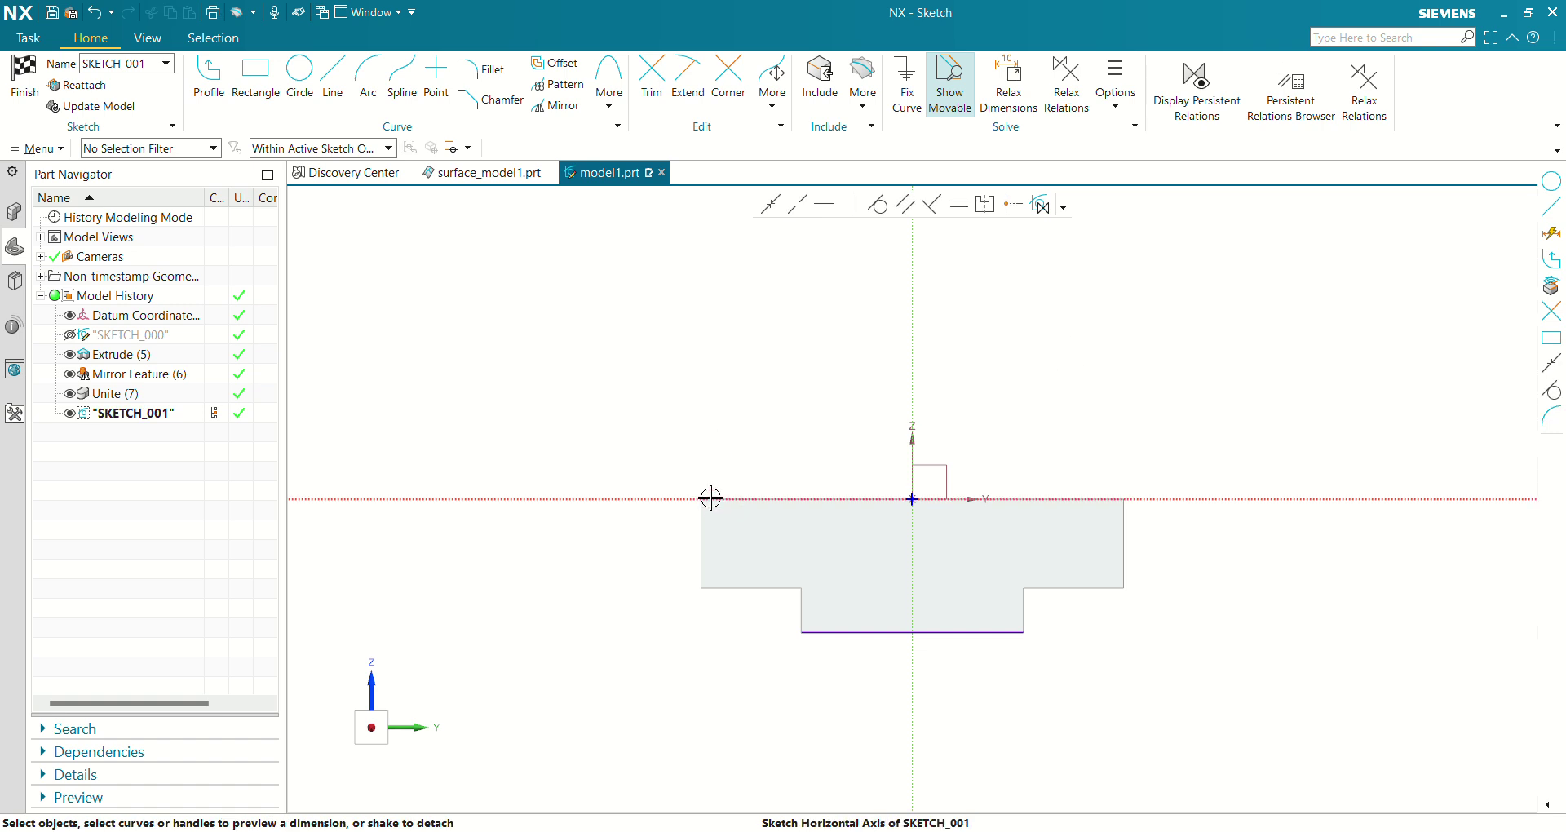
Add a second intersection curve along the base's top face edge.
{"action": "left_click", "coordinate": [862, 105]}
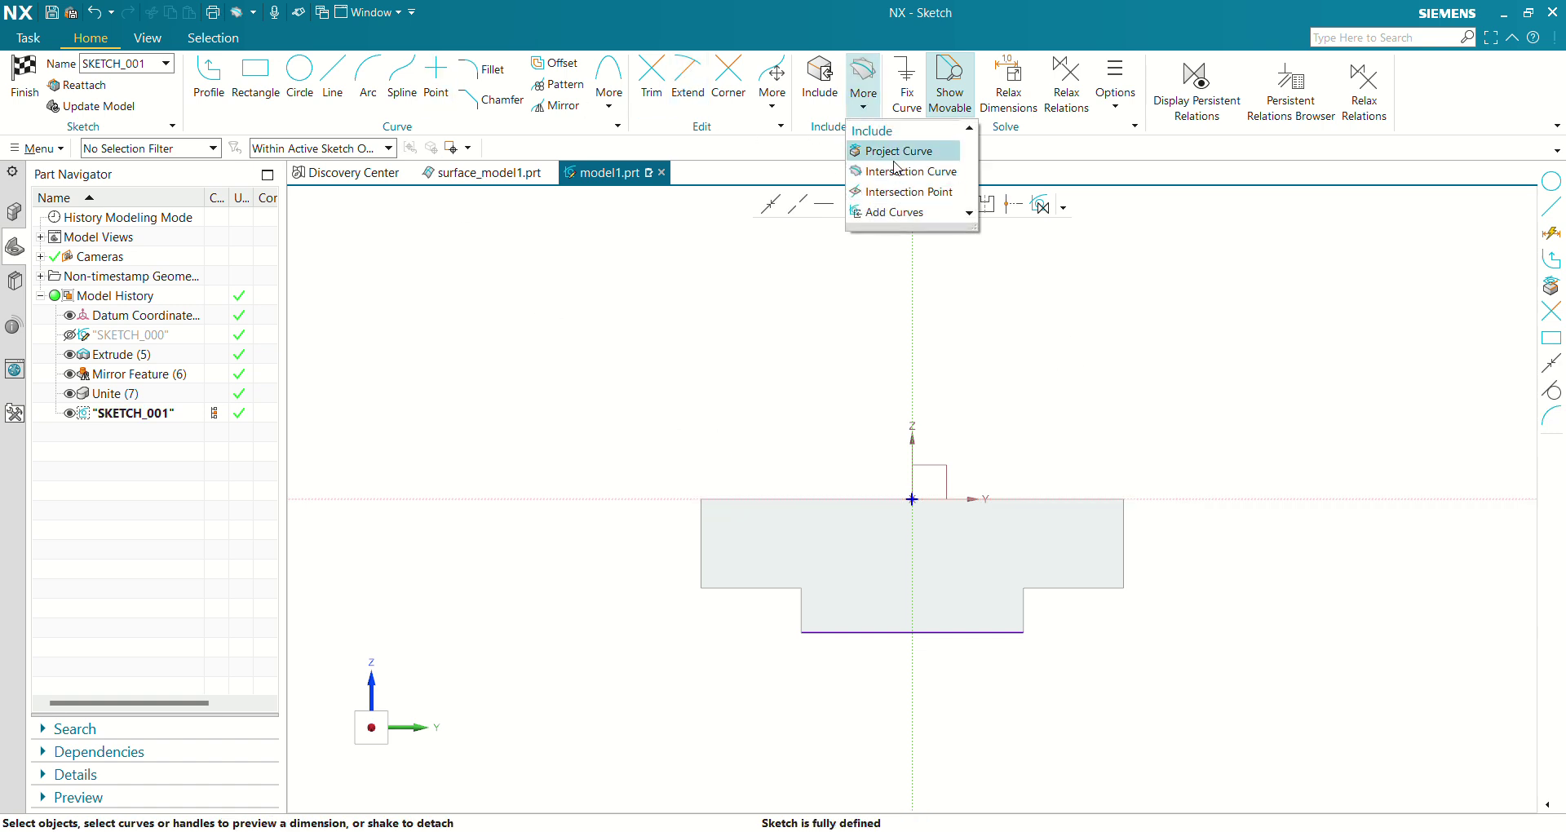
{"action": "left_click", "coordinate": [897, 171]}
{"action": "left_click", "coordinate": [789, 493]}
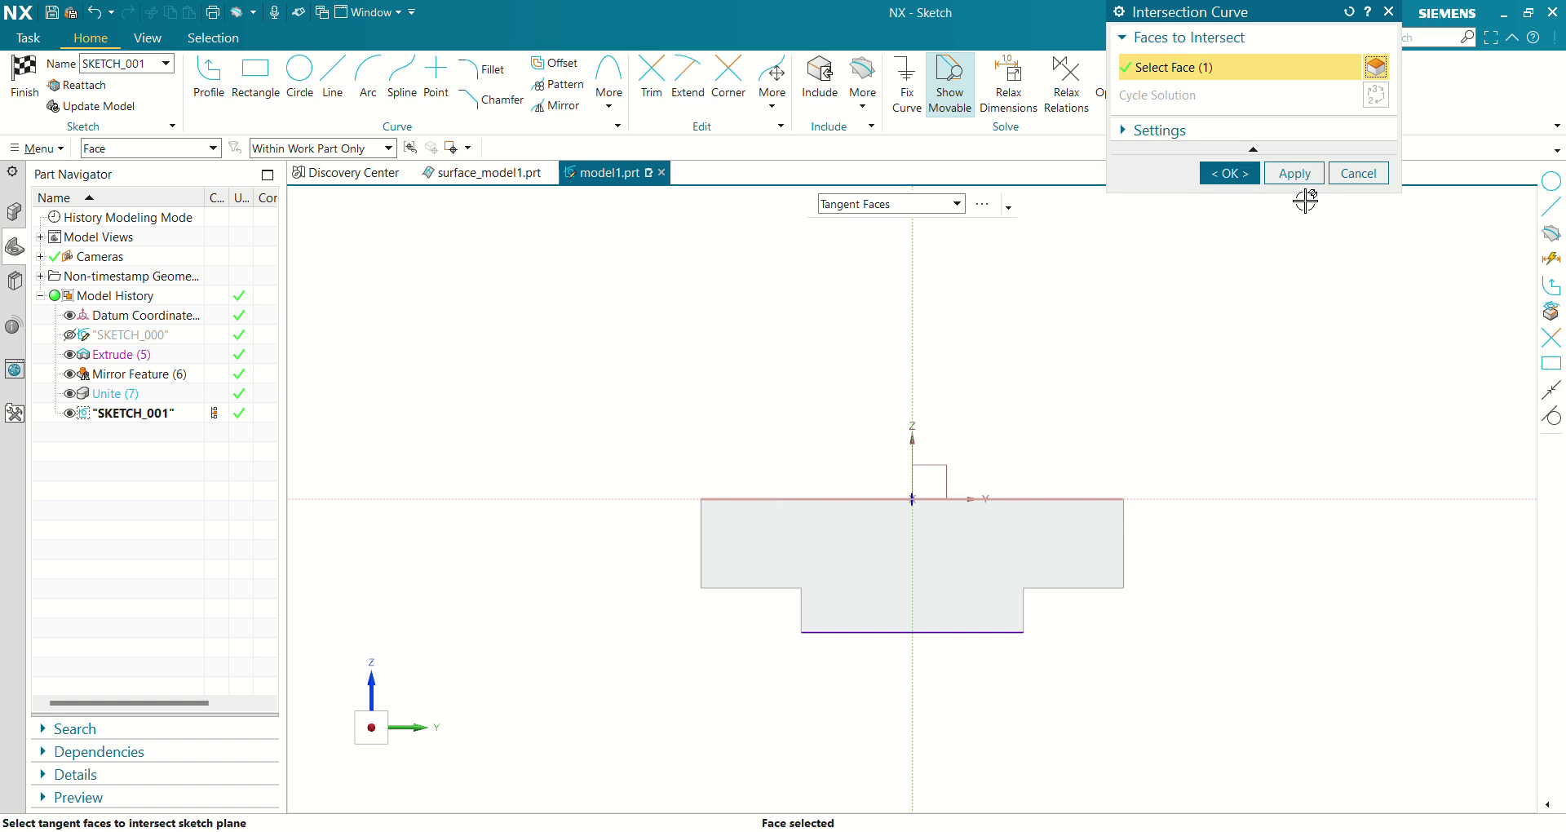
{"action": "left_click", "coordinate": [1229, 173]}
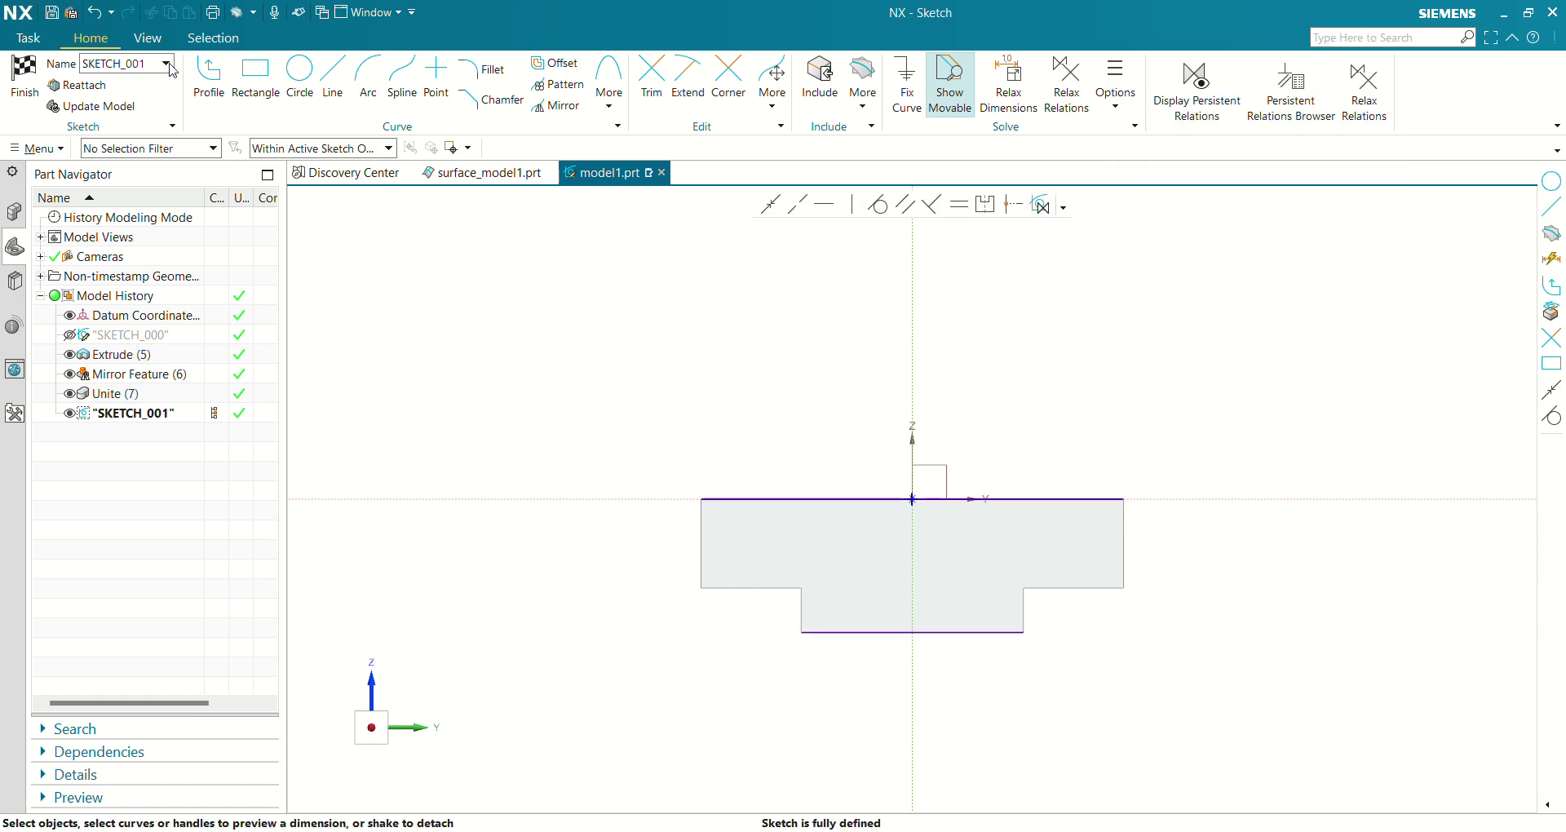
Draw a circle centred on the vertical axis above the base.
{"action": "left_click", "coordinate": [209, 82]}
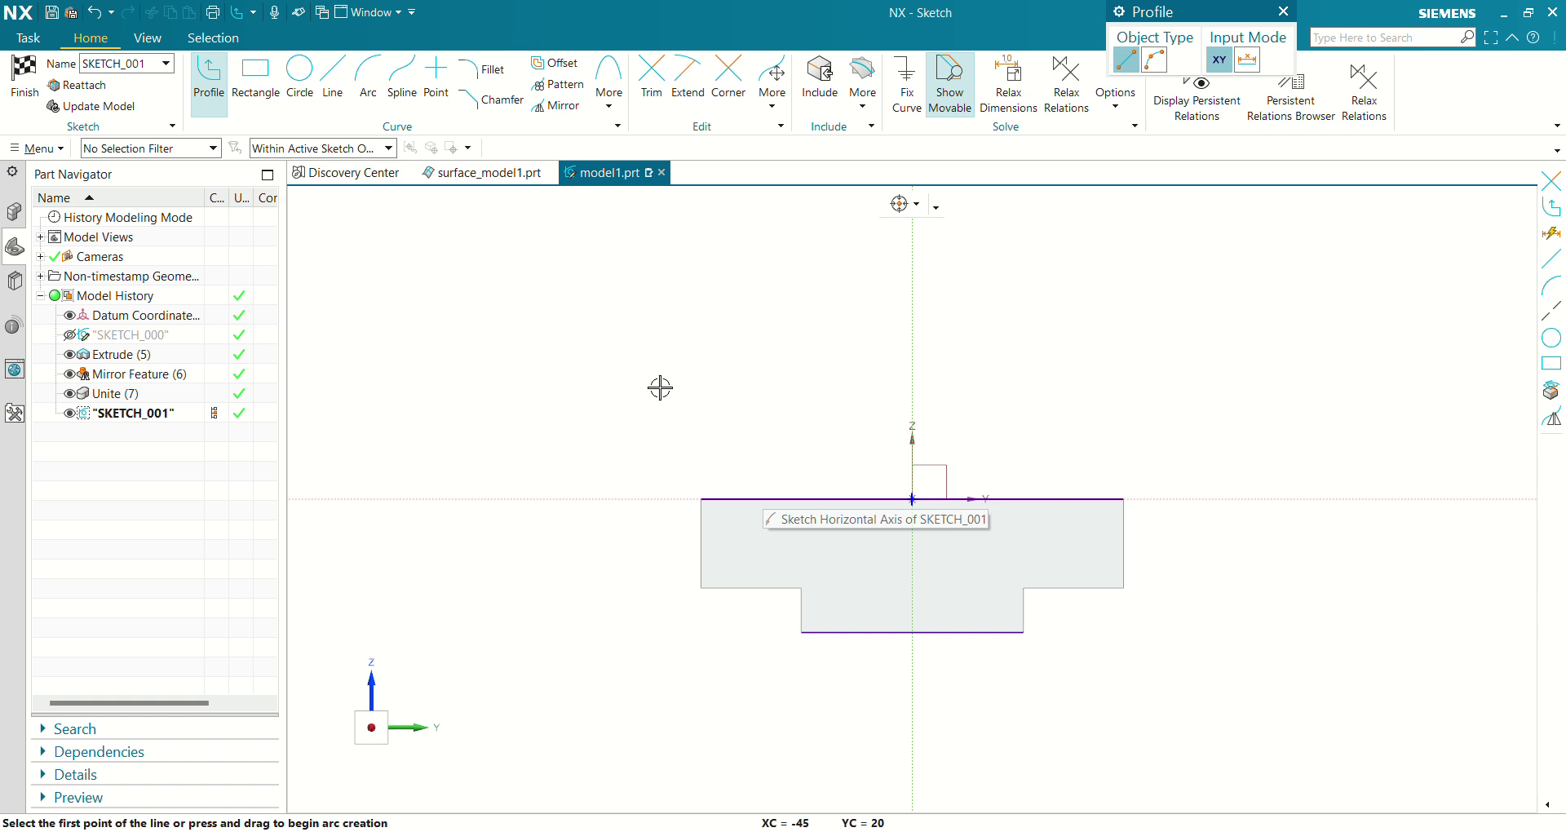
{"action": "key", "text": "Escape"}
{"action": "left_click", "coordinate": [299, 82]}
{"action": "scroll", "coordinate": [853, 370], "scroll_direction": "down", "scroll_amount": 2}
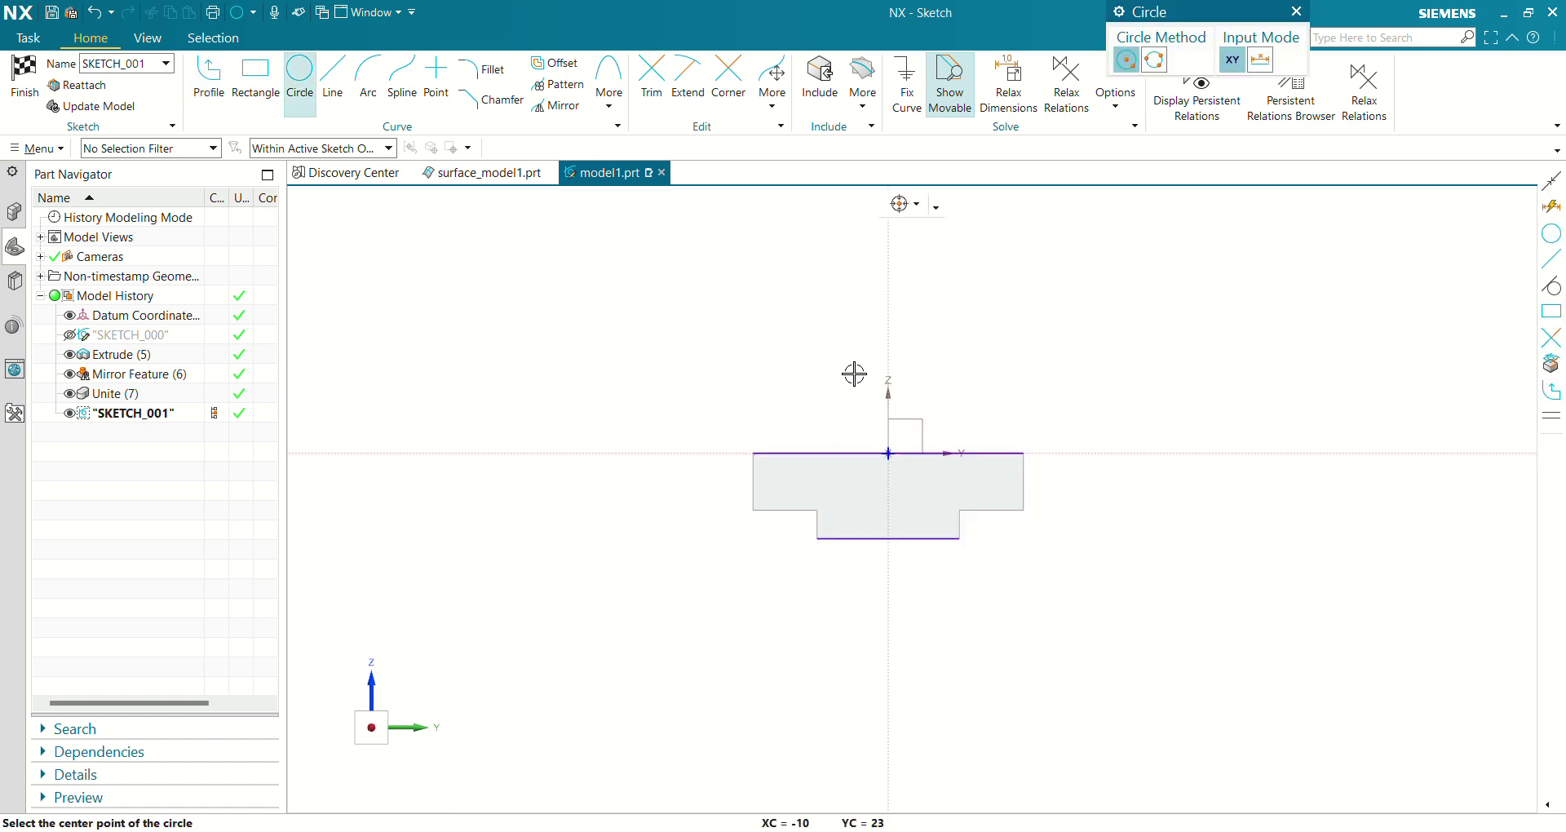
{"action": "scroll", "coordinate": [966, 353], "scroll_direction": "up", "scroll_amount": 2}
{"action": "middle_click_drag", "start_coordinate": [966, 354], "coordinate": [979, 489], "text": "shift"}
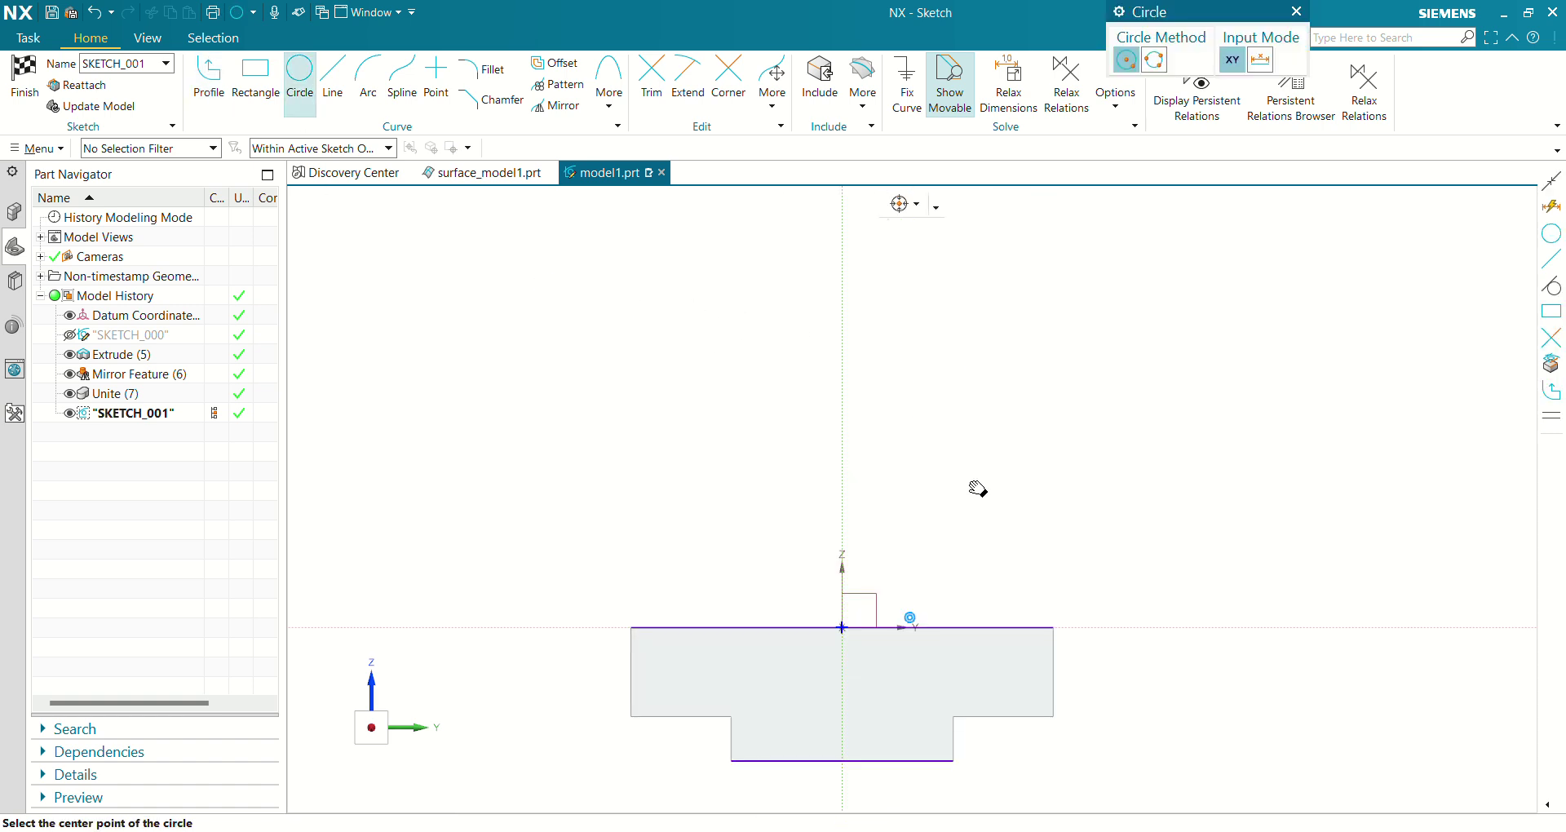
{"action": "left_click", "coordinate": [841, 361]}
{"action": "left_click", "coordinate": [952, 413]}
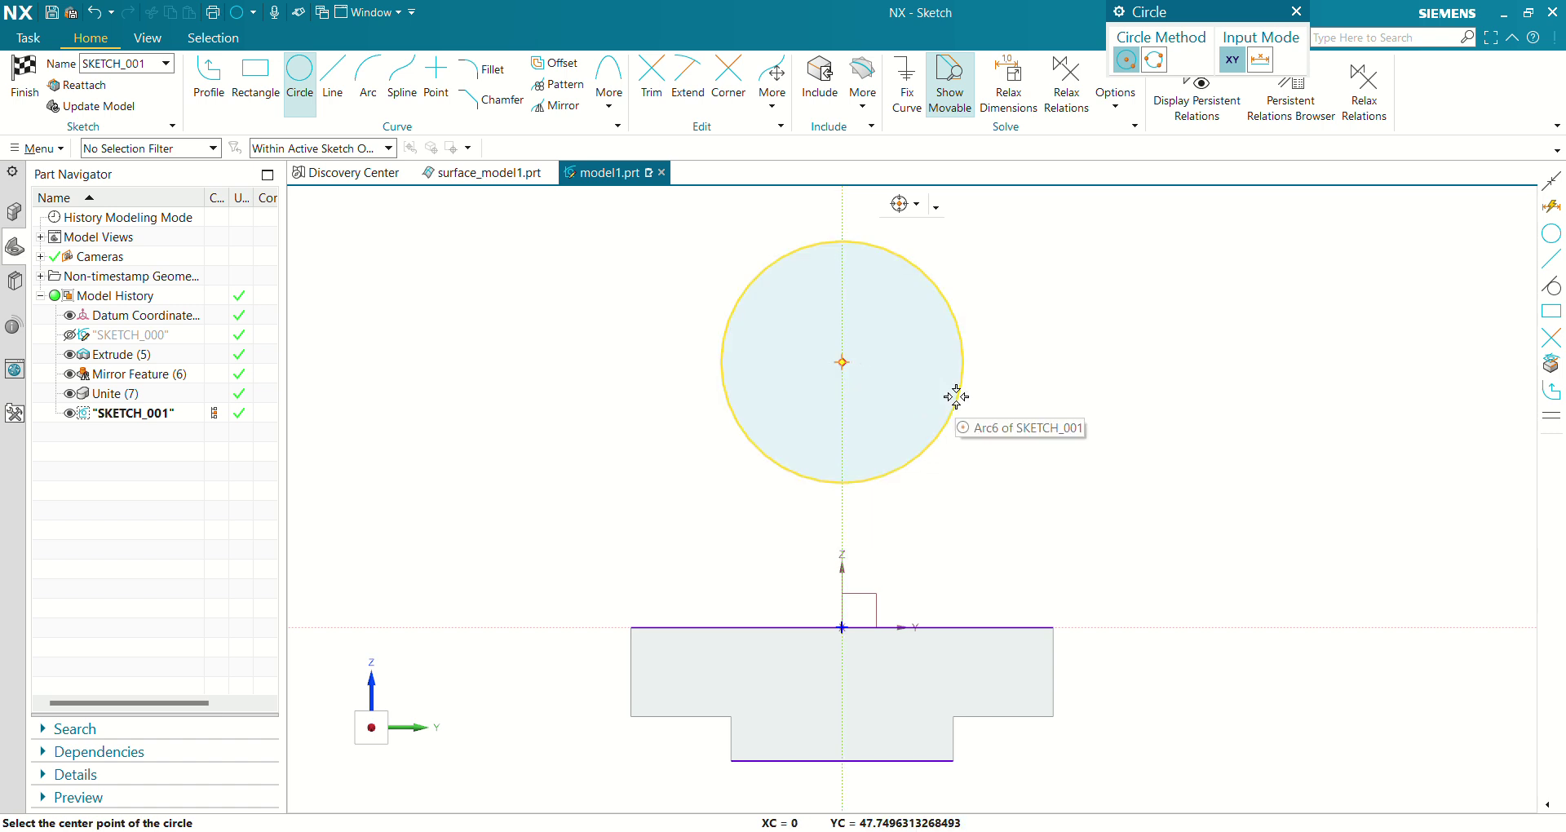
Draw a smaller circle on the same centre, then view the reference drawing.
{"action": "left_click", "coordinate": [842, 363]}
{"action": "left_click", "coordinate": [919, 412]}
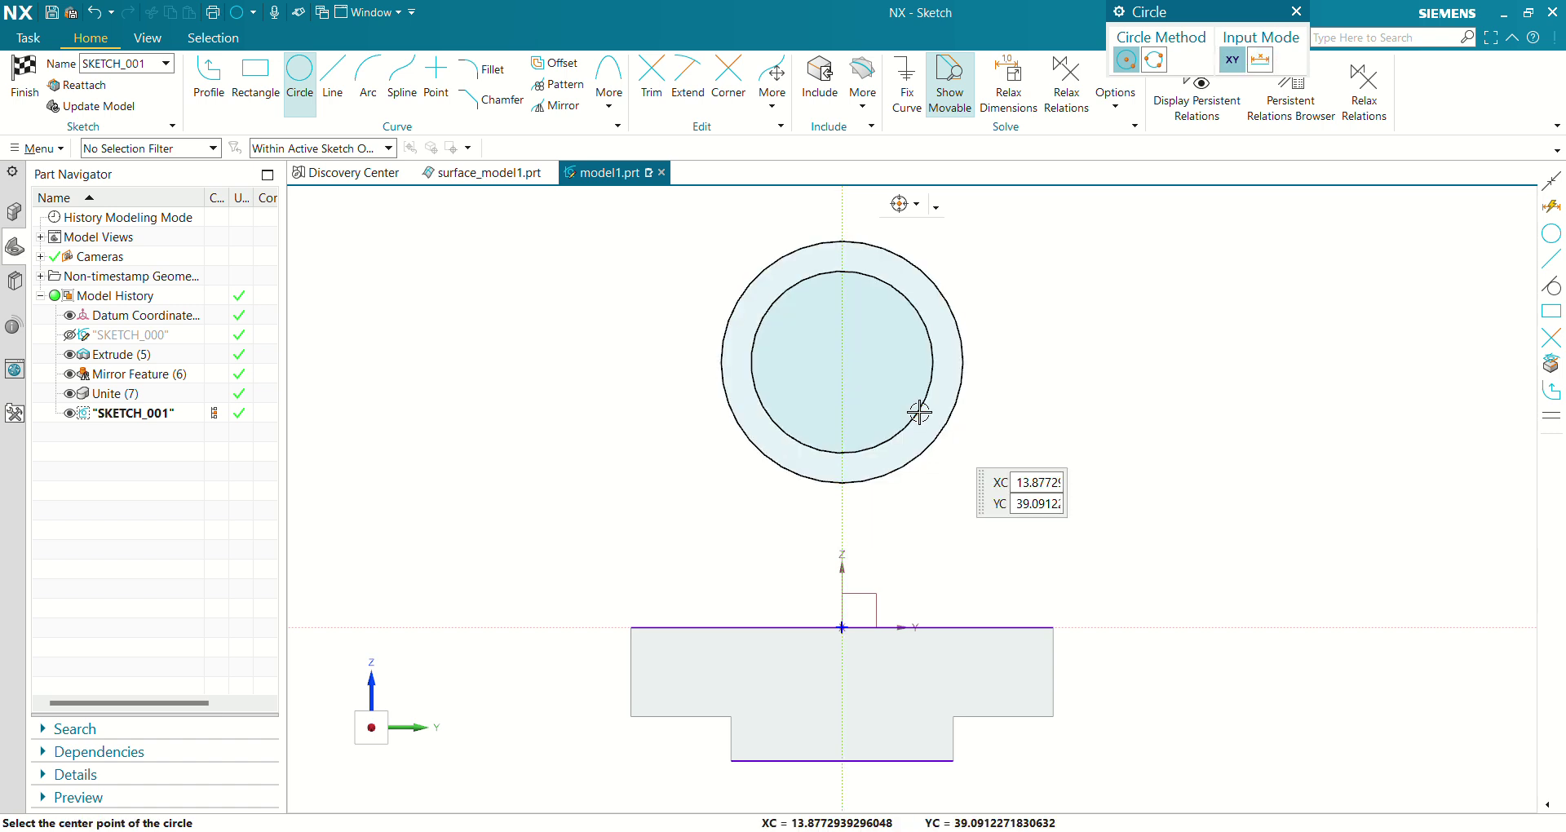
{"action": "key", "text": "alt+Tab"}
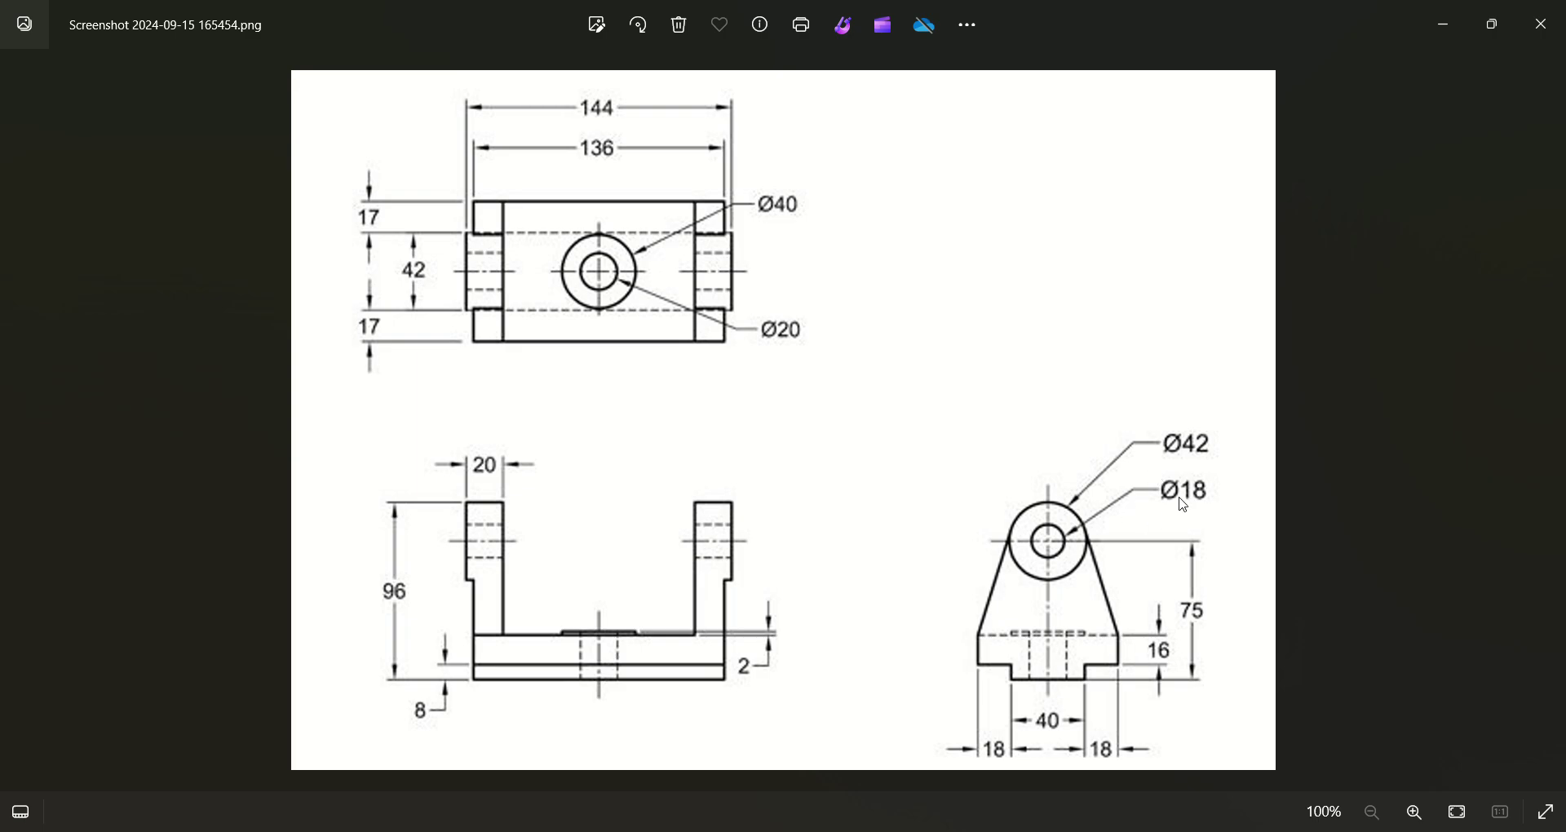
Dimension the outer circle to diameter 42 and the inner circle to diameter 18.
{"action": "key", "text": "alt+Tab"}
{"action": "left_click", "coordinate": [948, 294]}
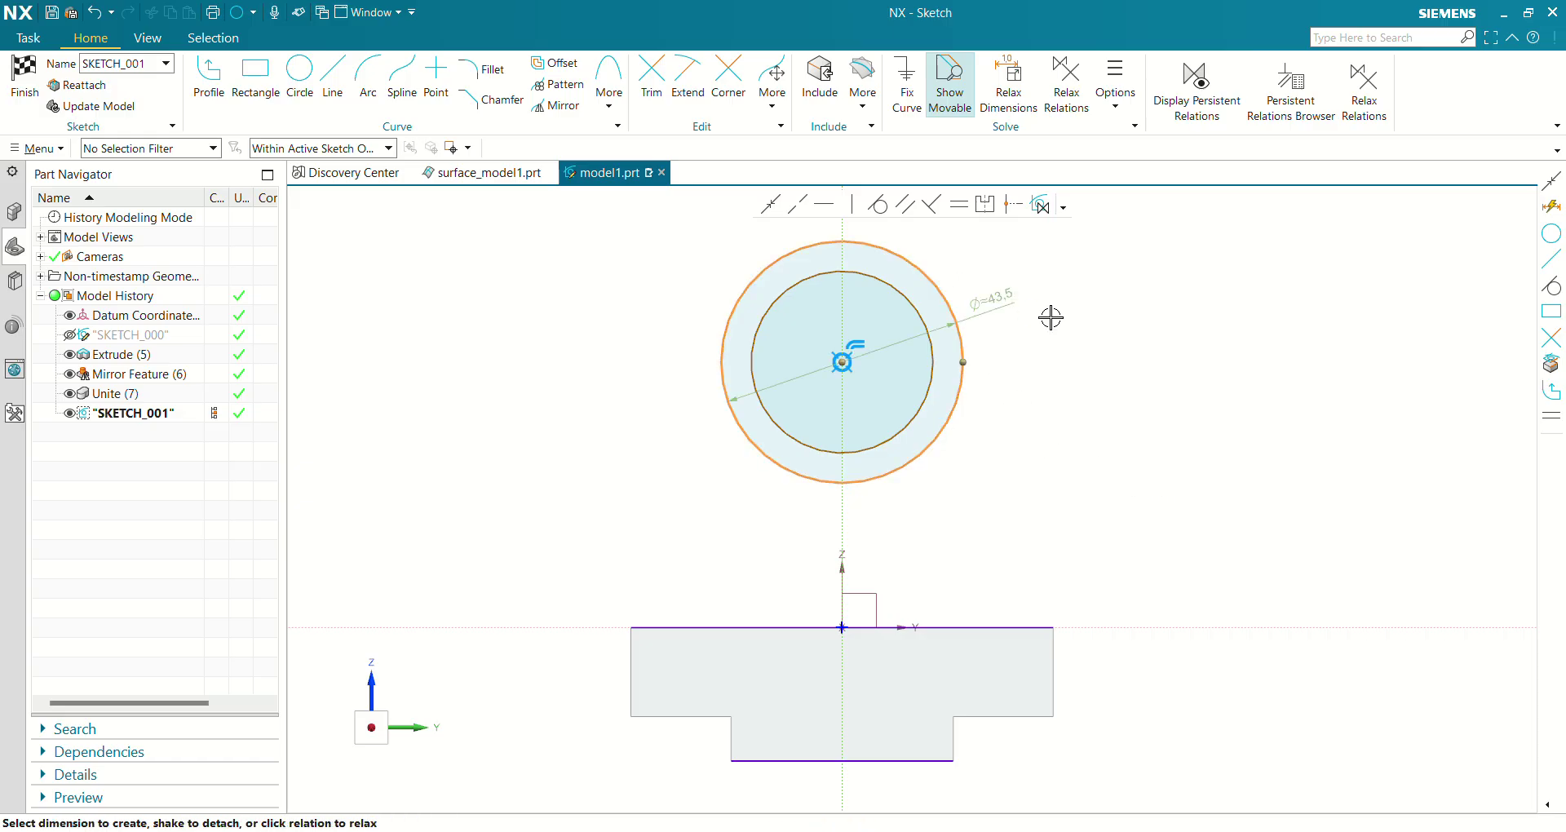
{"action": "left_click", "coordinate": [1009, 301]}
{"action": "type", "text": "42"}
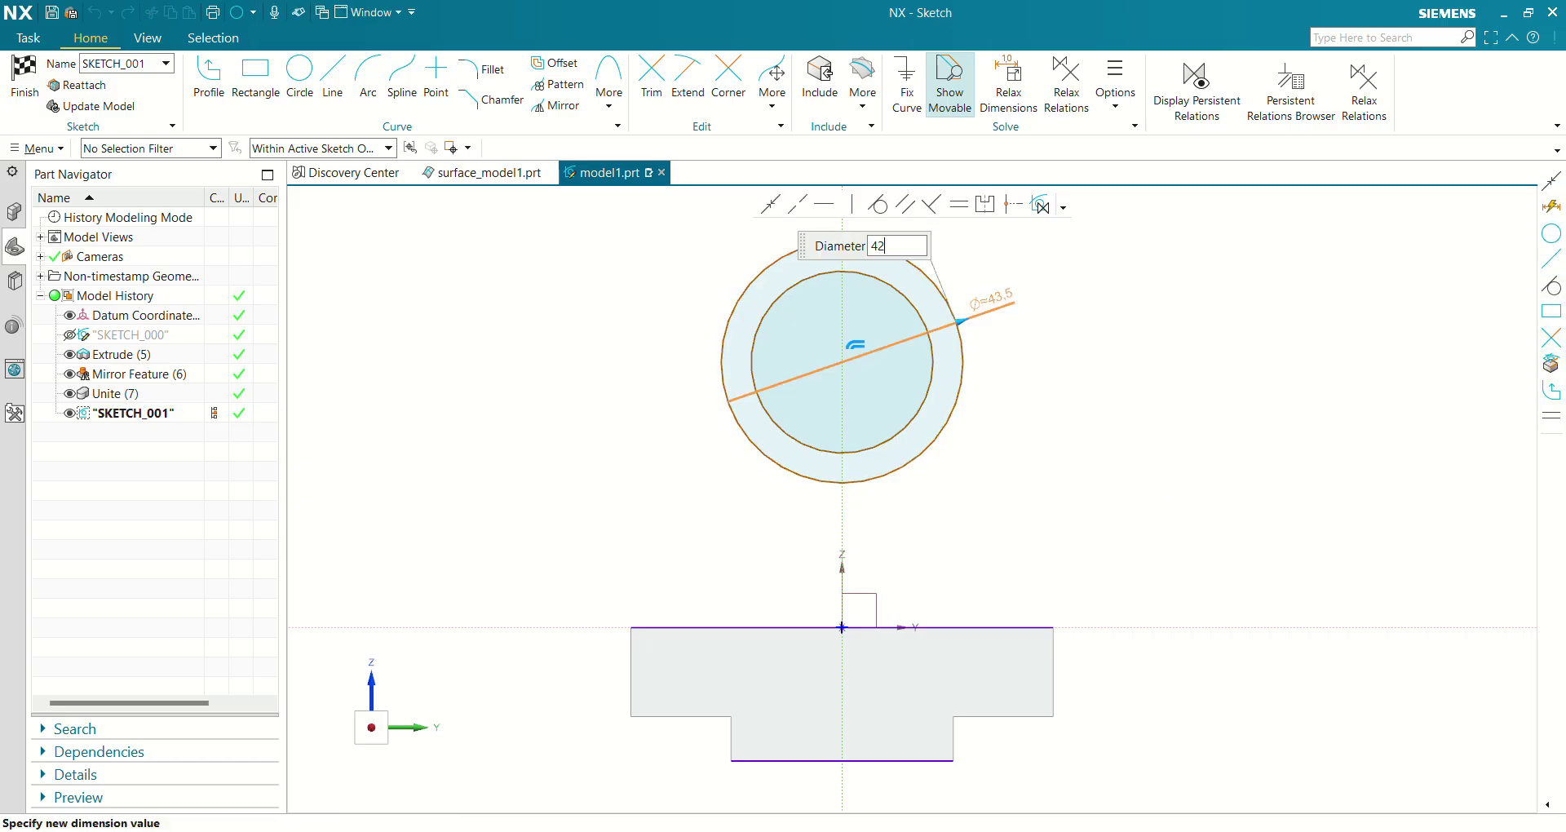
{"action": "key", "text": "Return"}
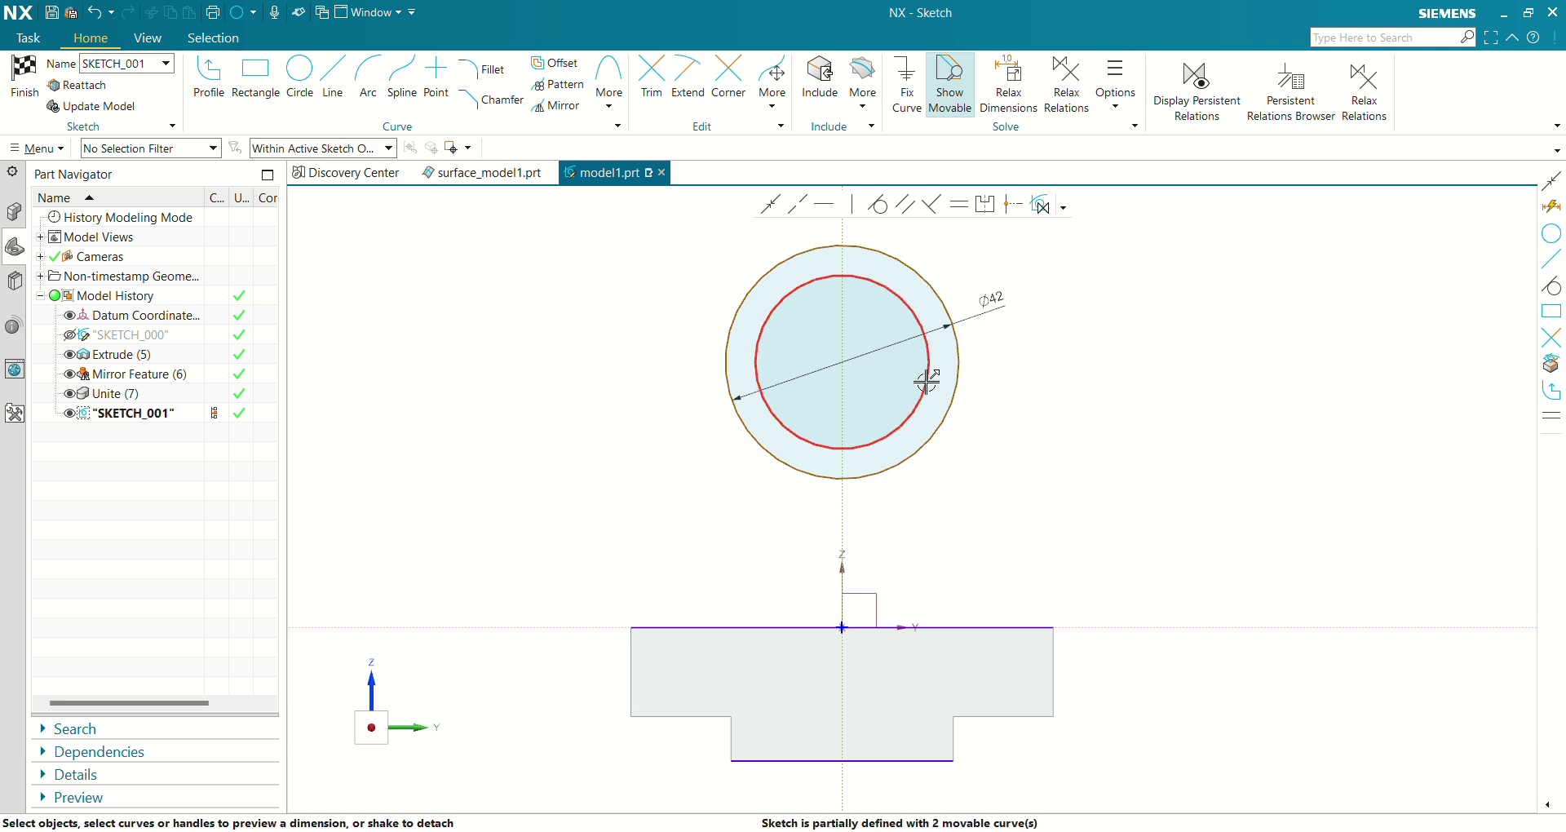
{"action": "left_click", "coordinate": [925, 378]}
{"action": "left_click", "coordinate": [957, 304]}
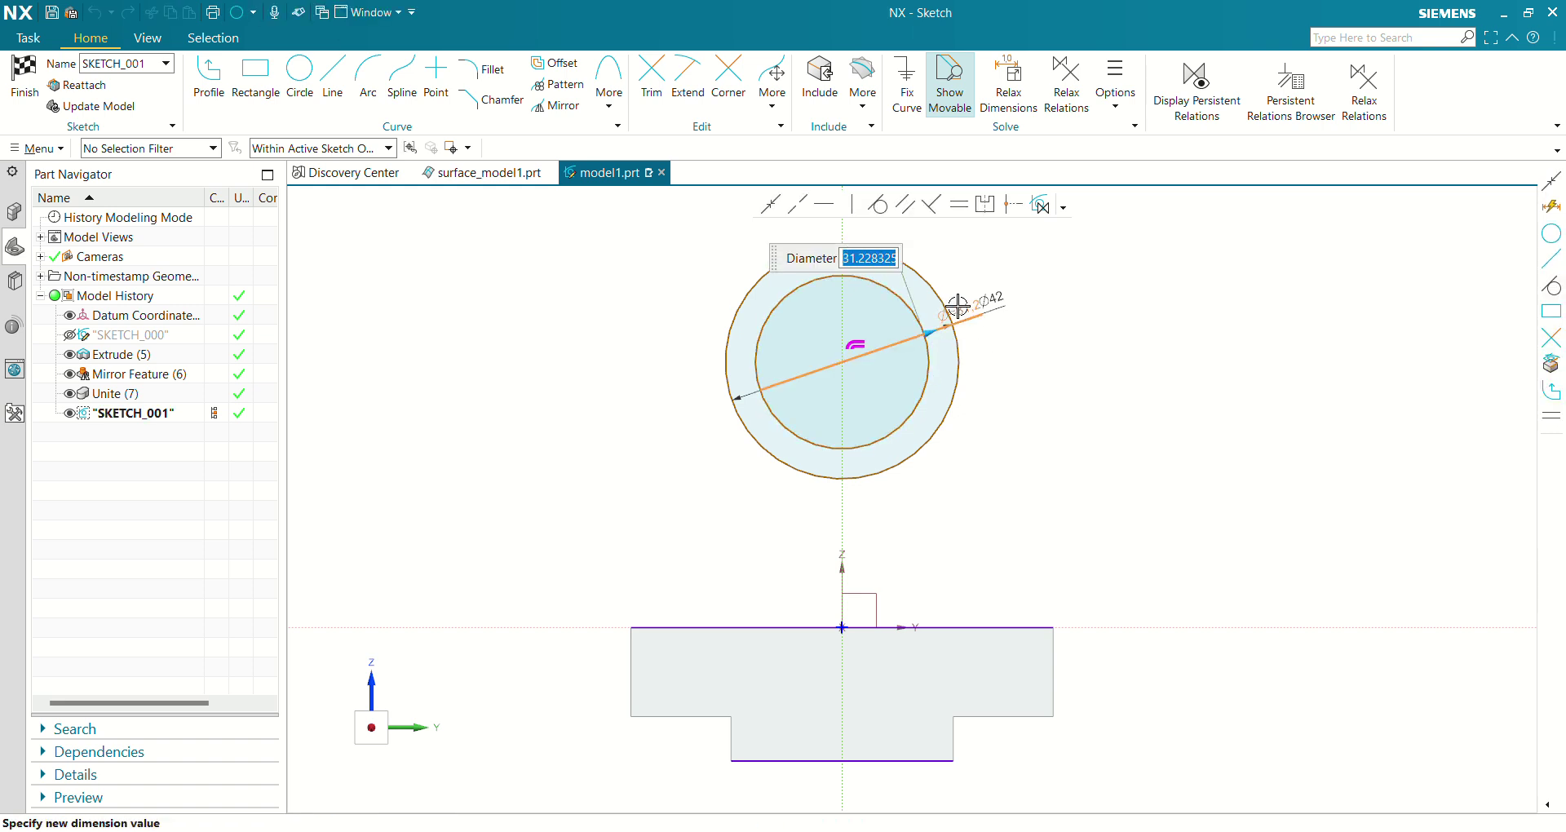
{"action": "type", "text": "18"}
{"action": "key", "text": "Return"}
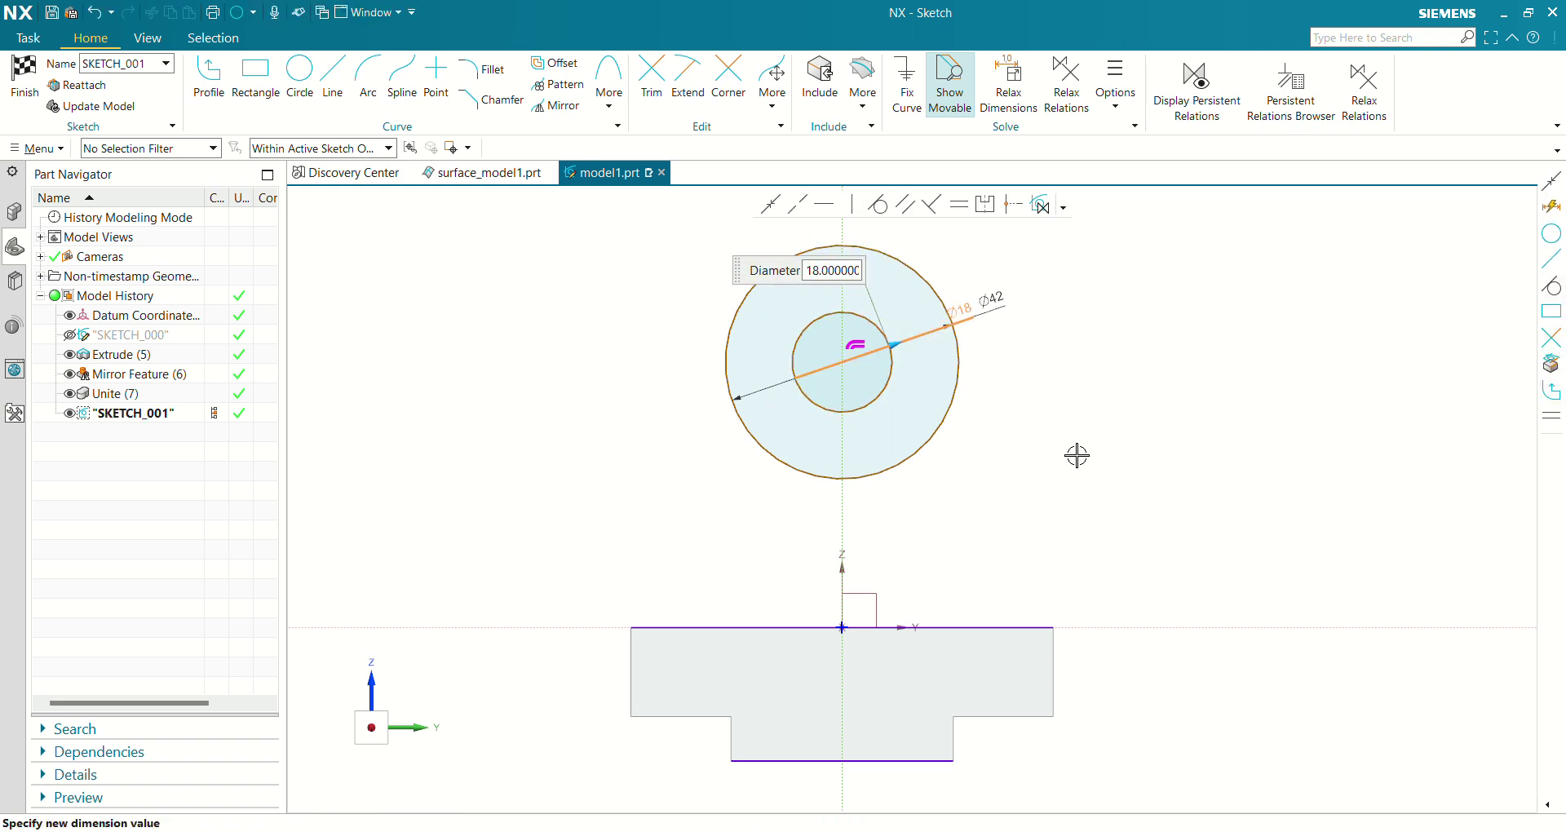
{"action": "key", "text": "alt+Tab"}
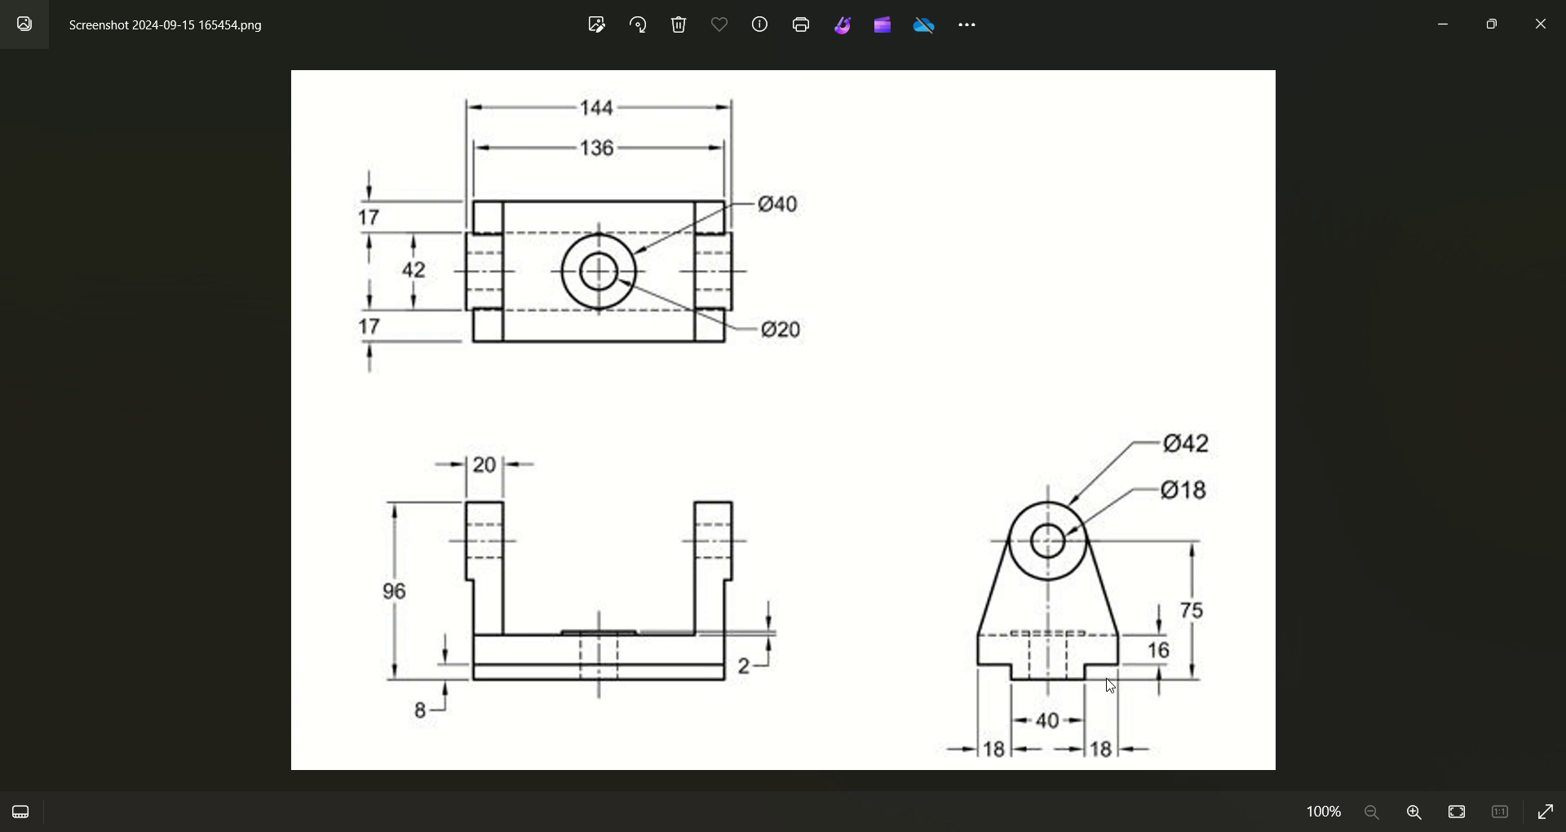
{"action": "key", "text": "alt+Tab"}
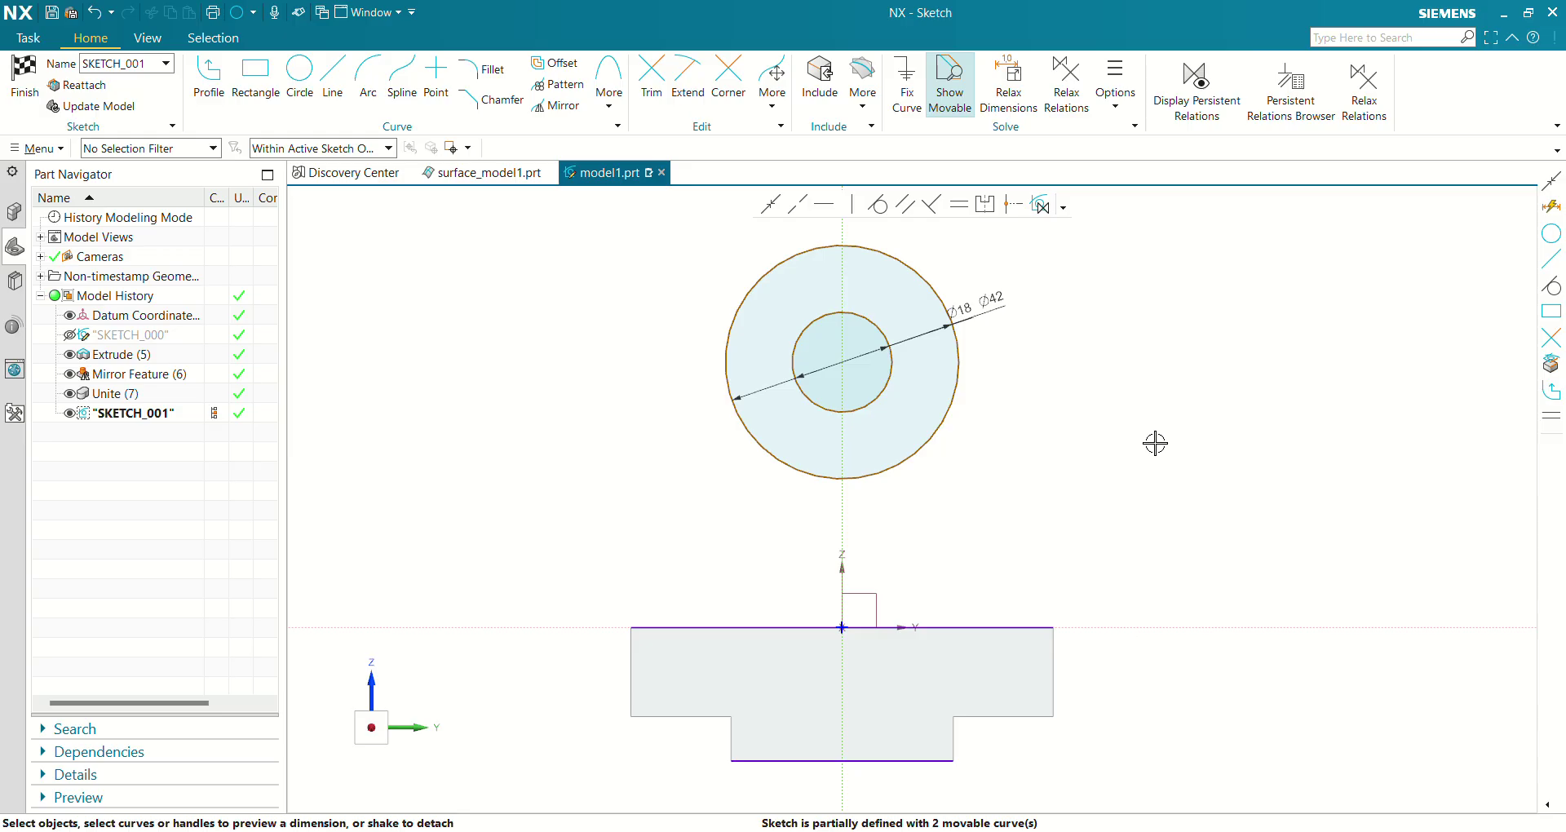
Dimension the circles' centre 75 above the base's bottom edge.
{"action": "left_click", "coordinate": [841, 361]}
{"action": "left_click", "coordinate": [905, 762]}
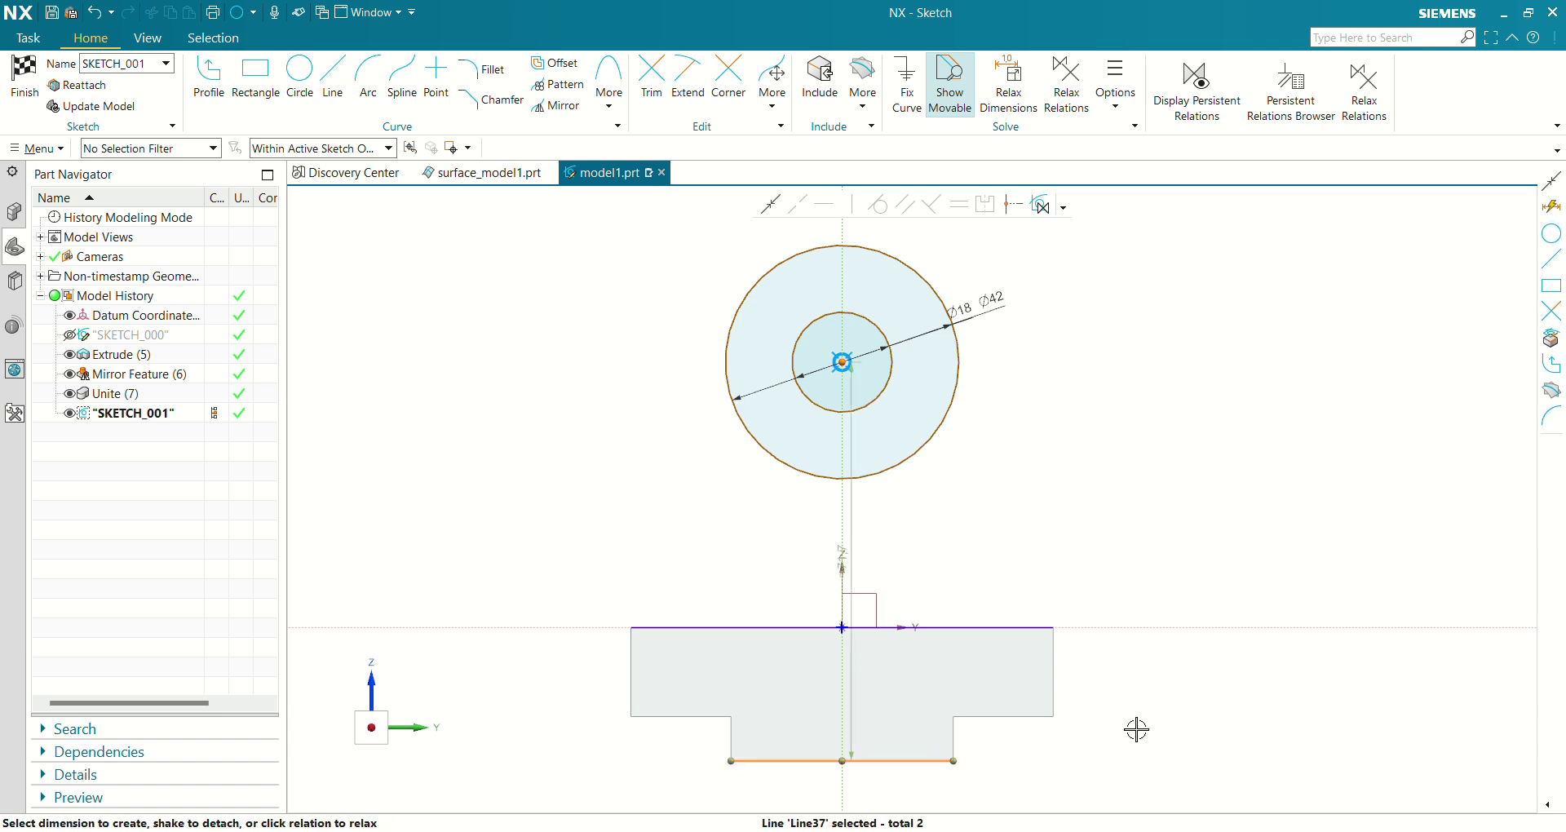
{"action": "left_click", "coordinate": [846, 554]}
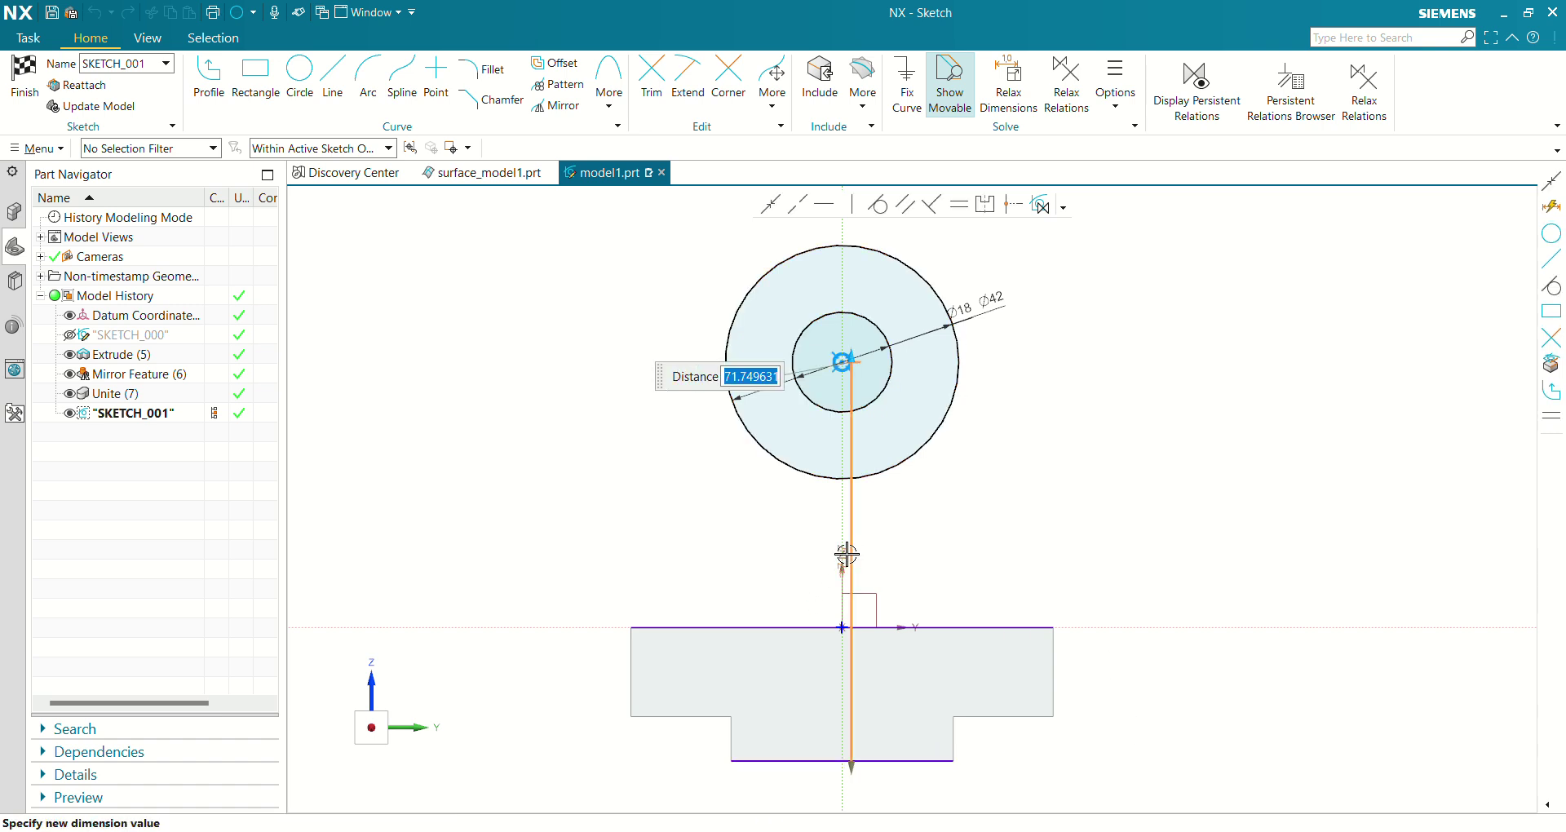
{"action": "type", "text": "75"}
{"action": "key", "text": "Return"}
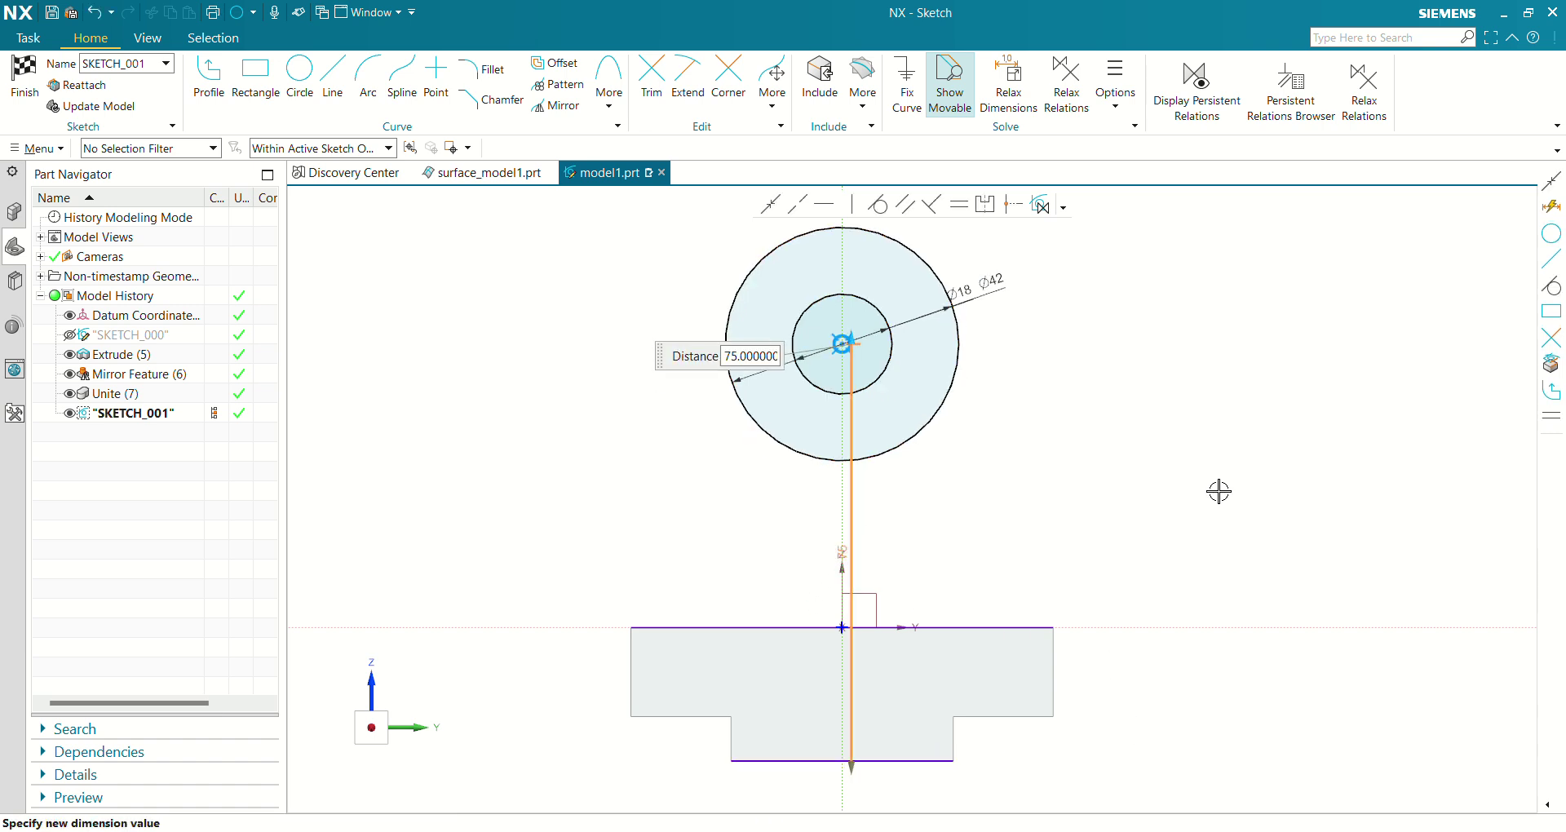
Convert the bottom edge line to a reference line.
{"action": "left_click", "coordinate": [917, 762]}
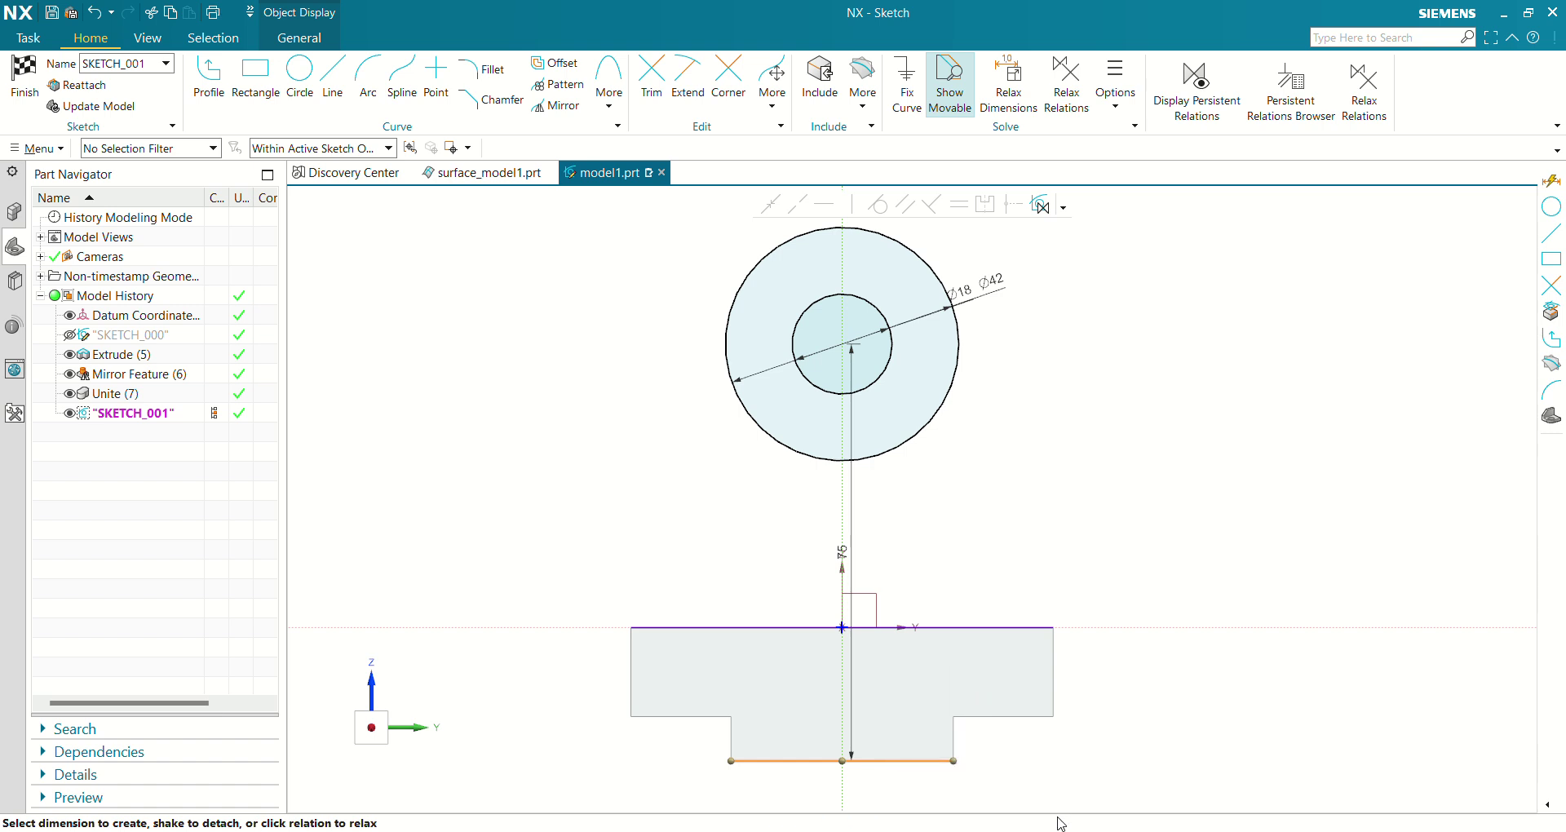
{"action": "left_click", "coordinate": [924, 780]}
{"action": "left_click", "coordinate": [899, 760]}
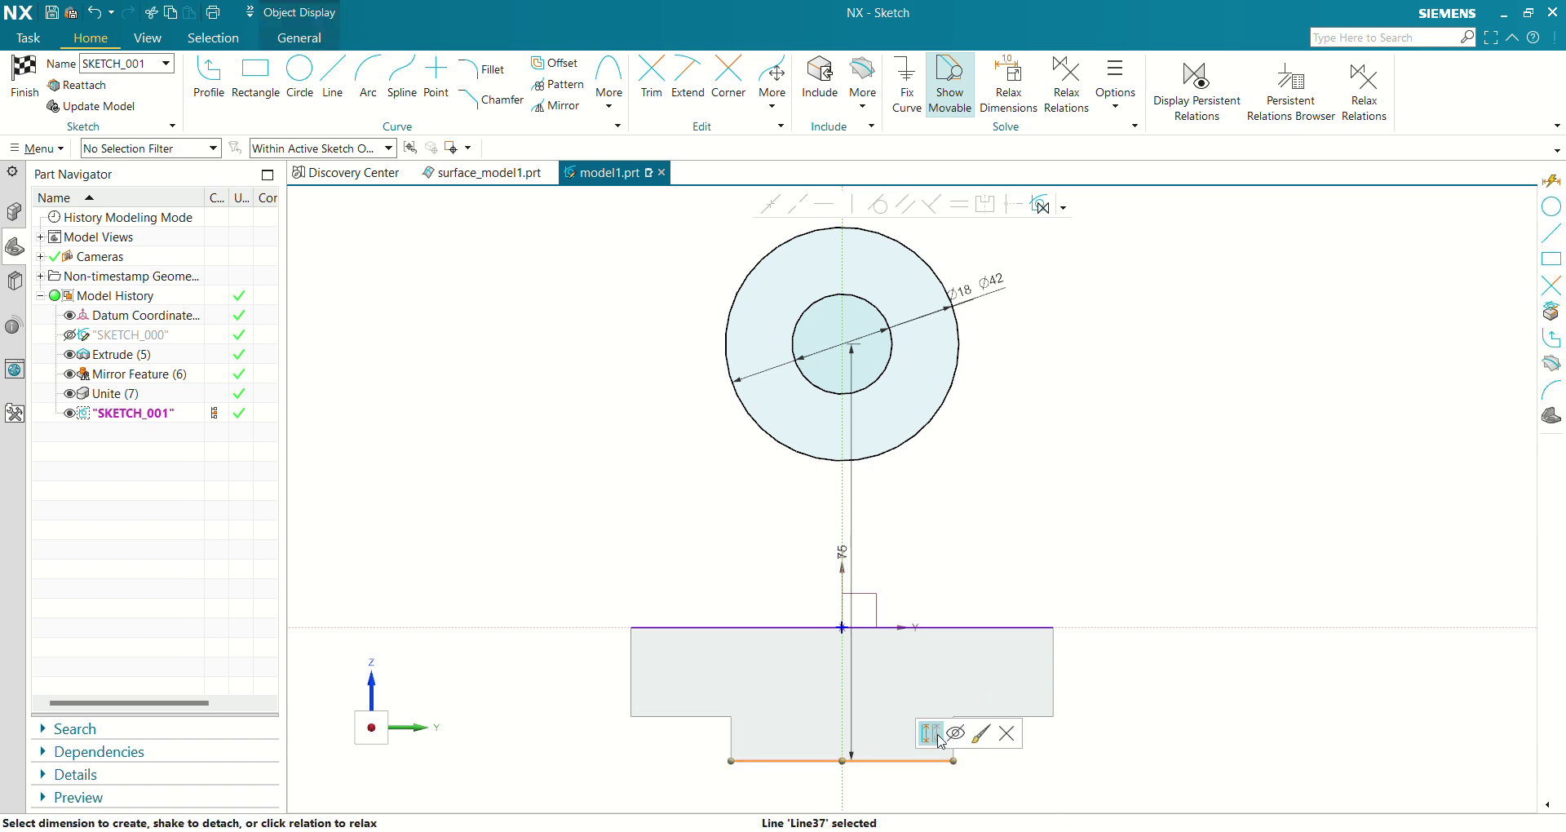
{"action": "left_click", "coordinate": [940, 742]}
{"action": "key", "text": "alt+Tab"}
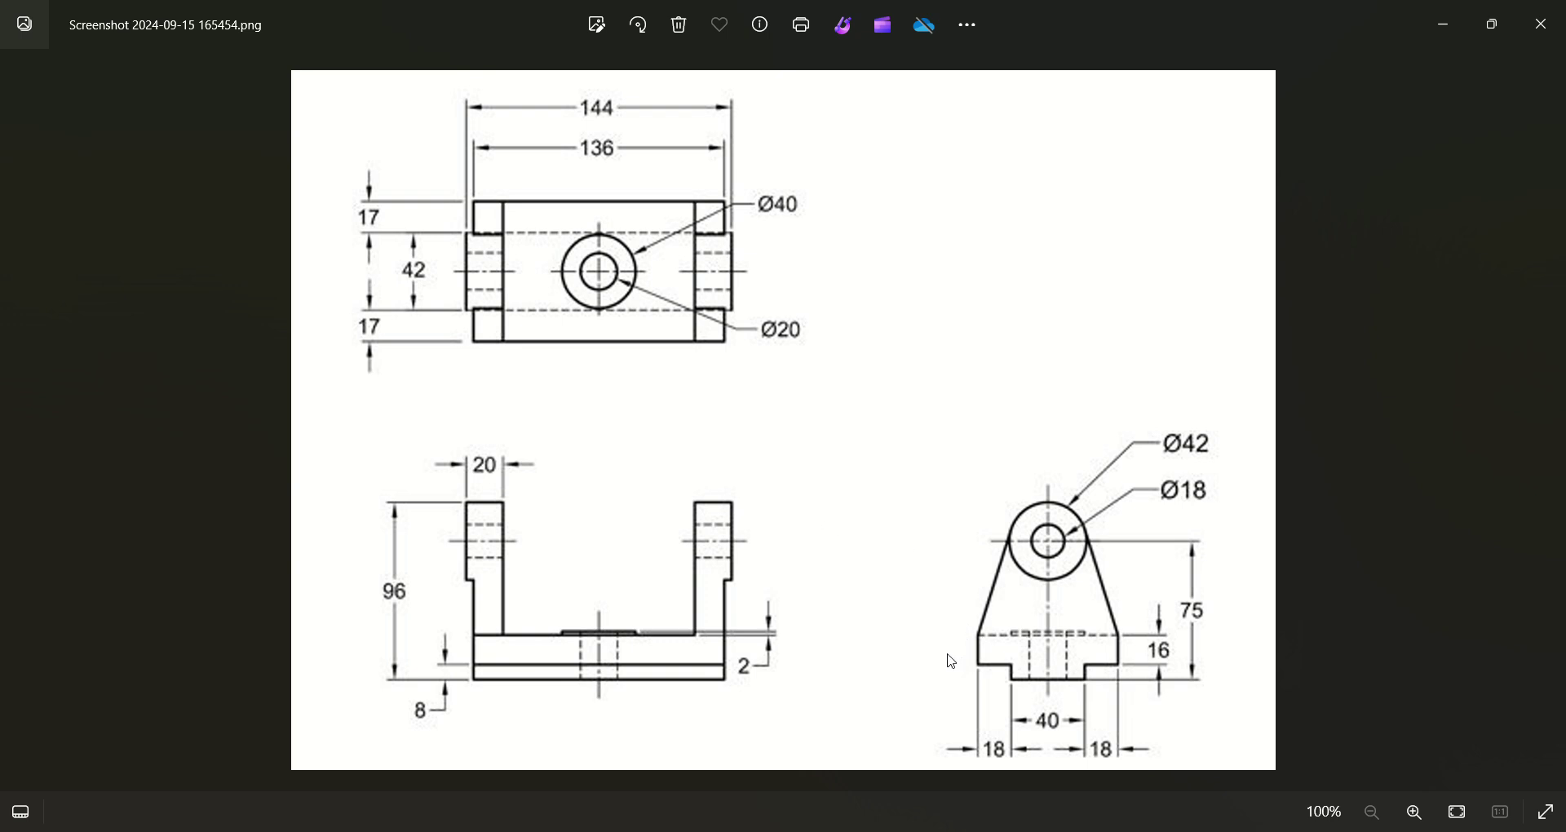
{"action": "key", "text": "alt+Tab"}
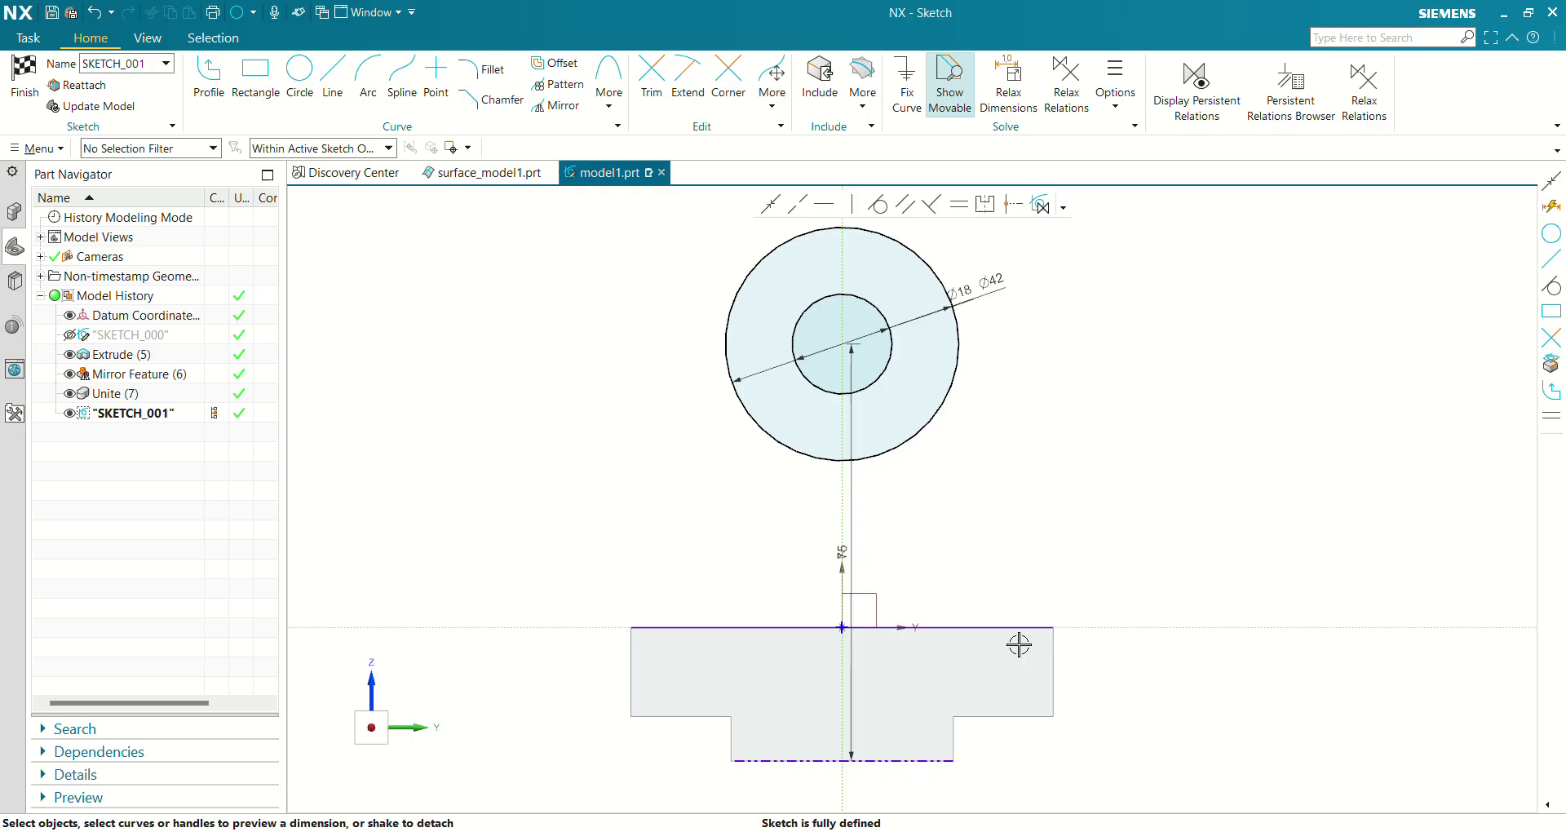
Draw lines from the block's top-left and top-right corners, each ending tangent to the Ø42 circle.
{"action": "left_click", "coordinate": [340, 87]}
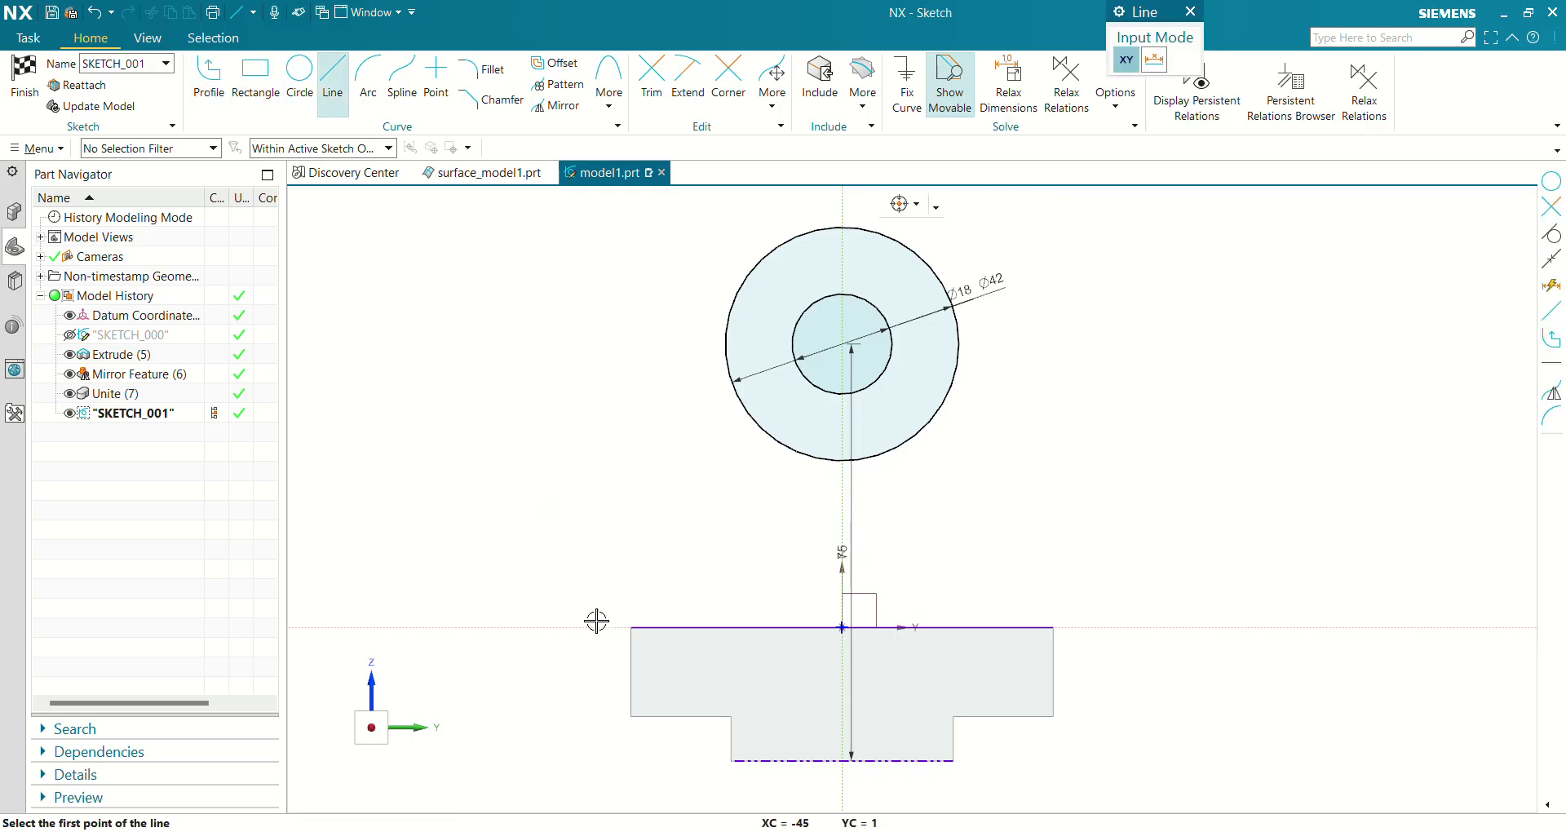
{"action": "left_click", "coordinate": [632, 628]}
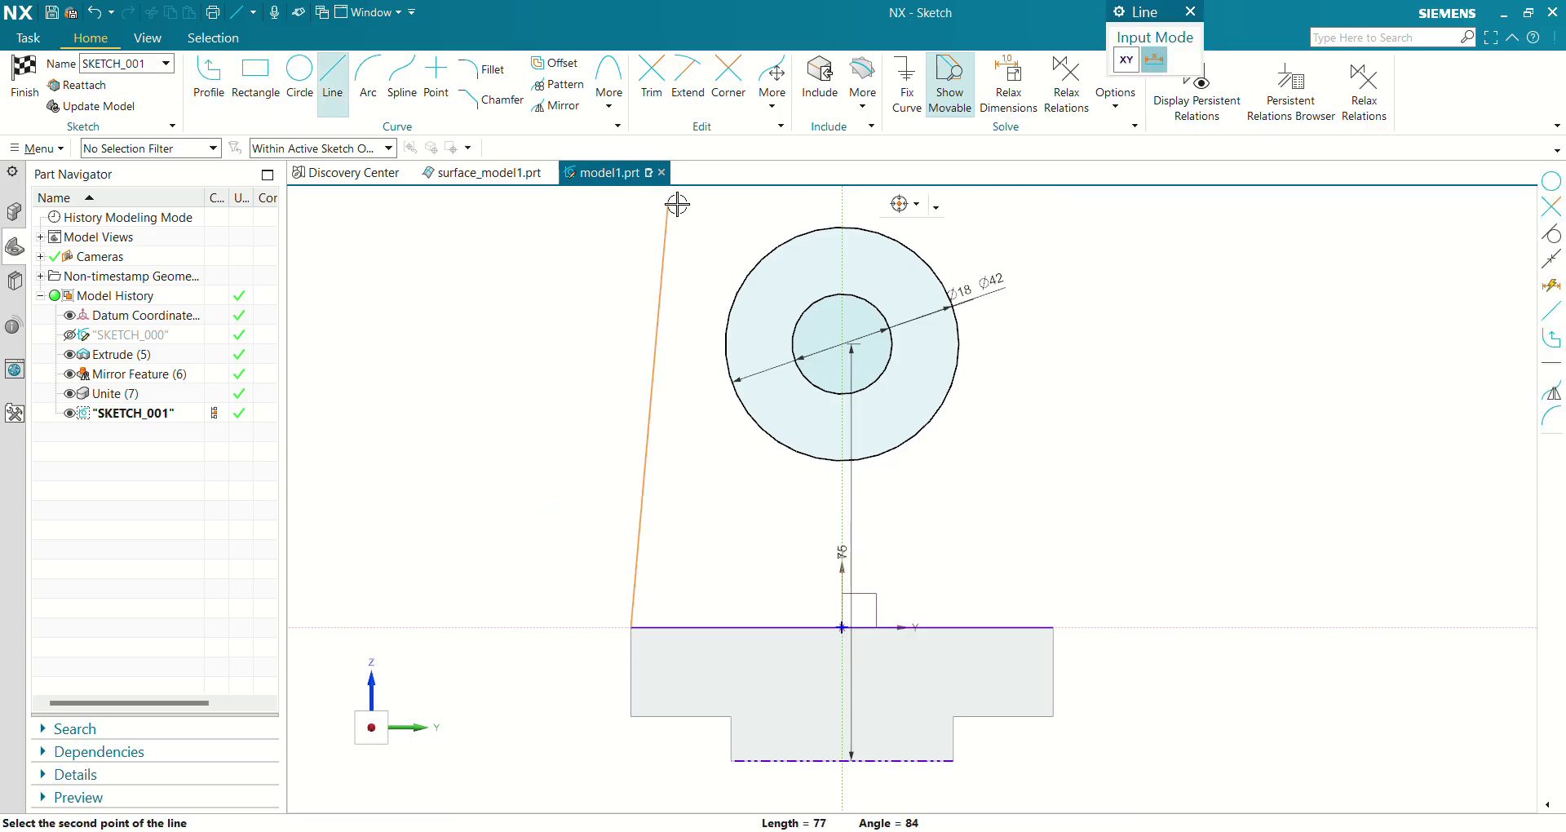
{"action": "left_click", "coordinate": [753, 217]}
{"action": "key", "text": "Escape"}
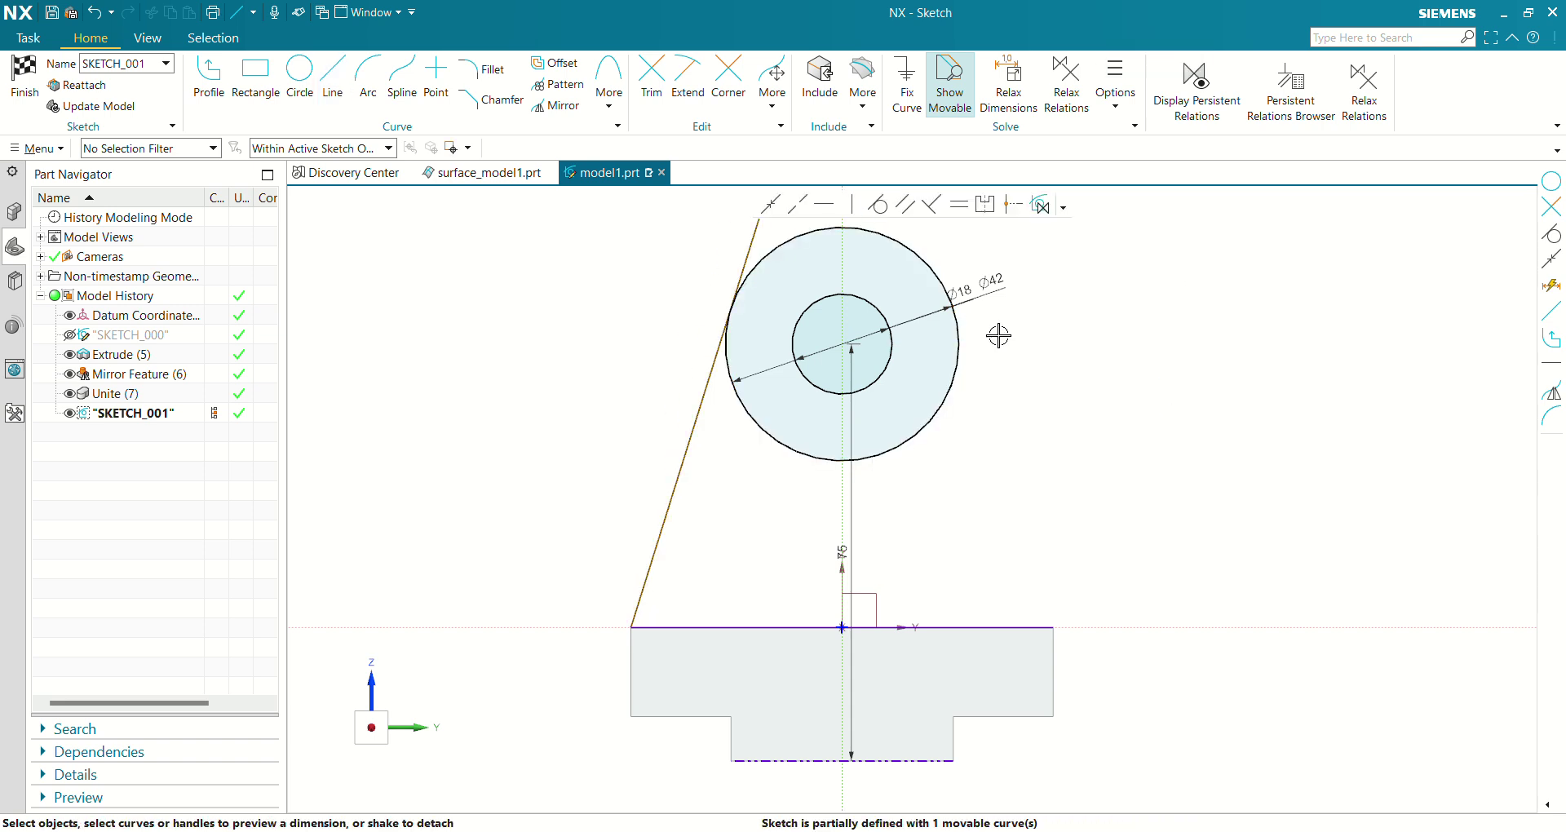
{"action": "left_click", "coordinate": [332, 85]}
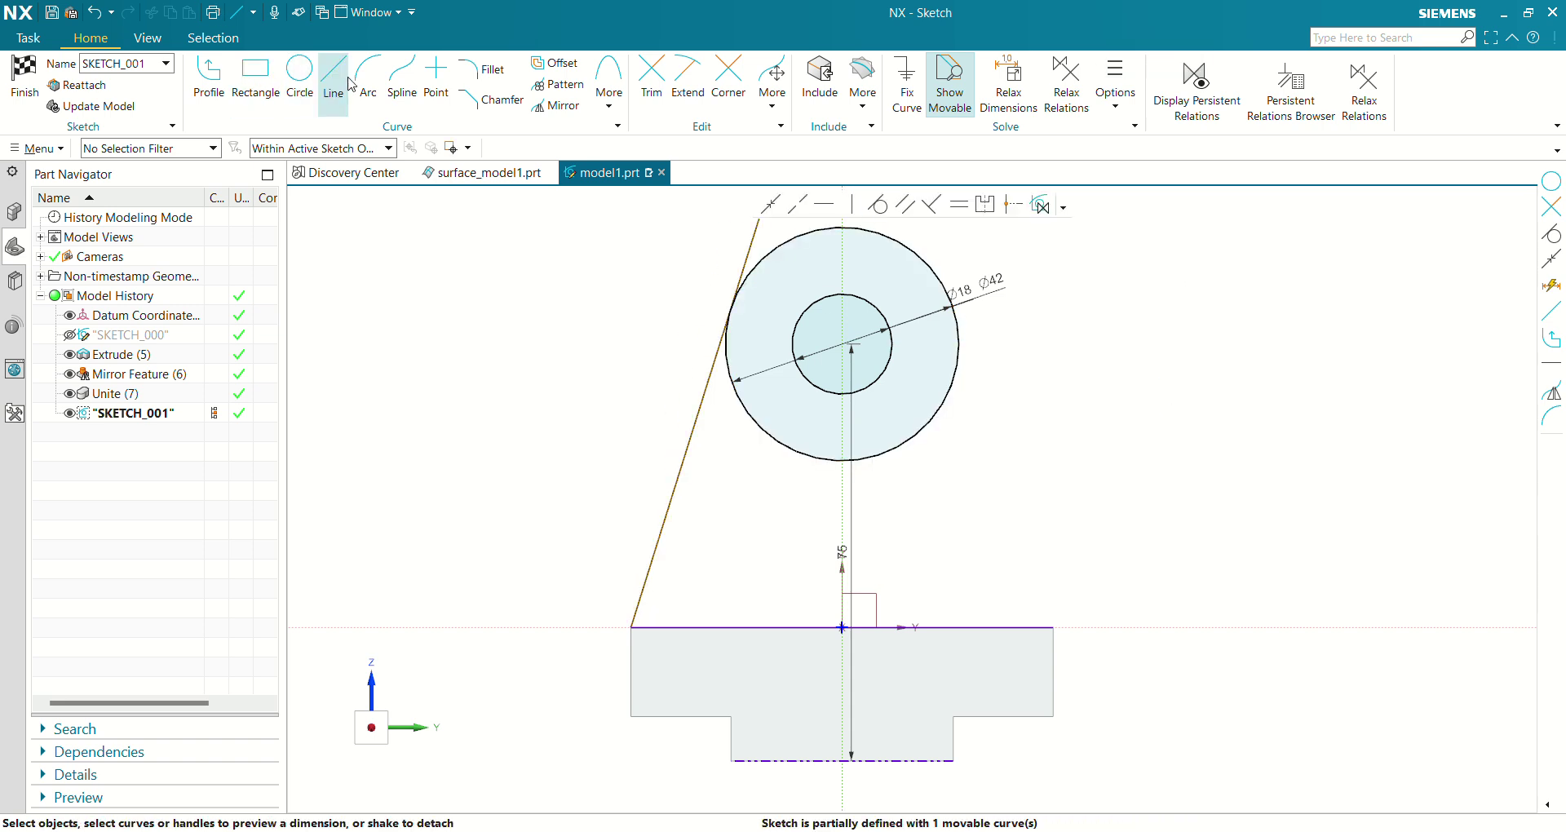
{"action": "left_click", "coordinate": [1054, 628]}
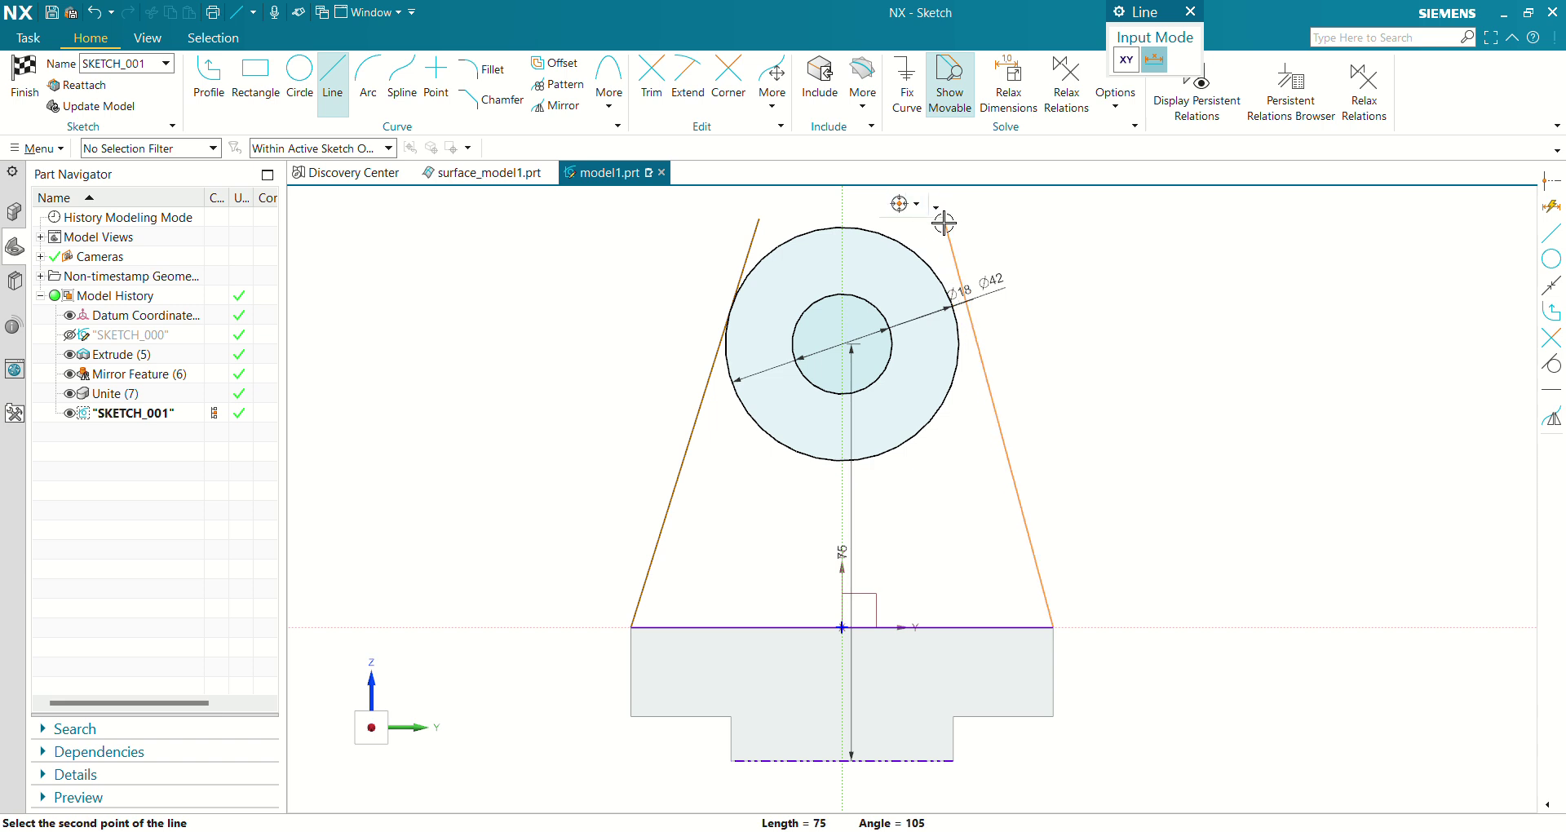
{"action": "left_click", "coordinate": [929, 223]}
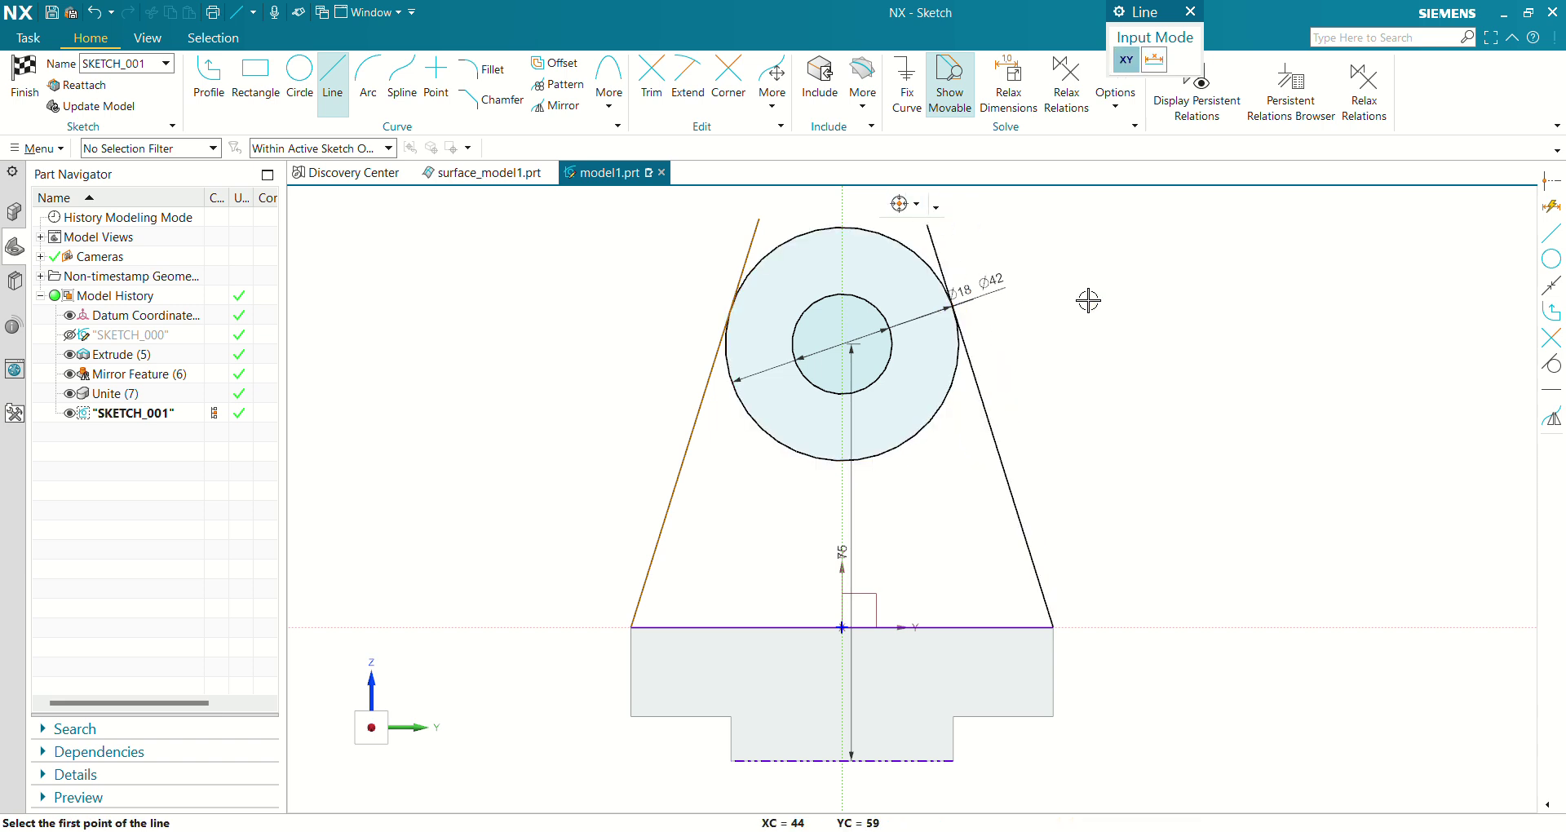
{"action": "key", "text": "Escape"}
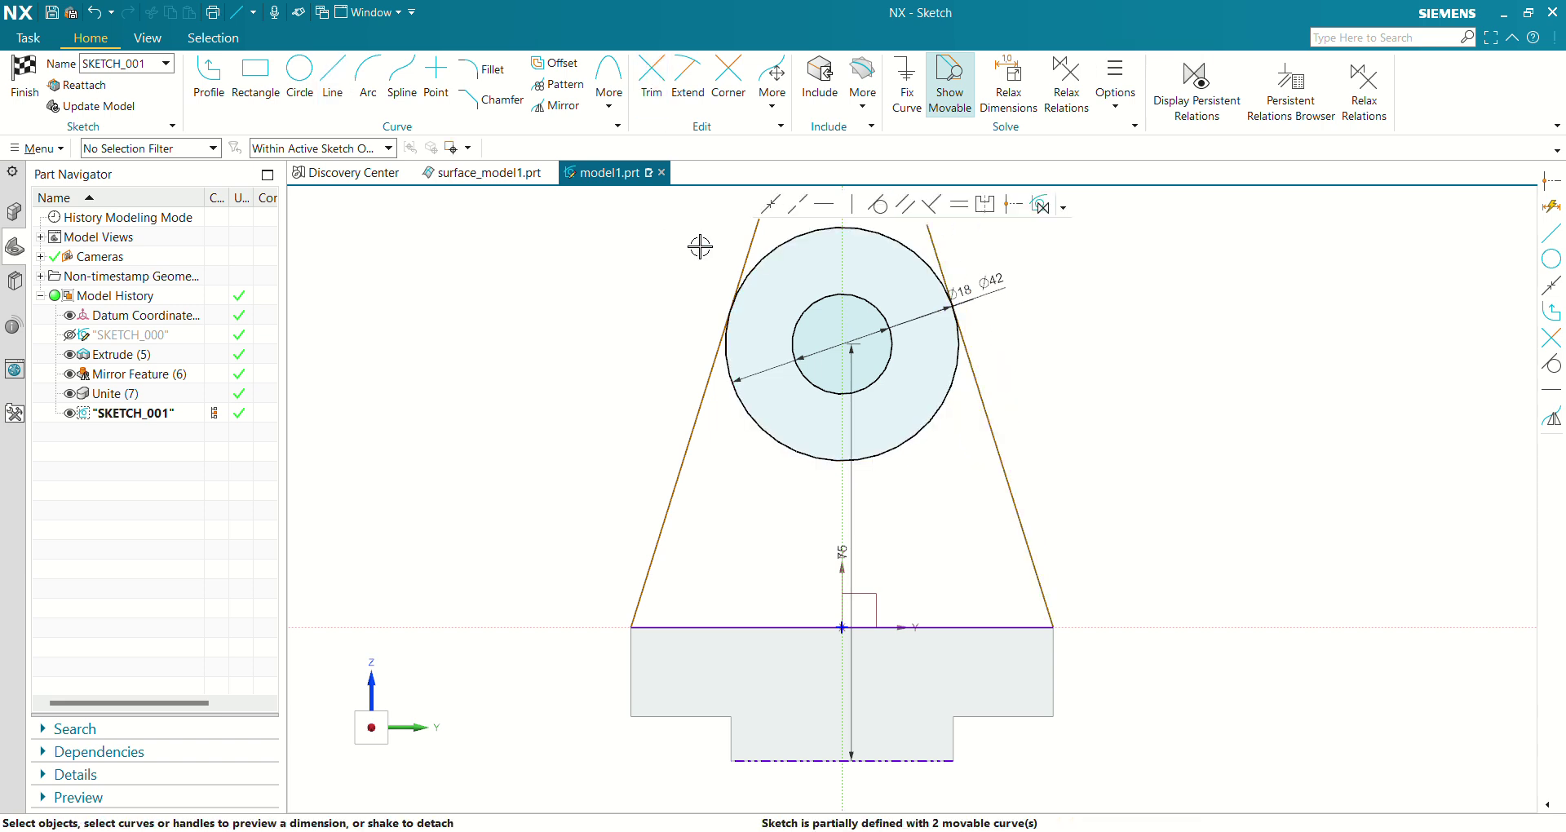
Trim the left and right tangent lines where they extend above the circle.
{"action": "left_click", "coordinate": [652, 77]}
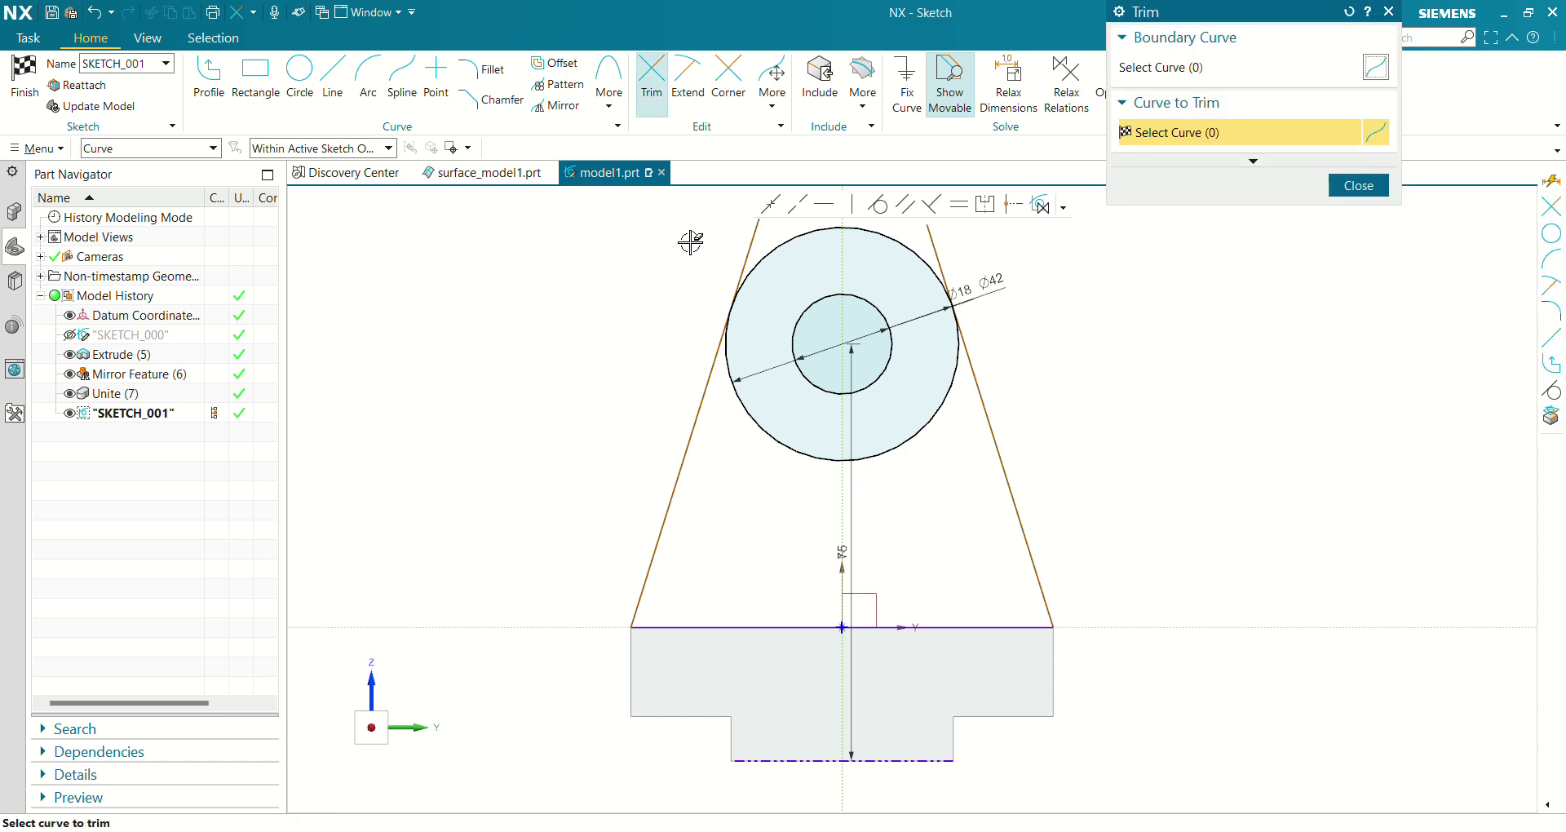
{"action": "left_click", "coordinate": [751, 239]}
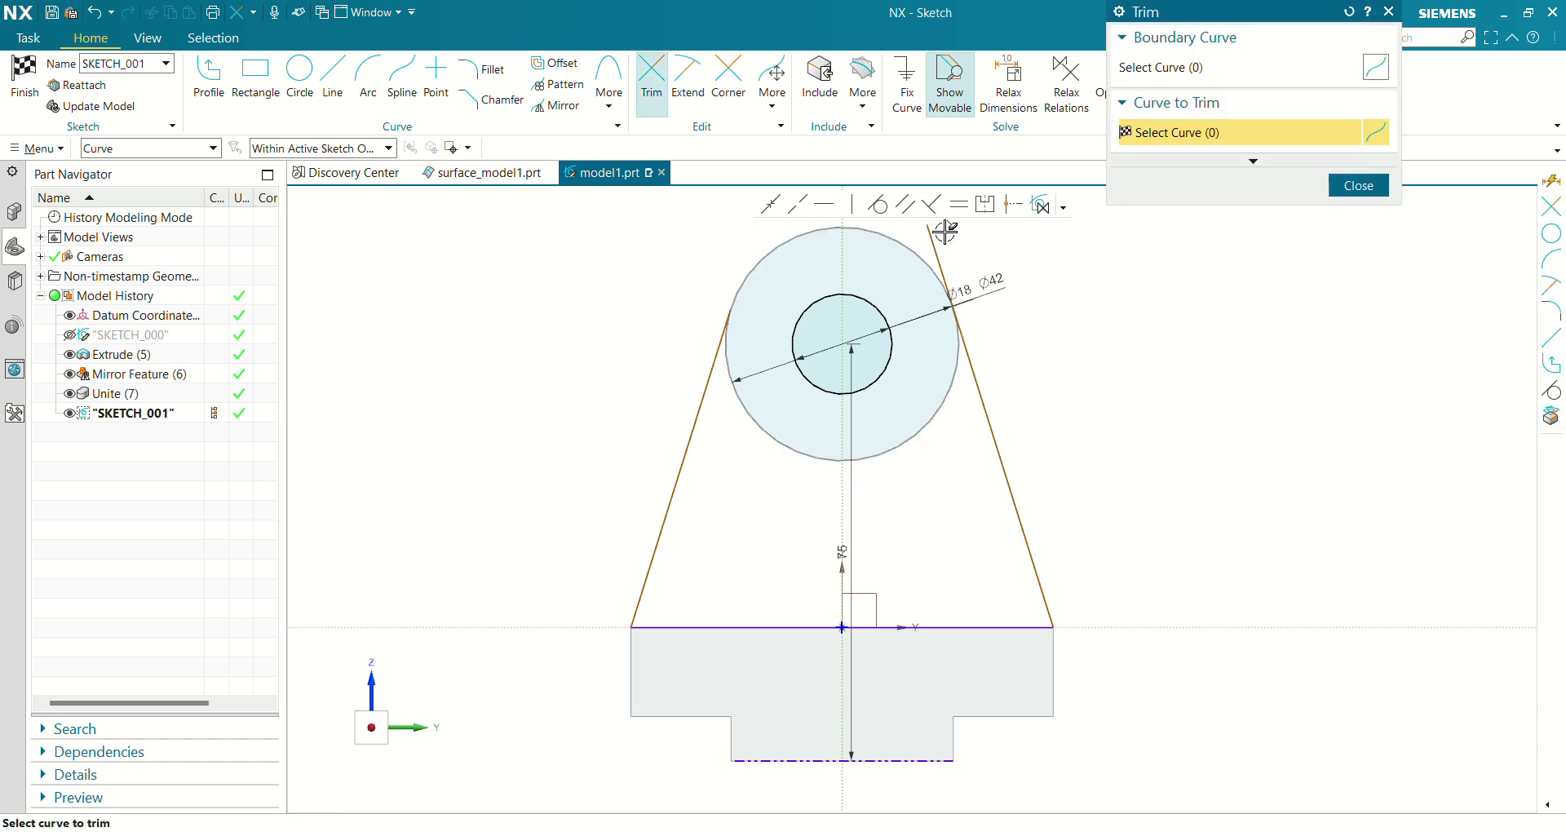
{"action": "left_click", "coordinate": [936, 237]}
{"action": "left_click", "coordinate": [1344, 188]}
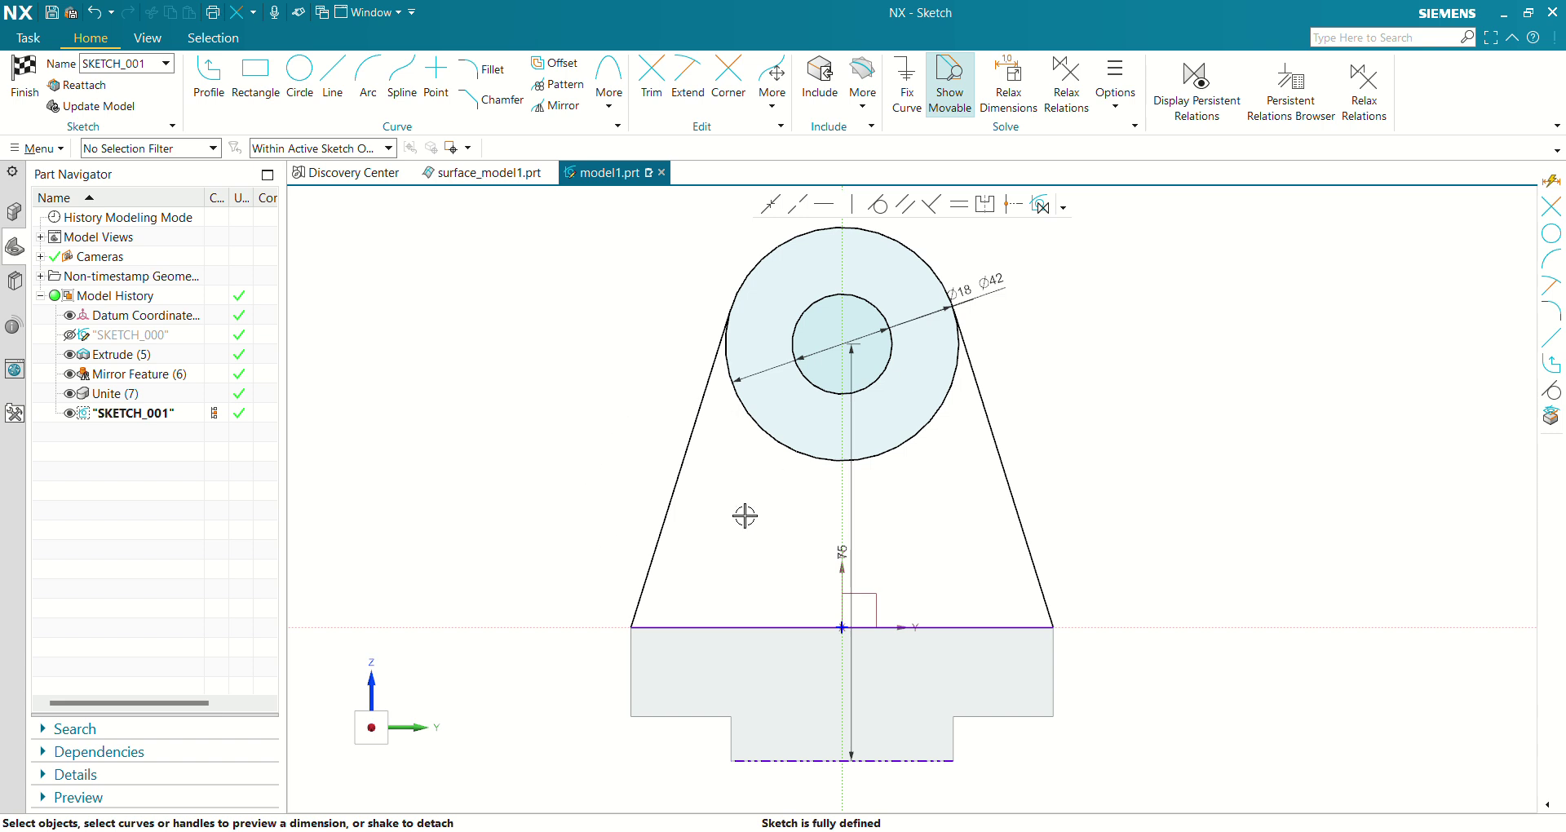
Trim away the big circle's lower arc and finish SKETCH_001.
{"action": "left_click", "coordinate": [652, 82]}
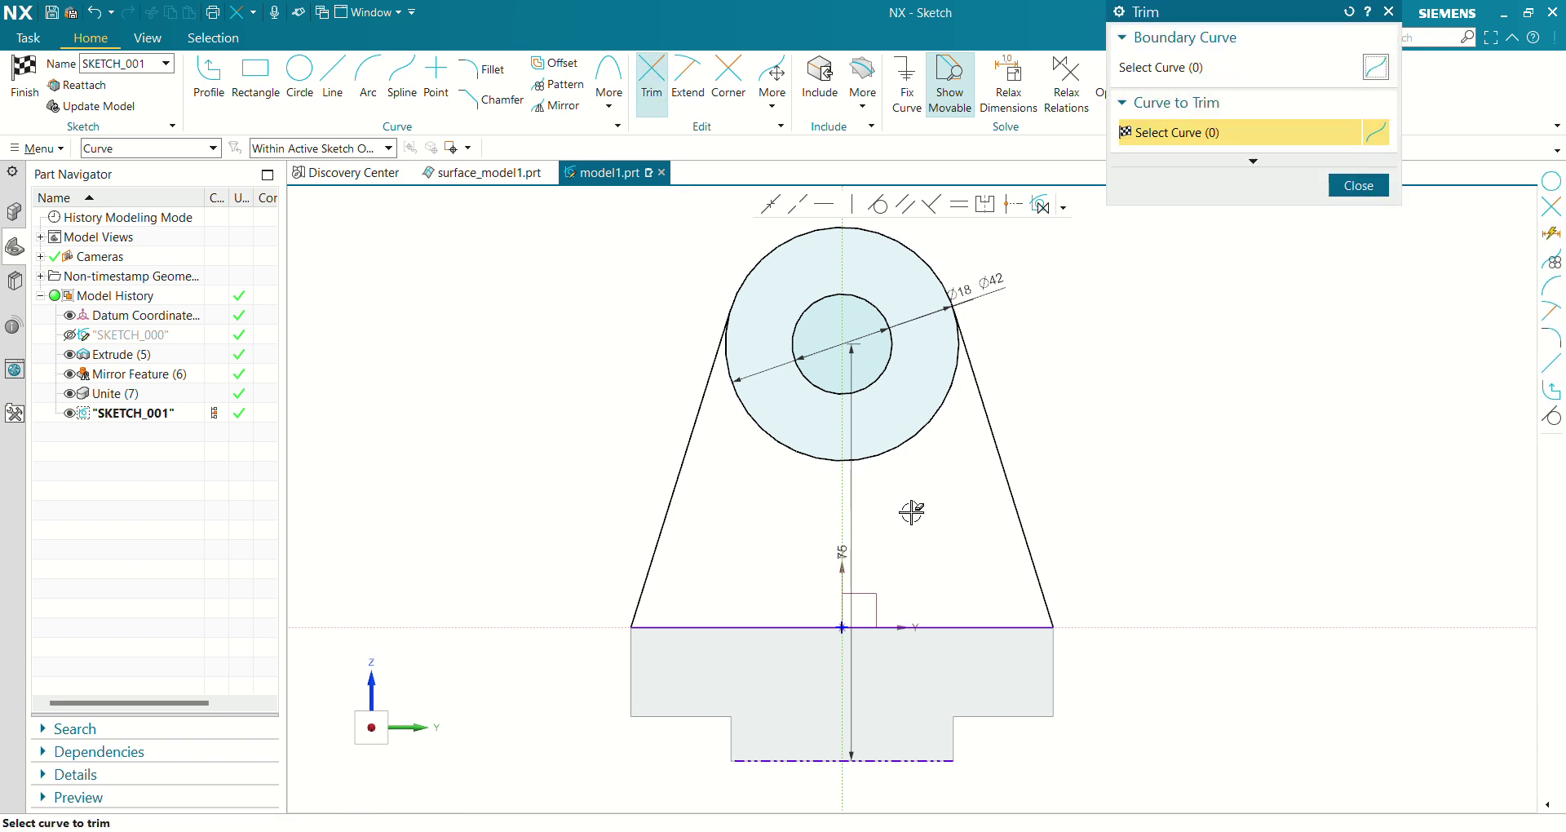
{"action": "left_click_drag", "start_coordinate": [954, 473], "coordinate": [927, 422]}
{"action": "left_click", "coordinate": [1358, 186]}
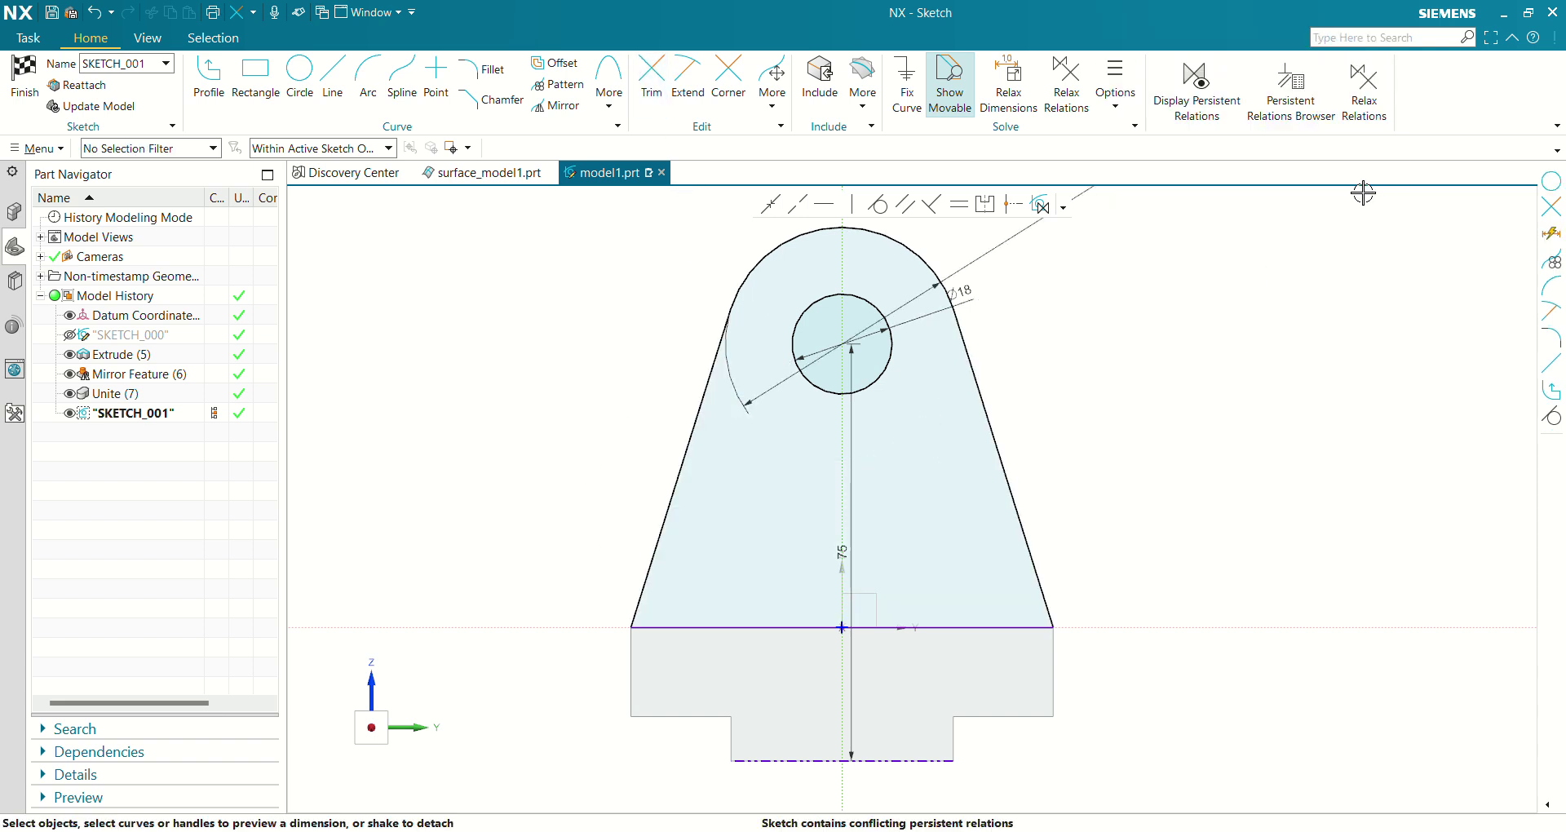
{"action": "left_click", "coordinate": [22, 76]}
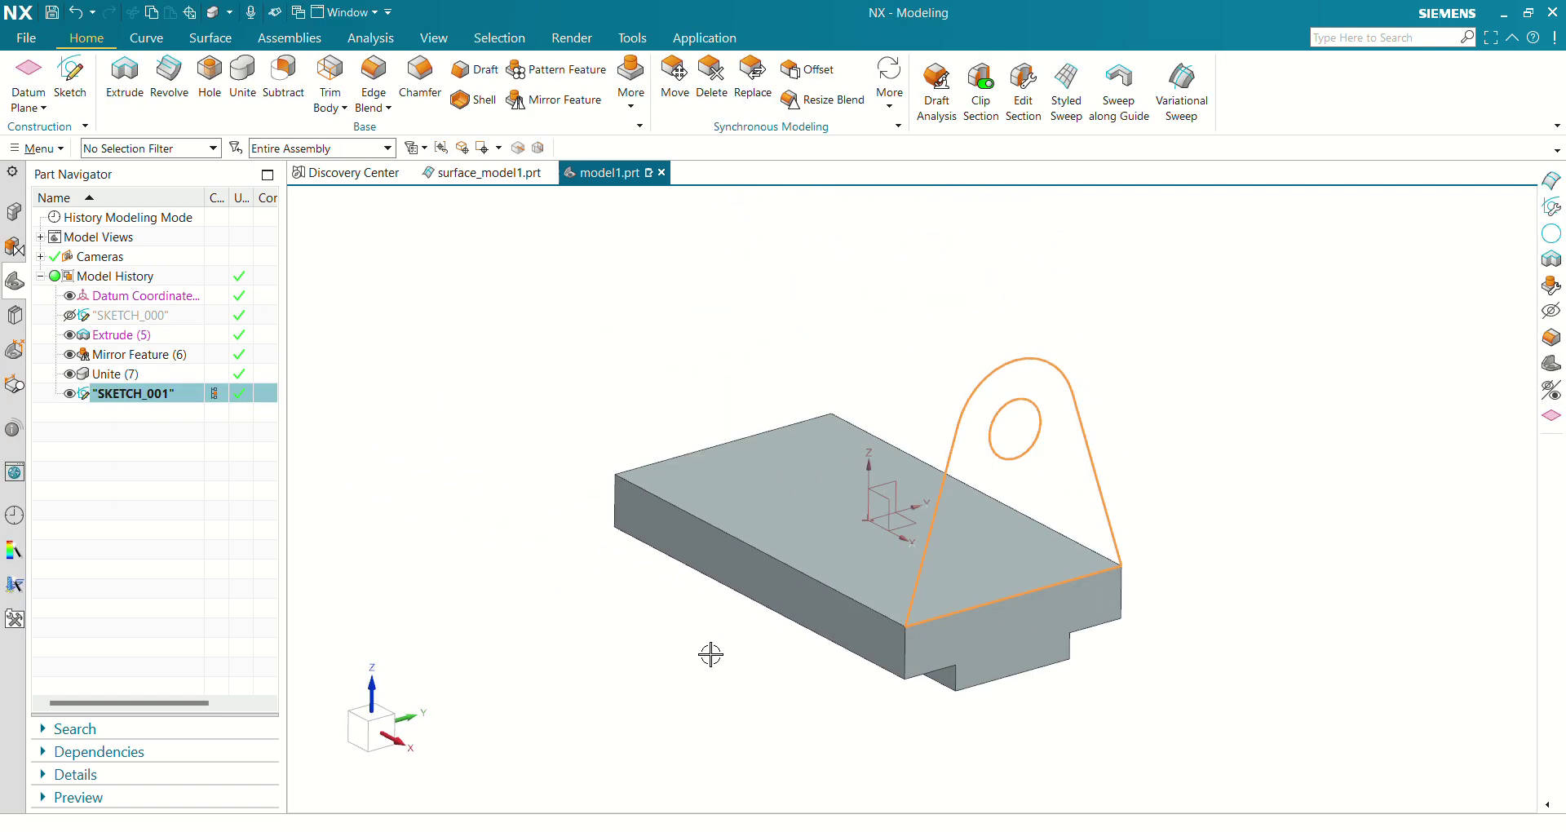
{"action": "key", "text": "alt+Tab"}
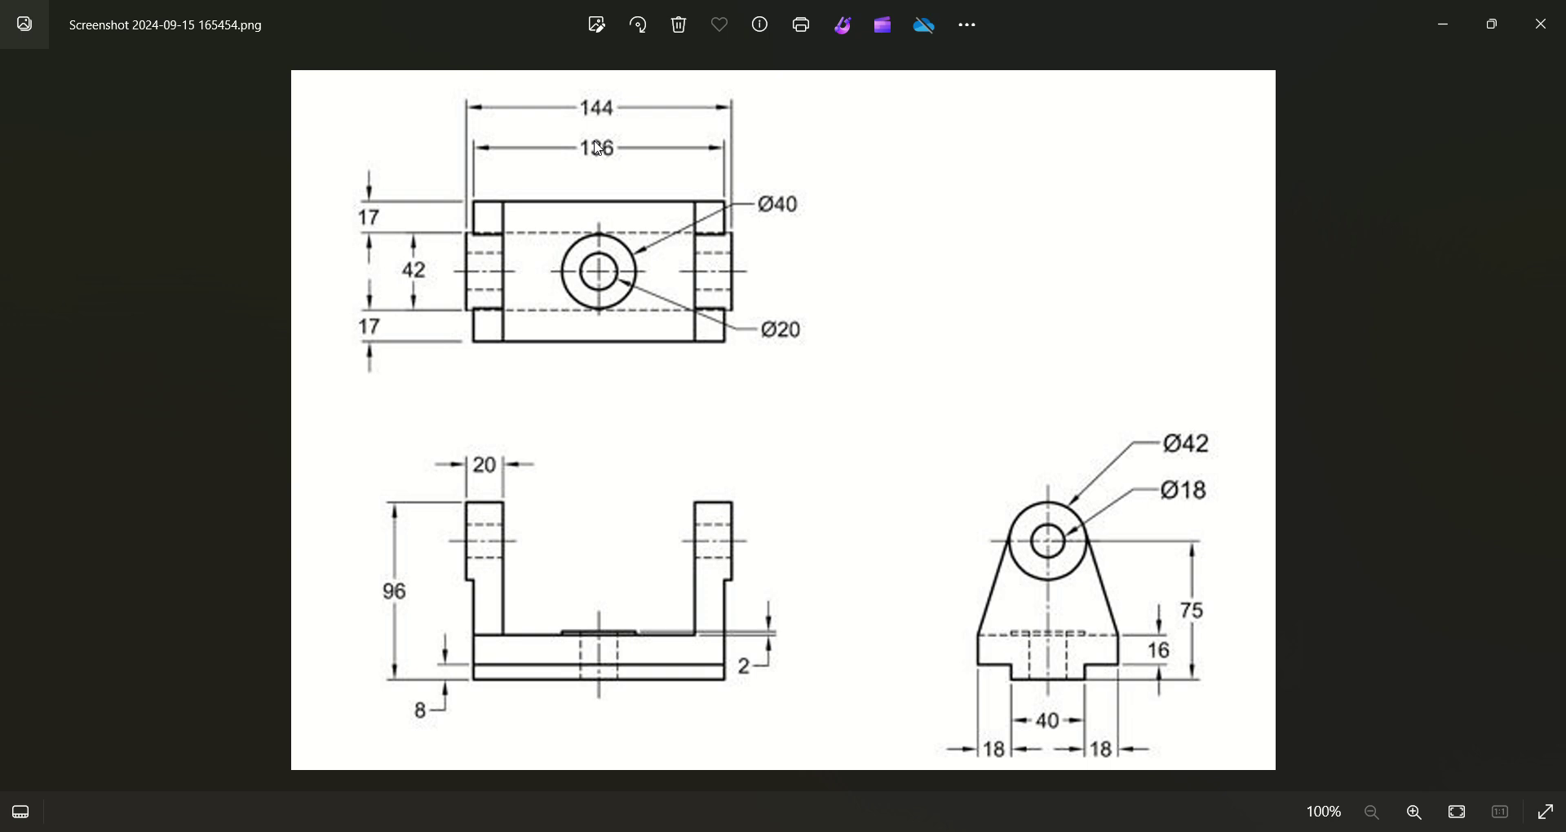
{"action": "key", "text": "alt+Tab"}
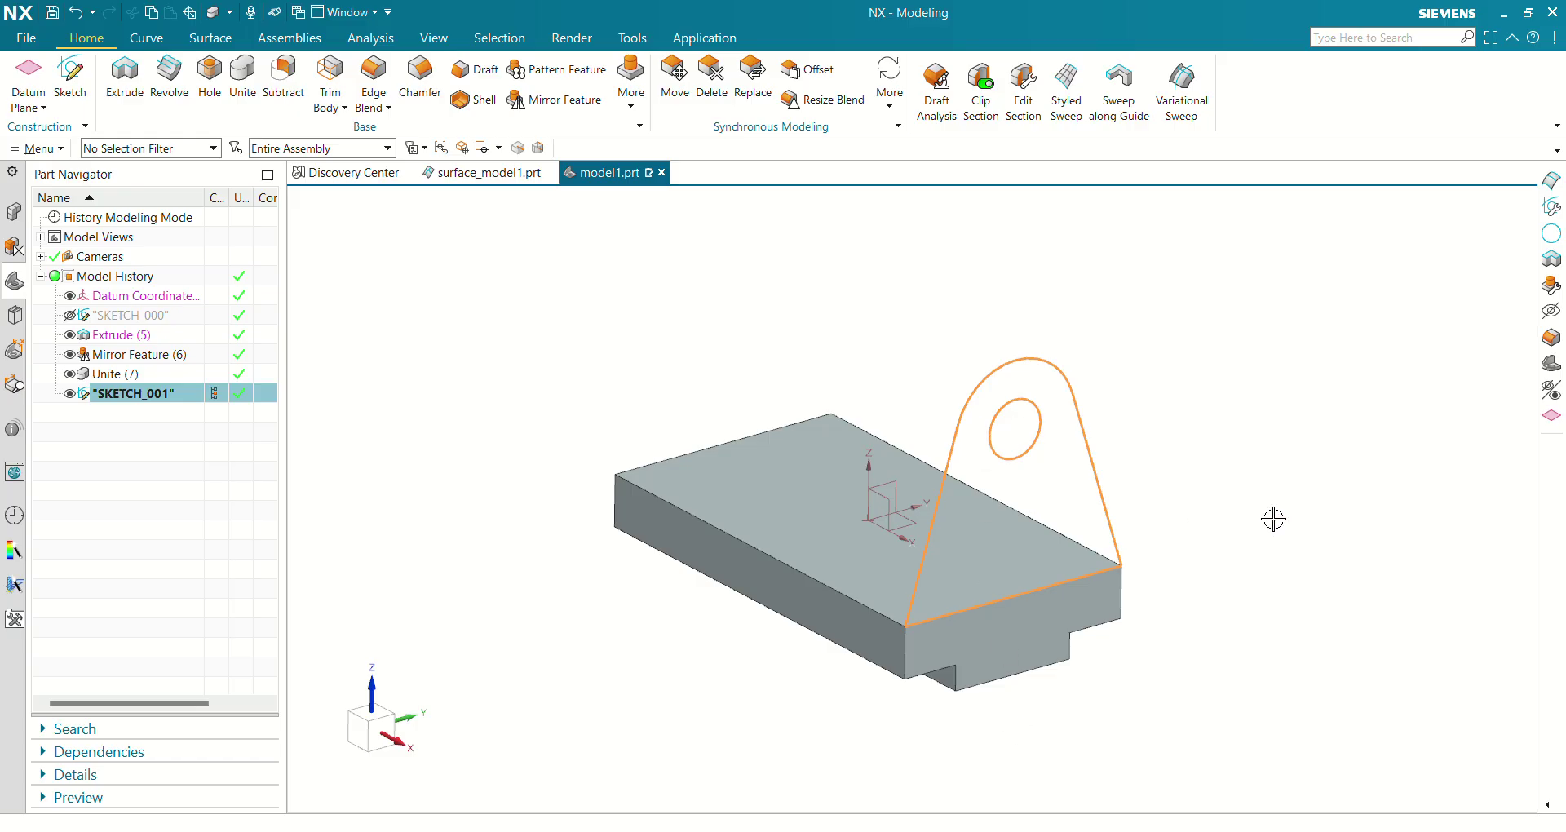
Extrude the ear outline 16 mm in the reversed direction with Boolean None.
{"action": "left_click", "coordinate": [125, 81]}
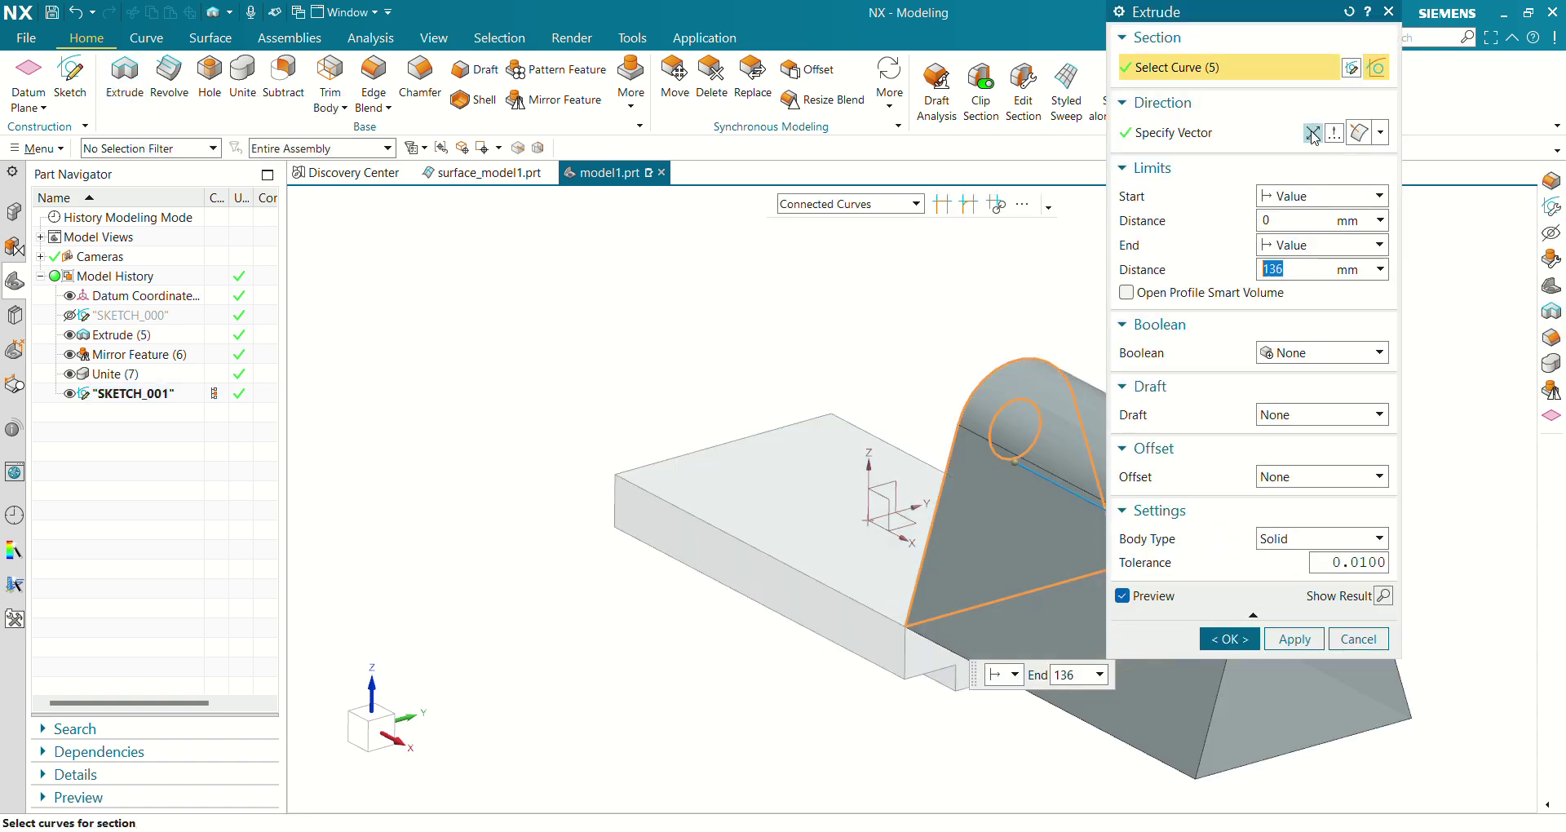
{"action": "left_click", "coordinate": [1313, 134]}
{"action": "left_click", "coordinate": [1313, 265]}
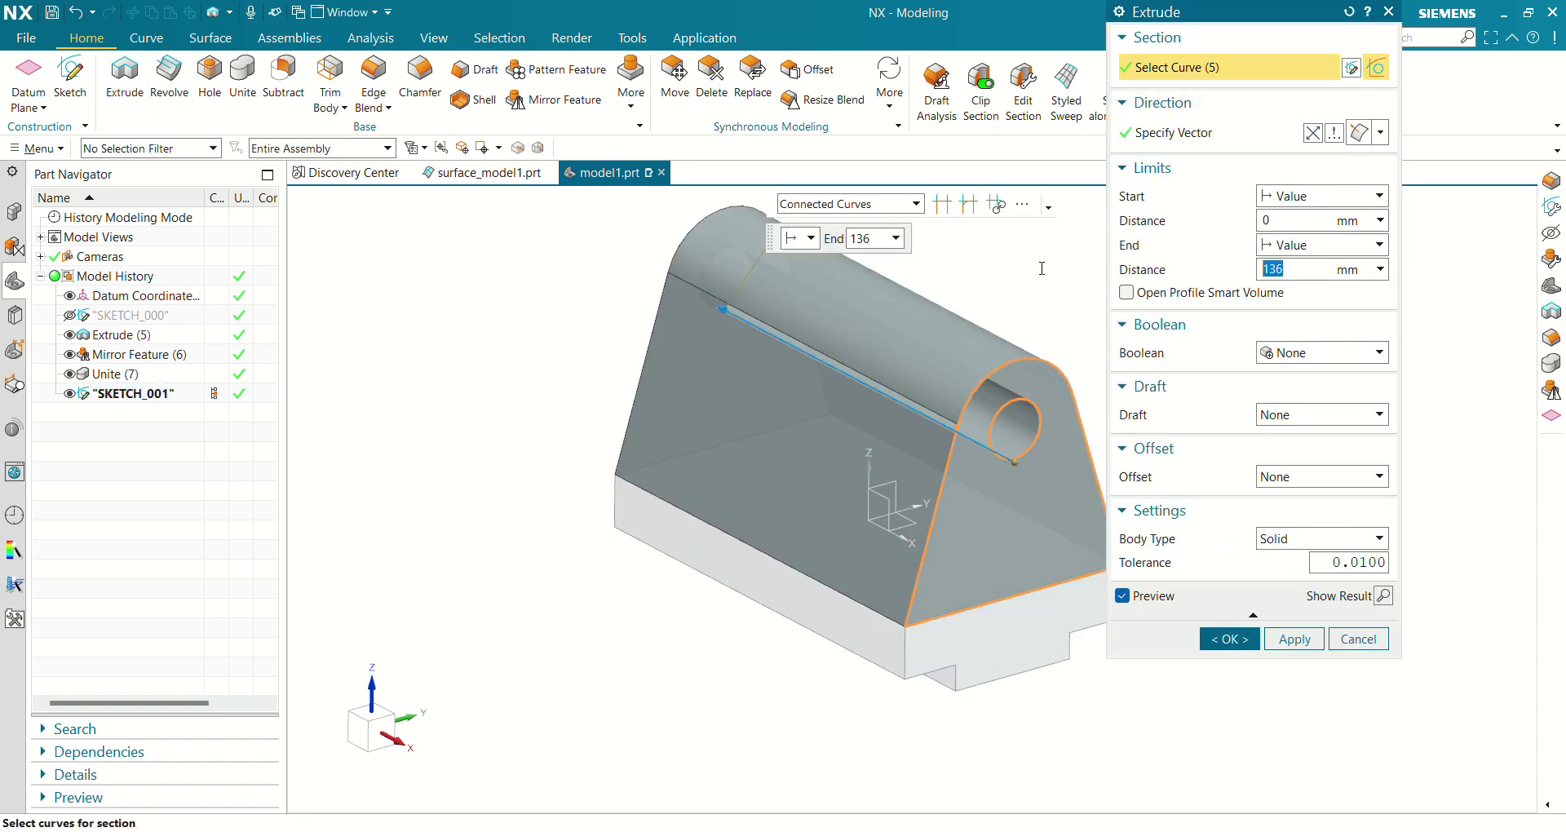
{"action": "type", "text": "16"}
{"action": "left_click", "coordinate": [1322, 353]}
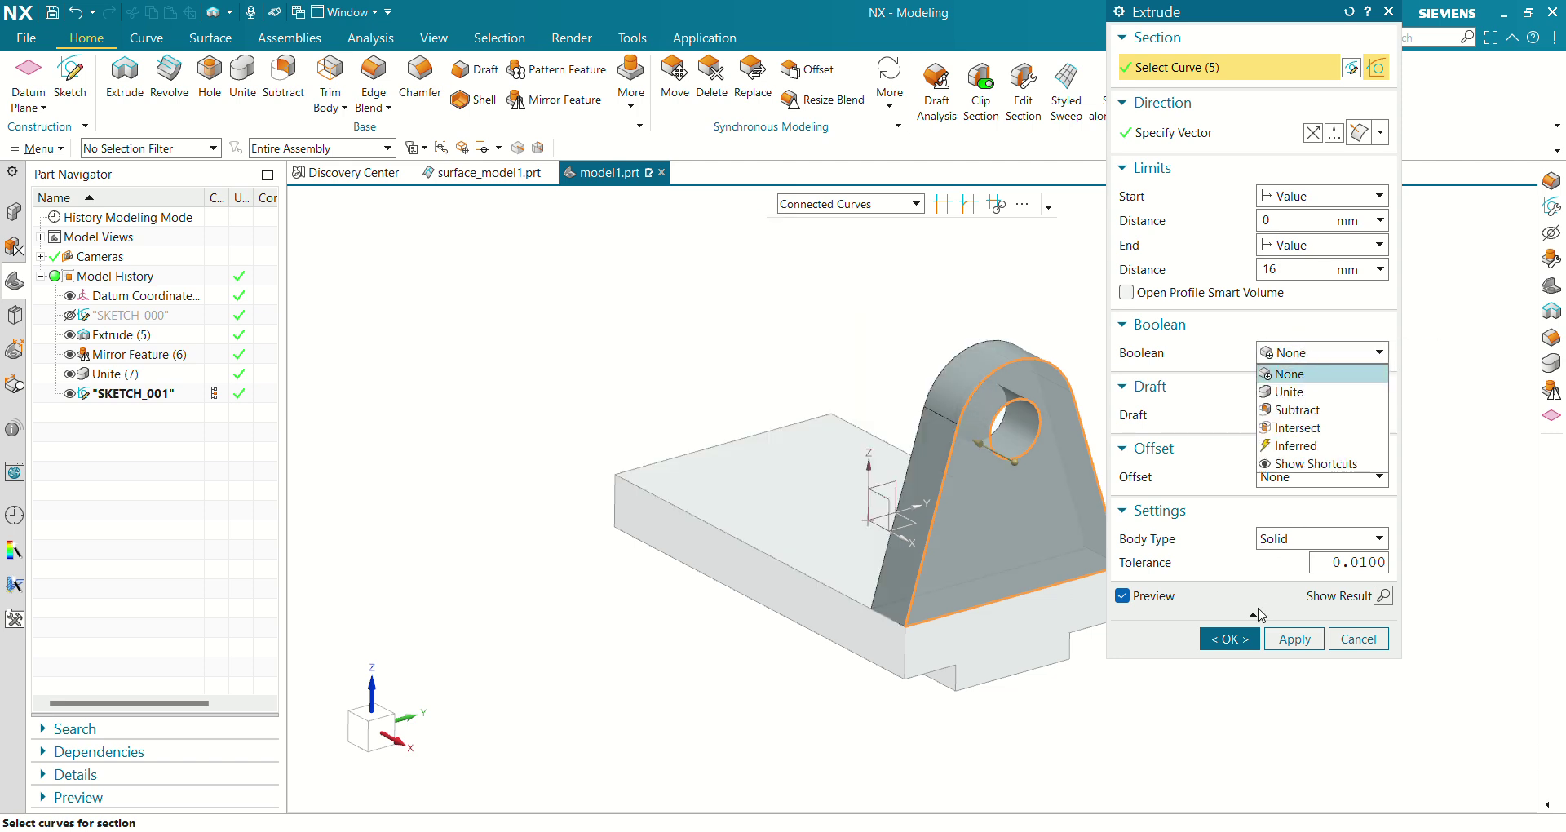
{"action": "left_click", "coordinate": [1230, 638]}
{"action": "left_click", "coordinate": [1230, 639]}
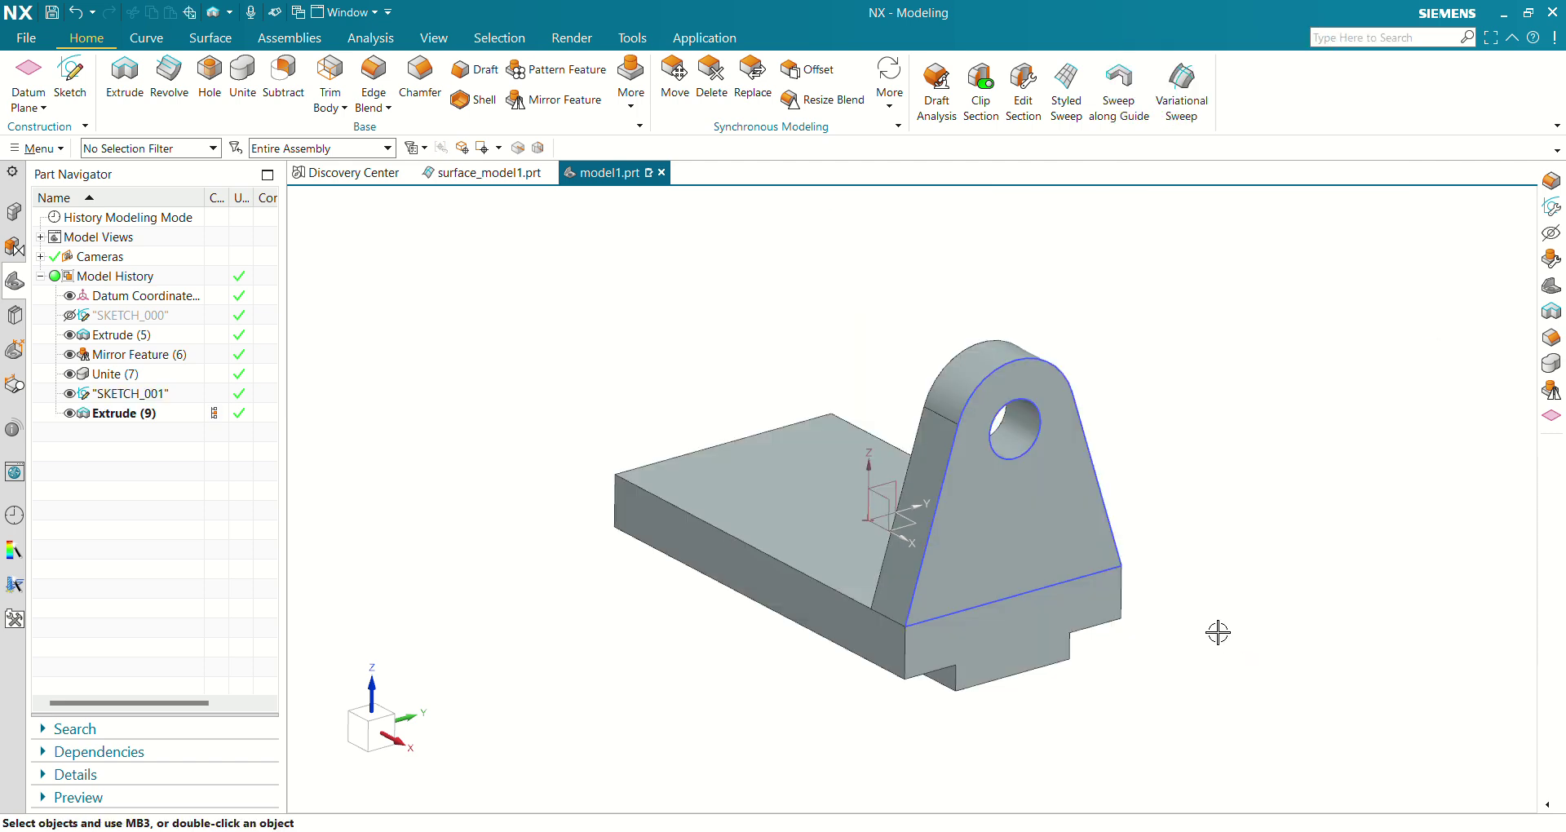
{"action": "middle_click_drag", "start_coordinate": [1026, 655], "coordinate": [1054, 687]}
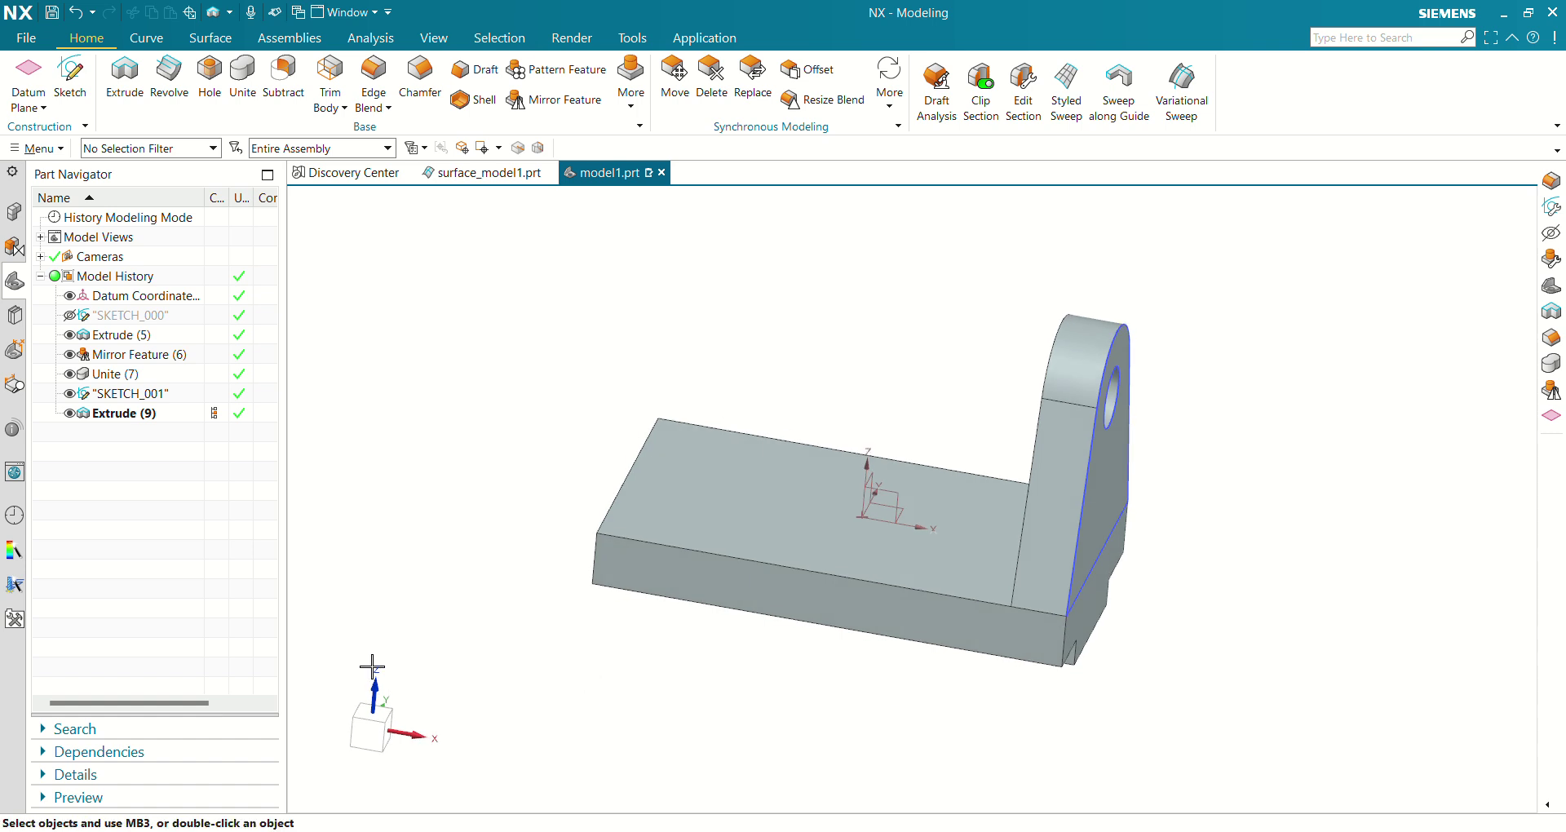
Mirror Extrude (9) about the YZ datum plane to create the second ear.
{"action": "left_click", "coordinate": [122, 416]}
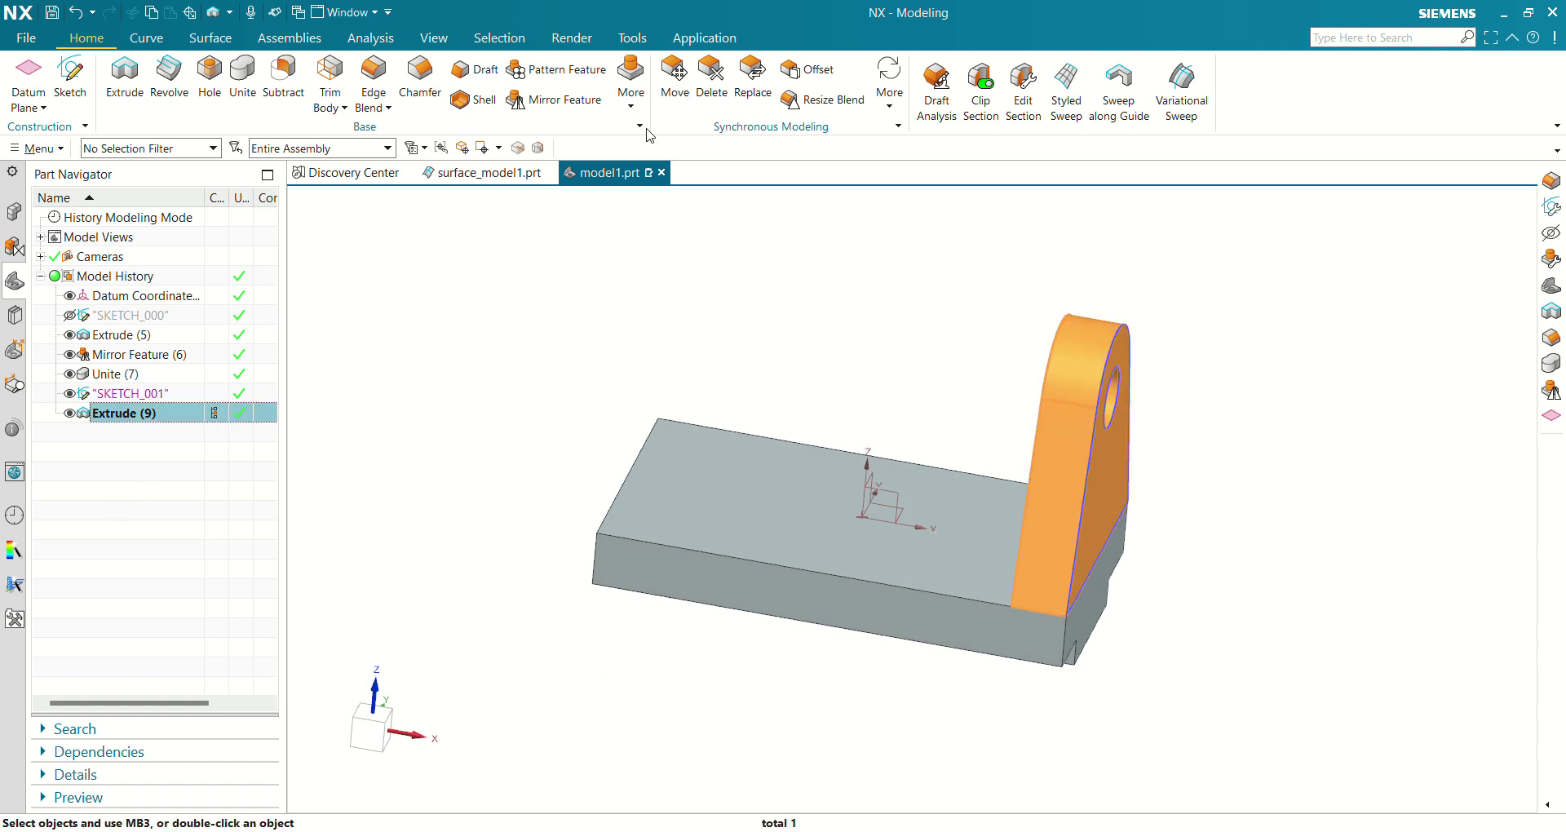
{"action": "left_click", "coordinate": [516, 100]}
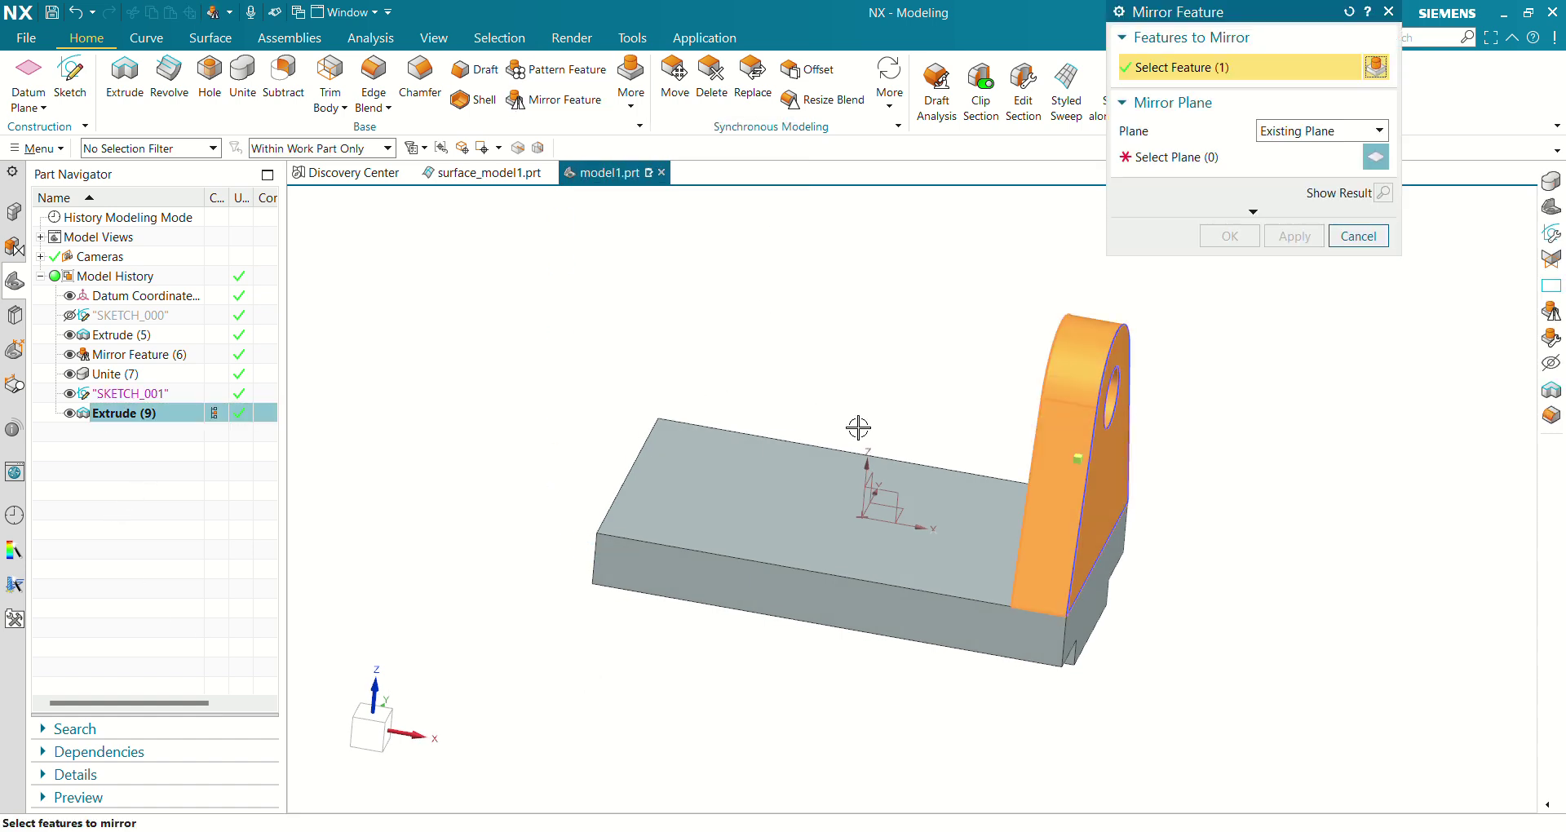
{"action": "middle_click_drag", "start_coordinate": [968, 797], "coordinate": [903, 794]}
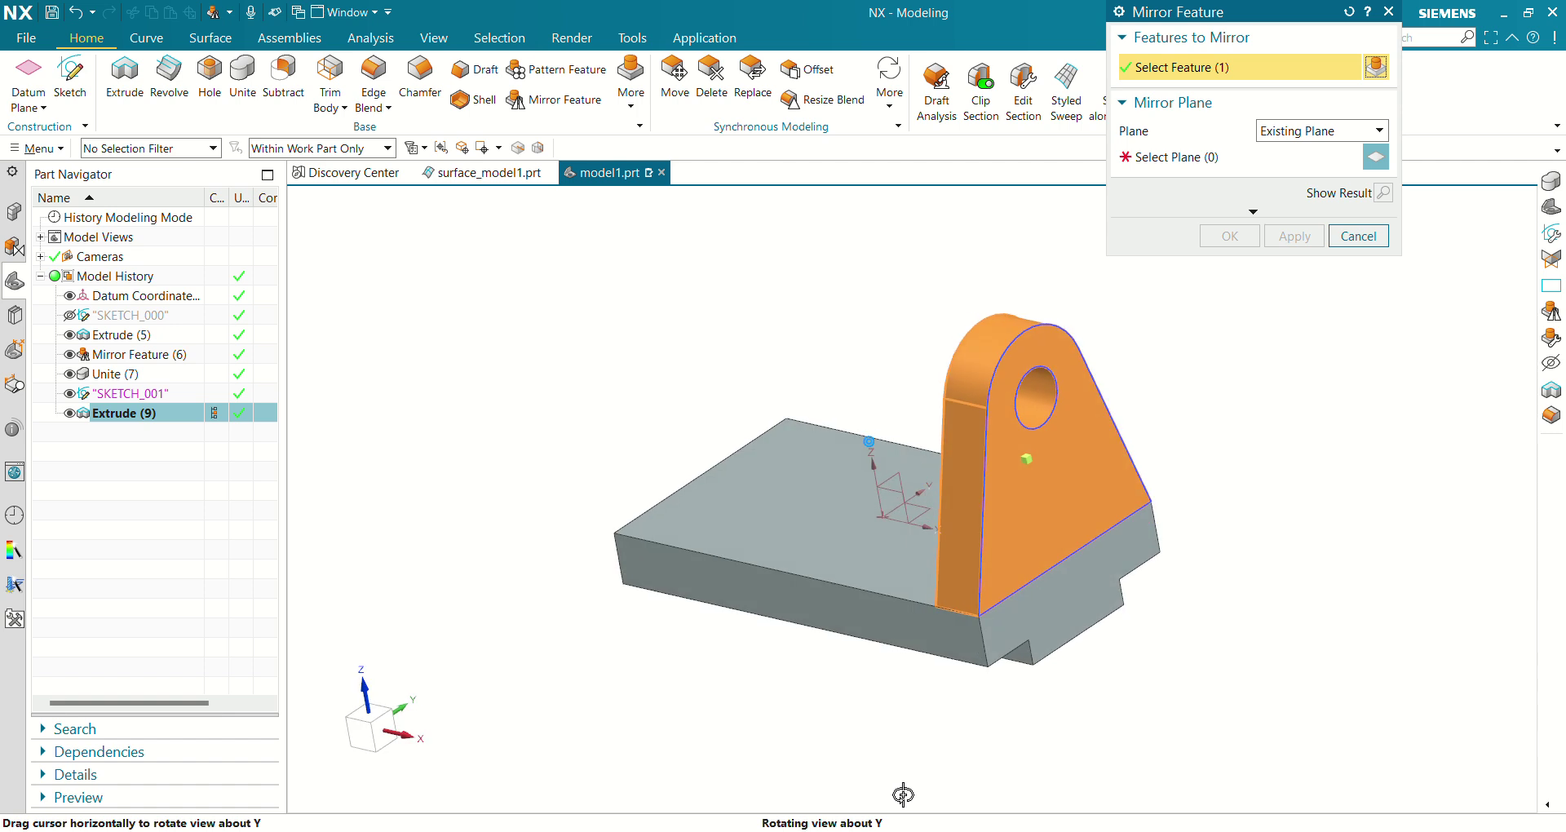
{"action": "left_click", "coordinate": [1167, 163]}
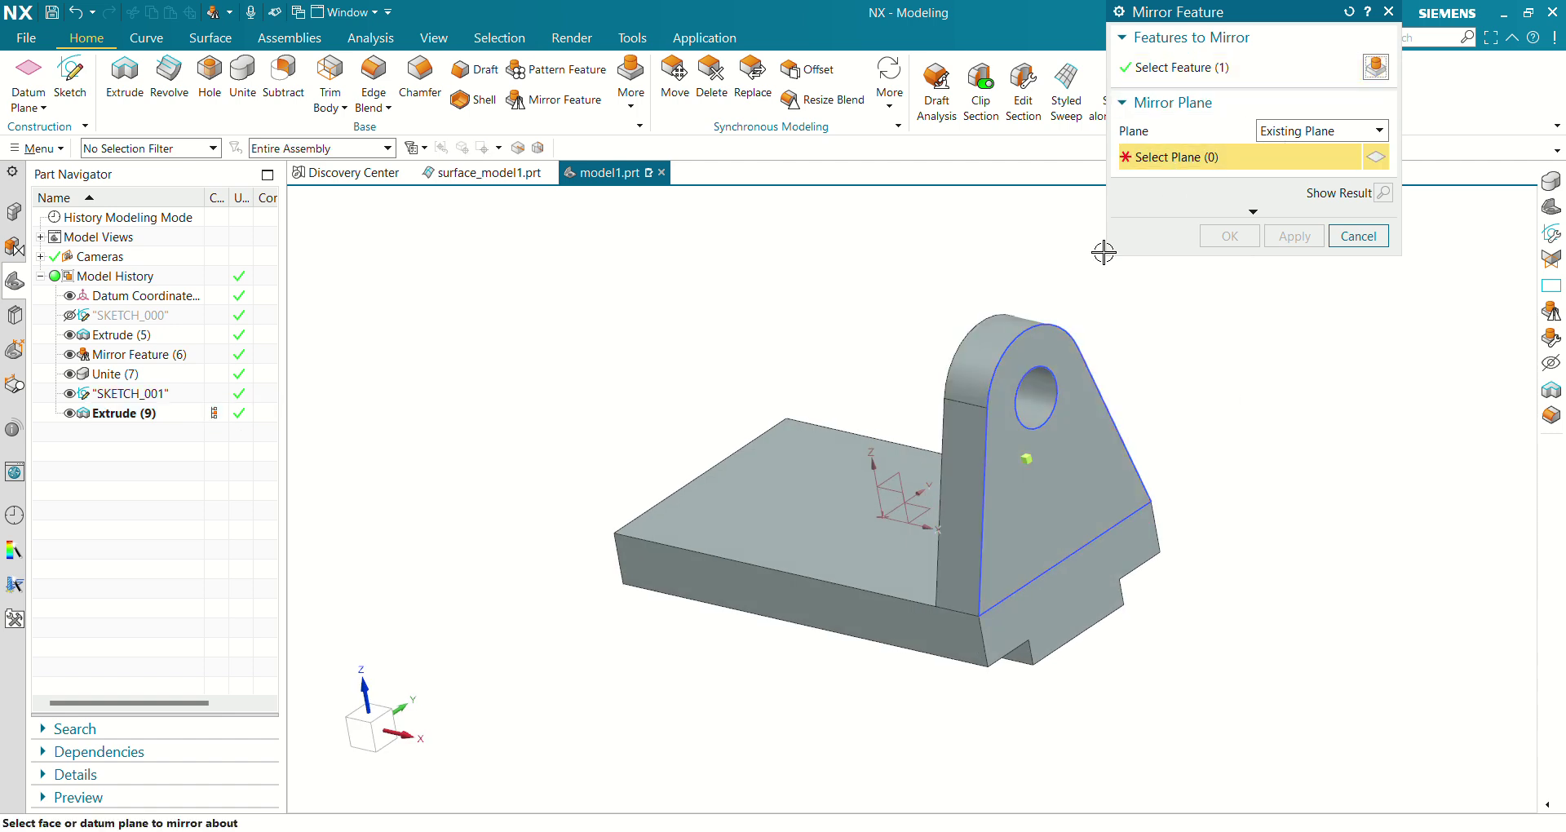
{"action": "left_click", "coordinate": [905, 473]}
{"action": "left_click", "coordinate": [1230, 236]}
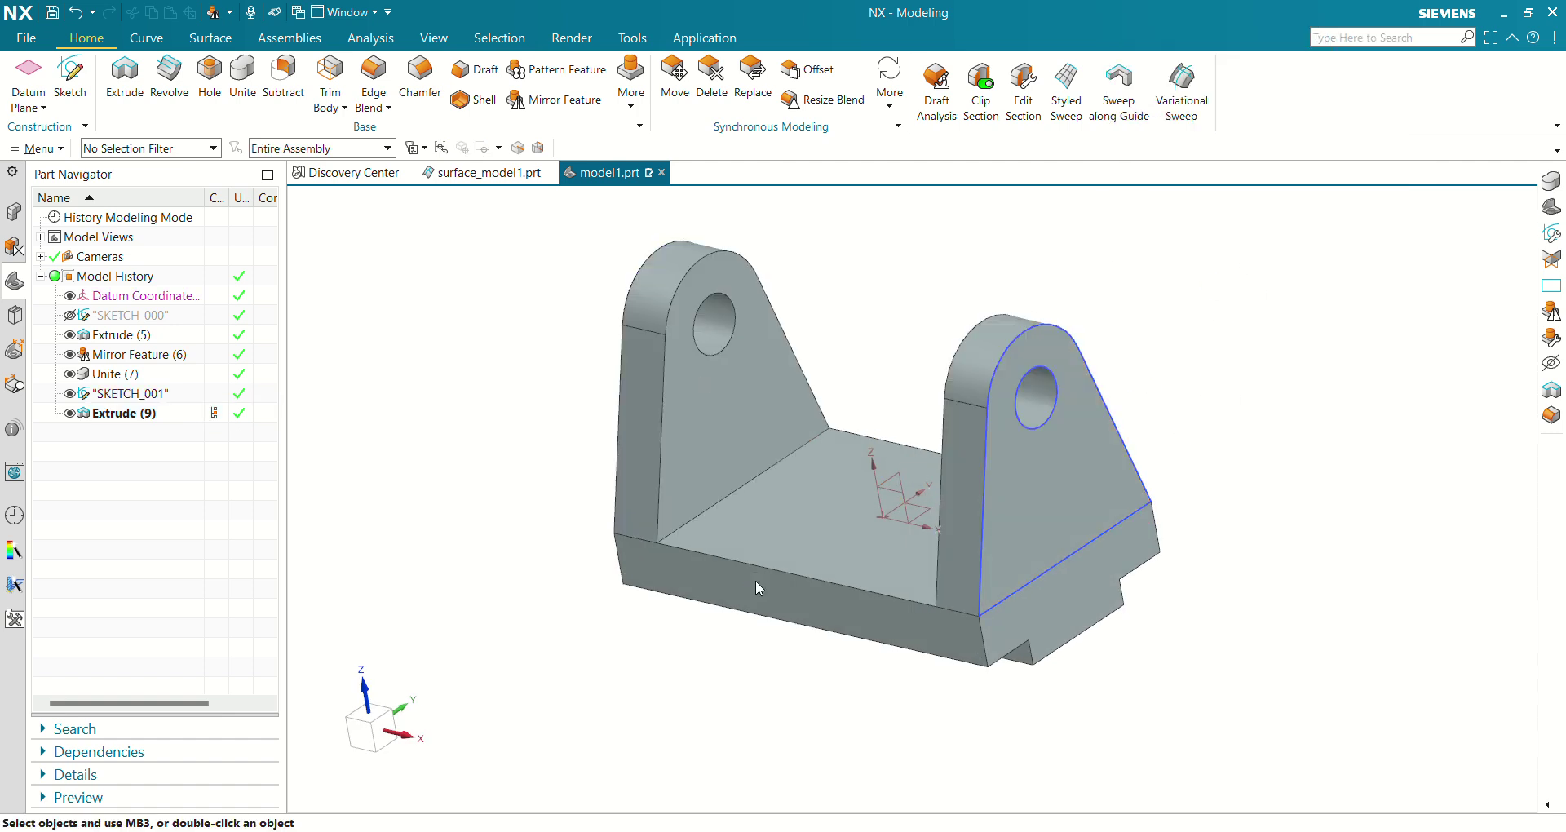
{"action": "mouse_move", "coordinate": [755, 580]}
{"action": "middle_mouse_down"}
{"action": "mouse_move", "coordinate": [810, 541]}
{"action": "mouse_move", "coordinate": [782, 645]}
{"action": "middle_mouse_up"}
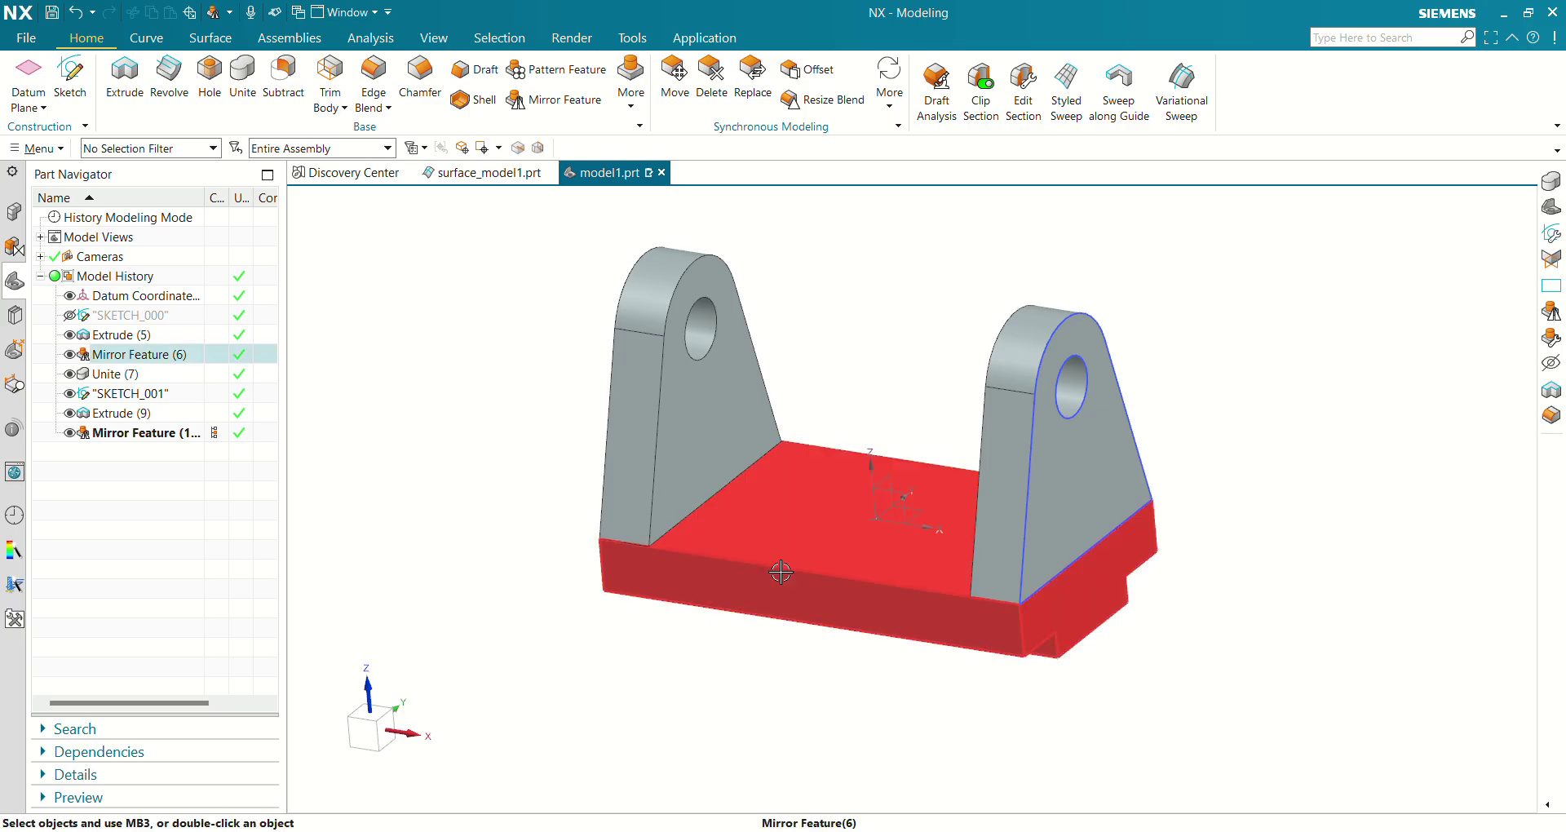
{"action": "key", "text": "alt+Tab"}
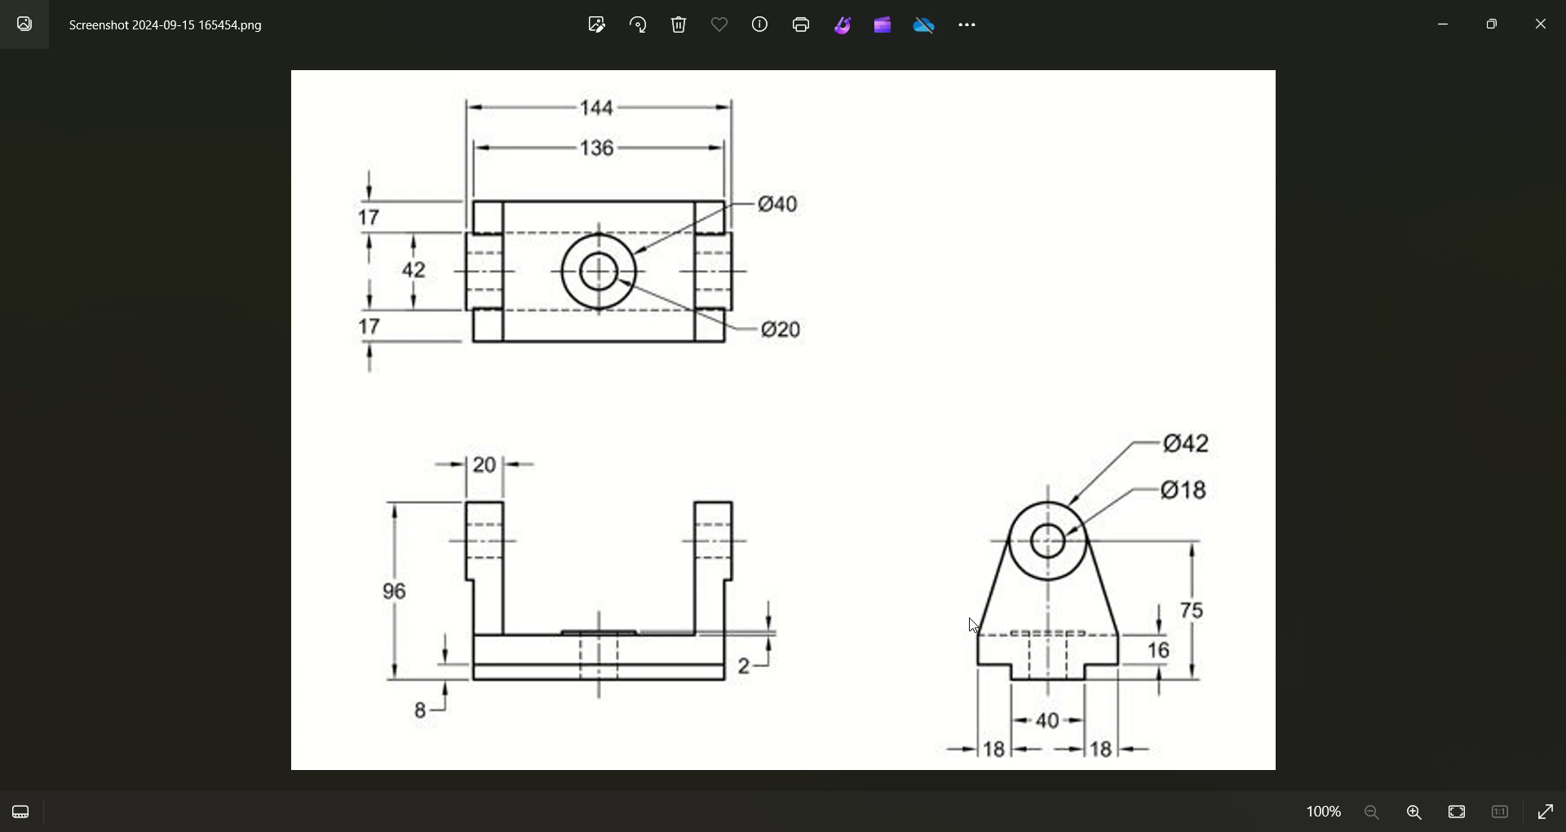
{"action": "key", "text": "alt+Tab"}
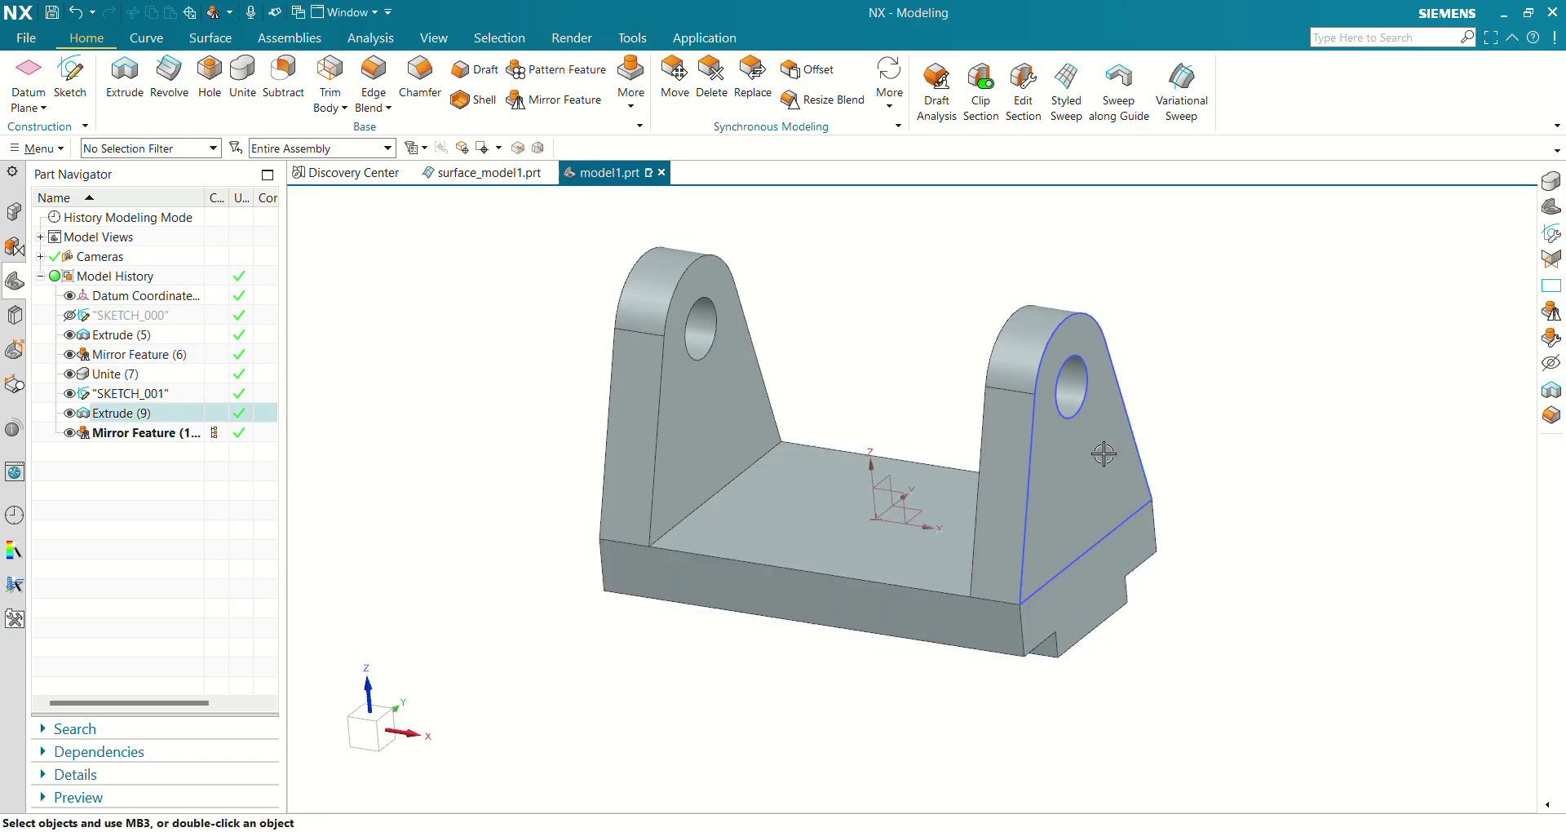
Start a sketch on the right ear's outer face and add the hole edge as an intersection curve.
{"action": "left_click", "coordinate": [70, 73]}
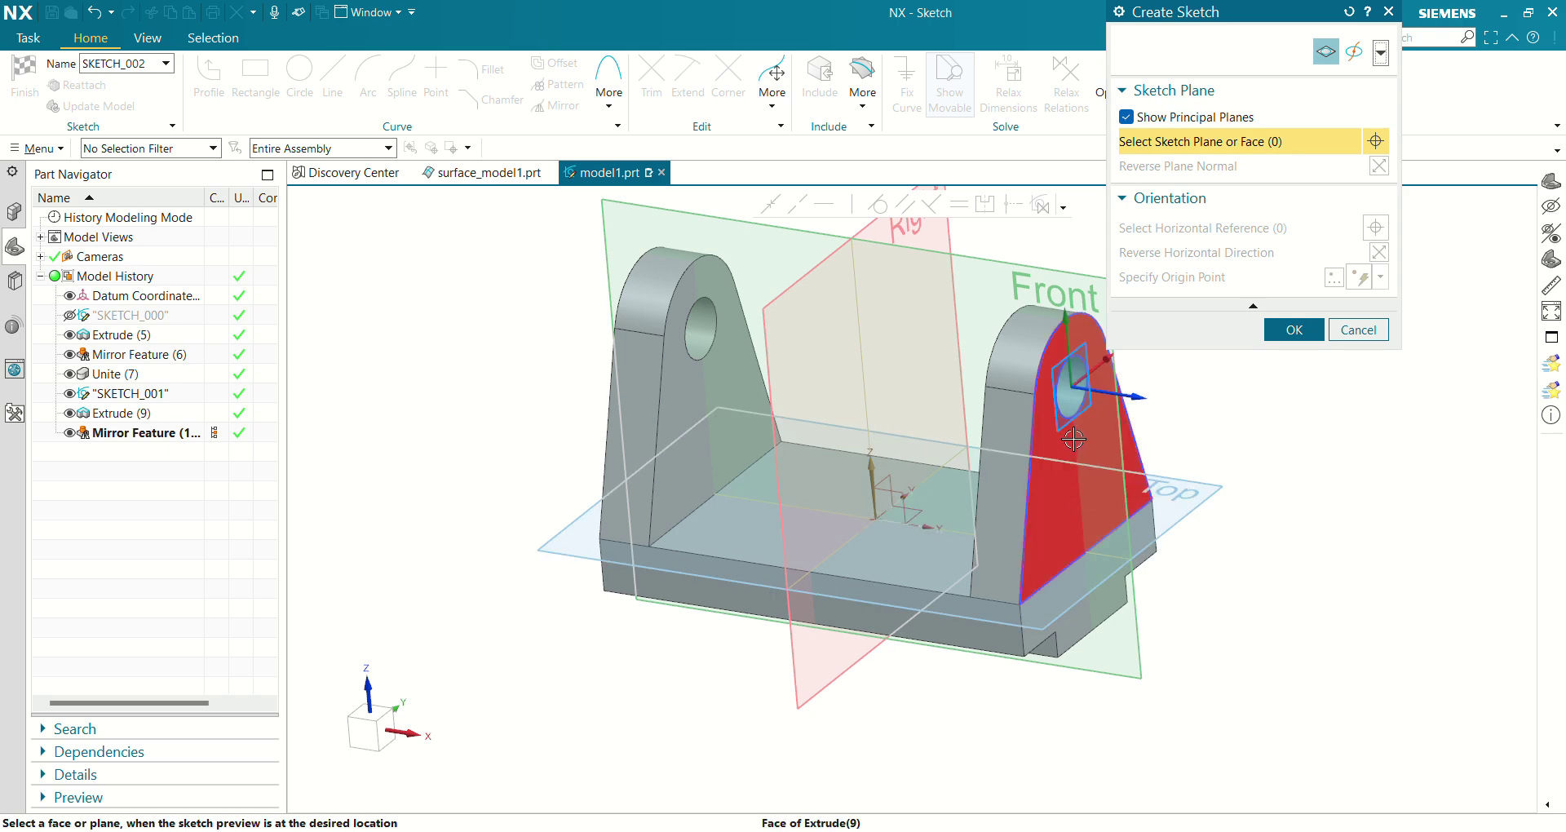
{"action": "left_click", "coordinate": [1067, 454]}
{"action": "left_click", "coordinate": [1302, 332]}
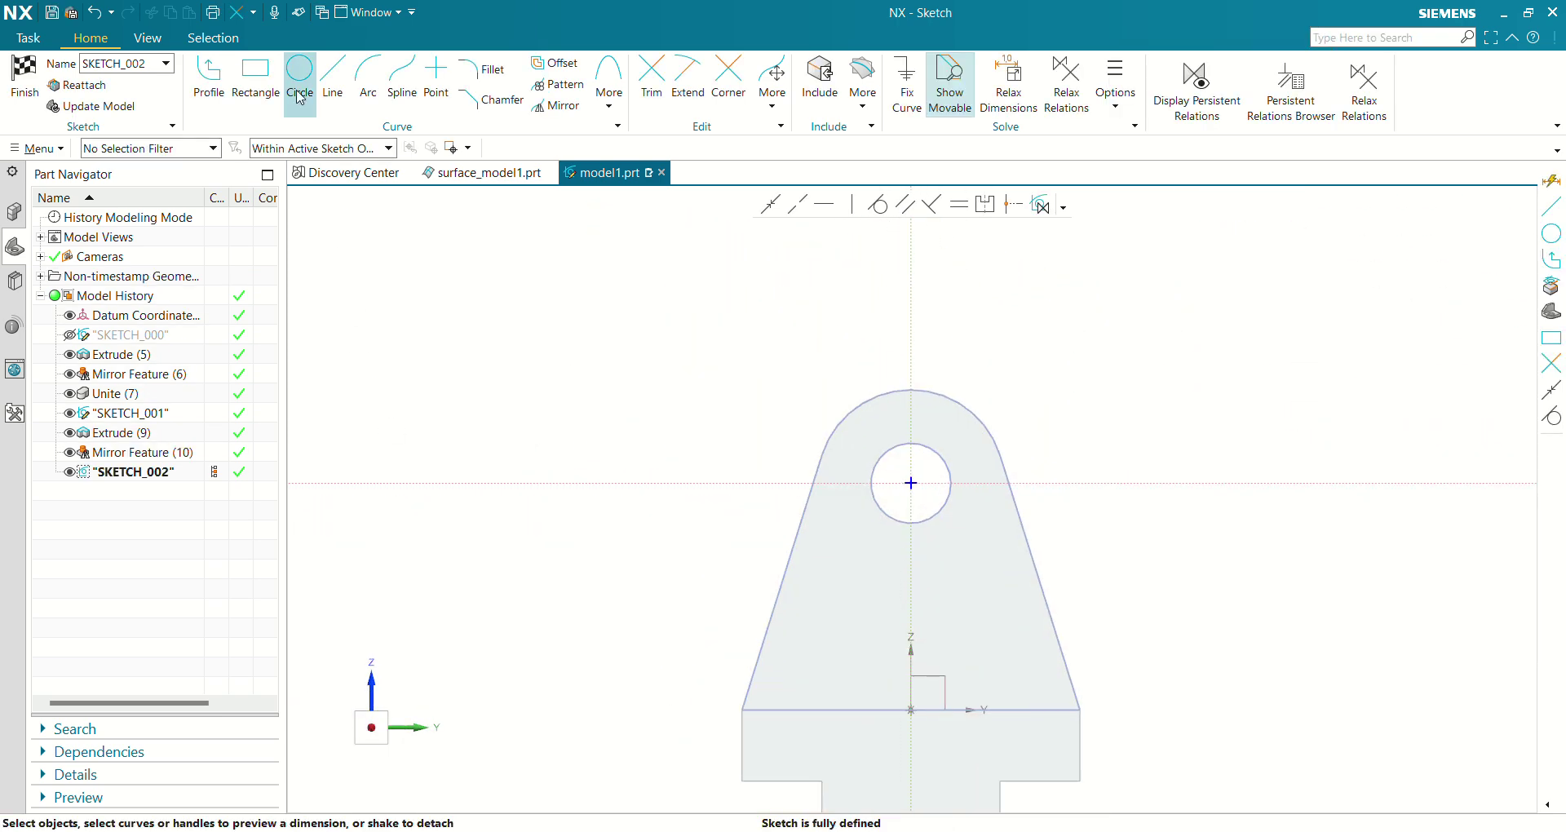
{"action": "left_click", "coordinate": [300, 97]}
{"action": "key", "text": "Escape"}
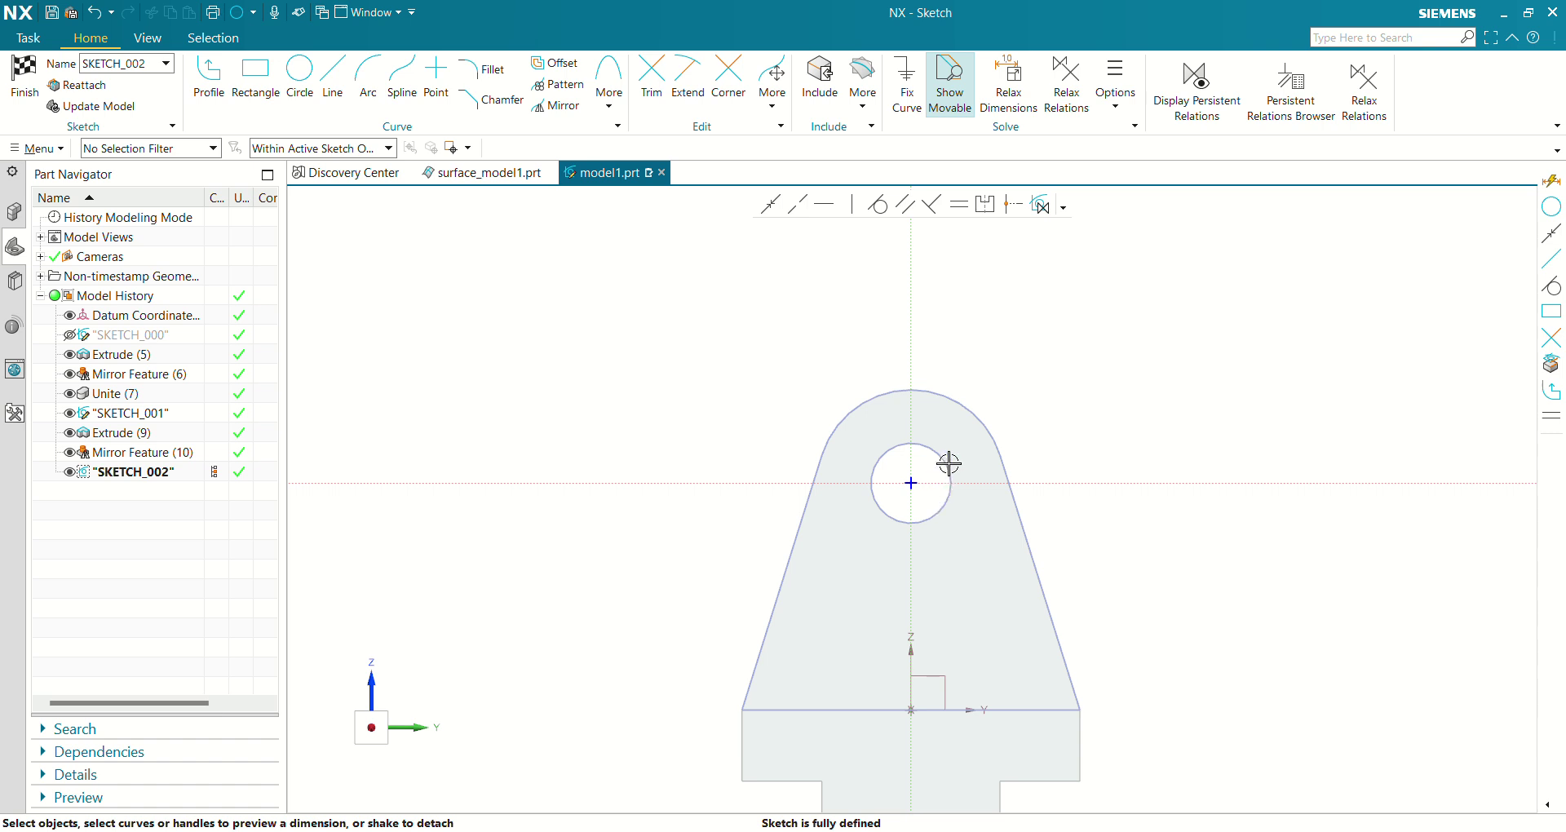
{"action": "left_click", "coordinate": [317, 146]}
{"action": "left_click", "coordinate": [282, 167]}
{"action": "left_click", "coordinate": [858, 107]}
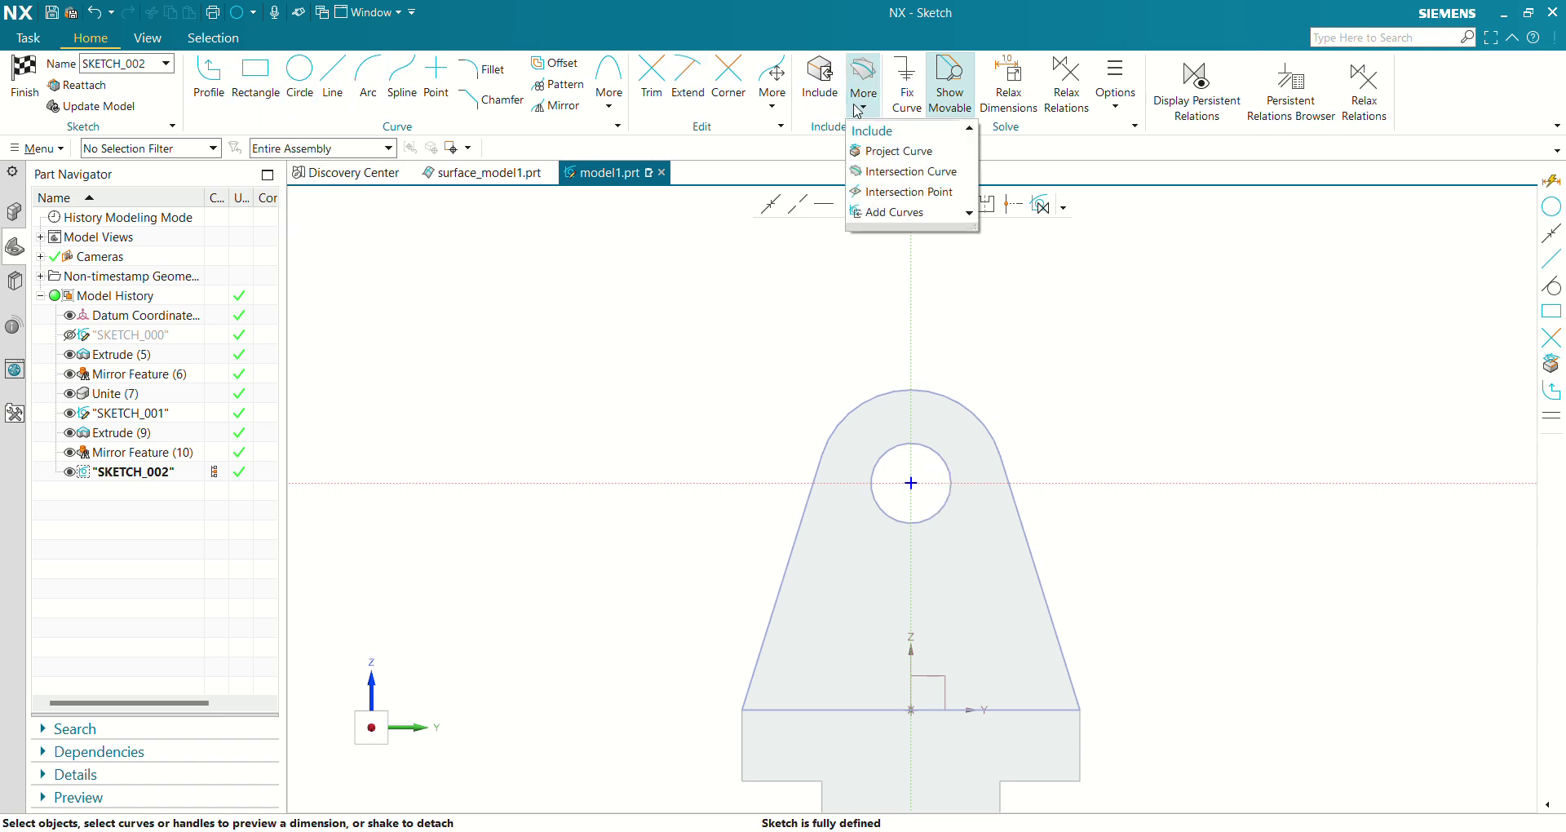
{"action": "left_click", "coordinate": [901, 171]}
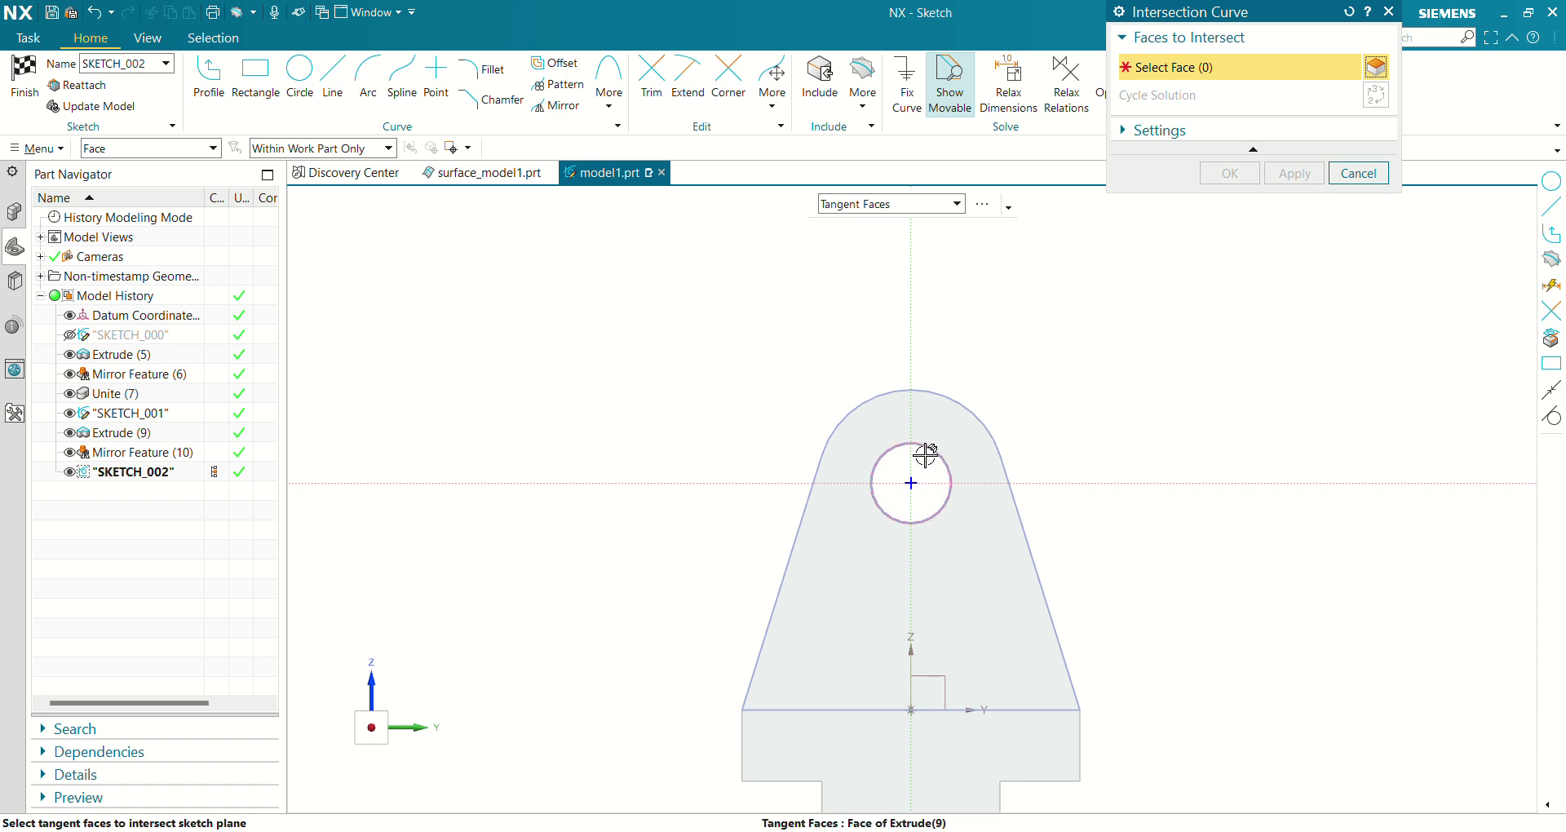
{"action": "left_click", "coordinate": [924, 454]}
{"action": "left_click", "coordinate": [1227, 172]}
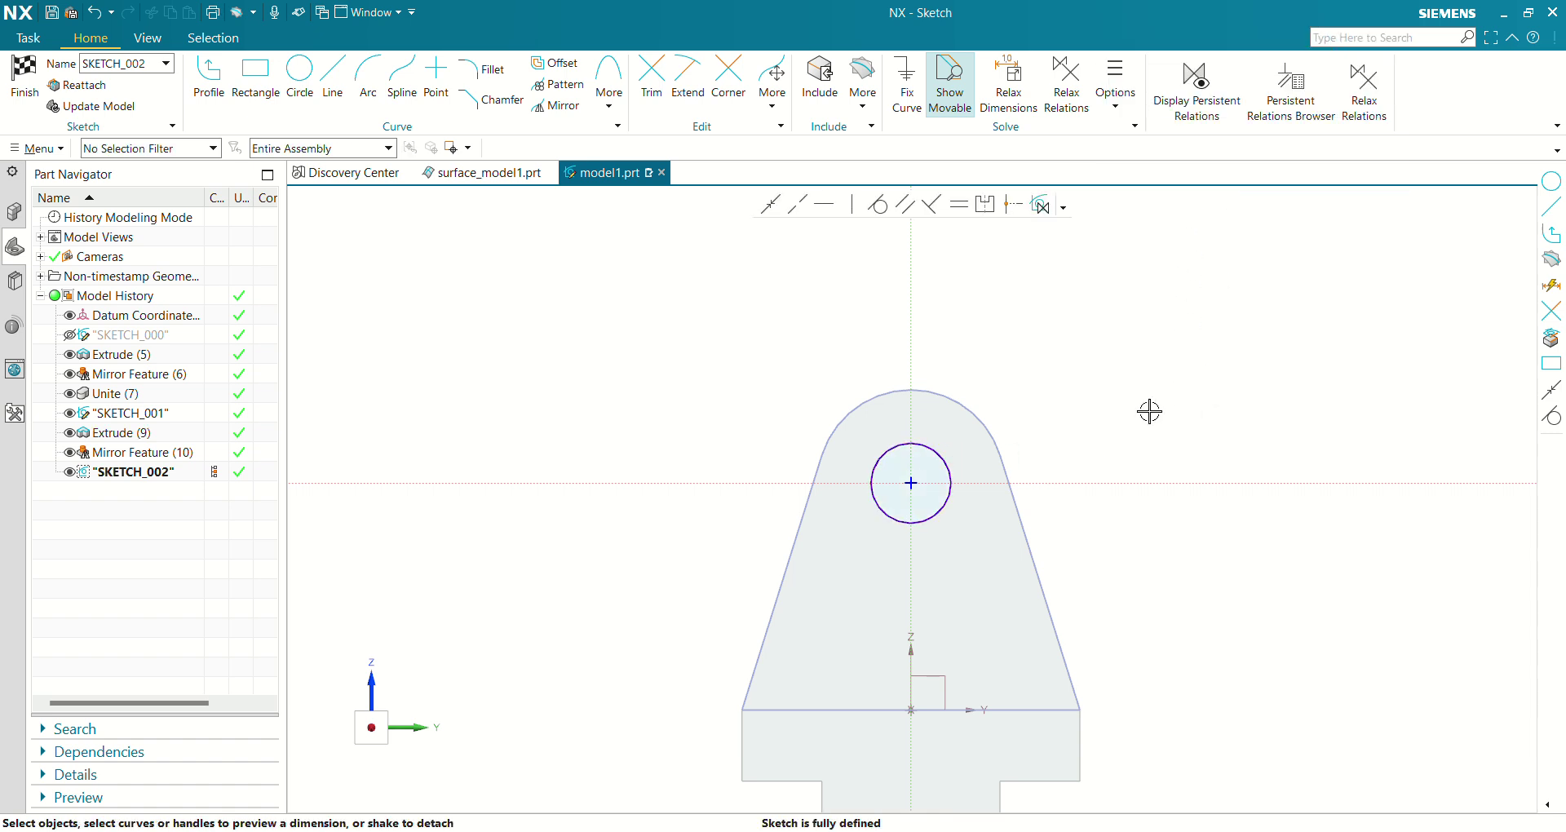
Draw a circle concentric with the hole, dimension it Ø42, and finish the sketch.
{"action": "left_click", "coordinate": [302, 82]}
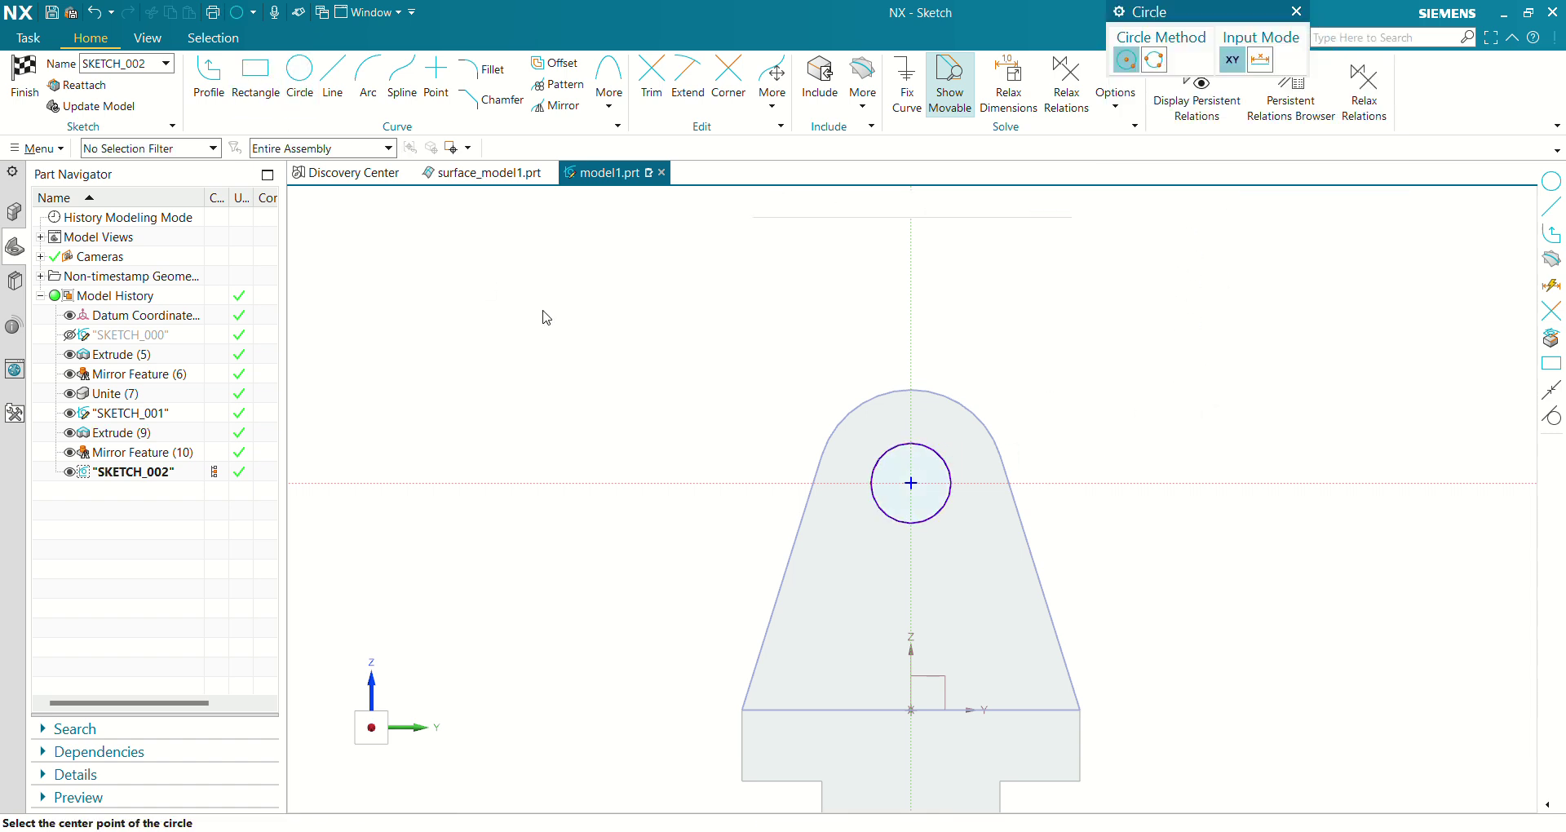
{"action": "left_click", "coordinate": [912, 482]}
{"action": "left_click", "coordinate": [962, 543]}
{"action": "key", "text": "Escape"}
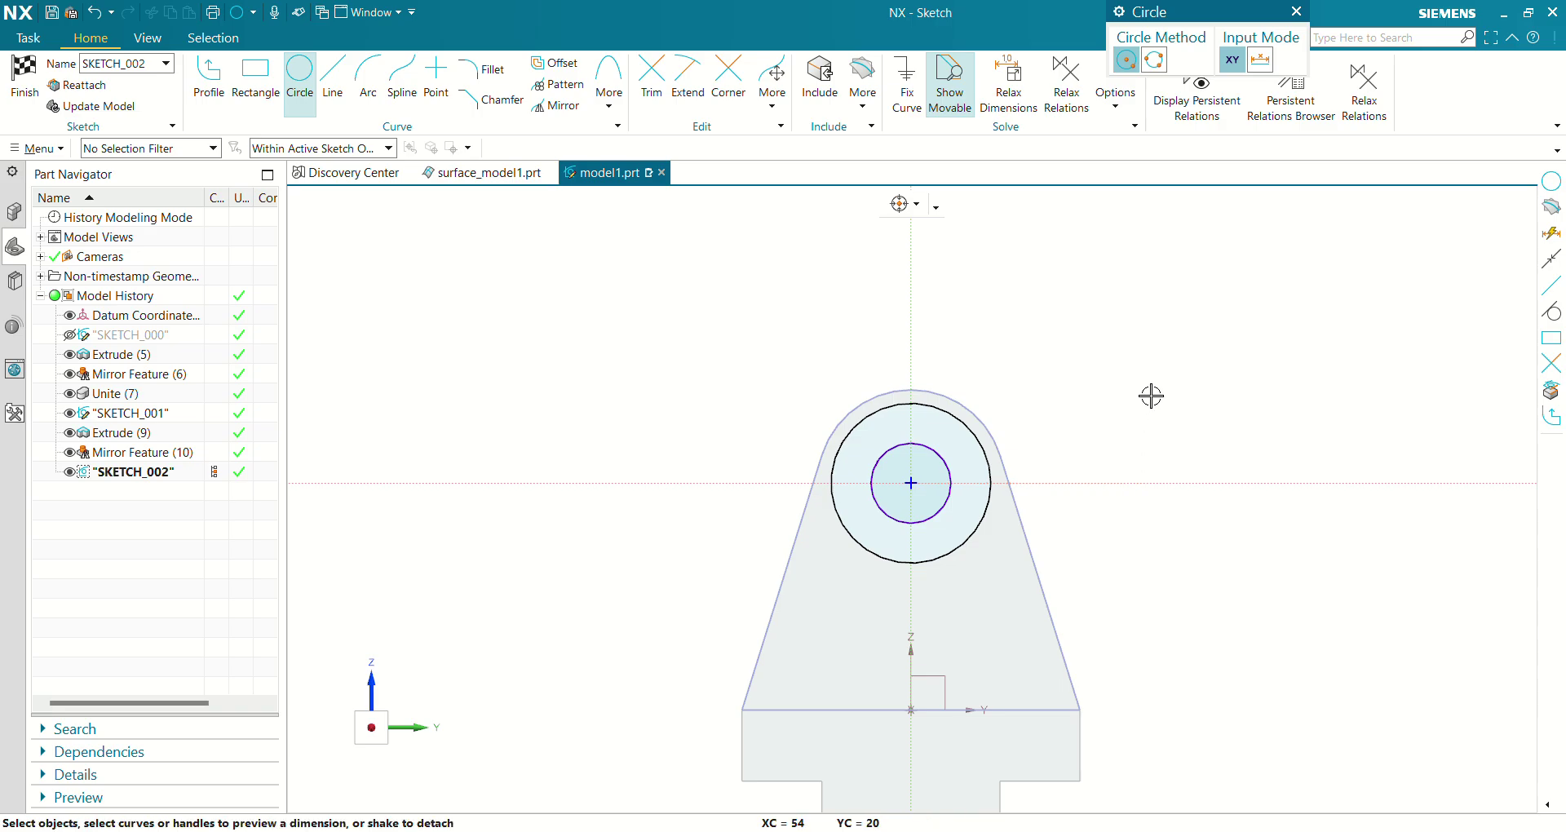
{"action": "key", "text": "alt+Tab"}
{"action": "key", "text": "alt+Tab"}
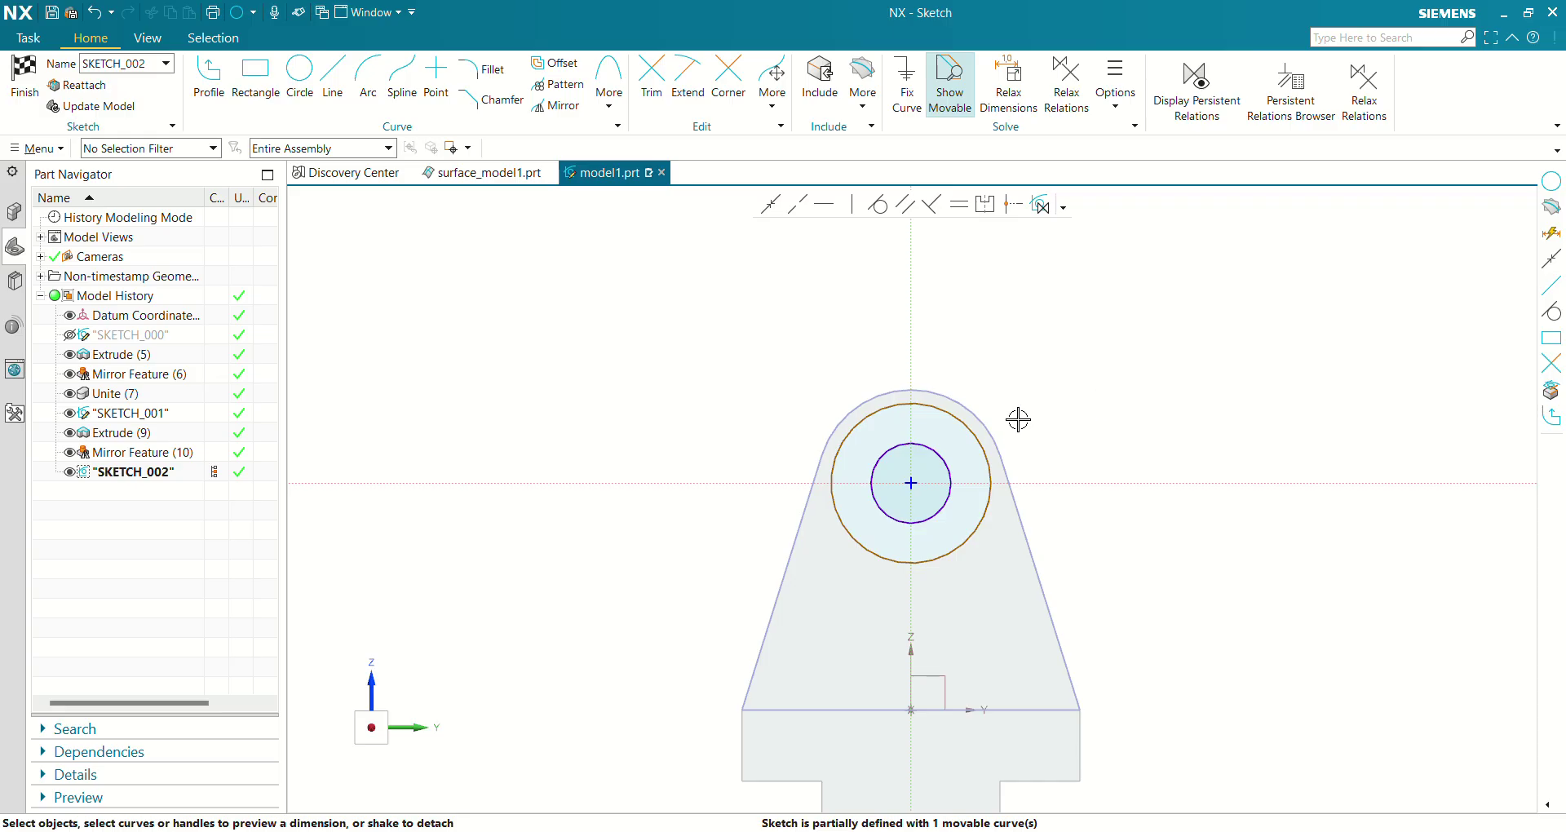
{"action": "left_click", "coordinate": [981, 524]}
{"action": "left_click", "coordinate": [1039, 432]}
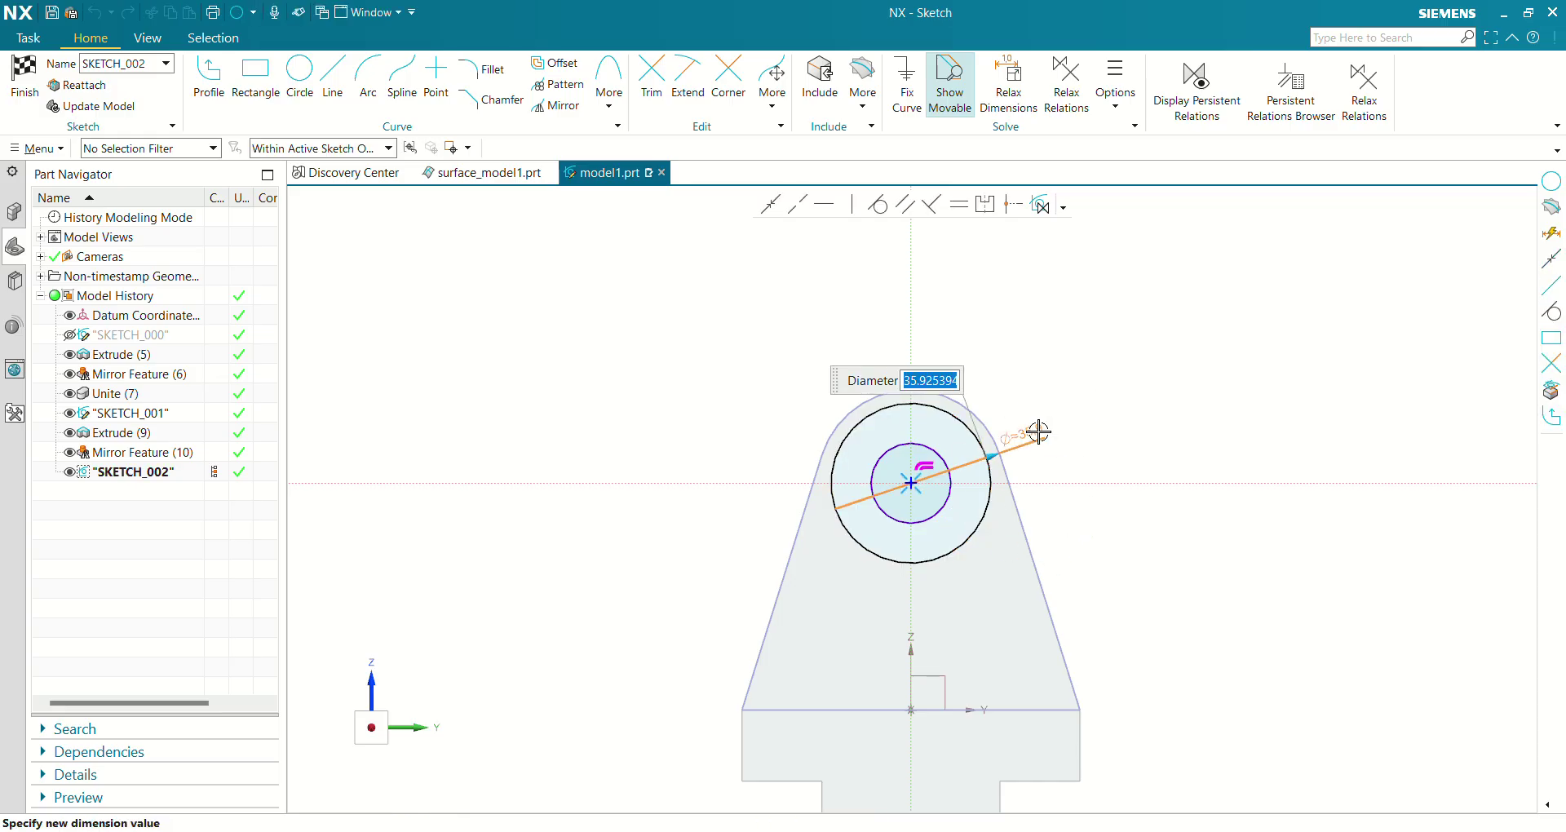
{"action": "type", "text": "42"}
{"action": "key", "text": "Return"}
{"action": "left_click", "coordinate": [1038, 432]}
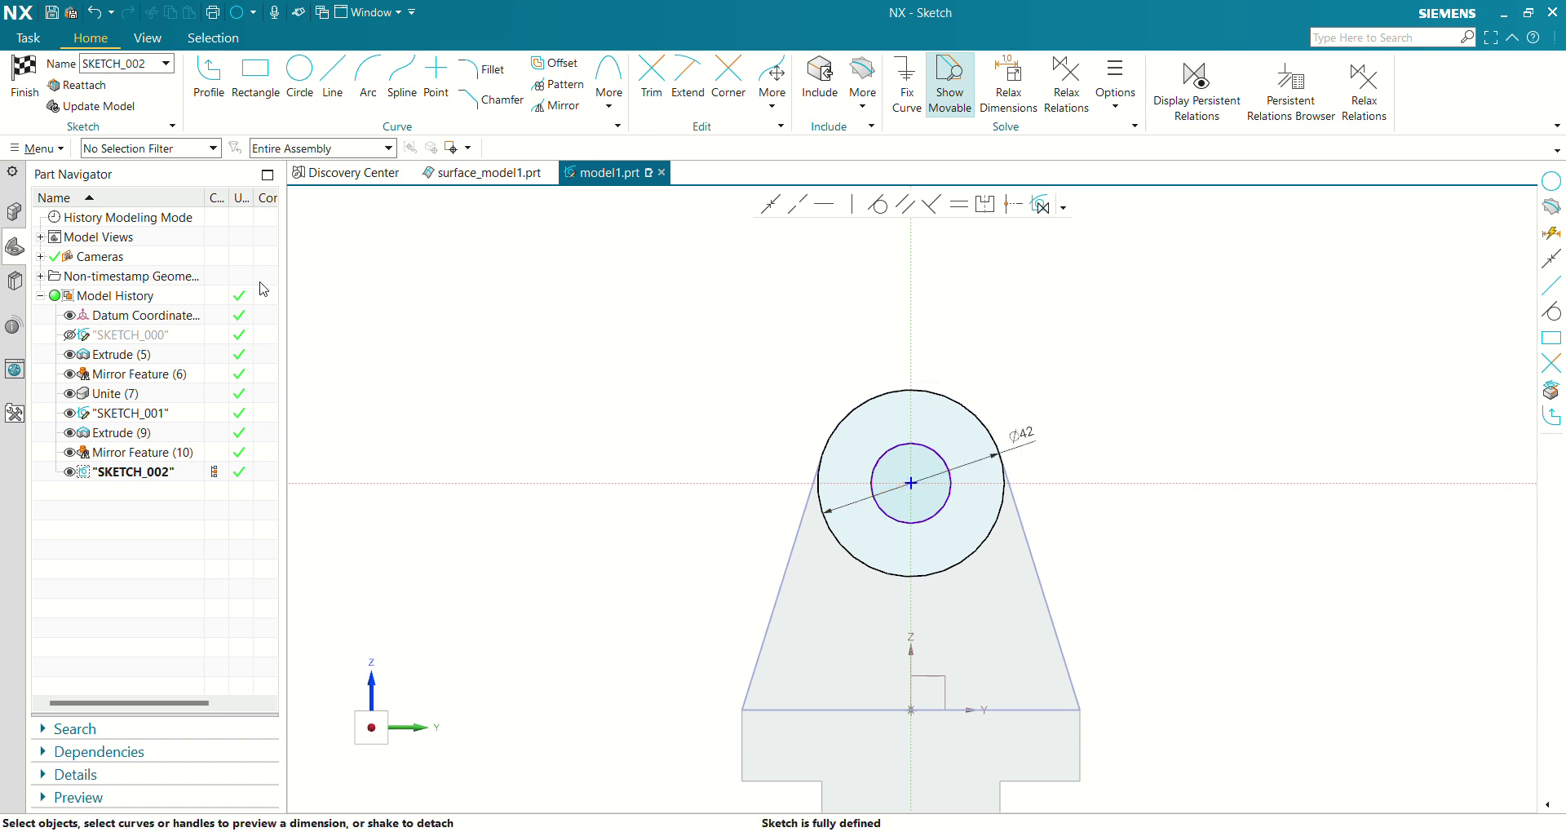
{"action": "left_click", "coordinate": [24, 75]}
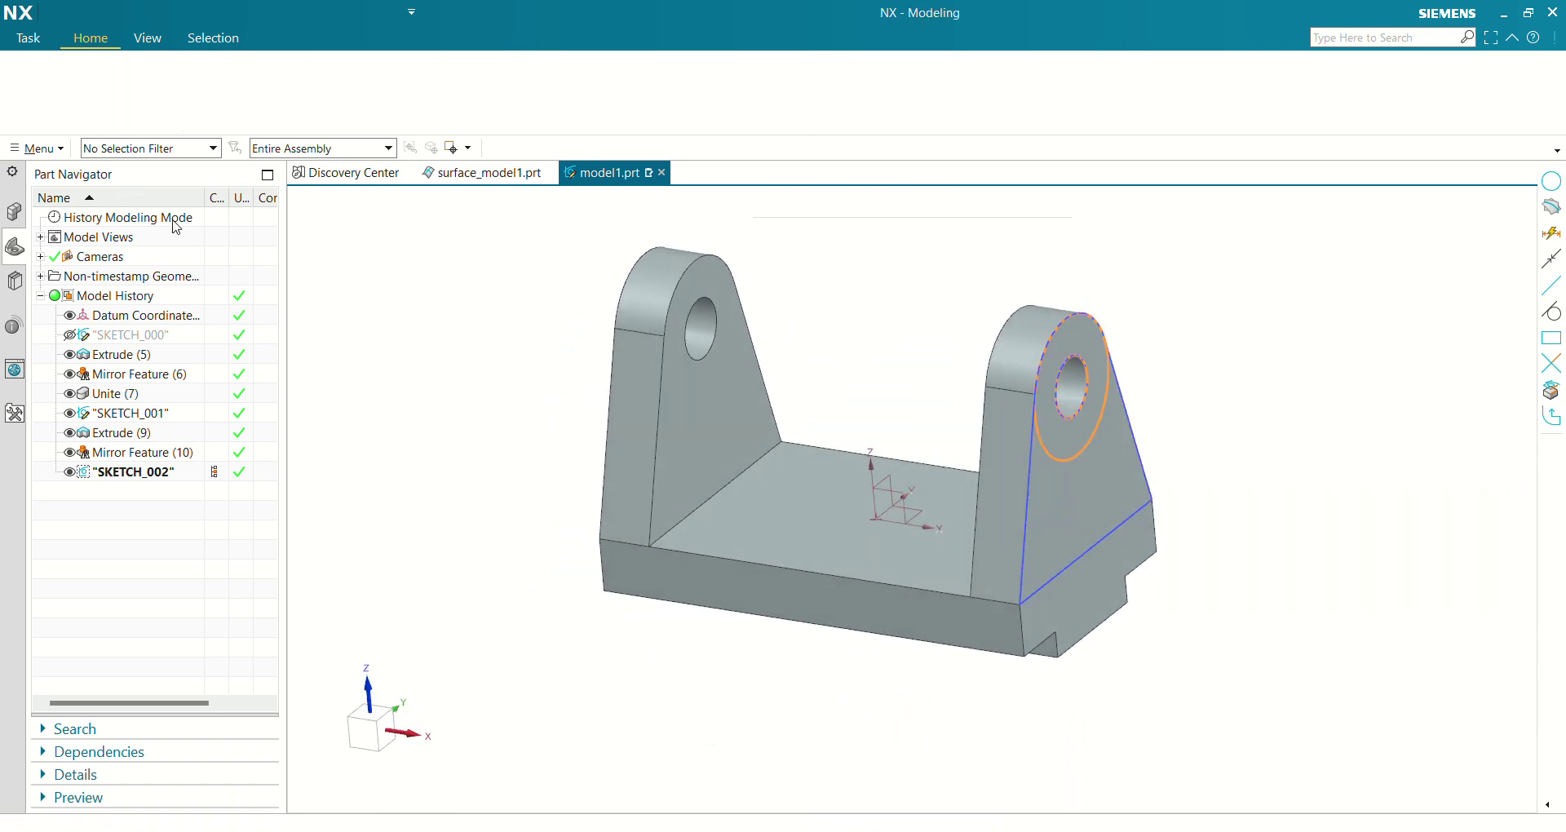
Extrude the Ø42 ring sketch 4 mm, then edit Extrude (12) to Unite with the bracket body.
{"action": "left_click", "coordinate": [125, 78]}
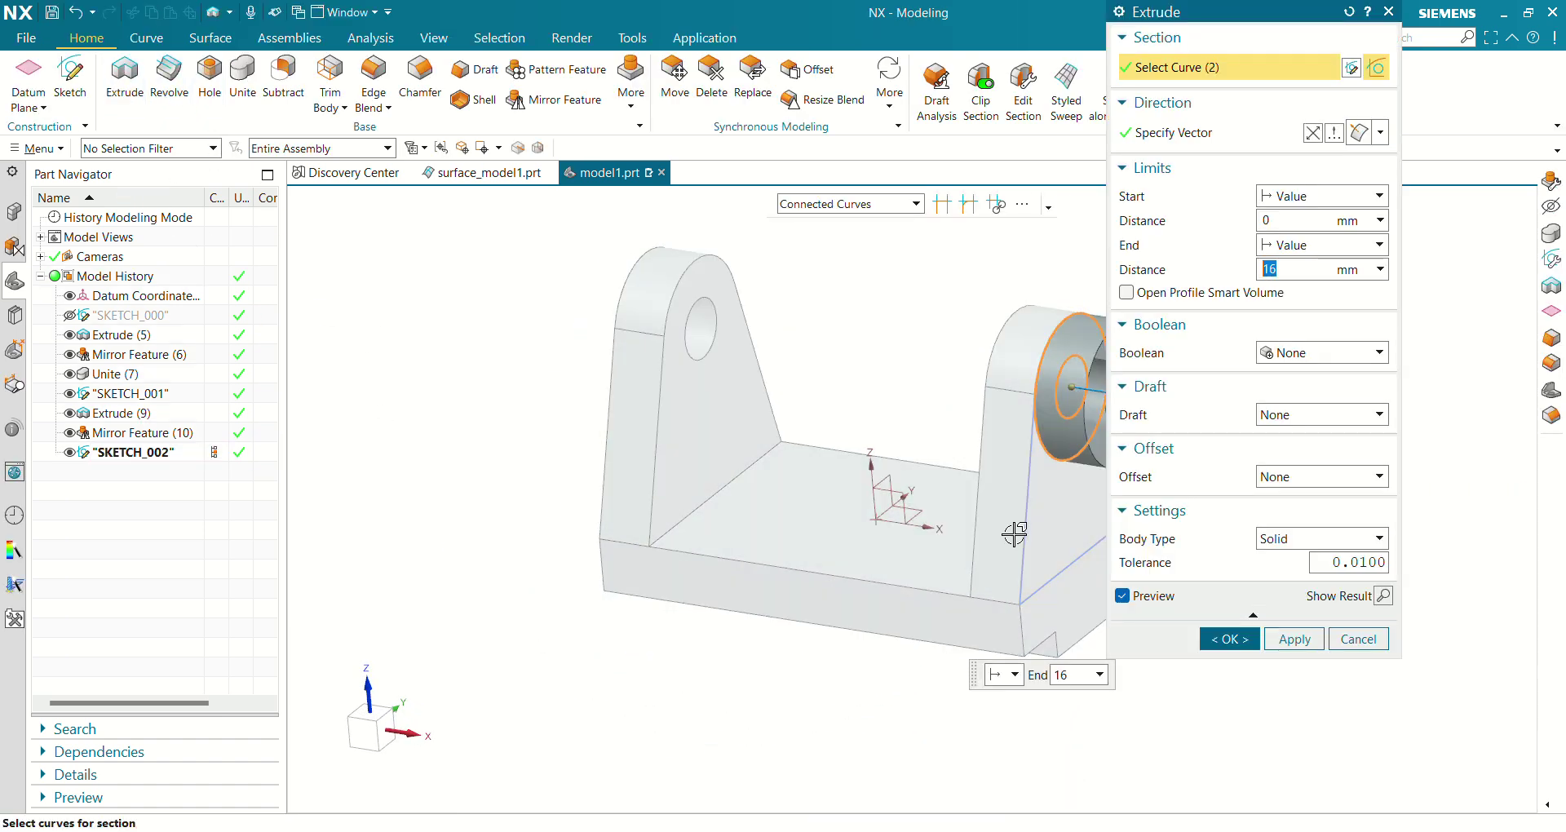
{"action": "key", "text": "alt+Tab"}
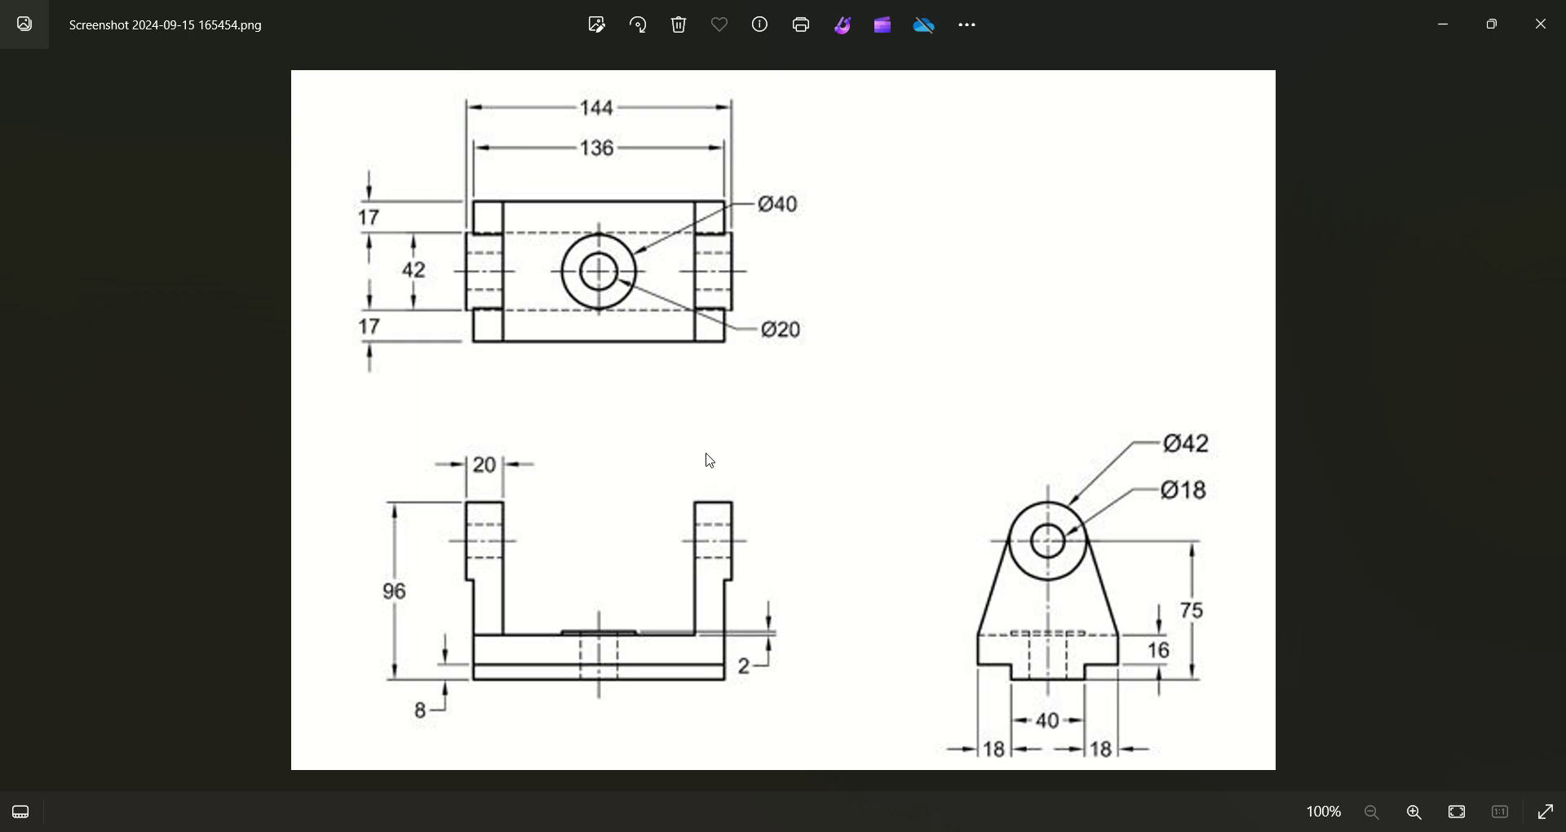
{"action": "key", "text": "alt+Tab"}
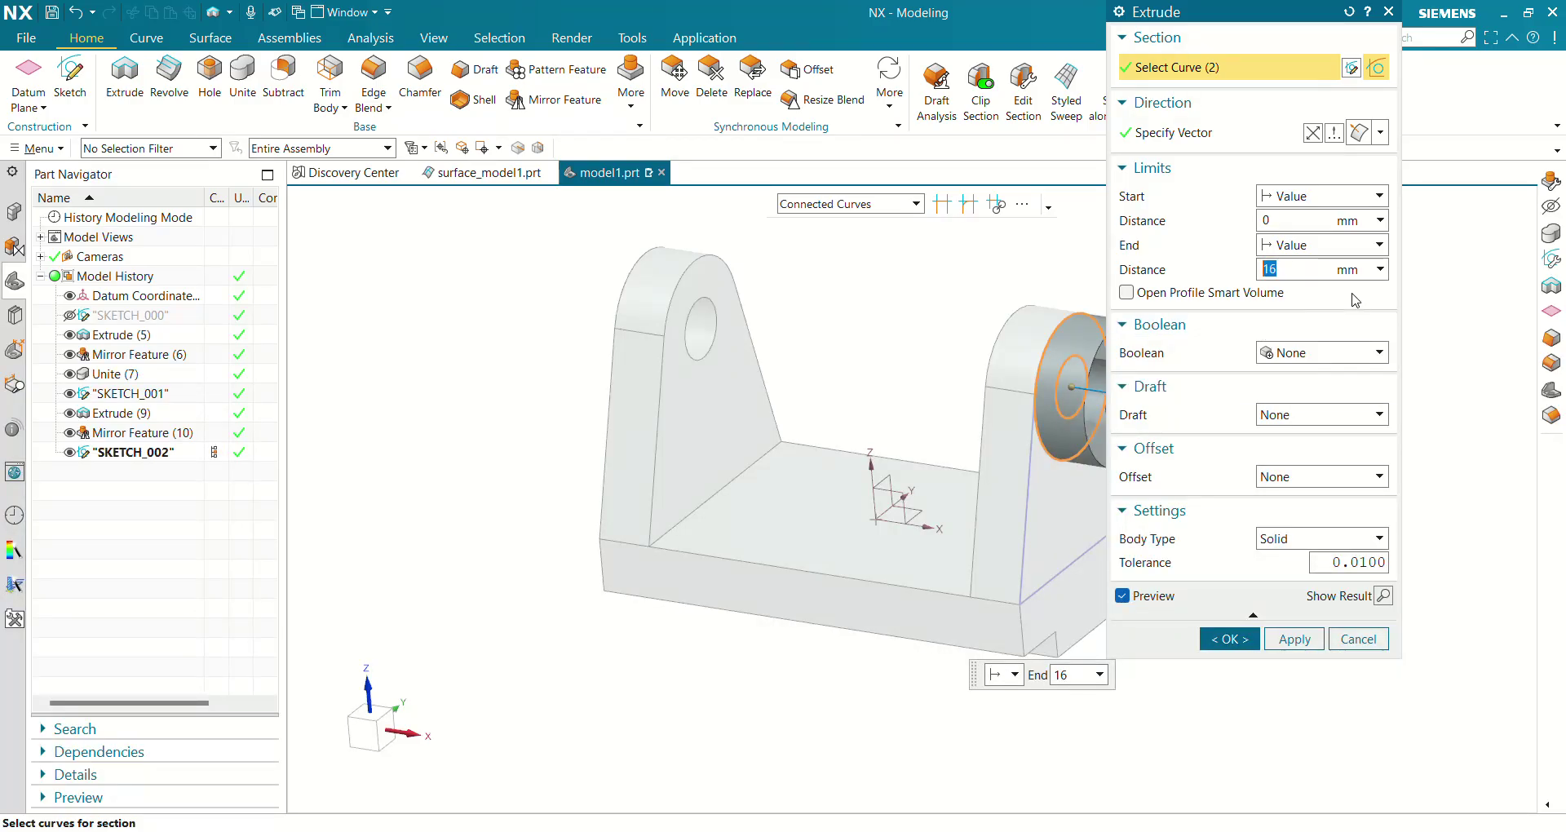
{"action": "left_click", "coordinate": [1230, 639]}
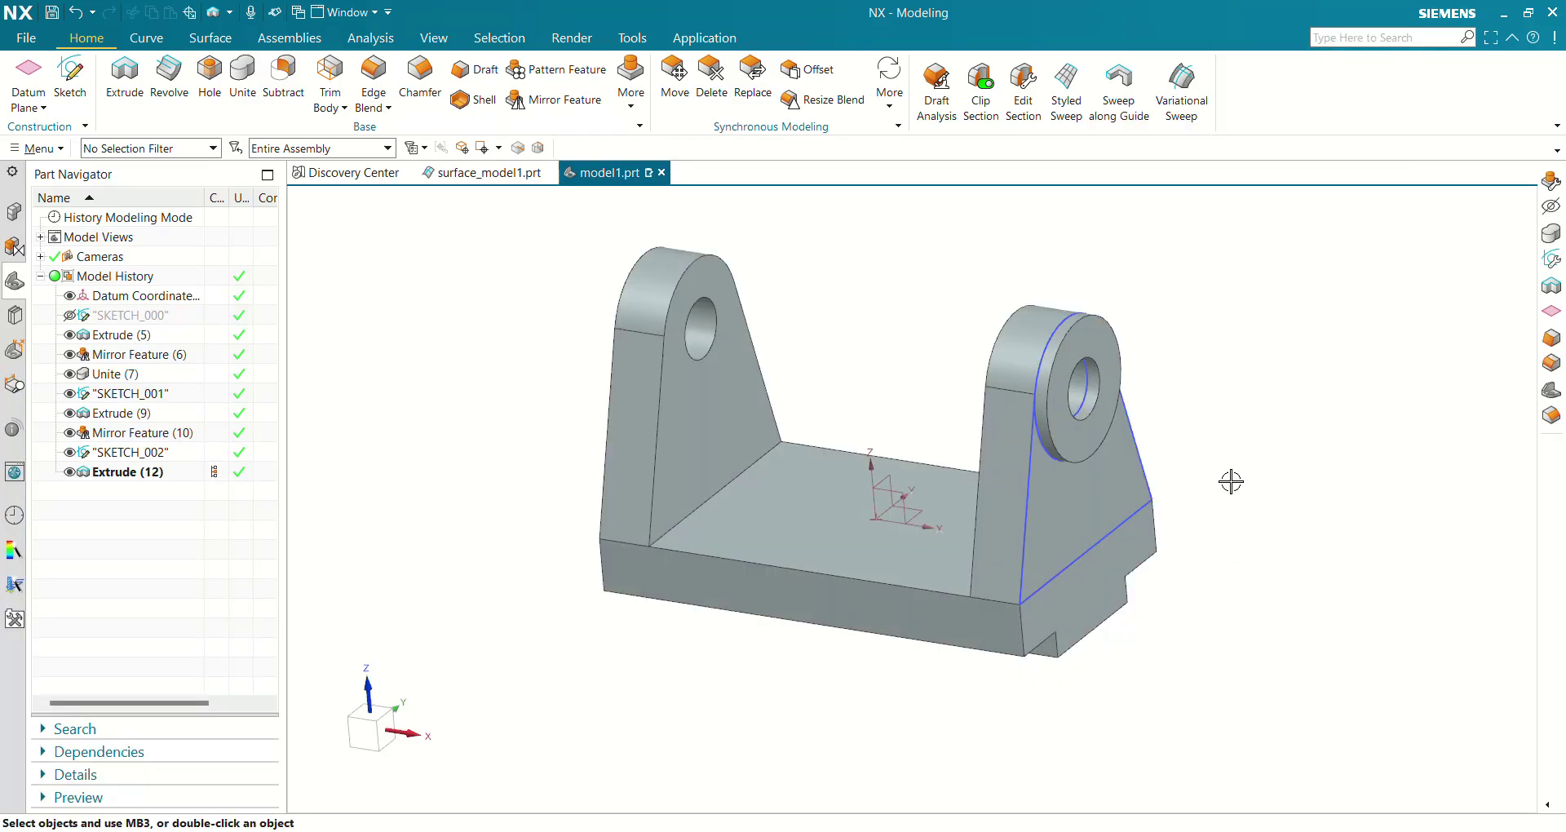
{"action": "middle_click_drag", "start_coordinate": [1208, 399], "coordinate": [1183, 445]}
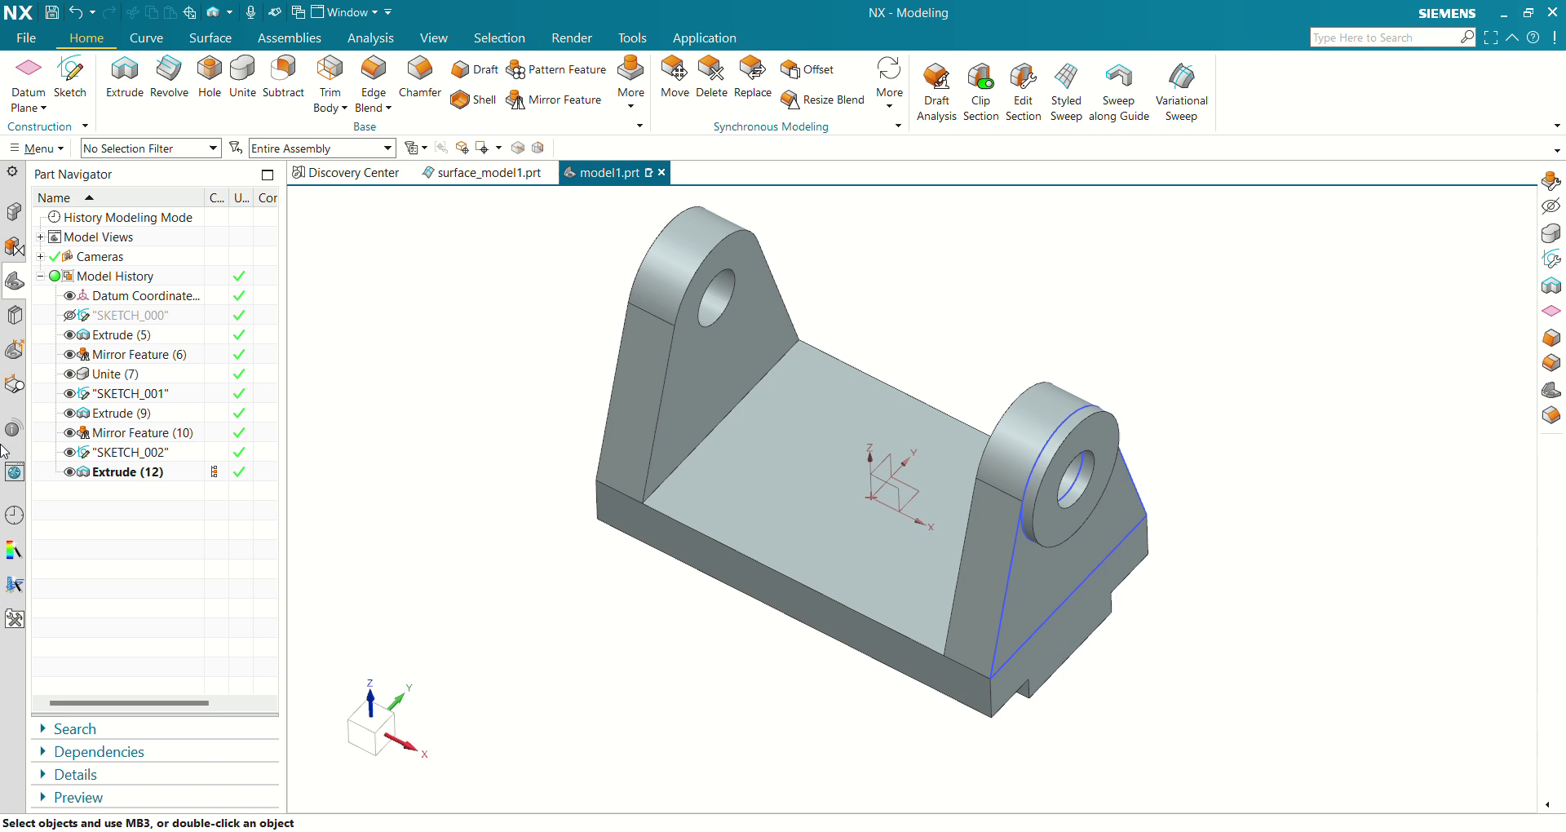
{"action": "double_click", "coordinate": [114, 473]}
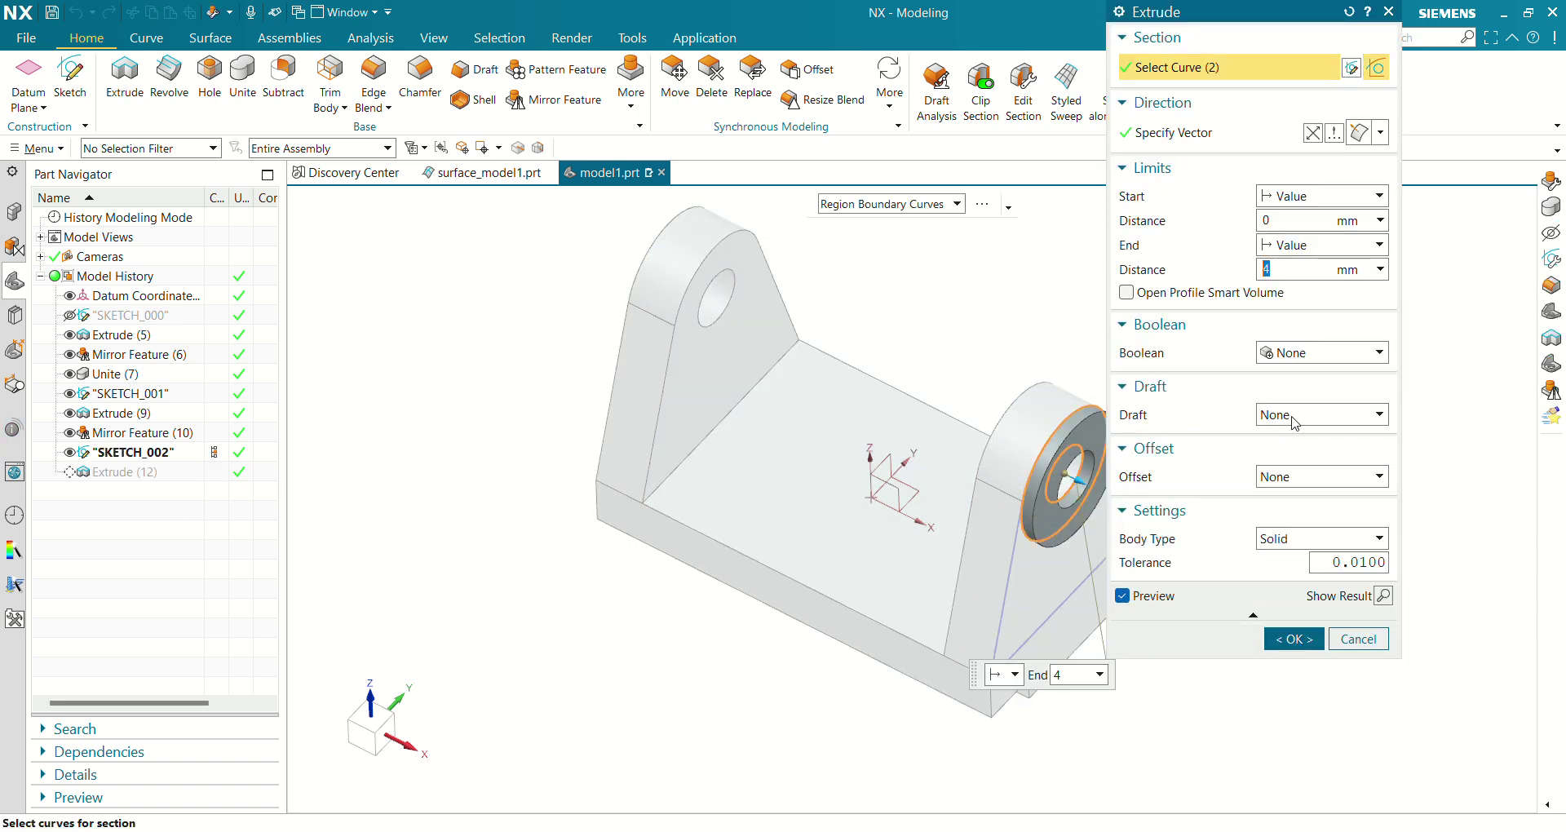
{"action": "left_click", "coordinate": [1309, 353]}
{"action": "left_click", "coordinate": [1289, 385]}
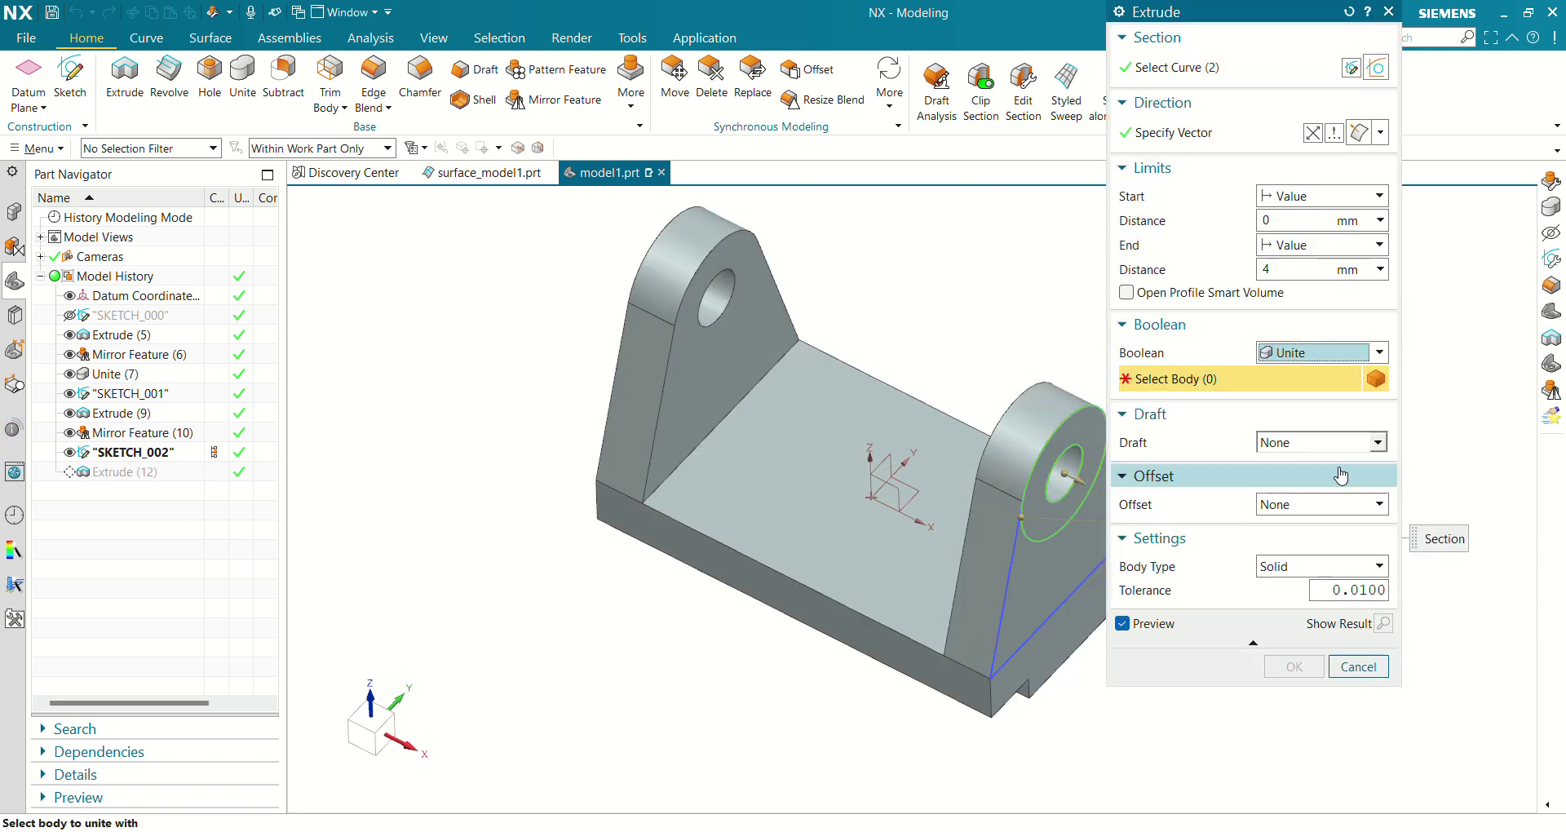
{"action": "left_click", "coordinate": [976, 528]}
Confirm the united ring boss and select Extrude (12) in the history.
{"action": "left_click", "coordinate": [1288, 666]}
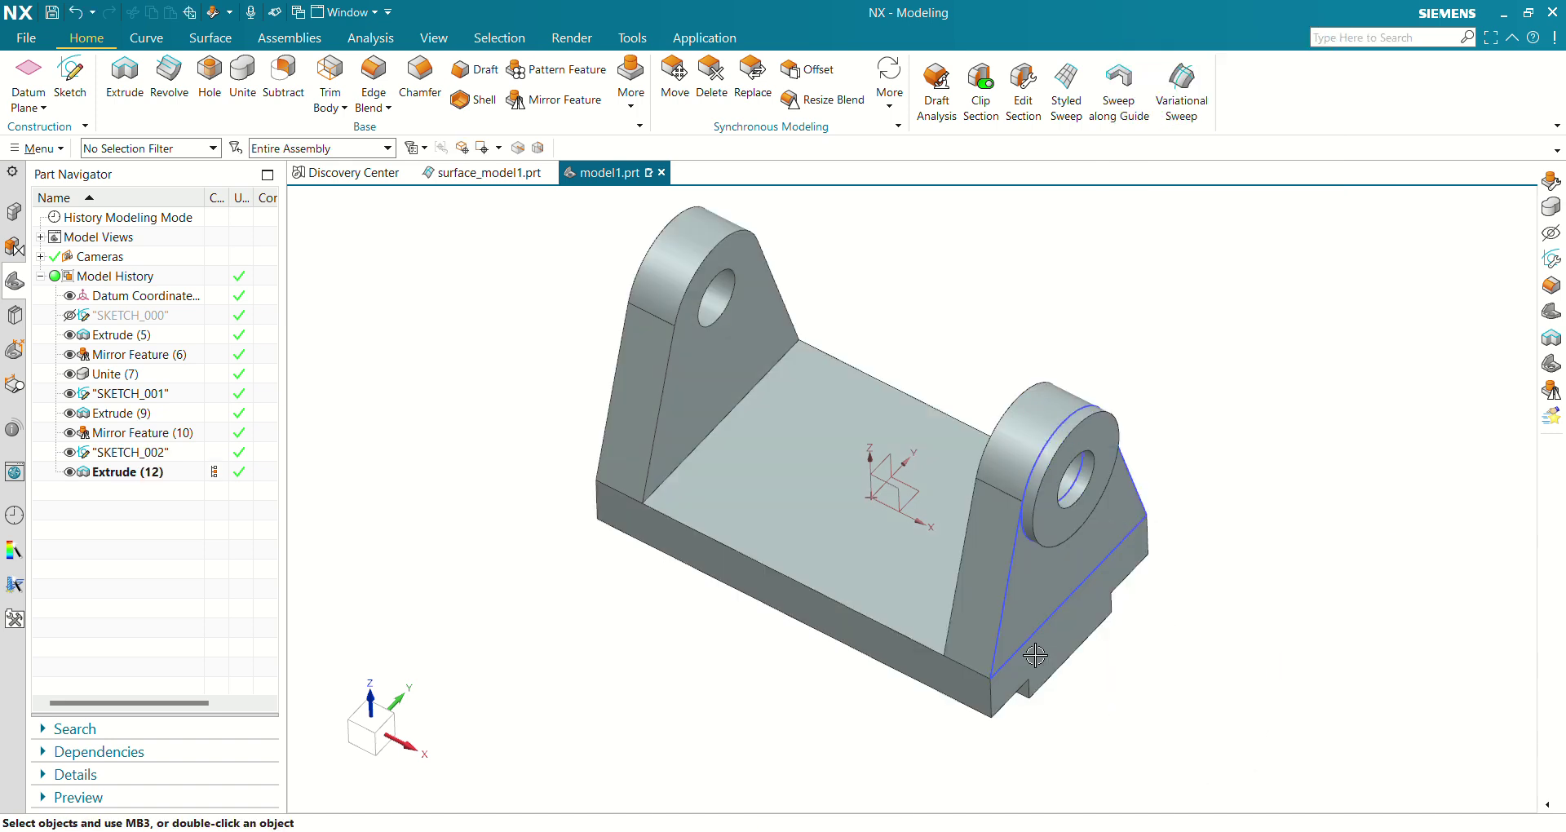
{"action": "middle_click_drag", "start_coordinate": [918, 683], "coordinate": [912, 642]}
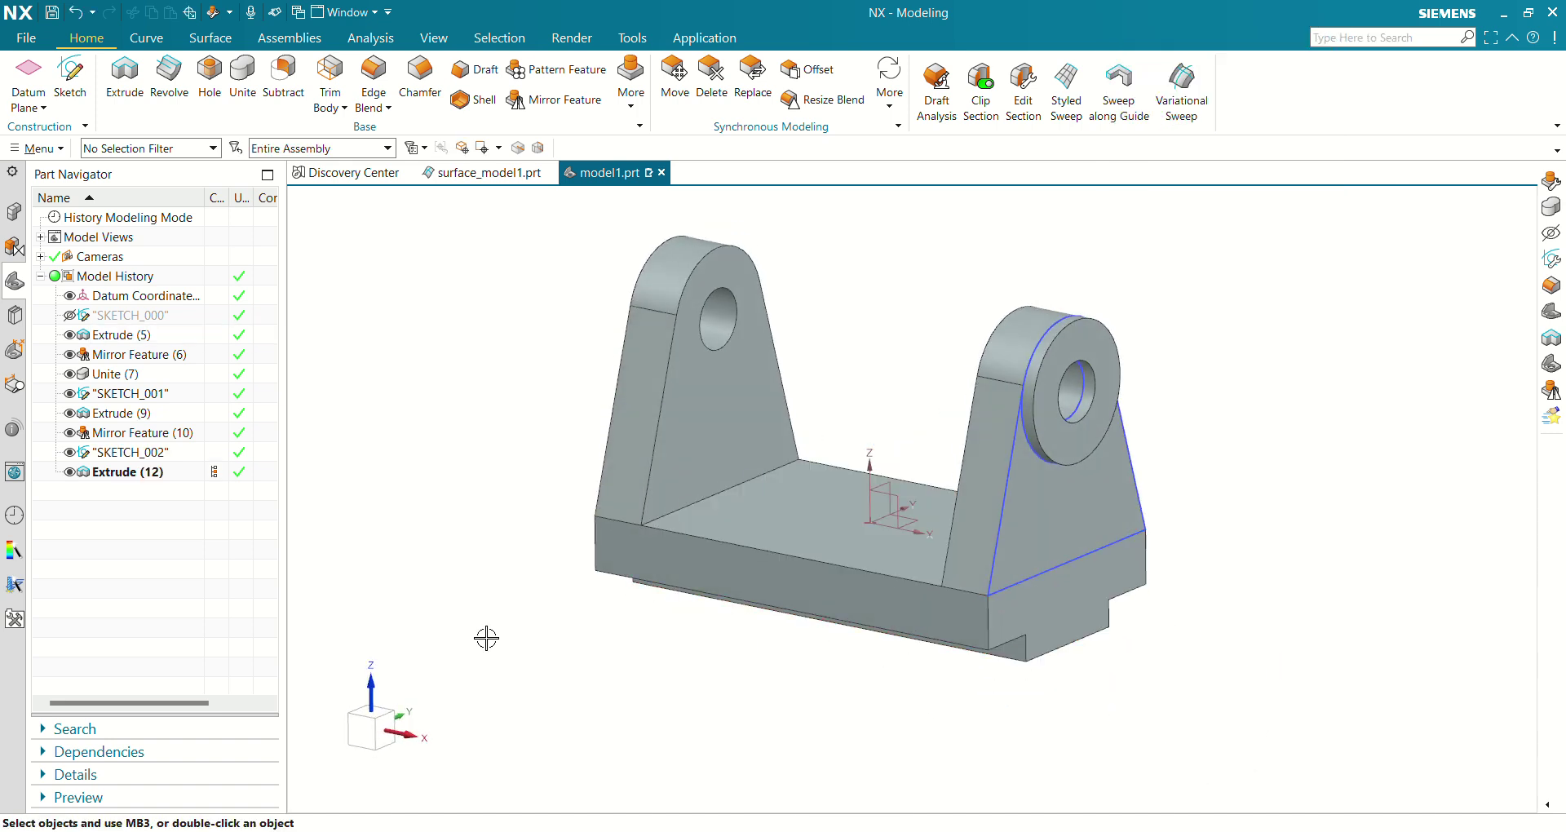
{"action": "left_click", "coordinate": [121, 473]}
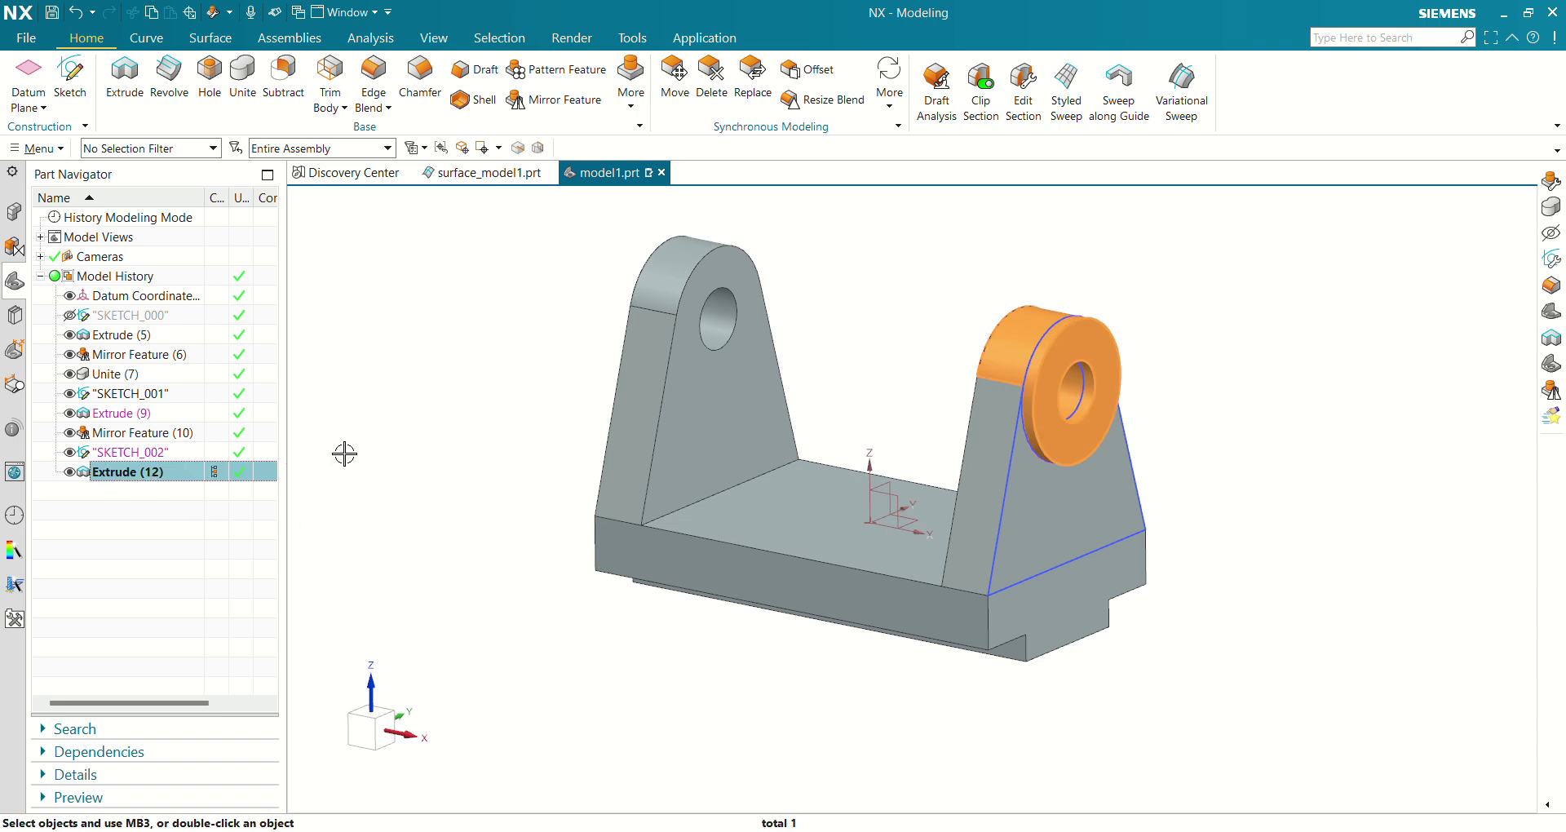
{"action": "key", "text": "Escape"}
{"action": "left_click", "coordinate": [118, 473]}
Mirror the ring boss about the existing YZ datum plane onto the left ear.
{"action": "left_click", "coordinate": [562, 99]}
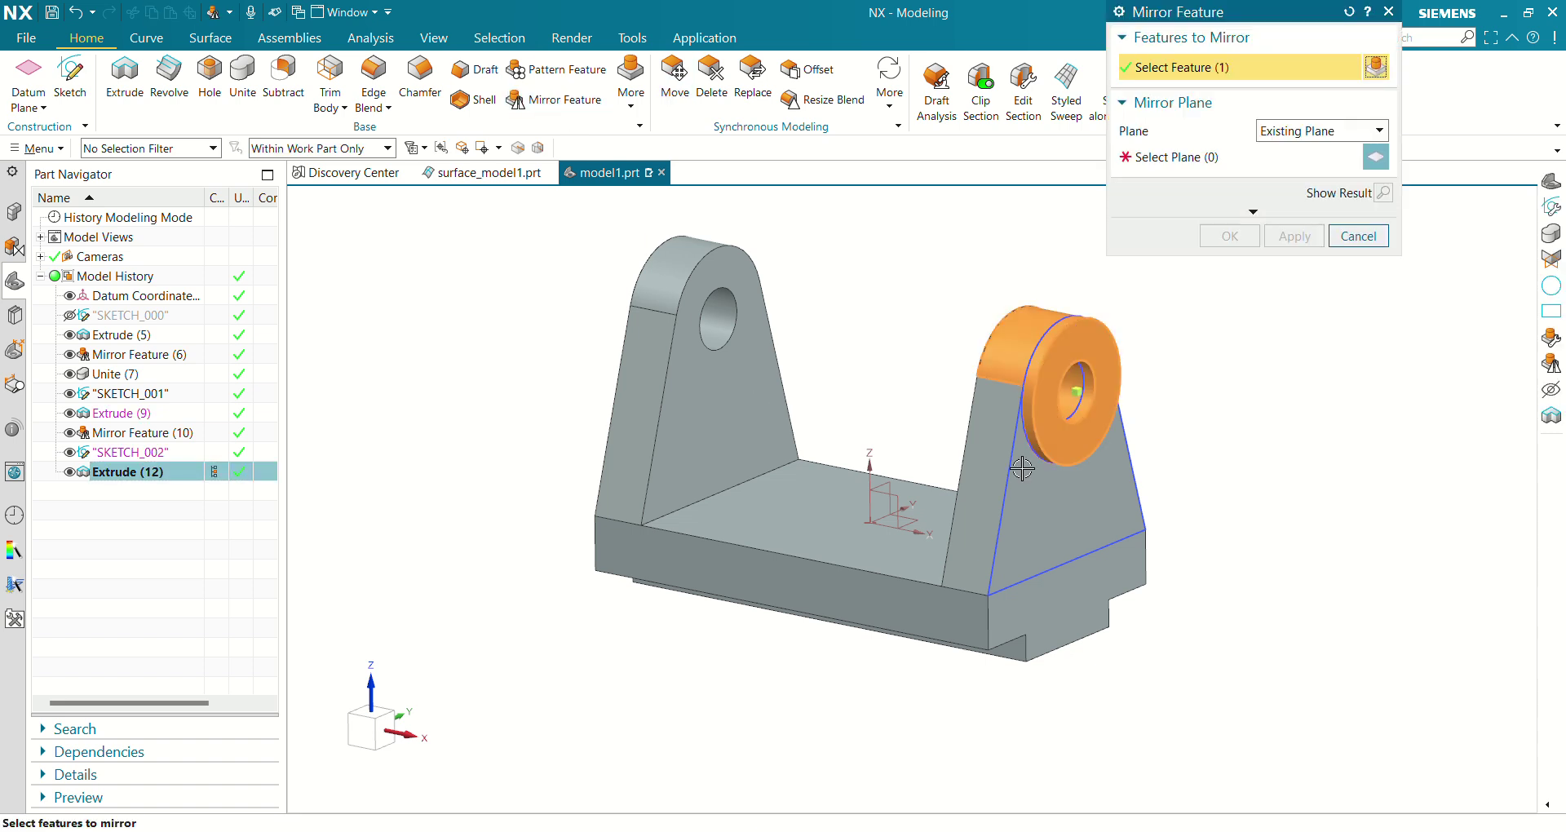
{"action": "left_click", "coordinate": [1305, 130]}
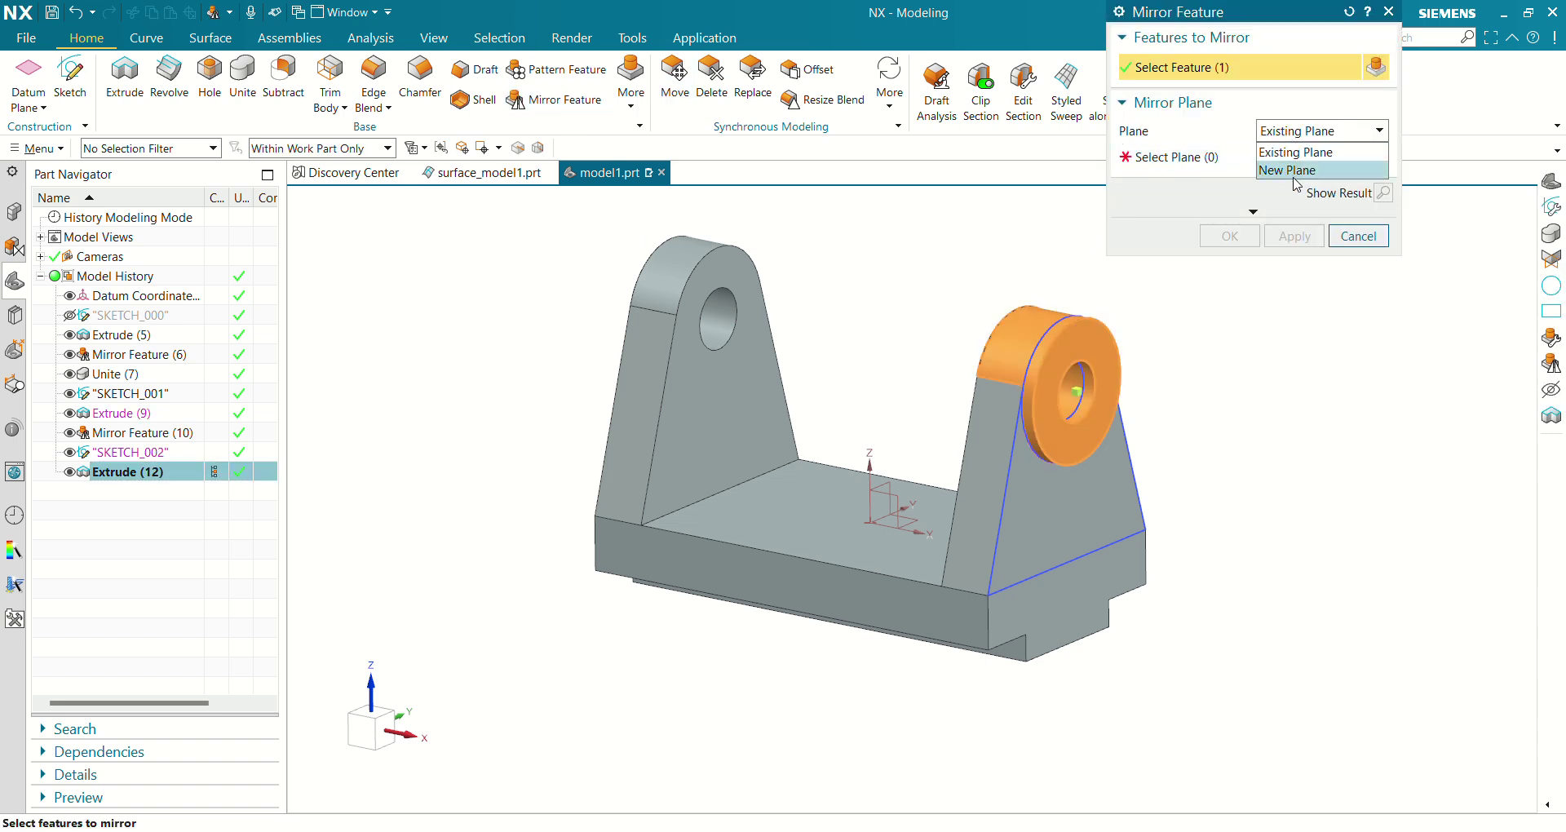
{"action": "left_click", "coordinate": [1300, 154]}
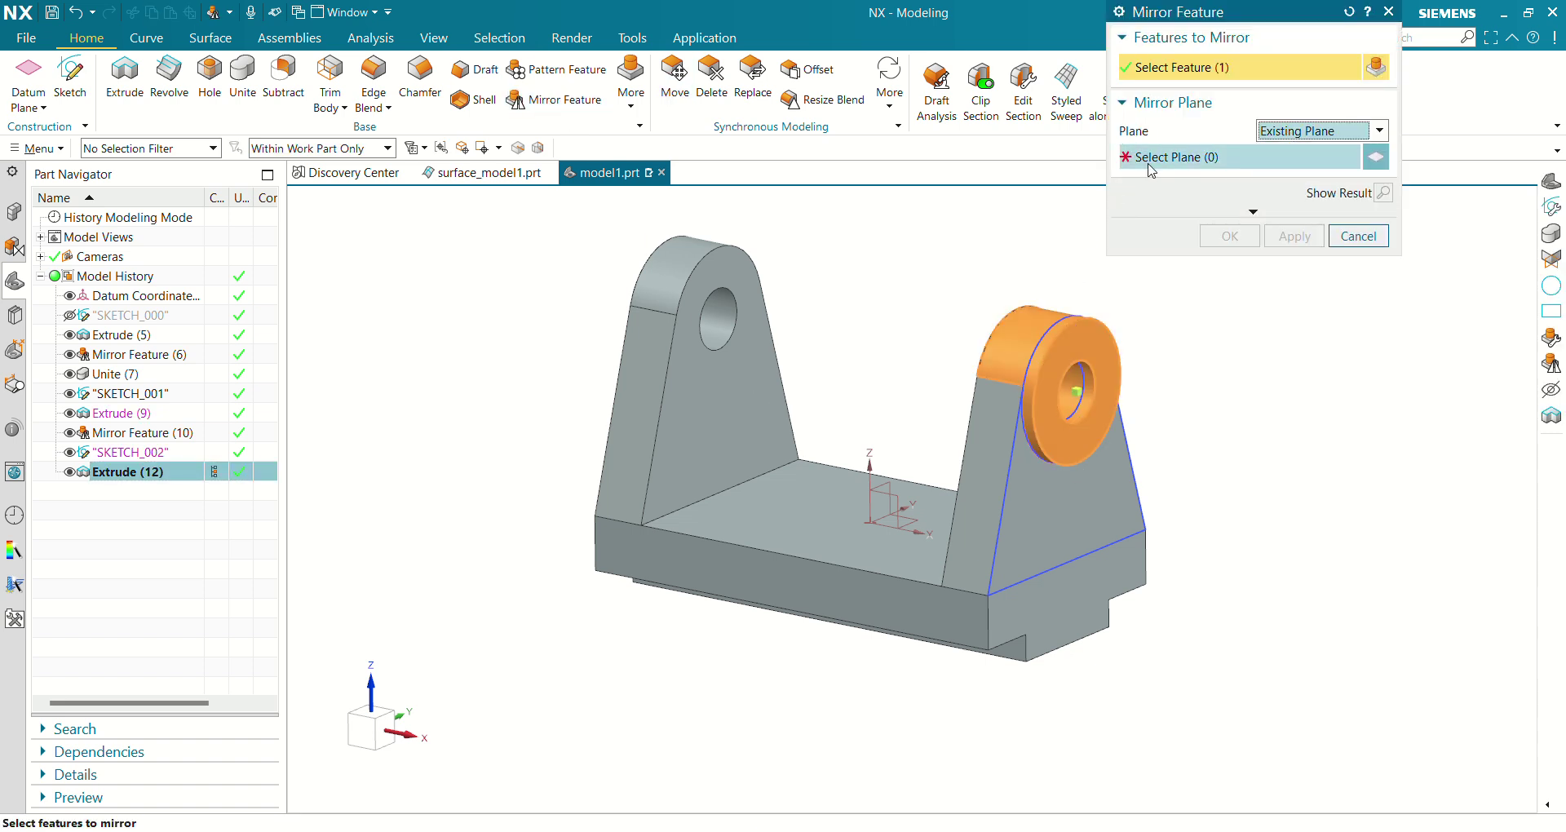
{"action": "left_click", "coordinate": [889, 484]}
{"action": "left_click", "coordinate": [1232, 236]}
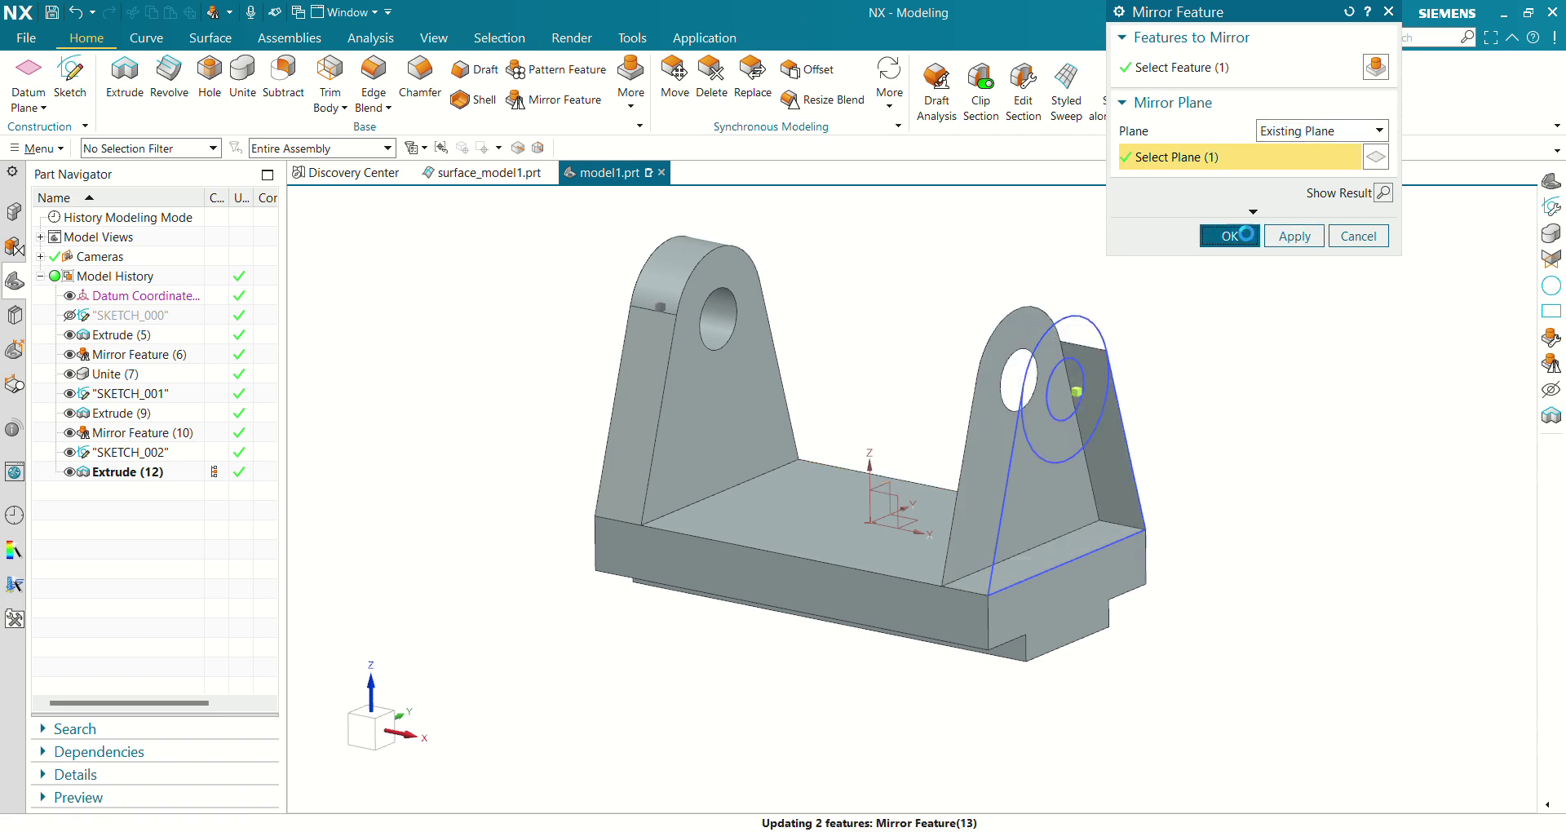
{"action": "mouse_move", "coordinate": [959, 446]}
{"action": "middle_mouse_down"}
{"action": "mouse_move", "coordinate": [914, 461]}
{"action": "mouse_move", "coordinate": [856, 522]}
{"action": "middle_mouse_up"}
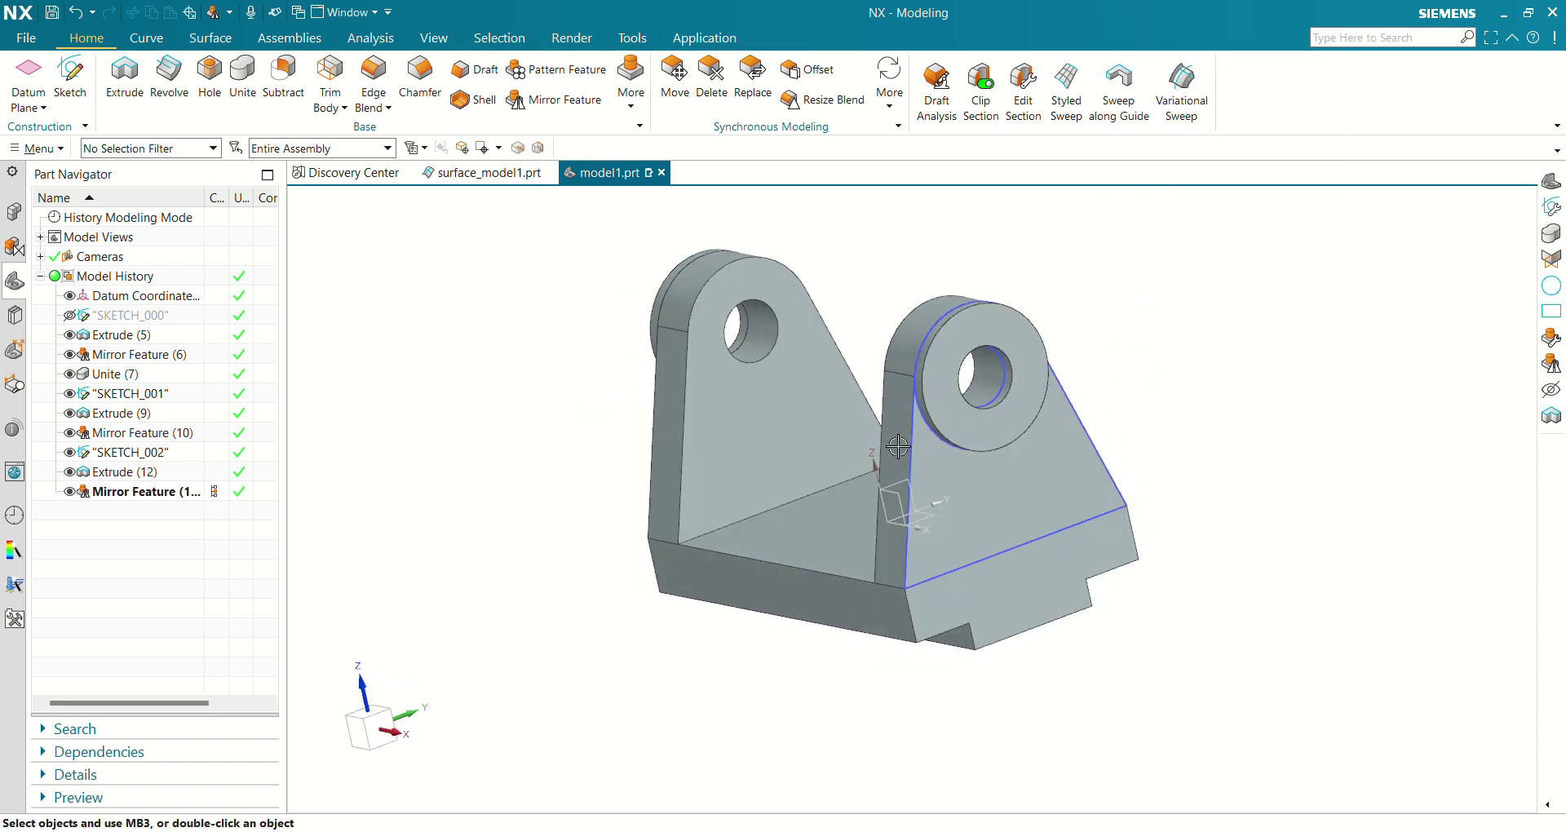
{"action": "key", "text": "alt+Tab"}
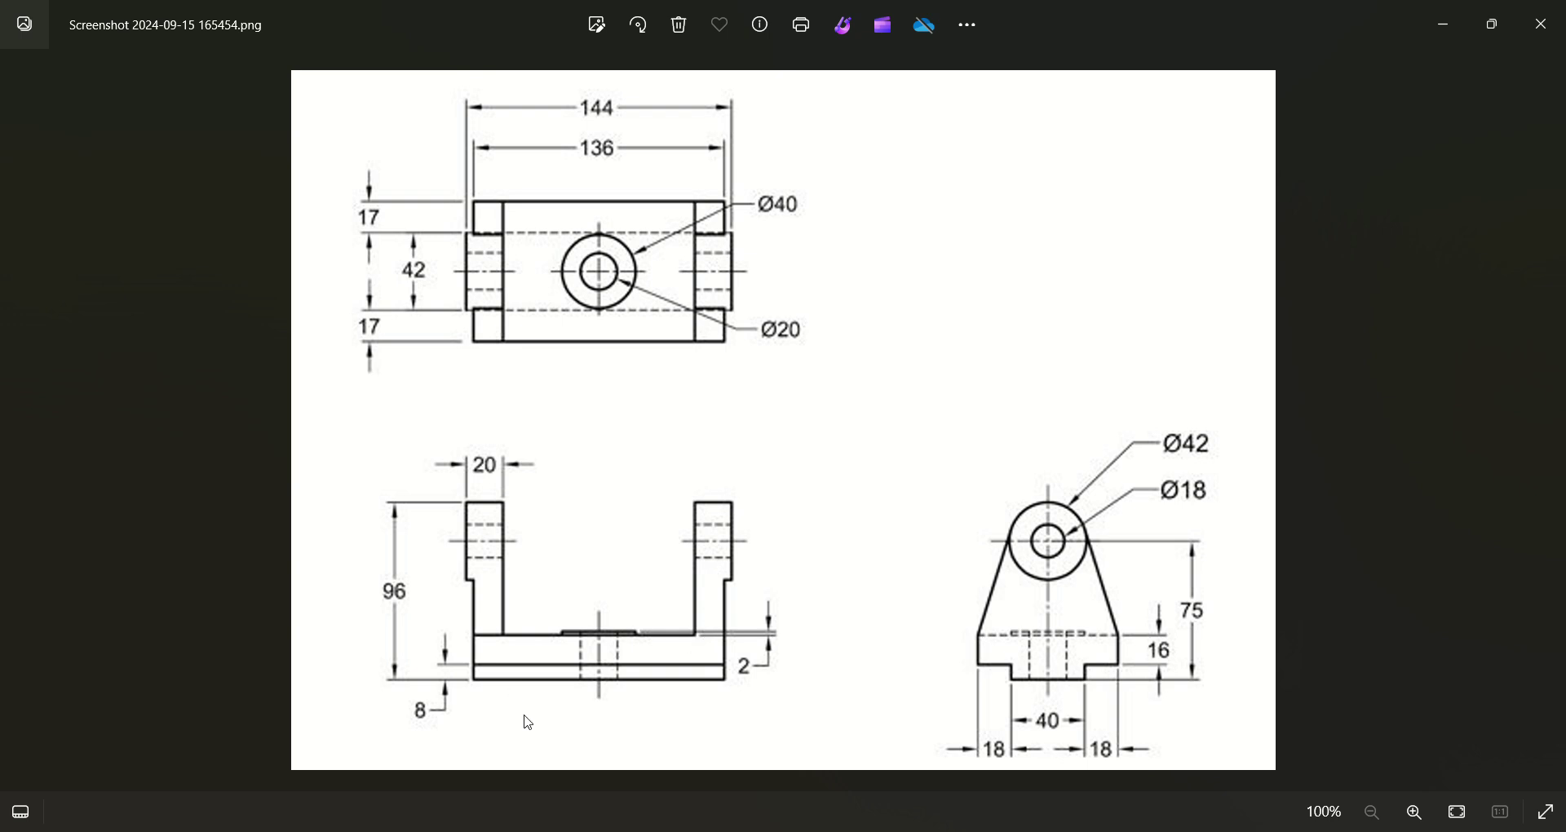
{"action": "key", "text": "alt+Tab"}
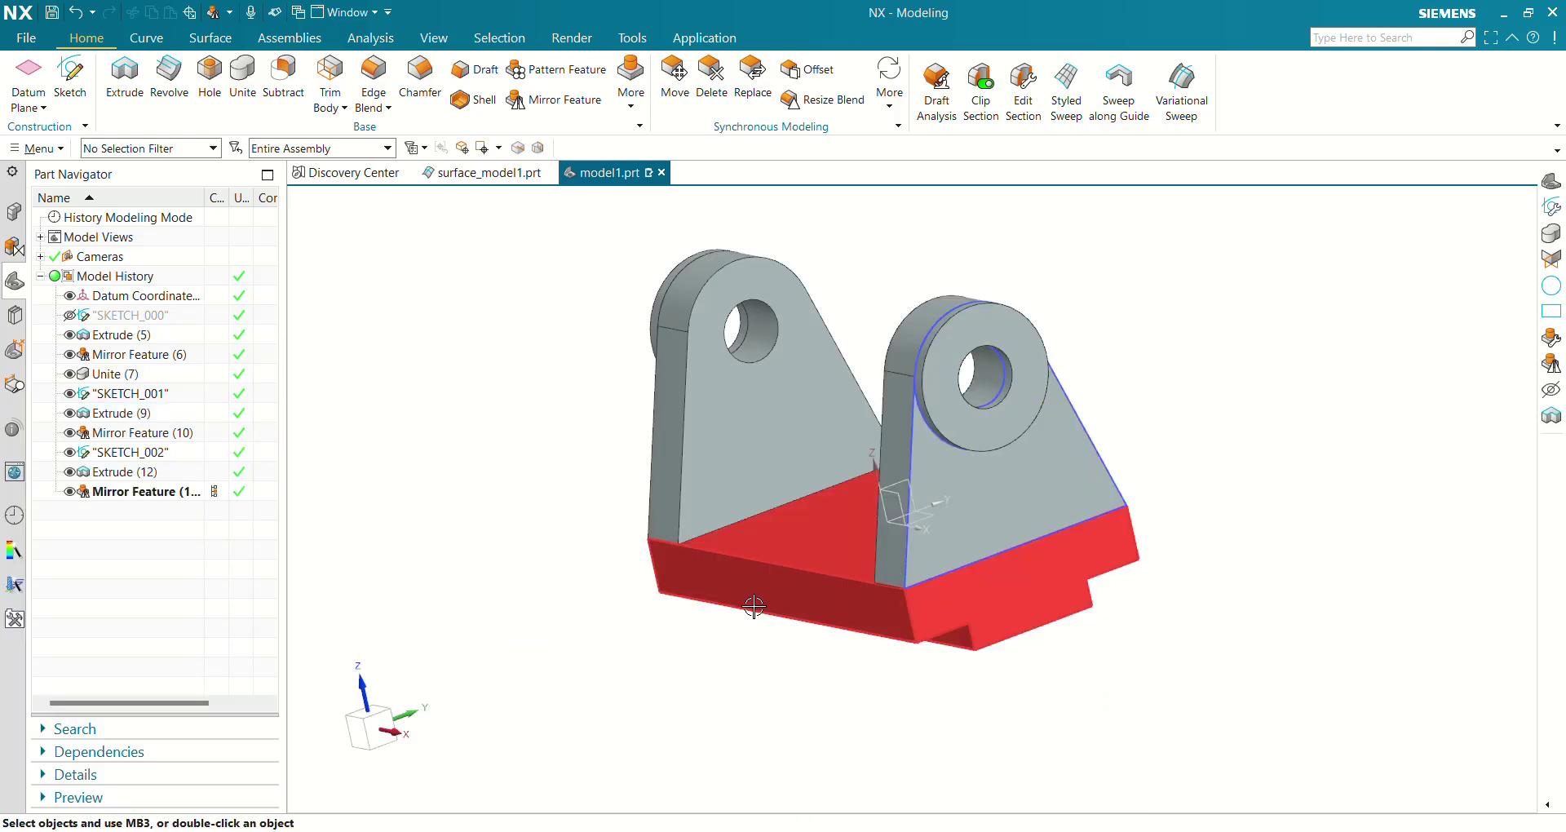
Start a new sketch on the base's top face.
{"action": "mouse_move", "coordinate": [755, 604]}
{"action": "middle_mouse_down"}
{"action": "mouse_move", "coordinate": [790, 681]}
{"action": "mouse_move", "coordinate": [750, 712]}
{"action": "mouse_move", "coordinate": [811, 650]}
{"action": "mouse_move", "coordinate": [620, 490]}
{"action": "middle_mouse_up"}
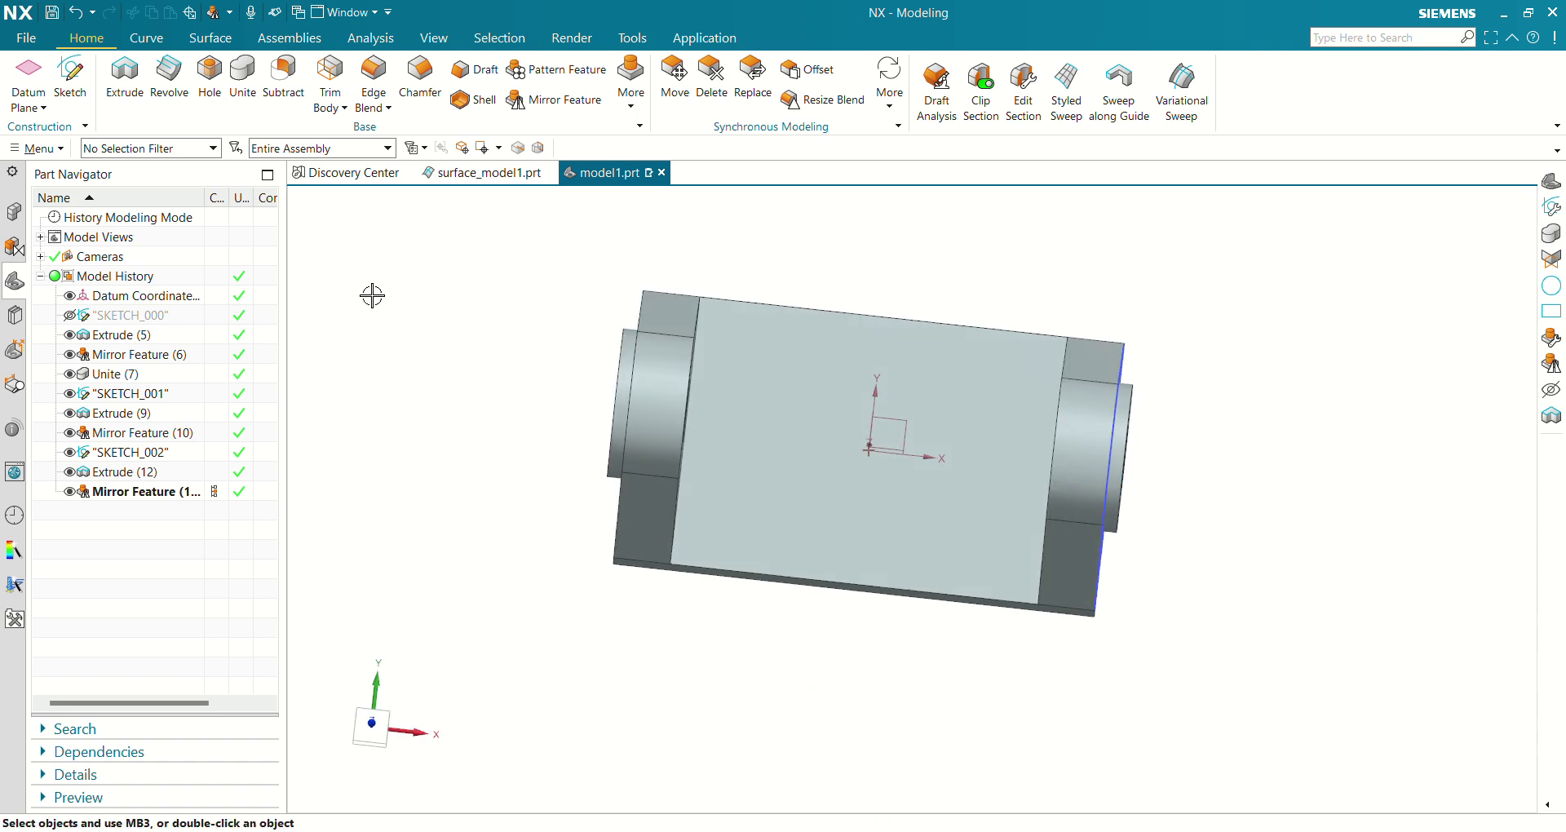
{"action": "left_click", "coordinate": [73, 92]}
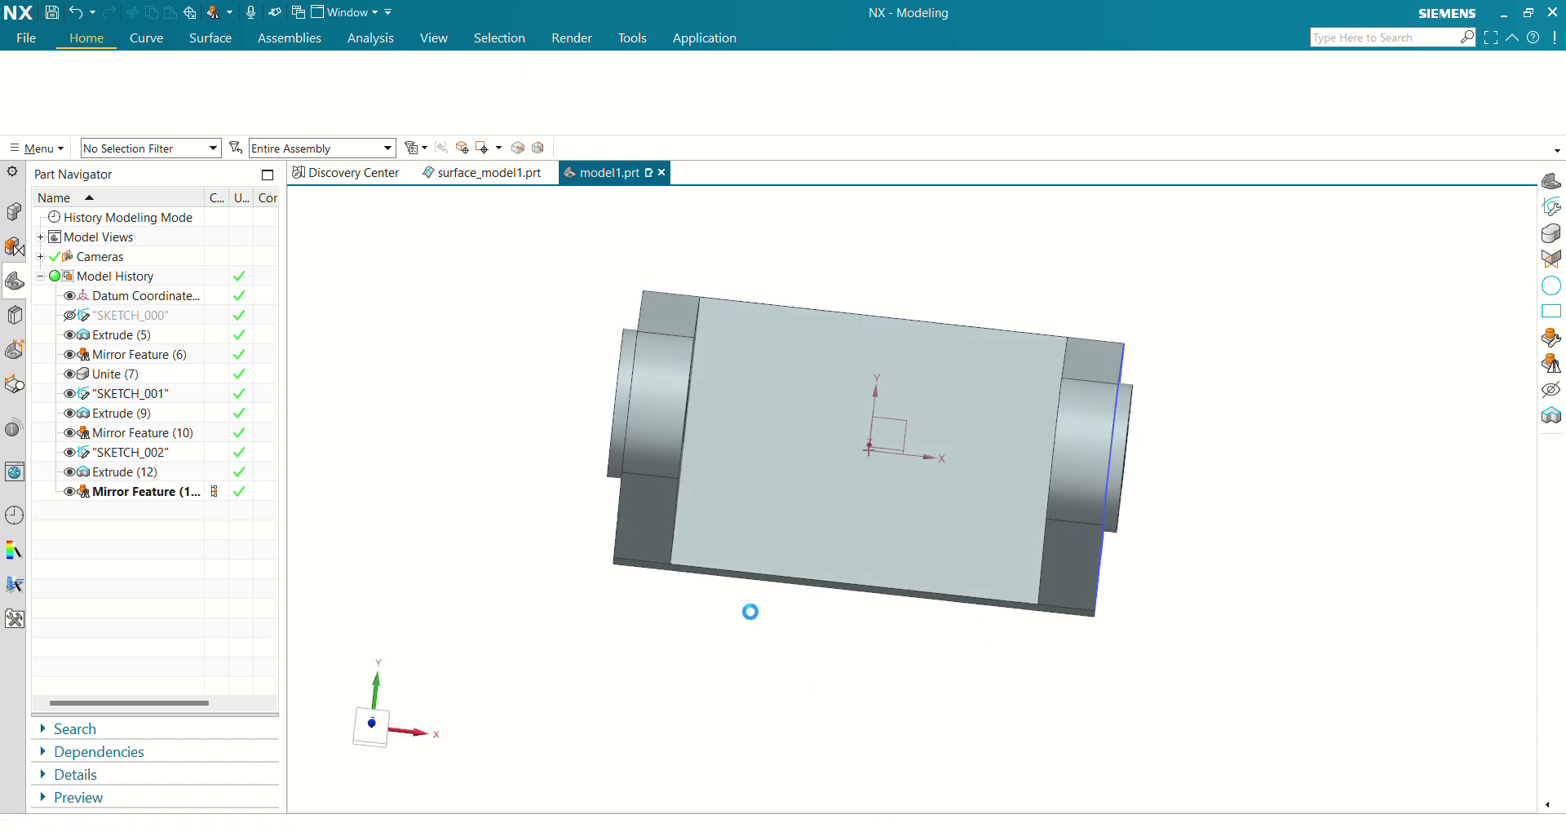
{"action": "left_click", "coordinate": [790, 468]}
{"action": "left_click", "coordinate": [1295, 330]}
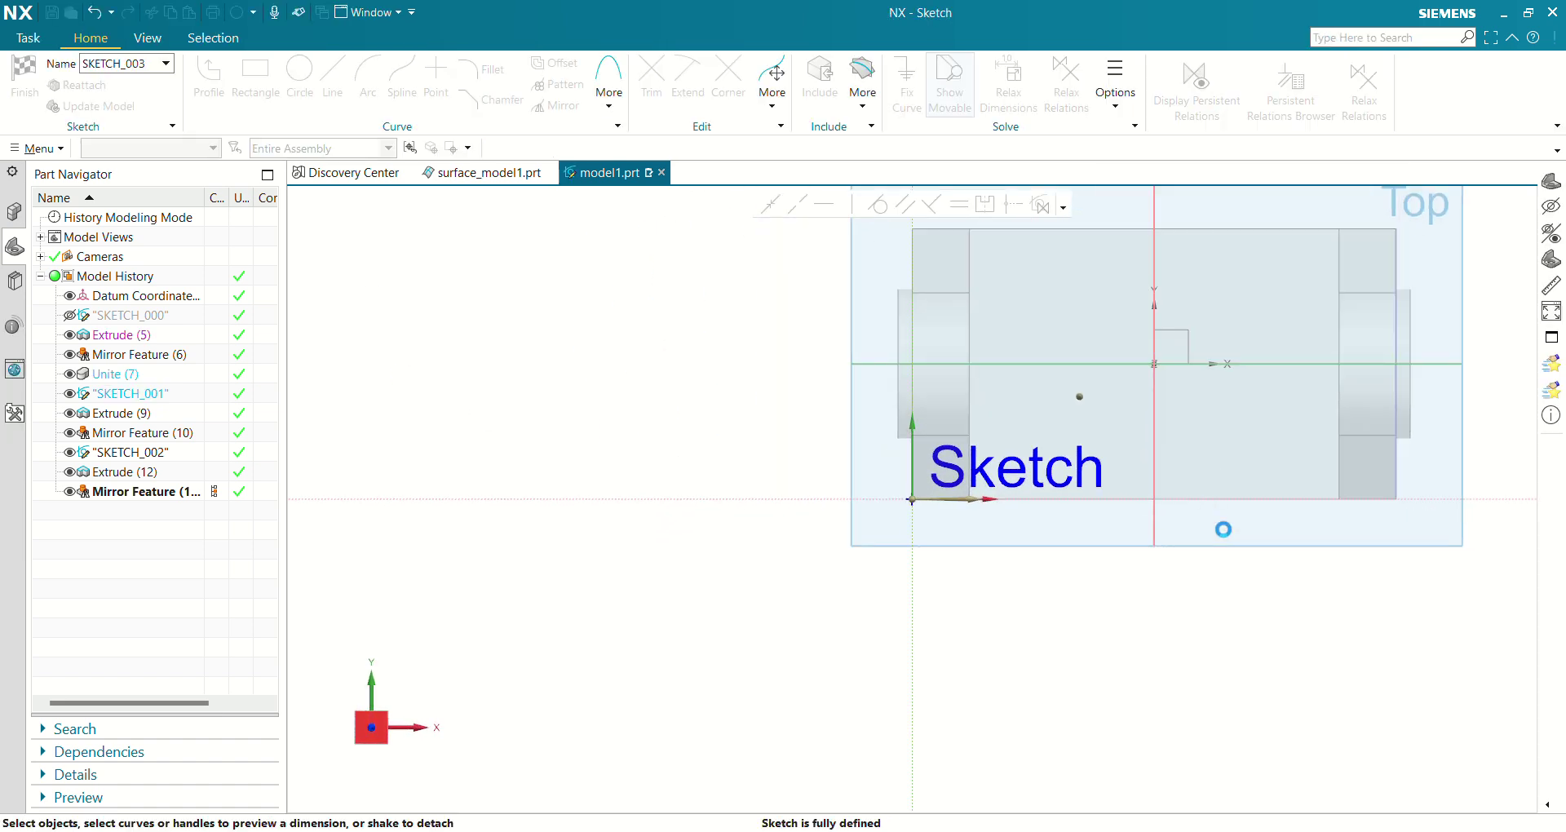
{"action": "key", "text": "alt+Tab"}
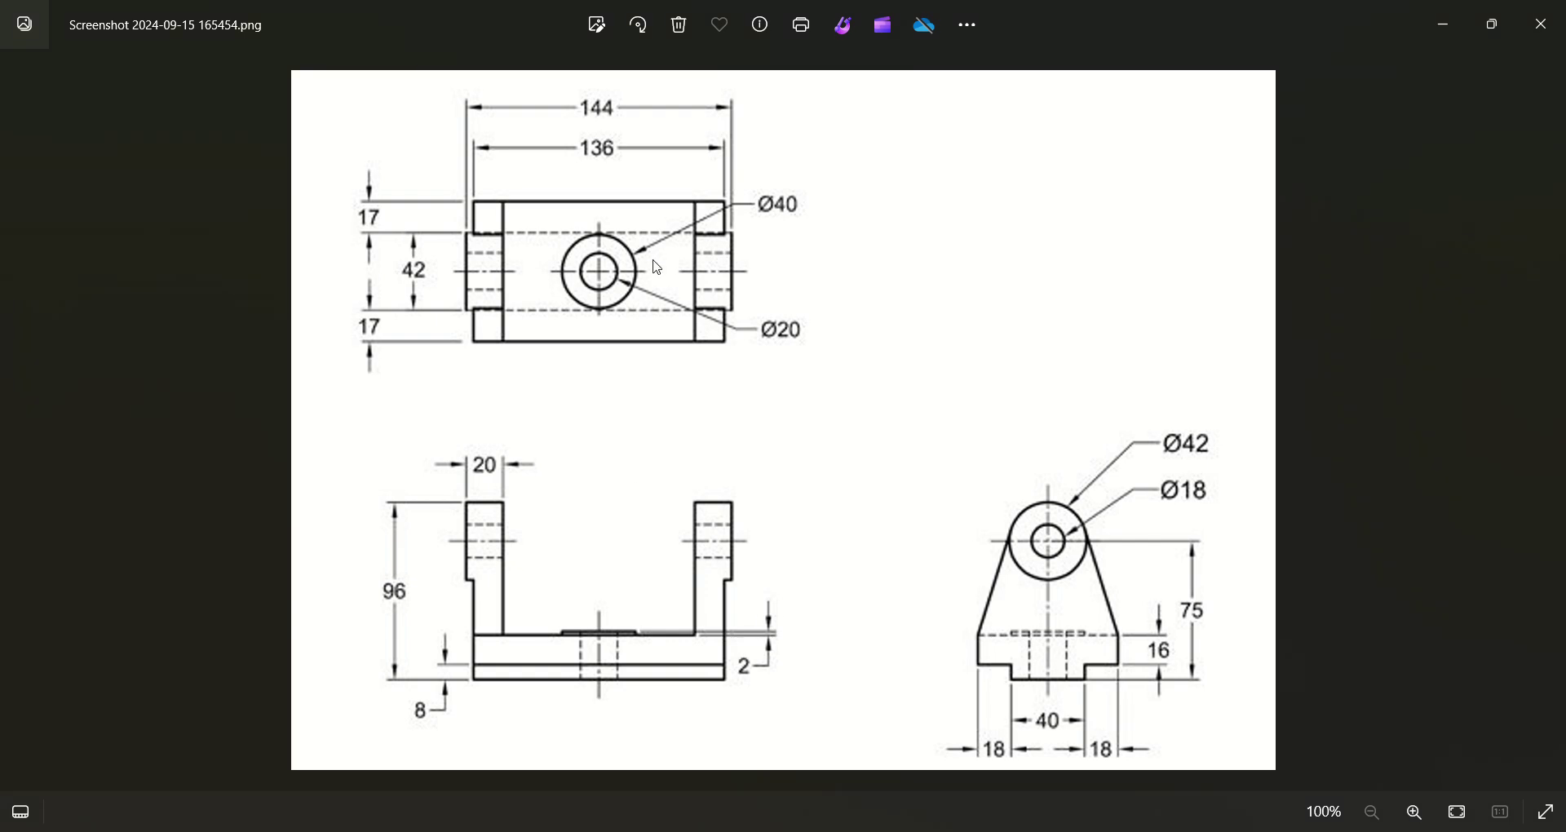
{"action": "key", "text": "alt+Tab"}
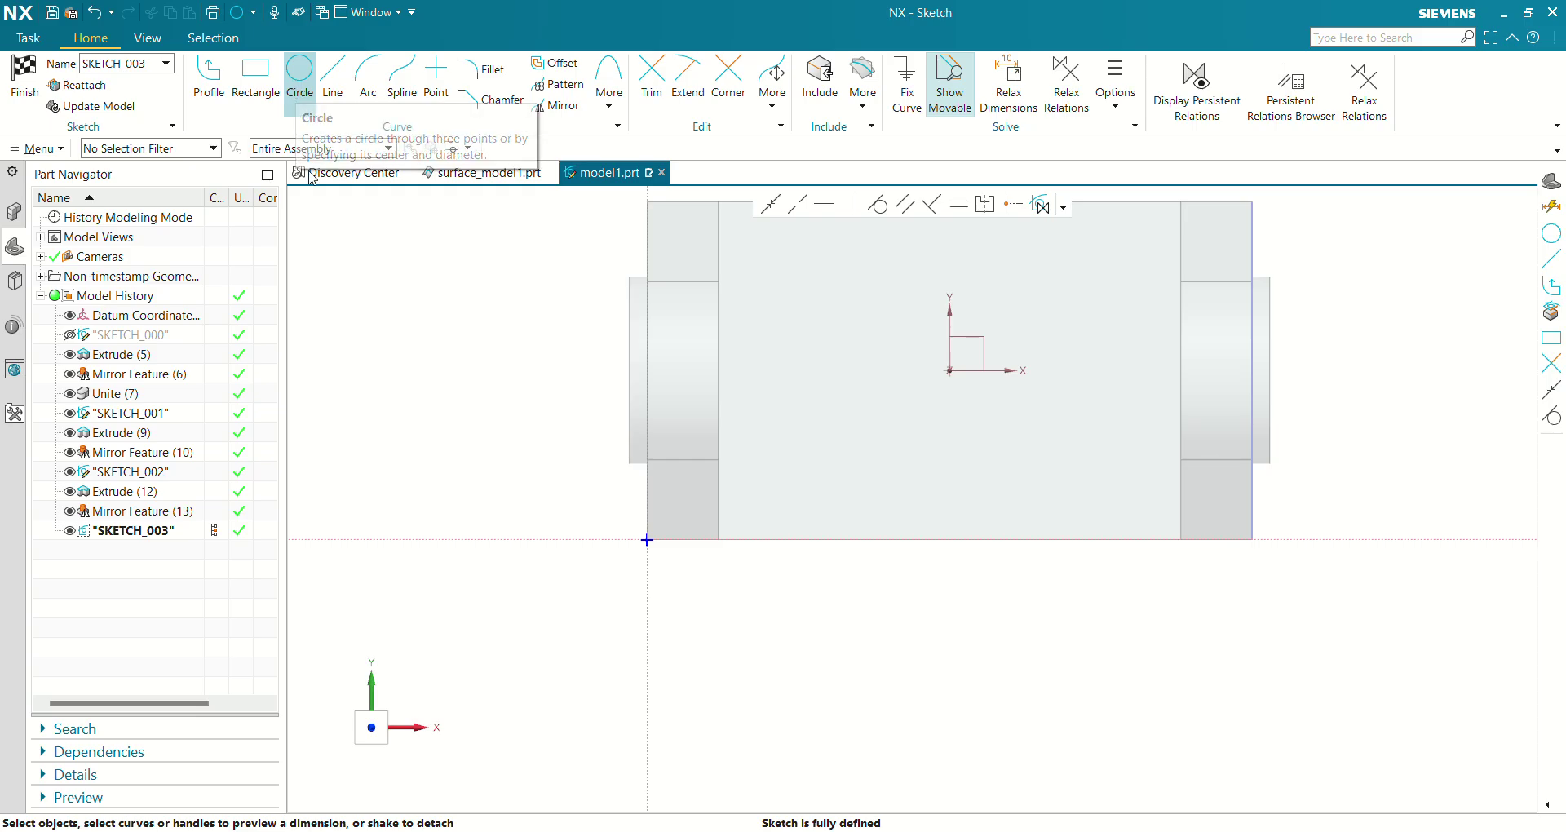
{"action": "key", "text": "alt+Tab"}
{"action": "key", "text": "alt+Tab"}
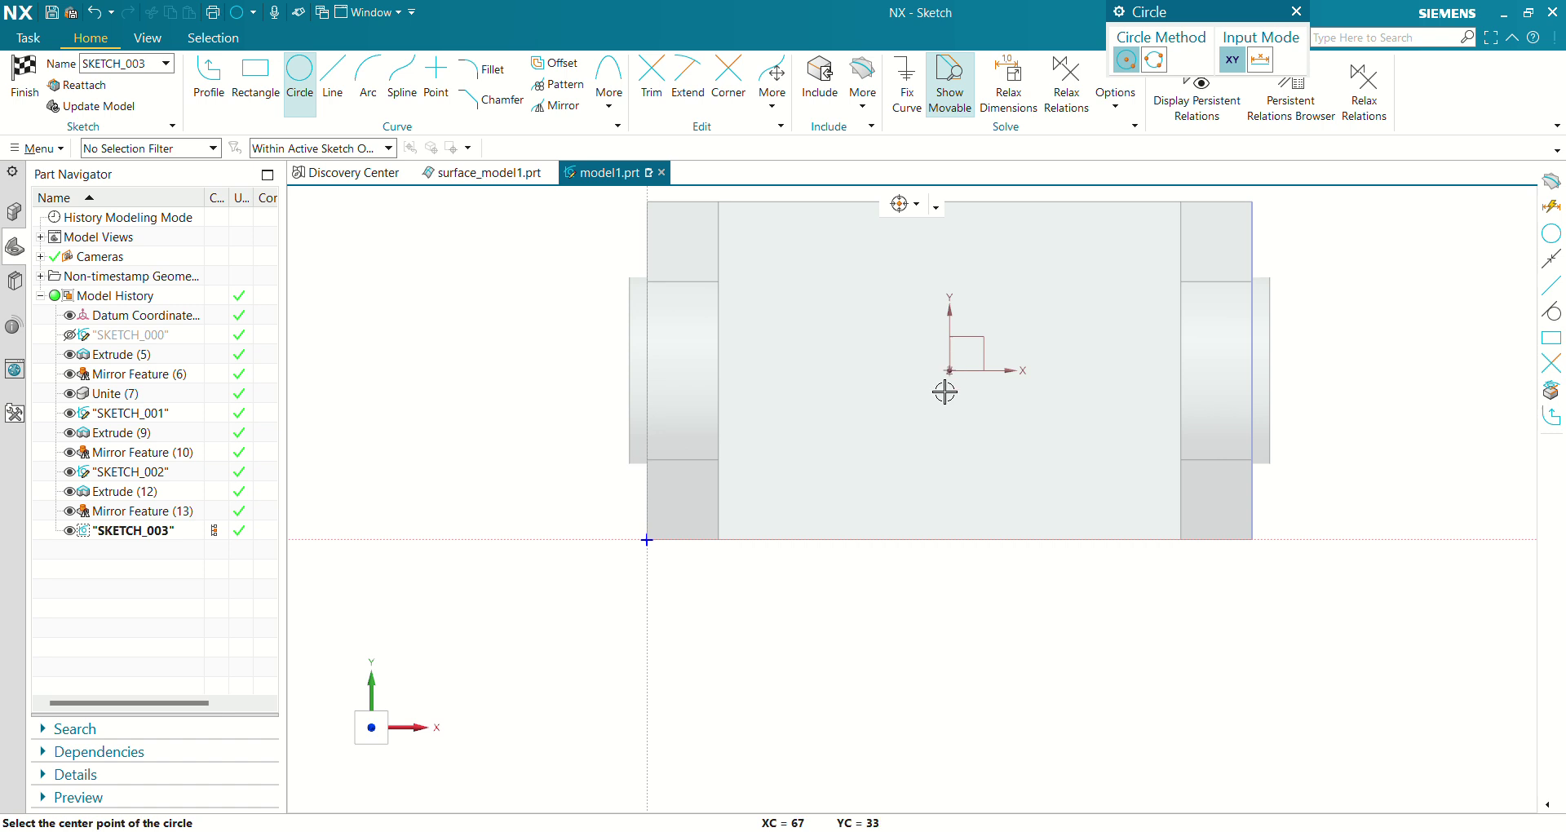
Draw two trial concentric circles on the base's top face.
{"action": "left_click", "coordinate": [910, 362]}
{"action": "left_click", "coordinate": [973, 411]}
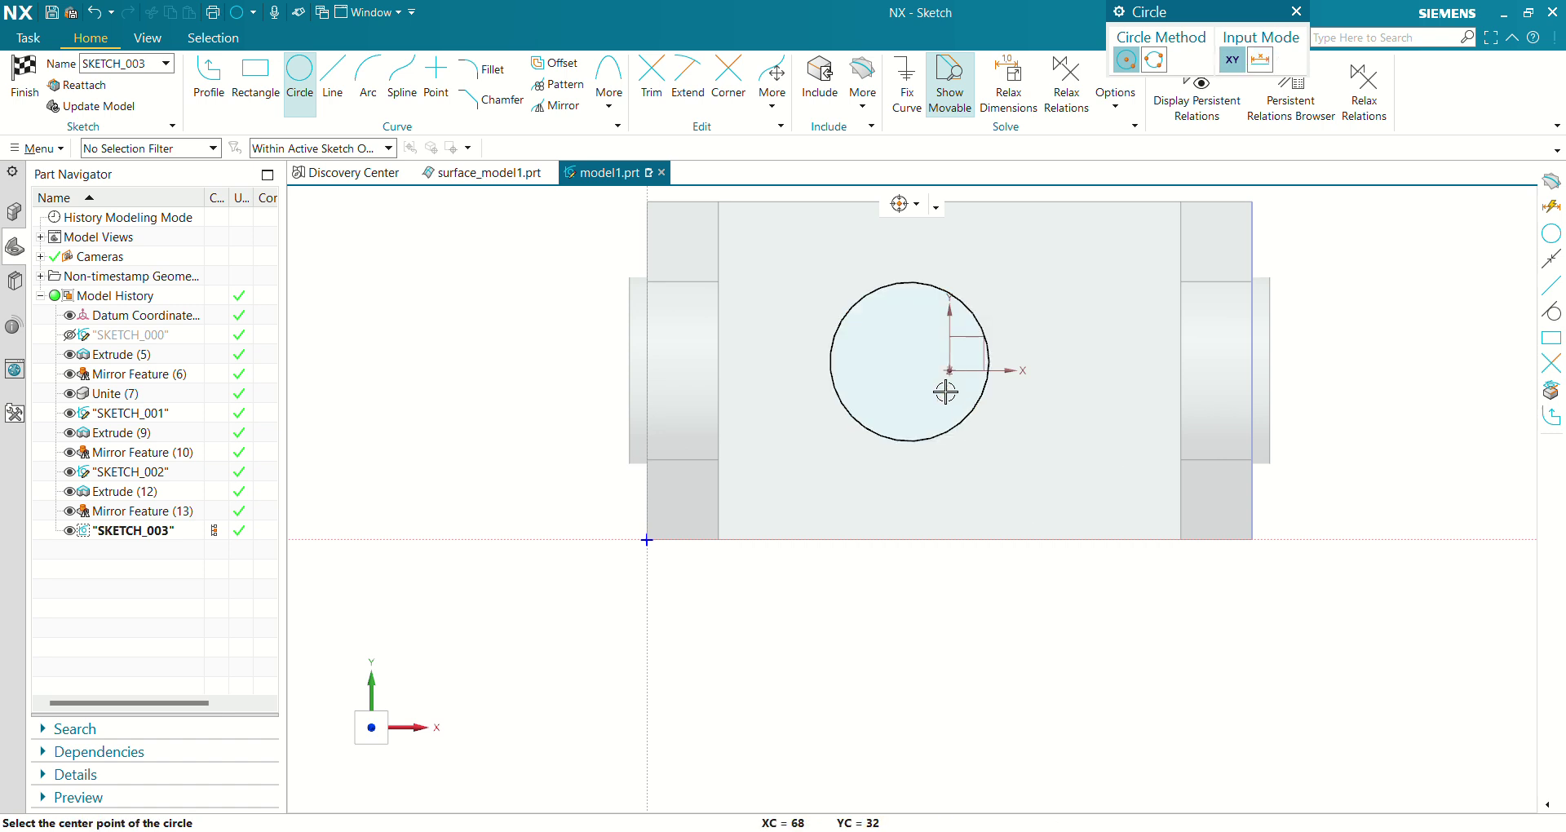
{"action": "left_click", "coordinate": [910, 361]}
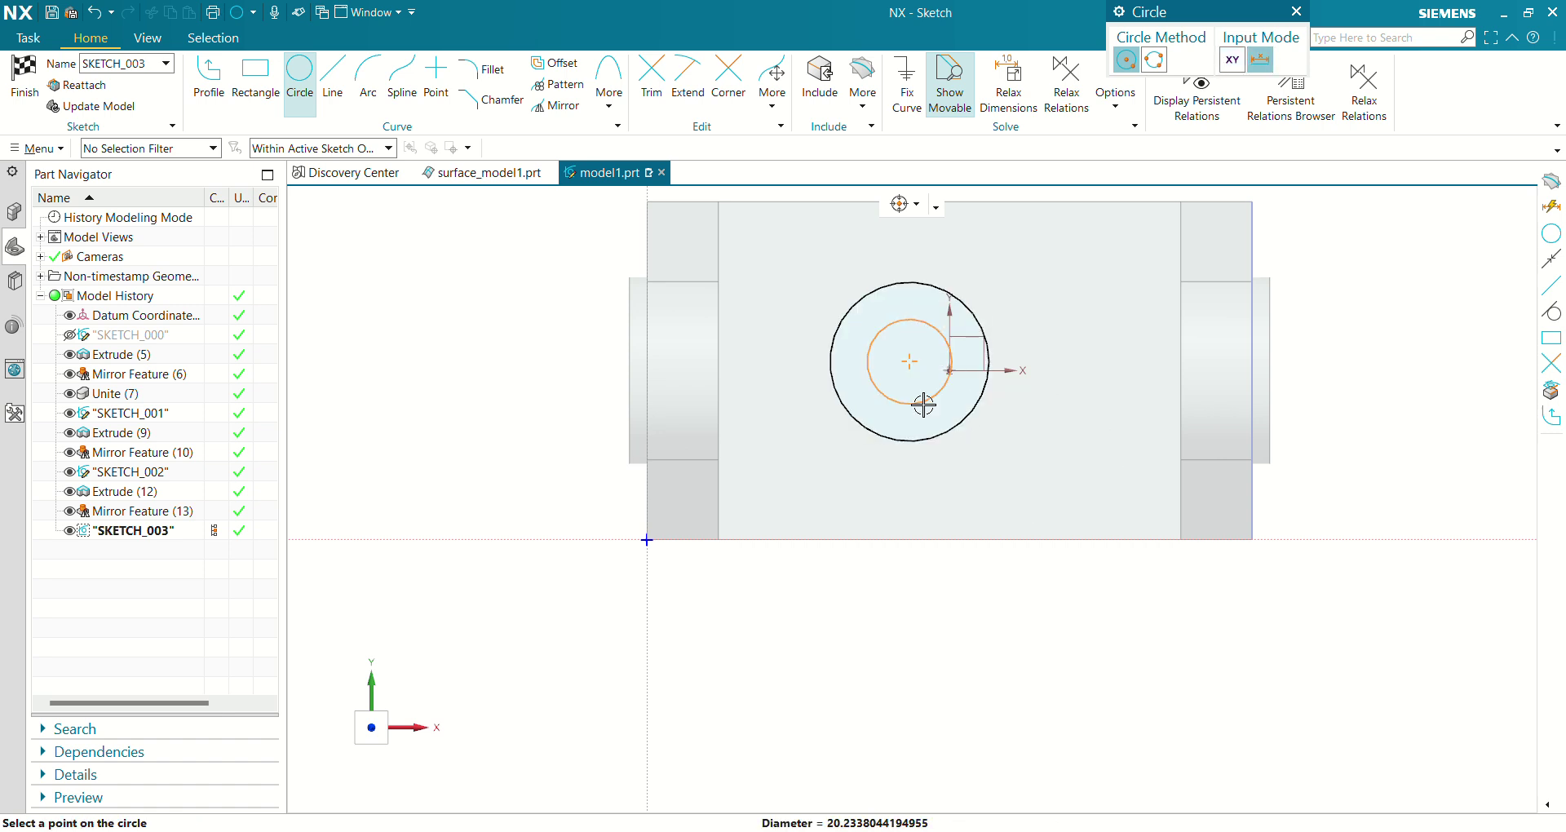
{"action": "left_click", "coordinate": [925, 405]}
{"action": "key", "text": "Escape"}
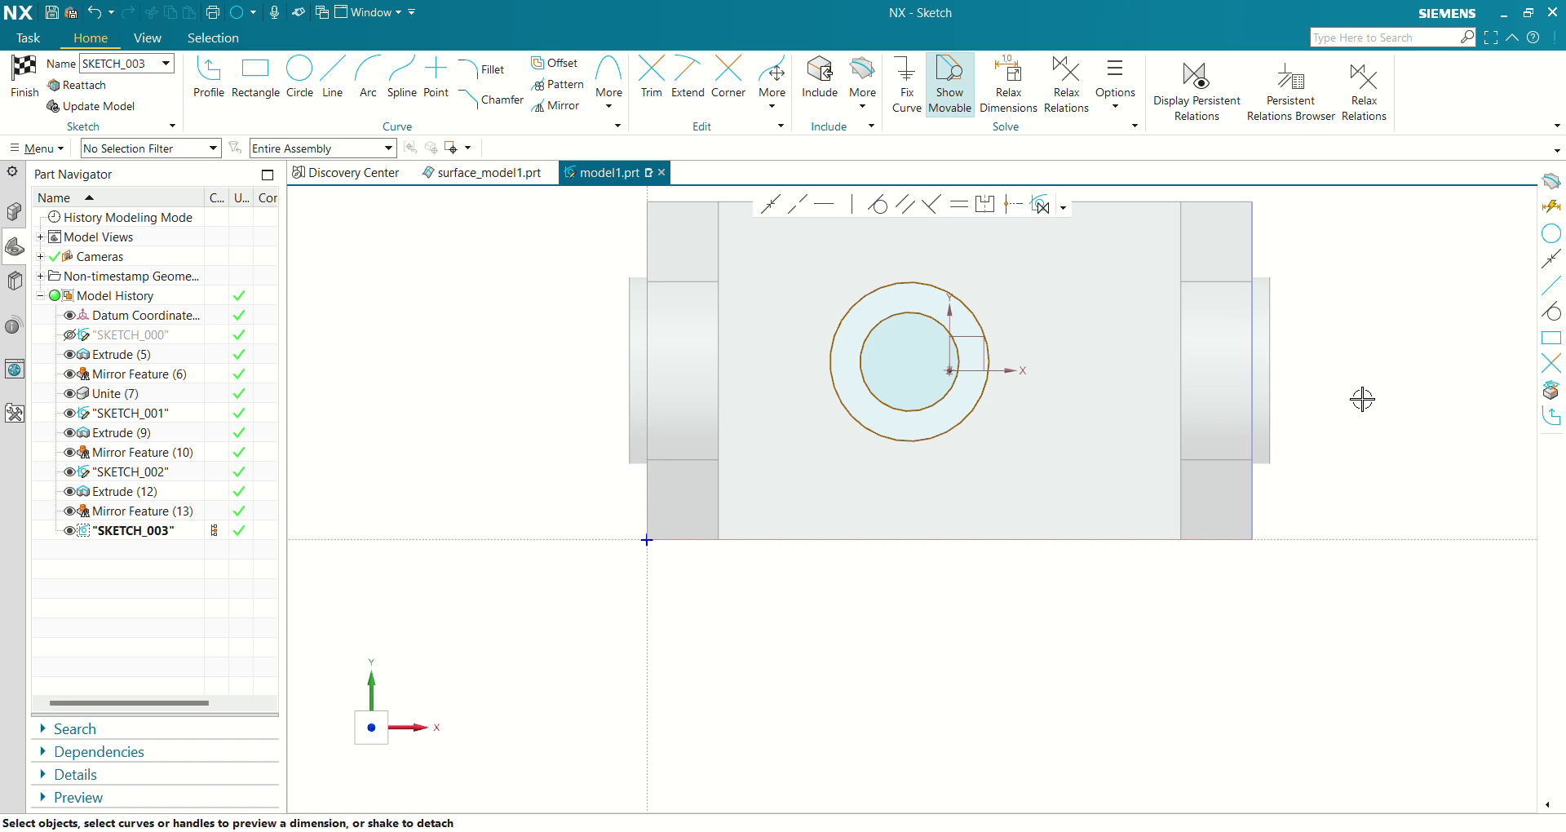
Select and delete both circles, then finish the empty sketch.
{"action": "middle_click_drag", "start_coordinate": [1317, 398], "coordinate": [1202, 489], "text": "shift"}
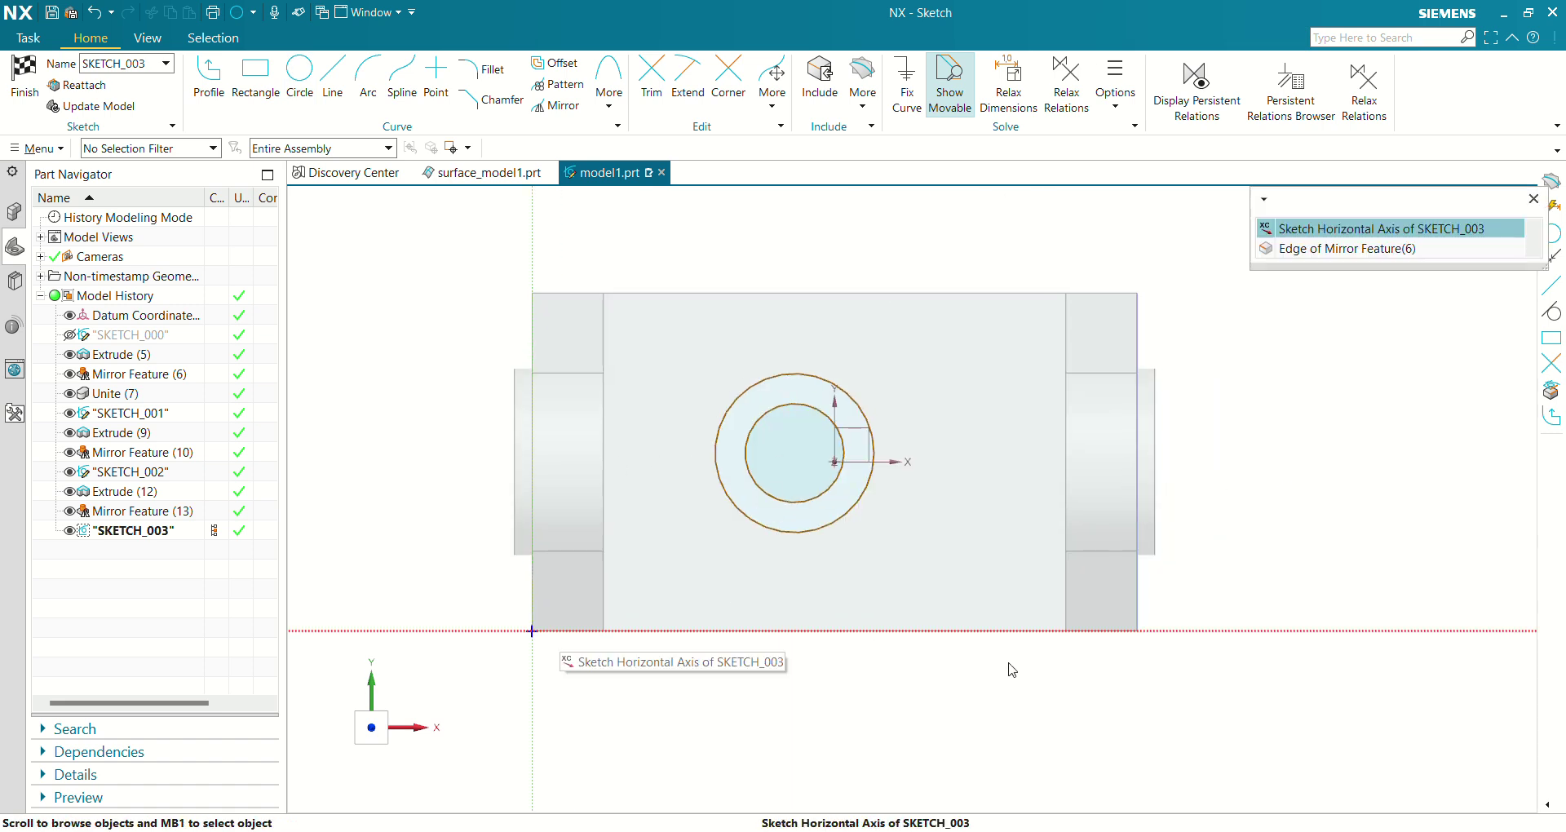
{"action": "key", "text": "alt+Tab"}
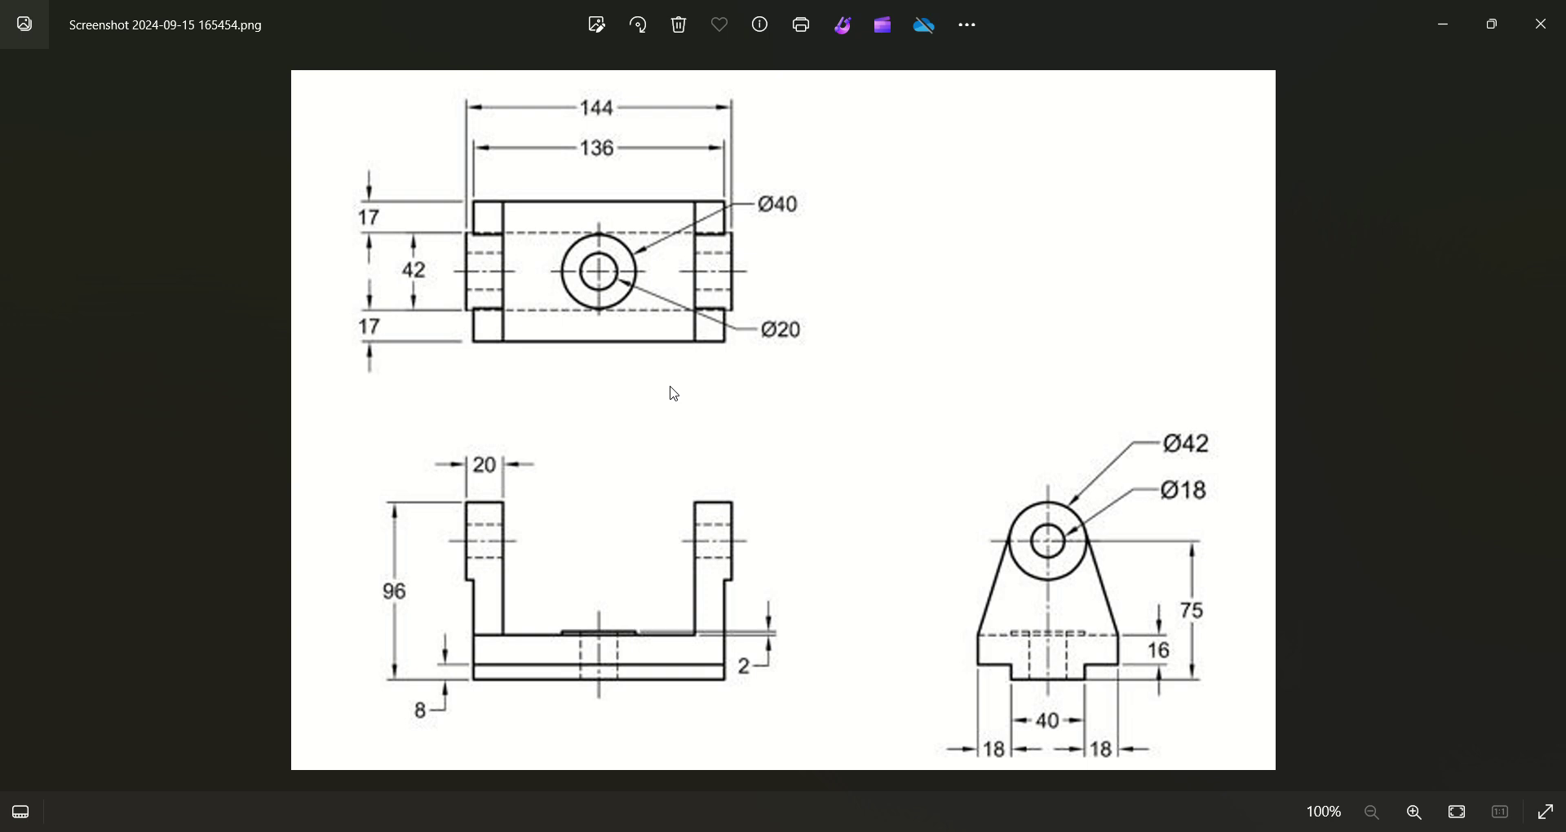
{"action": "key", "text": "alt+Tab"}
{"action": "left_click_drag", "start_coordinate": [1036, 653], "coordinate": [631, 316]}
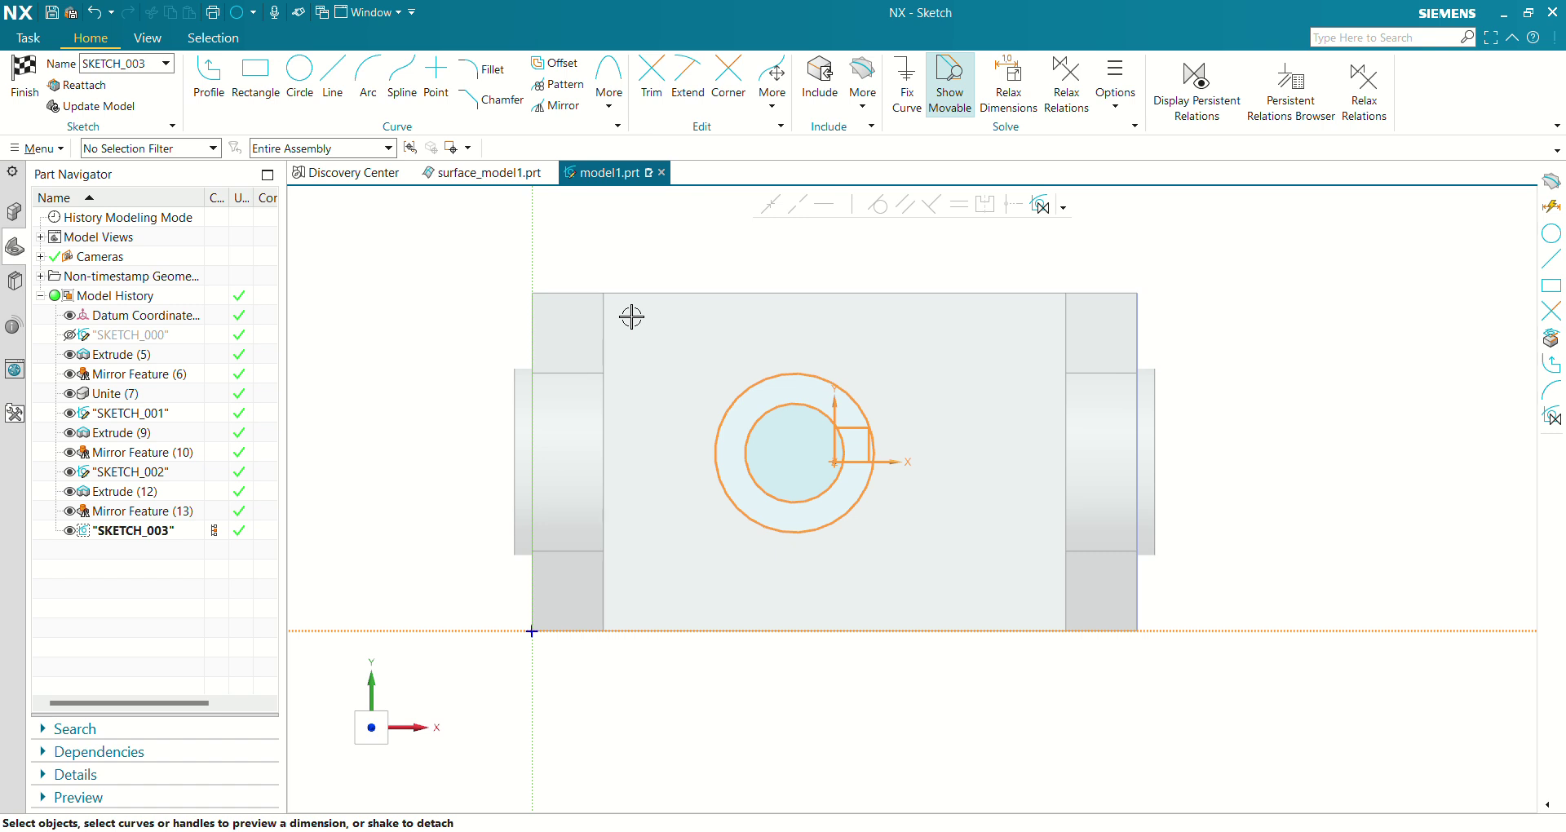
{"action": "key", "text": "Delete"}
{"action": "left_click", "coordinate": [25, 77]}
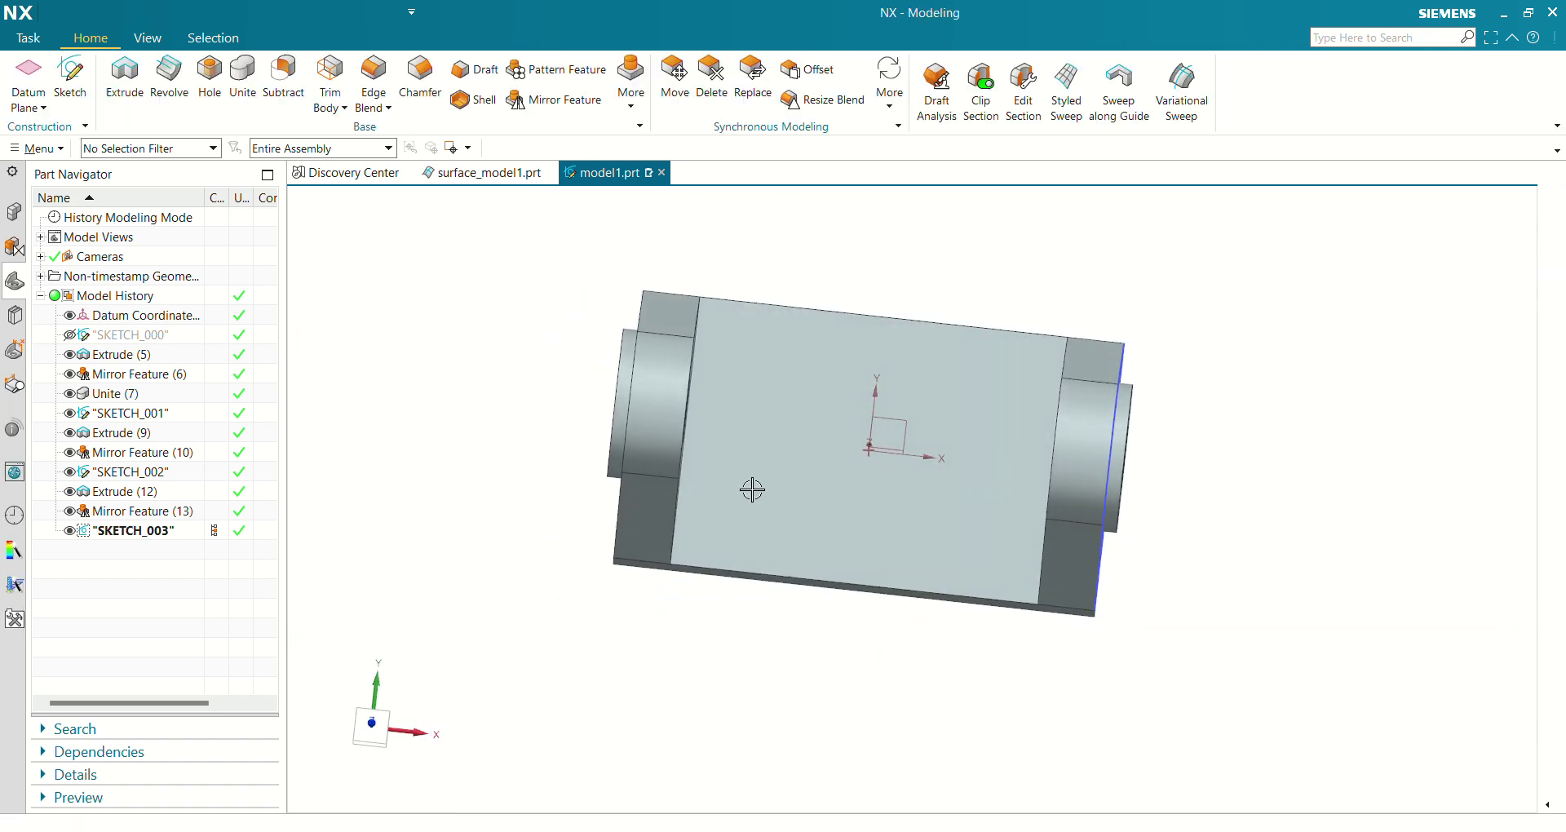
Create a sketch on the base's top face with its origin at the datum origin.
{"action": "left_click", "coordinate": [72, 82]}
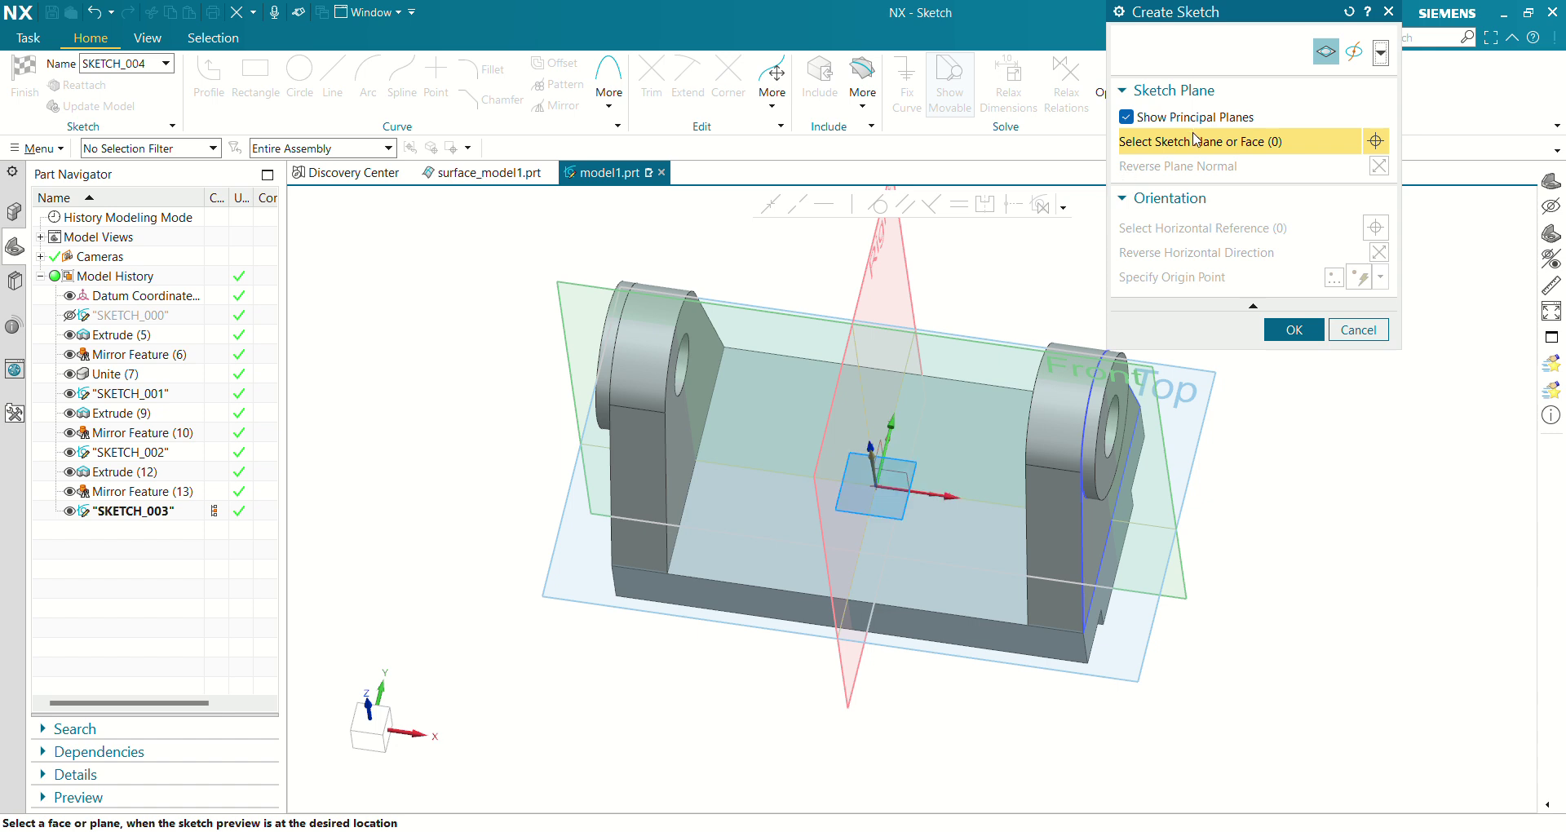
{"action": "left_click", "coordinate": [735, 566]}
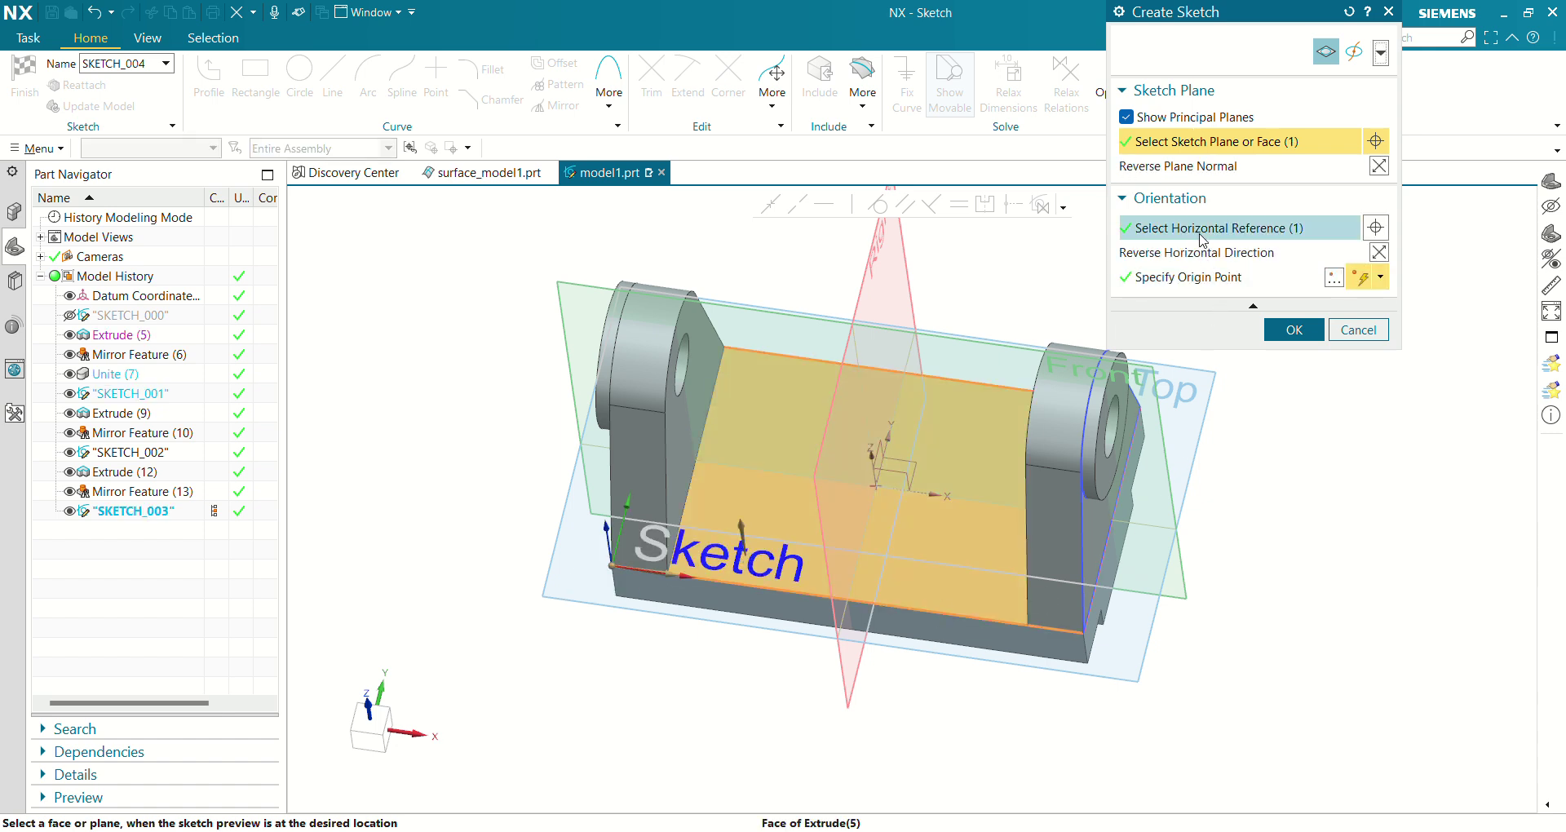
{"action": "left_click", "coordinate": [1197, 279]}
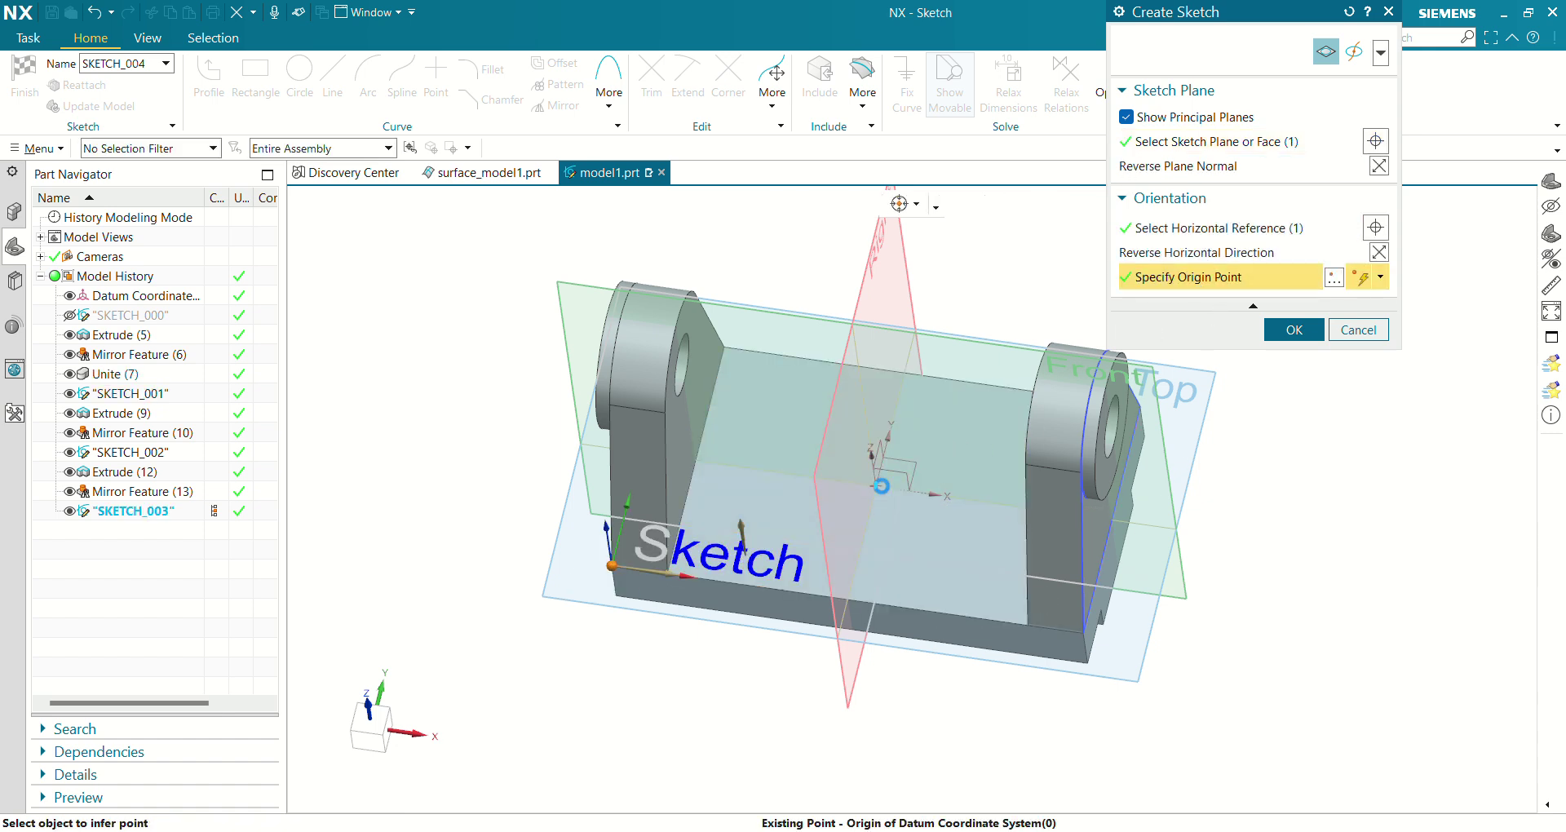
{"action": "left_click", "coordinate": [876, 486]}
{"action": "left_click", "coordinate": [1289, 330]}
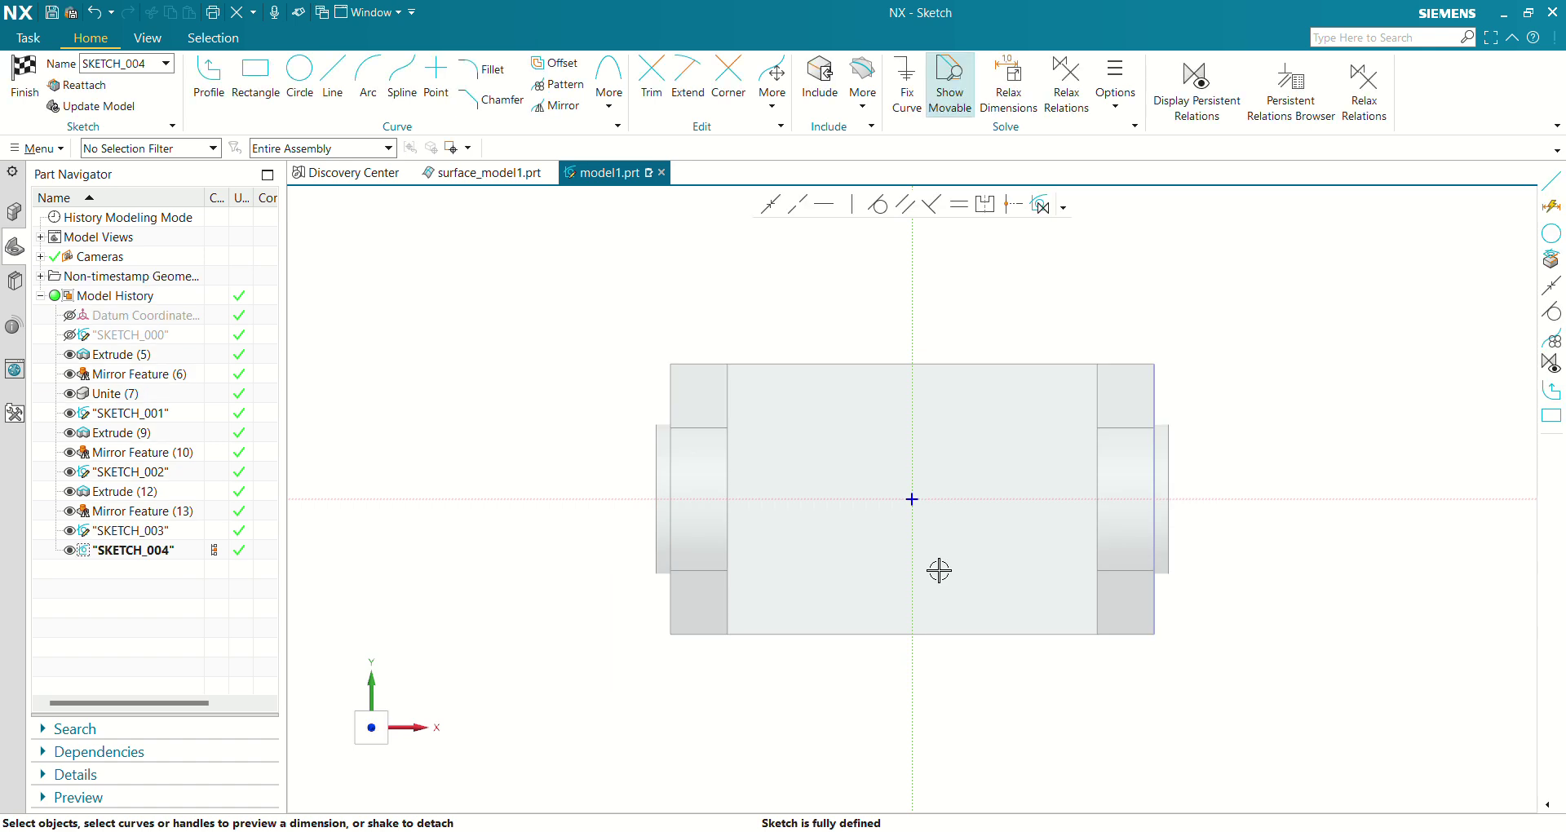
{"action": "scroll", "coordinate": [938, 570], "scroll_direction": "up", "scroll_amount": 1}
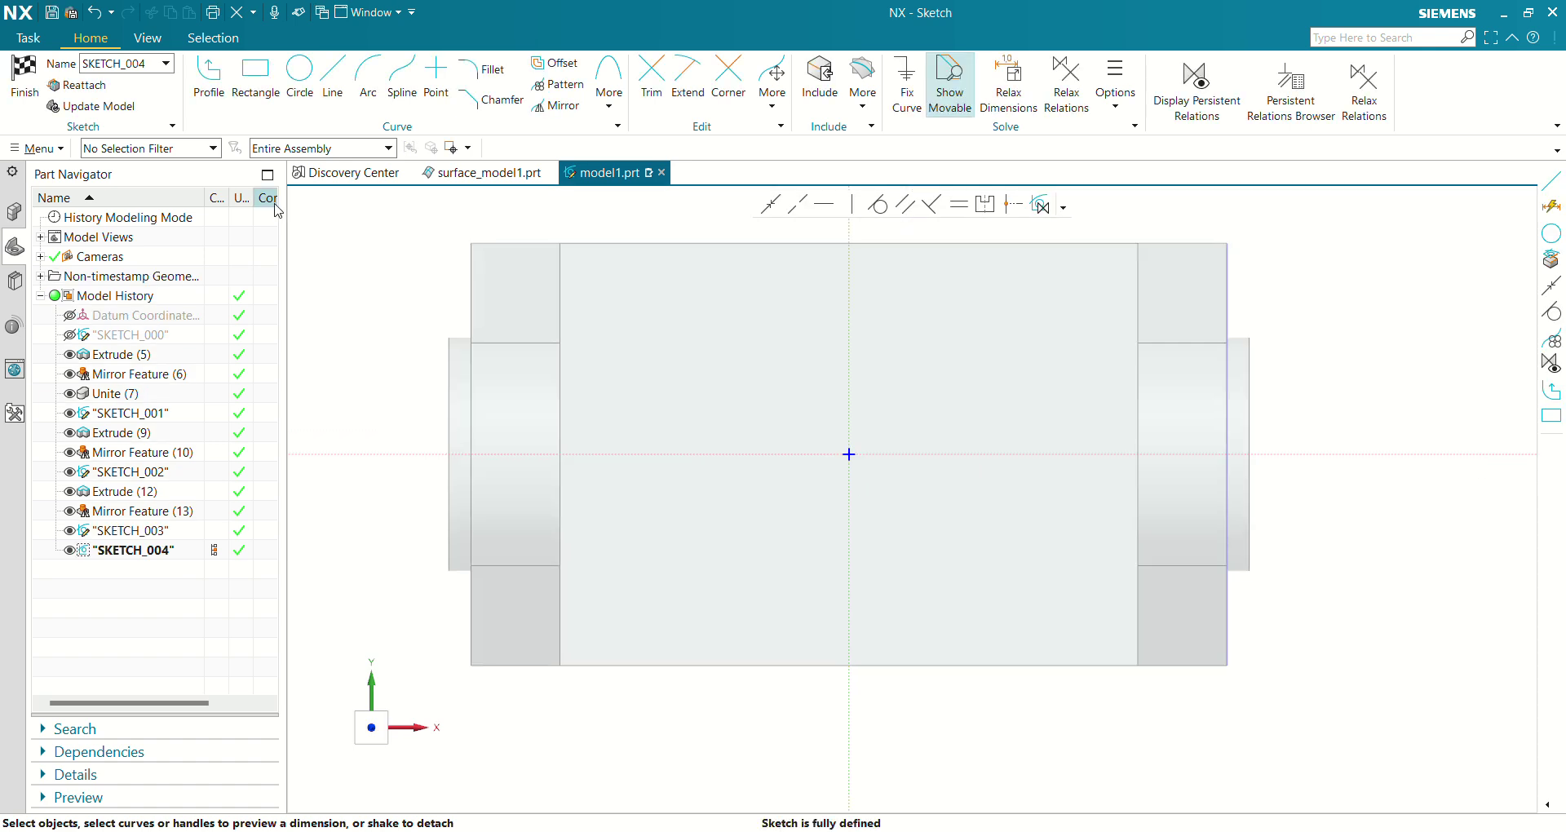
Draw two concentric circles centred on the sketch origin.
{"action": "left_click", "coordinate": [299, 77]}
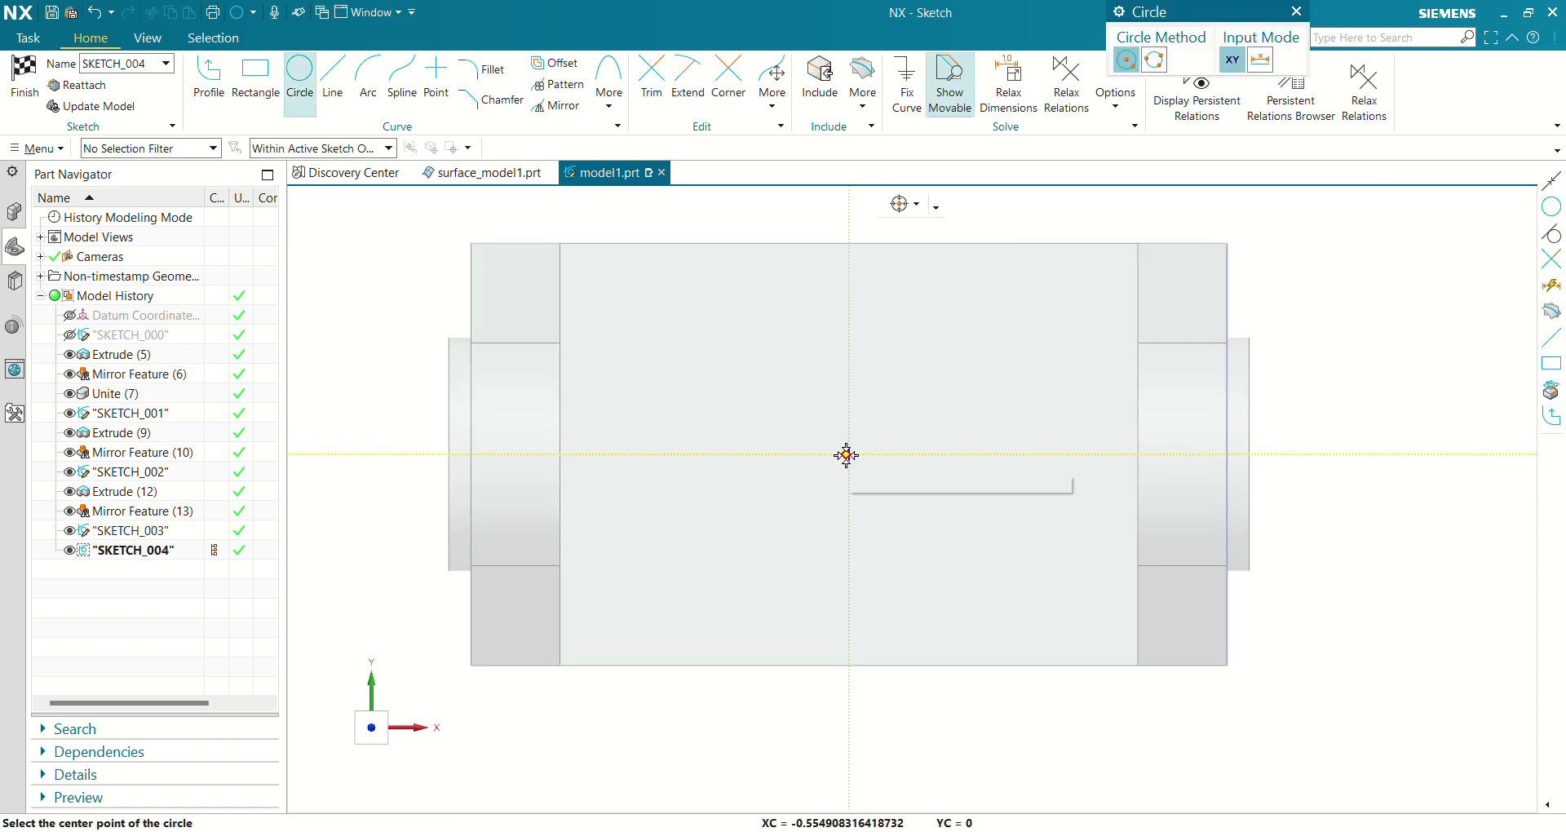
{"action": "left_click", "coordinate": [846, 454]}
{"action": "left_click", "coordinate": [933, 506]}
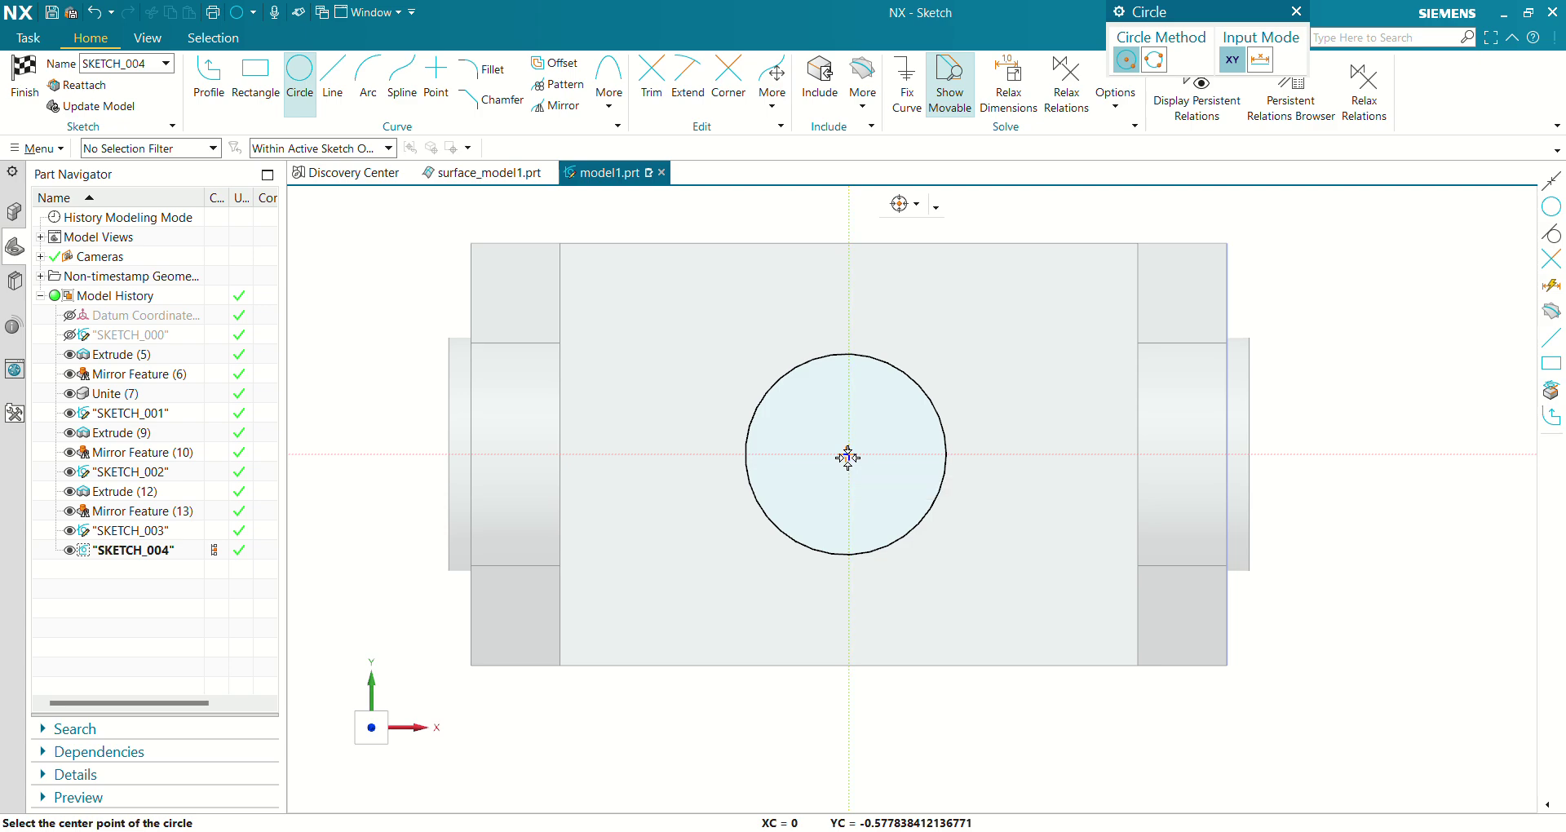
{"action": "left_click", "coordinate": [847, 454]}
{"action": "left_click", "coordinate": [976, 567]}
{"action": "key", "text": "alt+Tab"}
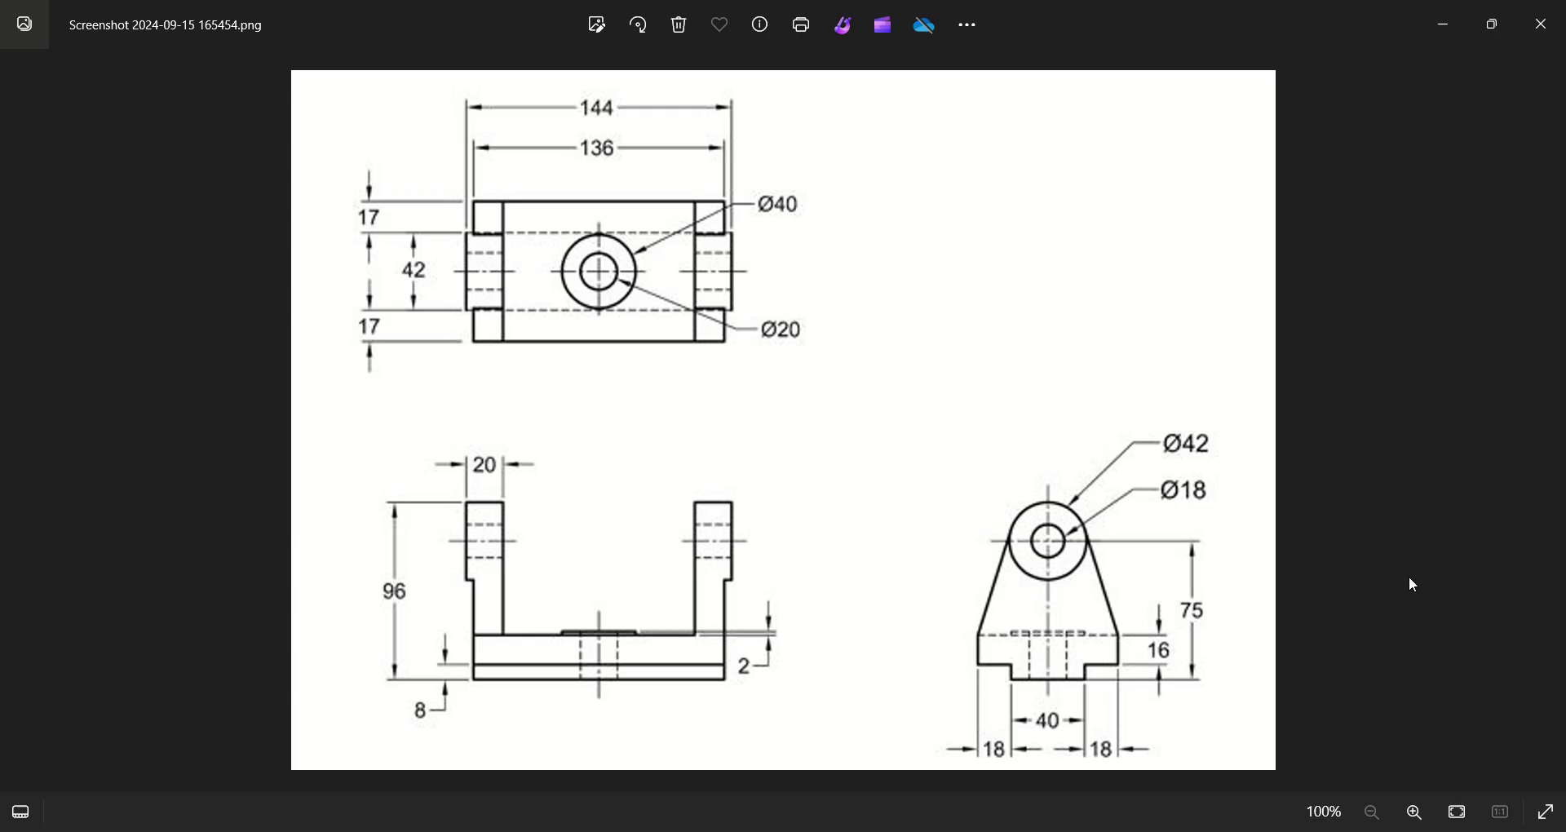
{"action": "key", "text": "alt+Tab"}
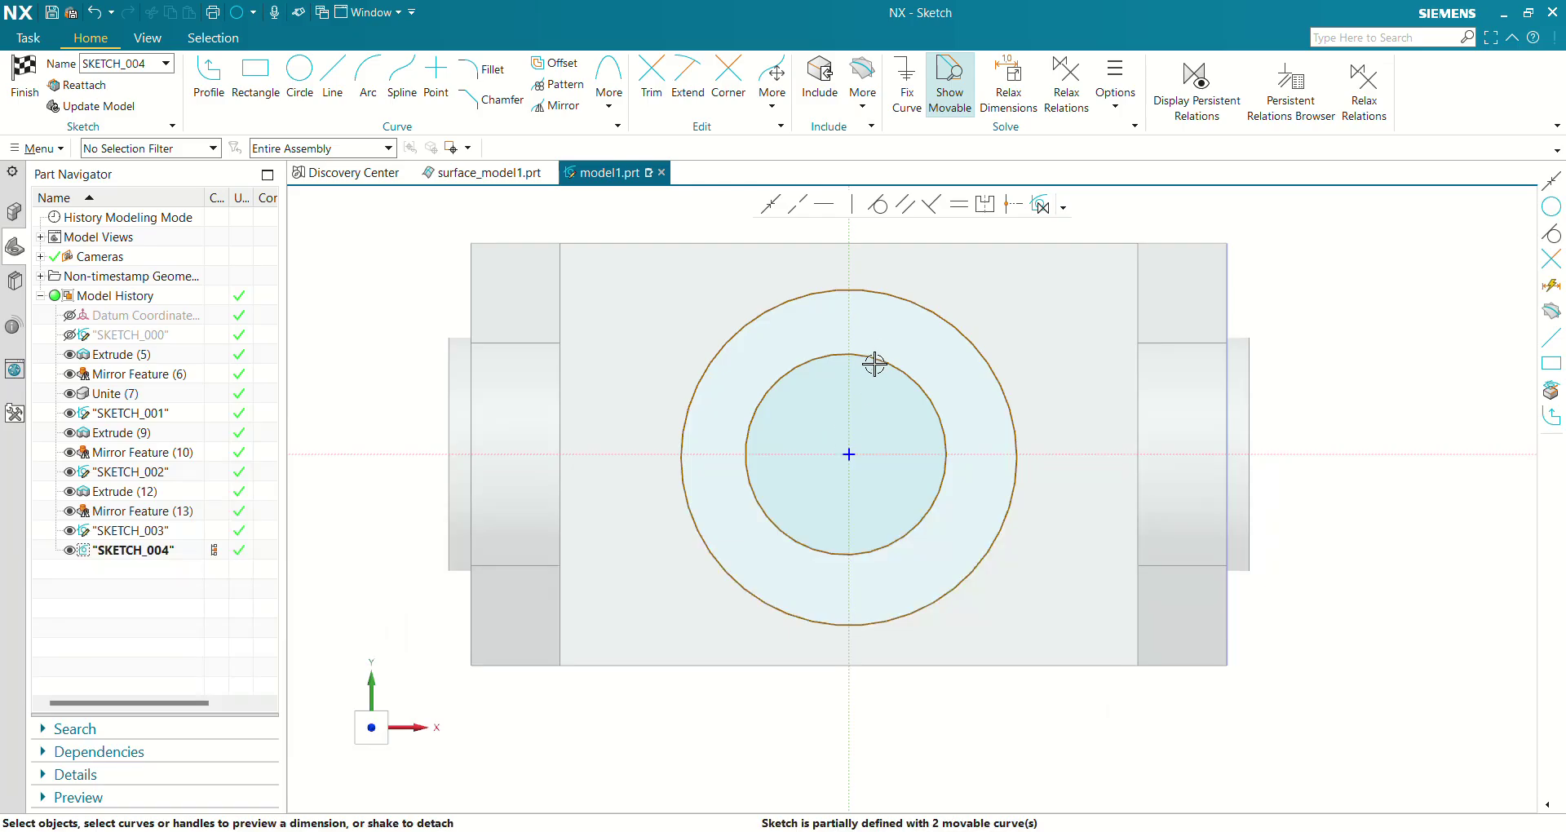
Dimension the circles Ø40 and Ø20, then finish the sketch.
{"action": "left_click", "coordinate": [955, 326]}
{"action": "left_click", "coordinate": [1053, 369]}
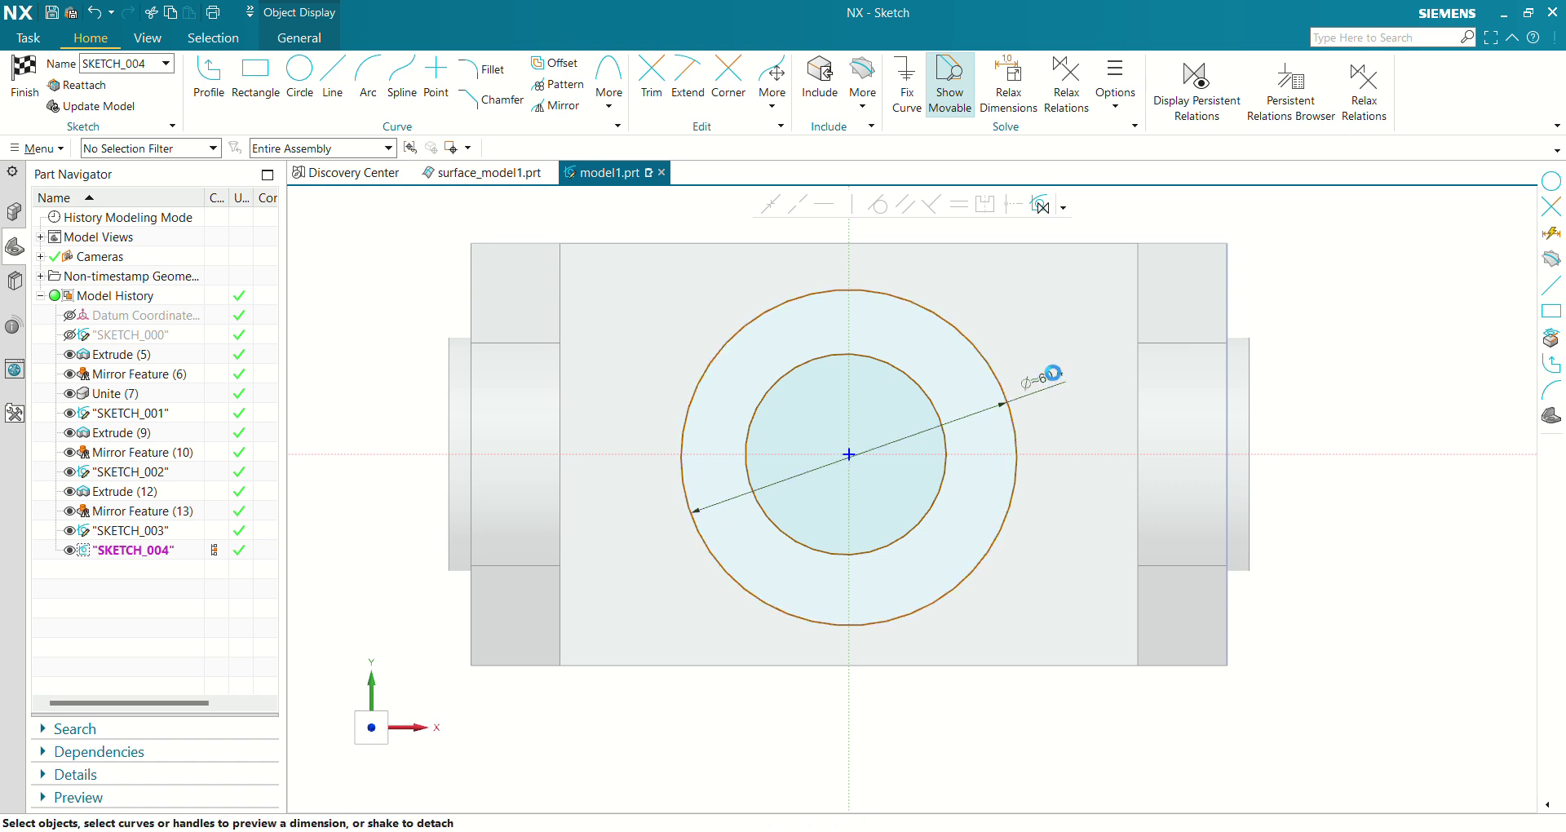
{"action": "key", "text": "Return"}
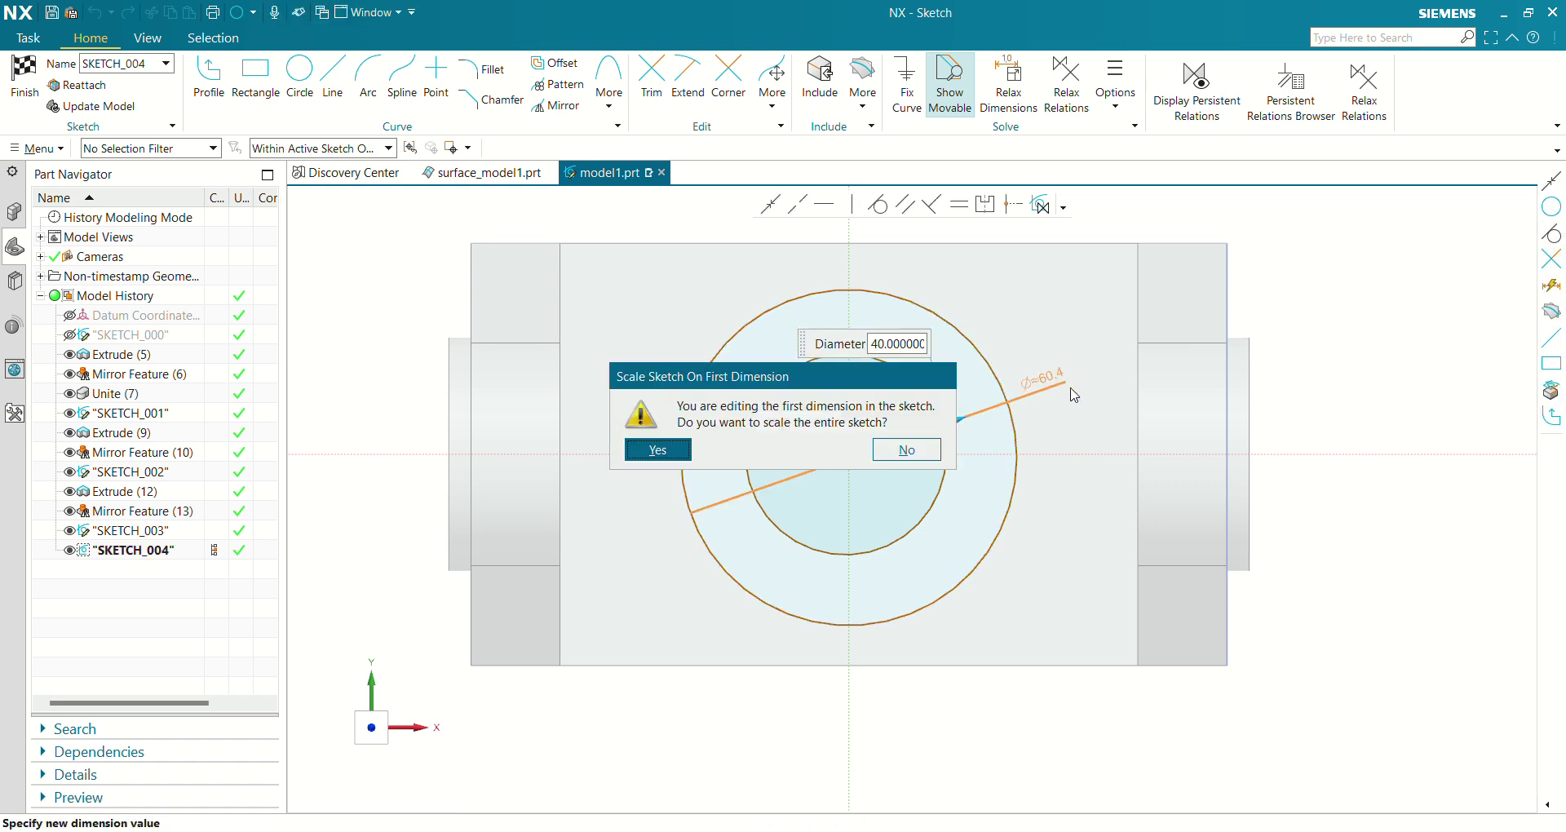
{"action": "left_click", "coordinate": [645, 448]}
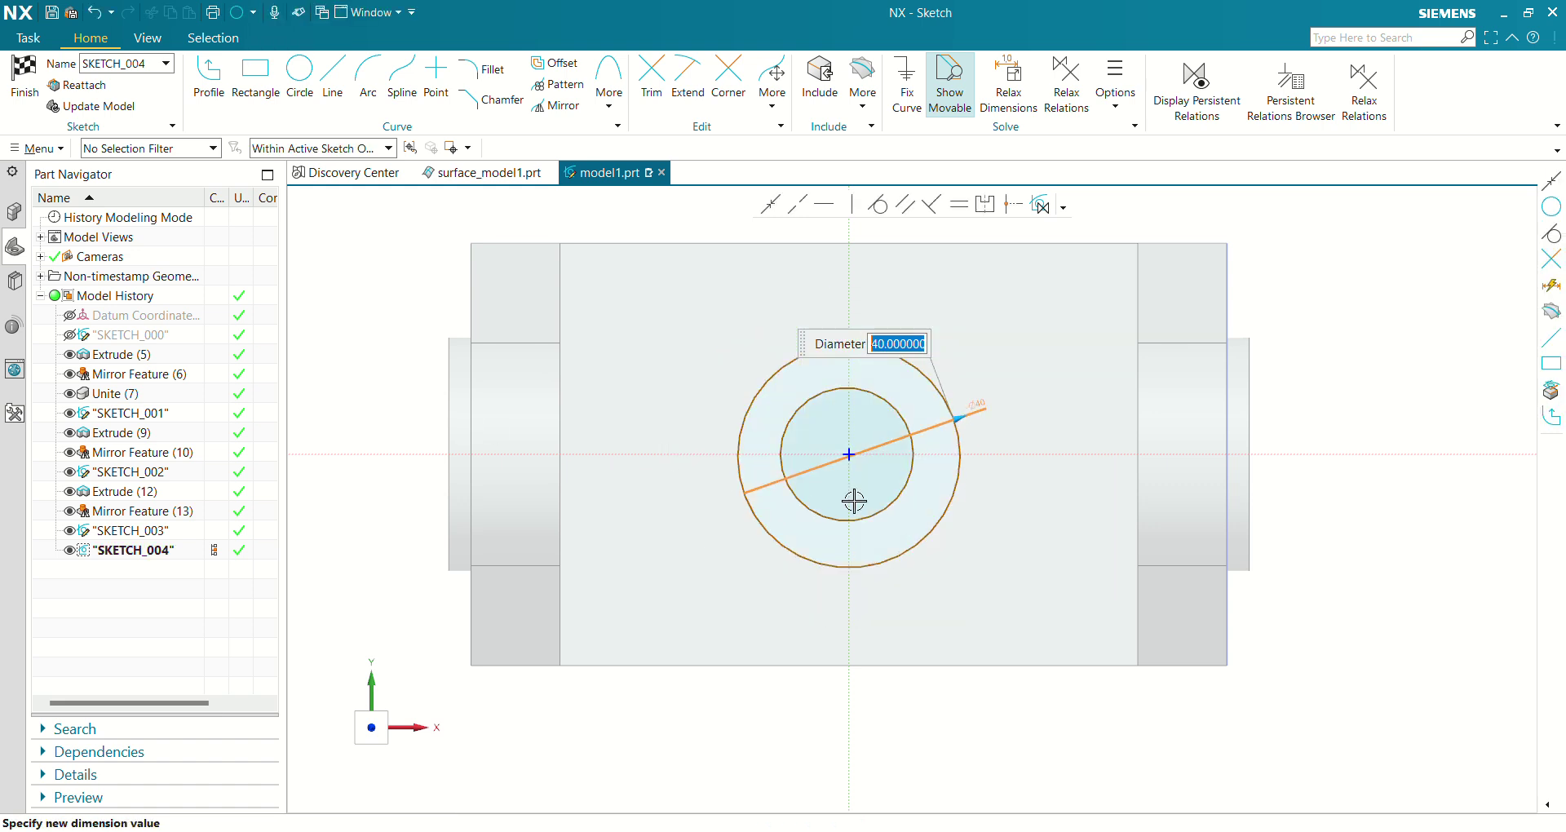
{"action": "left_click", "coordinate": [914, 477]}
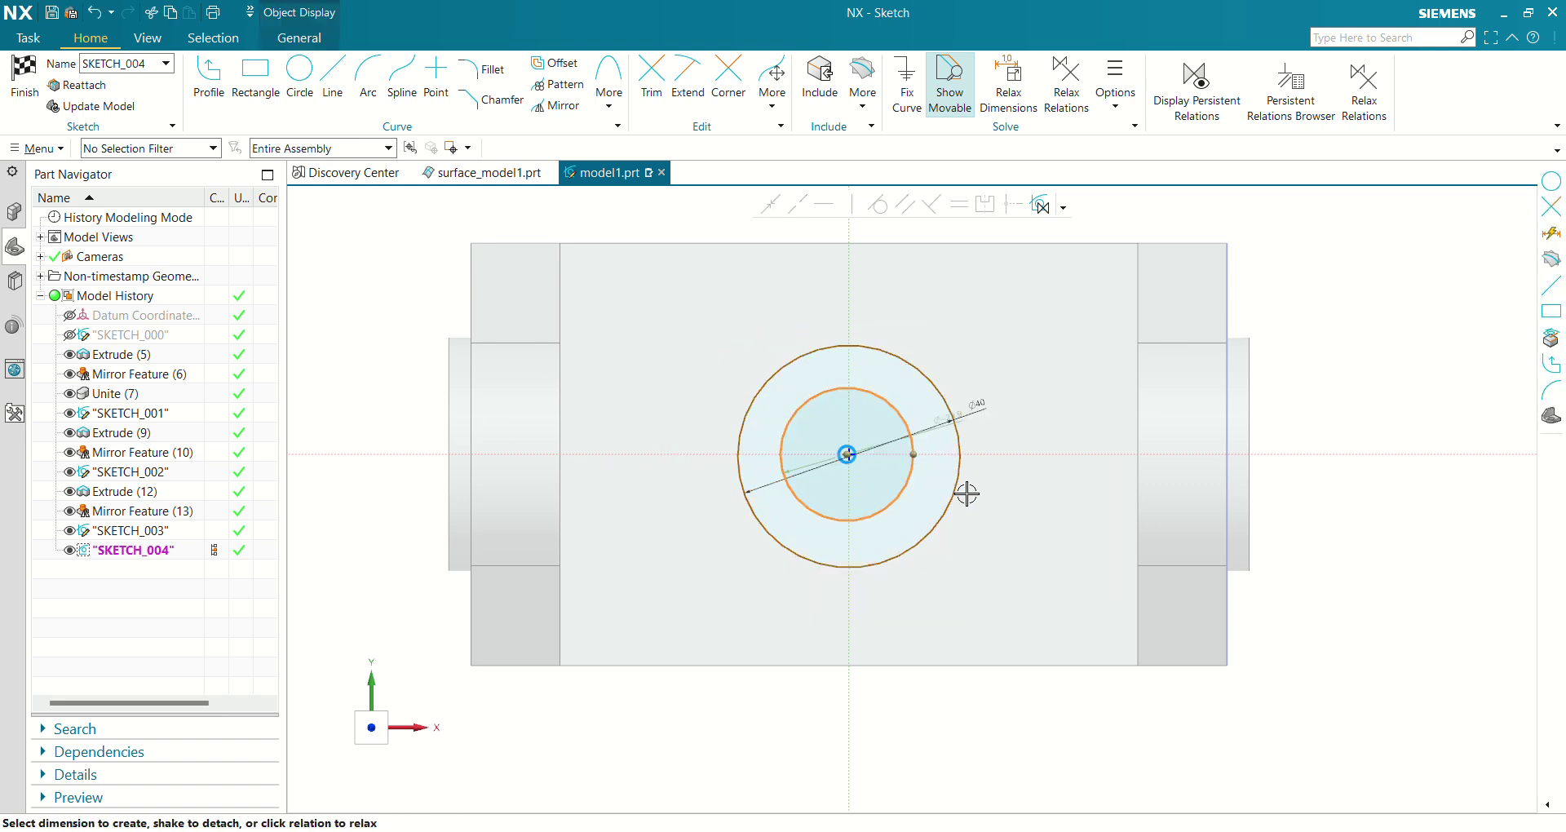
{"action": "left_click", "coordinate": [944, 416]}
{"action": "type", "text": "20"}
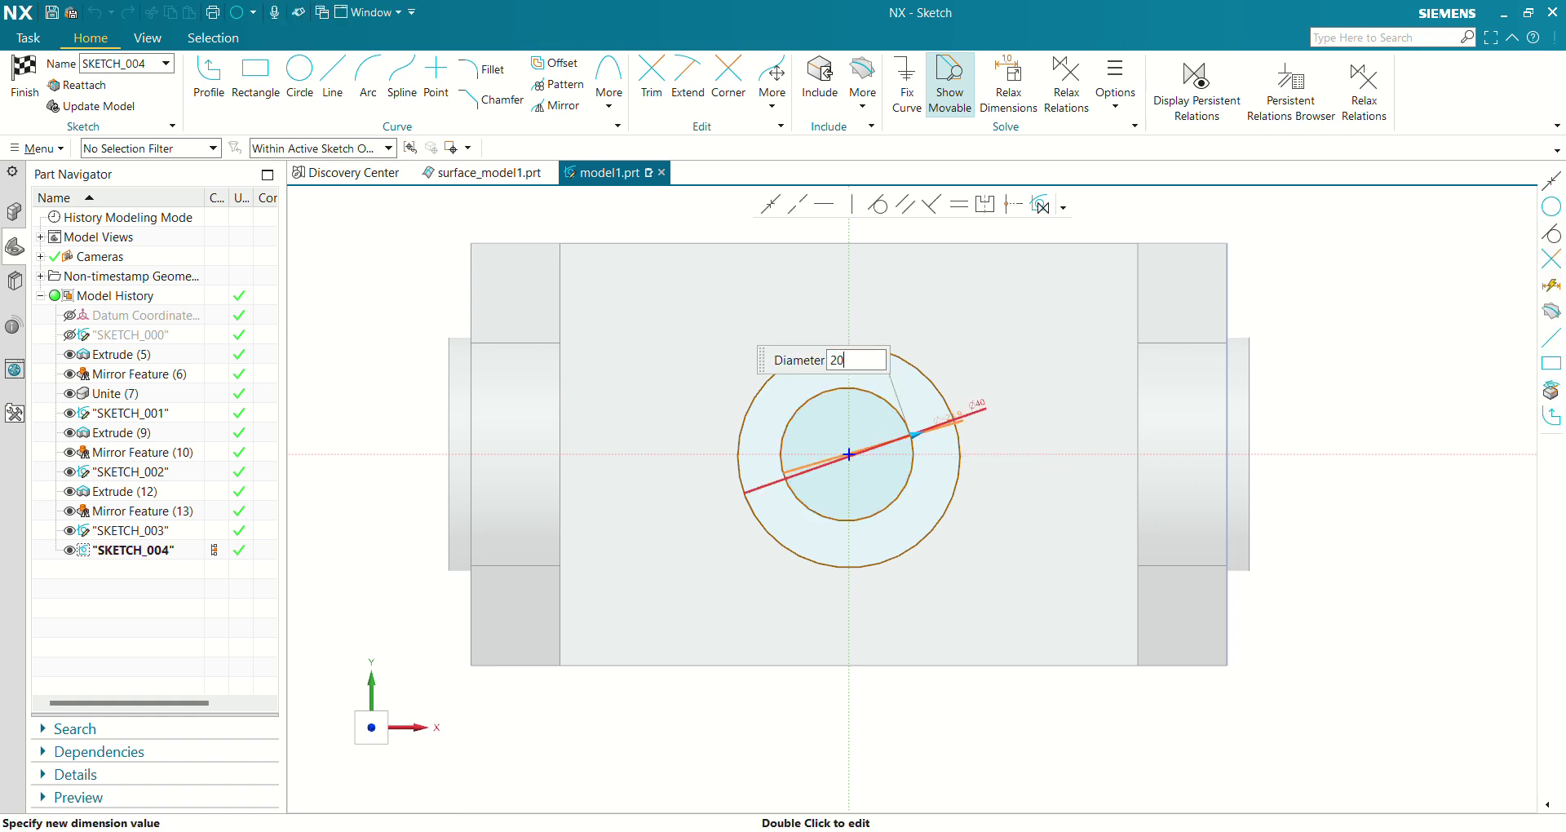
{"action": "key", "text": "Return"}
{"action": "key", "text": "ctrl+q"}
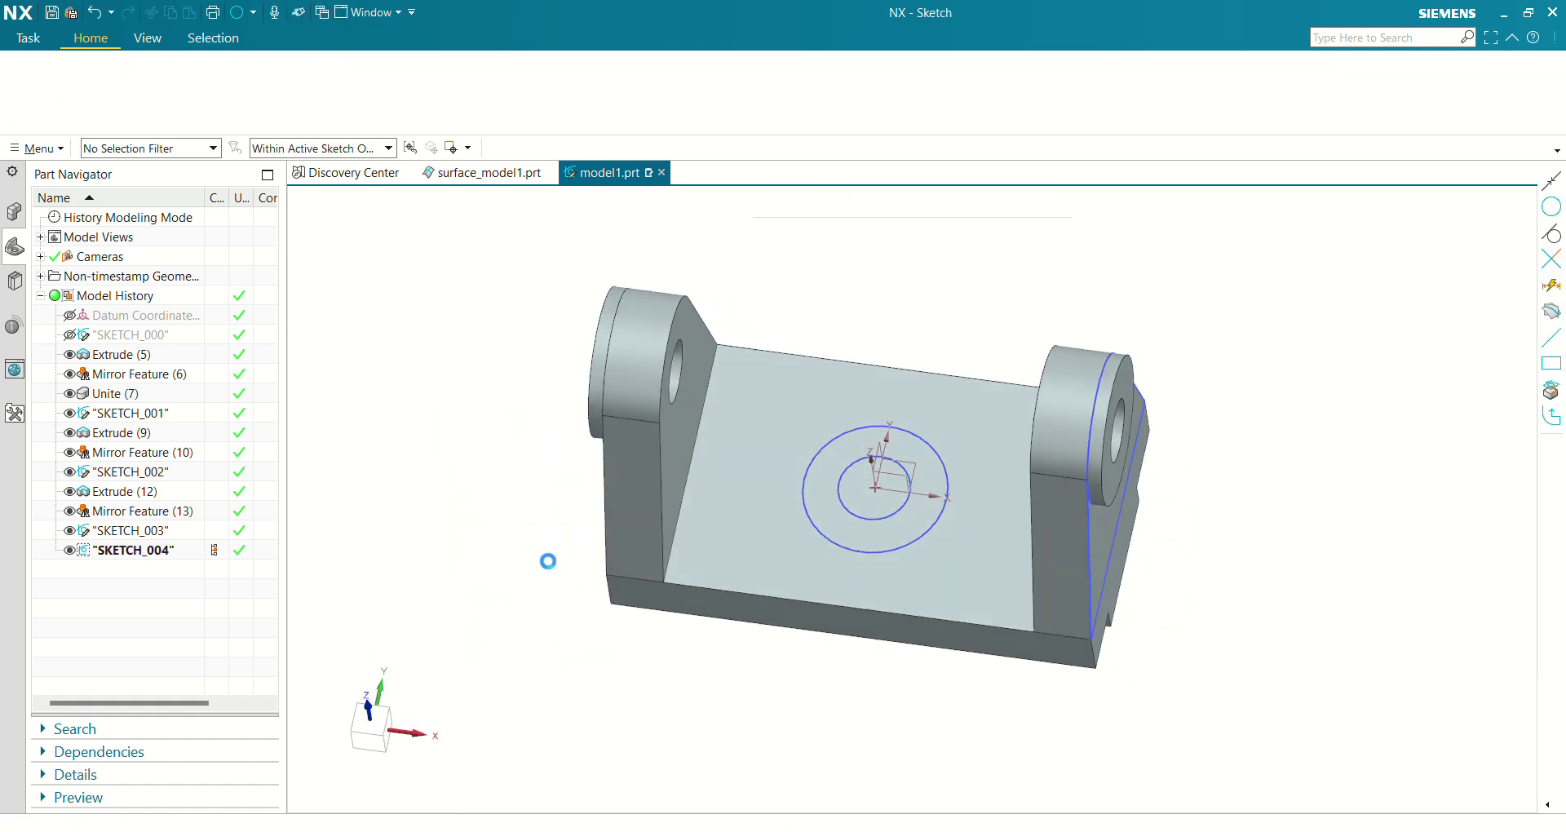
{"action": "key", "text": "alt+Tab"}
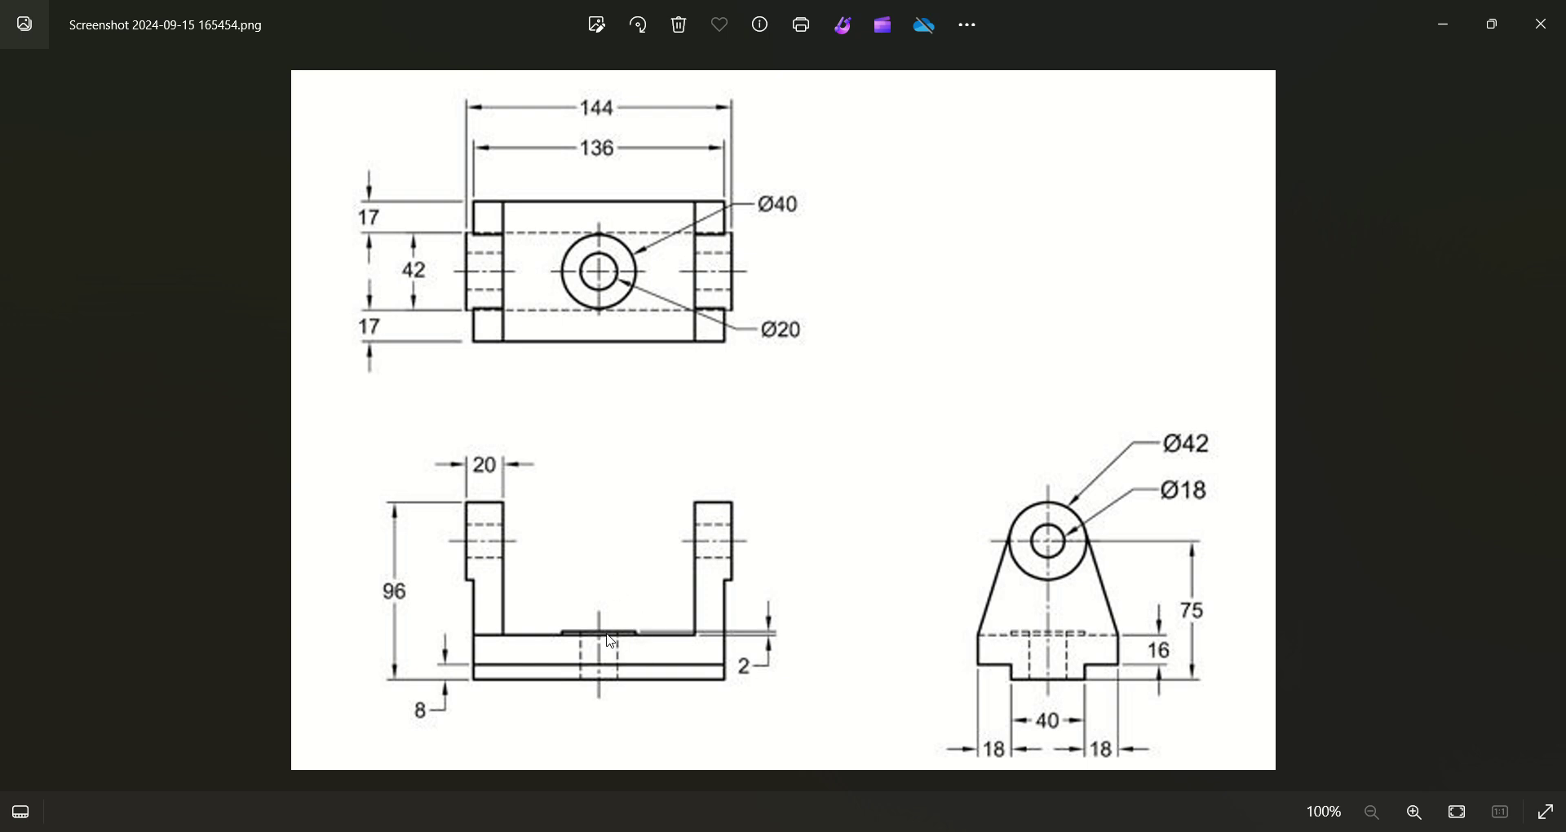
{"action": "key", "text": "alt+Tab"}
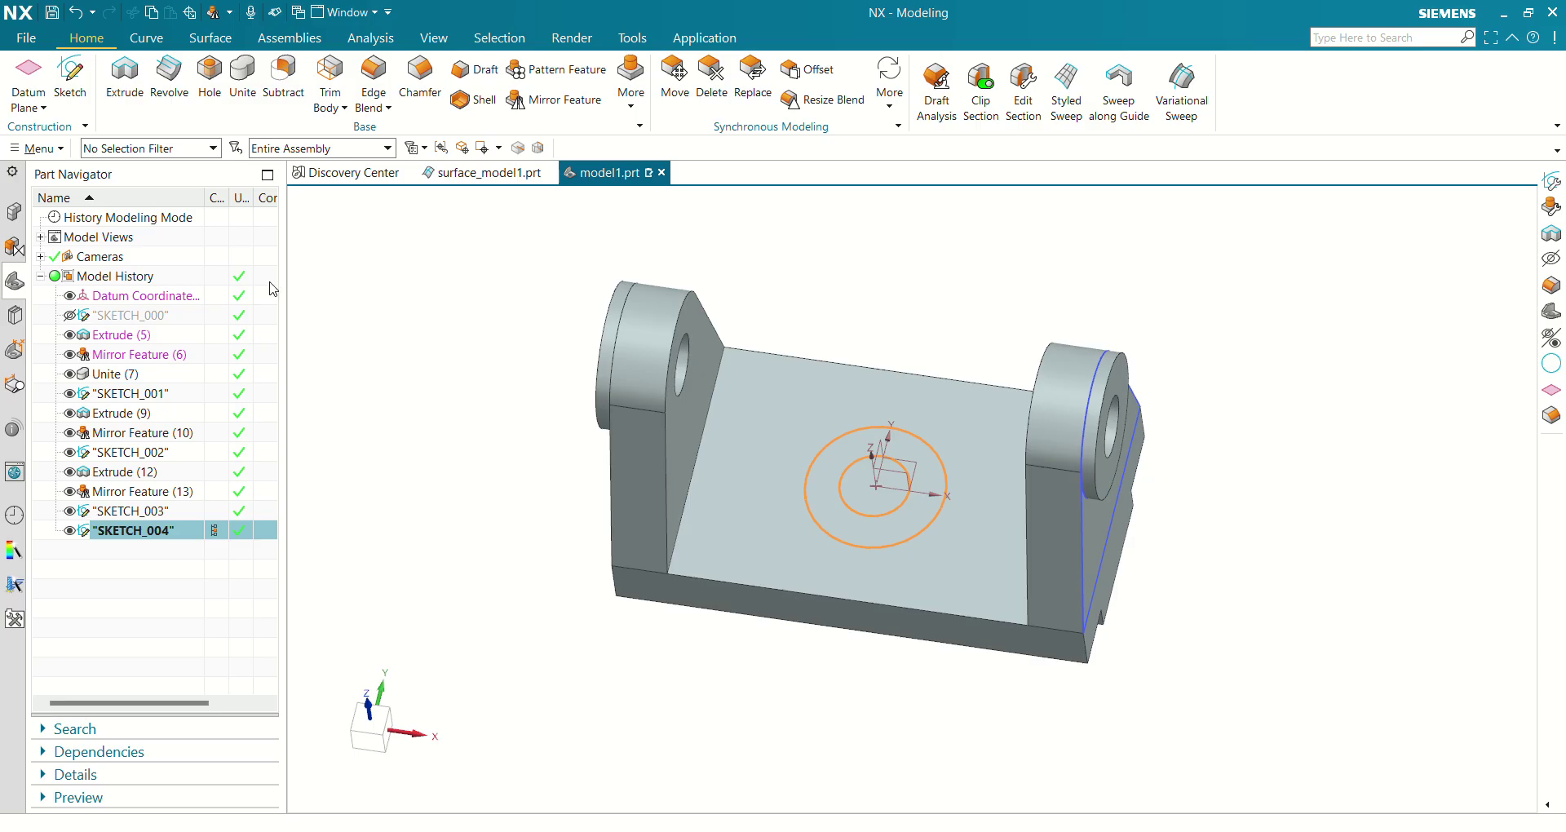
Extrude the Ø40/Ø20 circles 2 mm and unite the ring with the bracket body.
{"action": "left_click", "coordinate": [125, 78]}
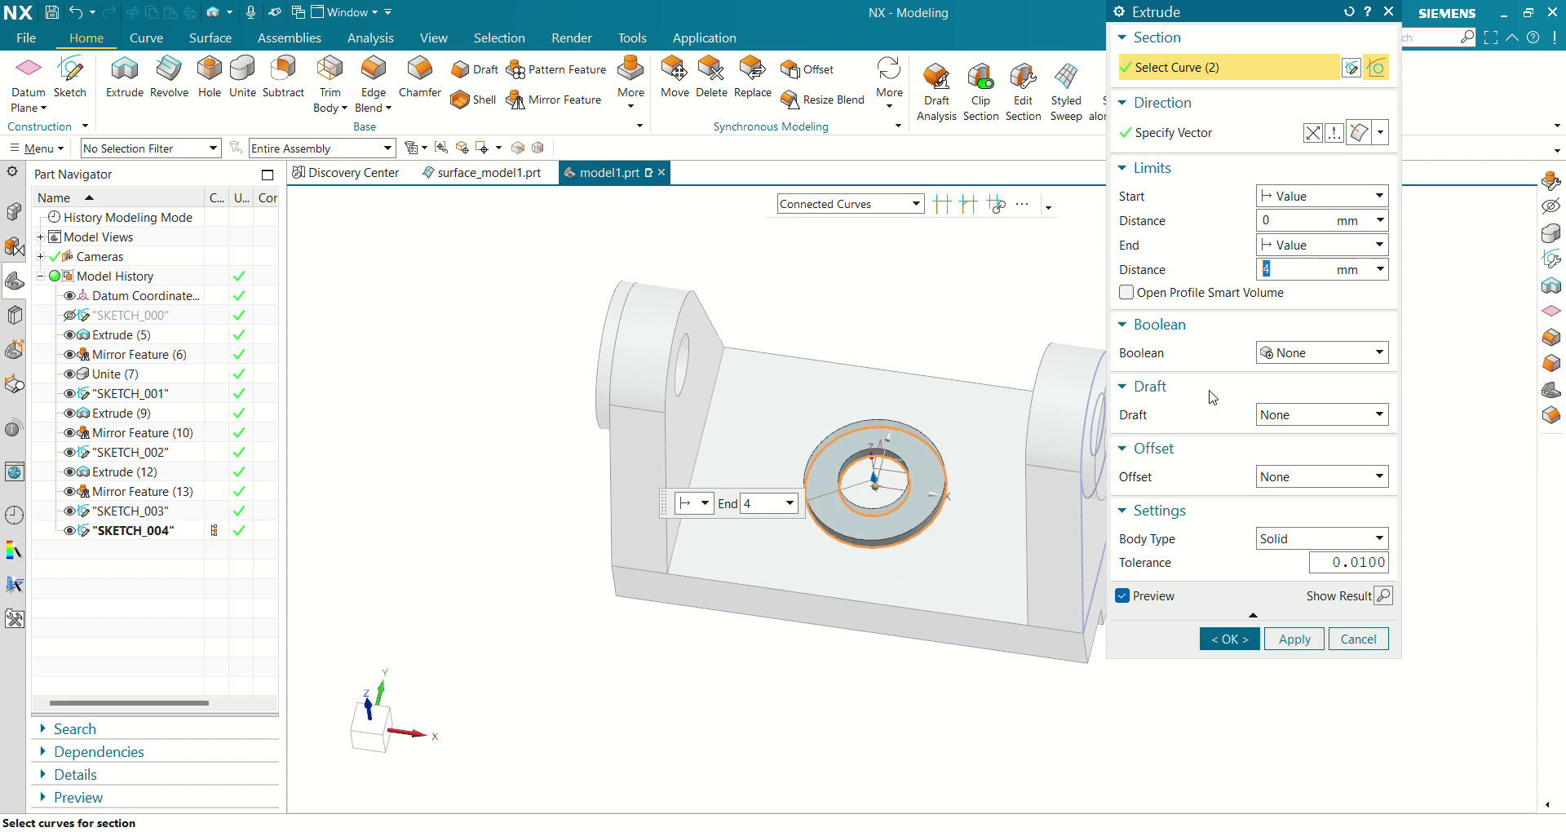
{"action": "type", "text": "2"}
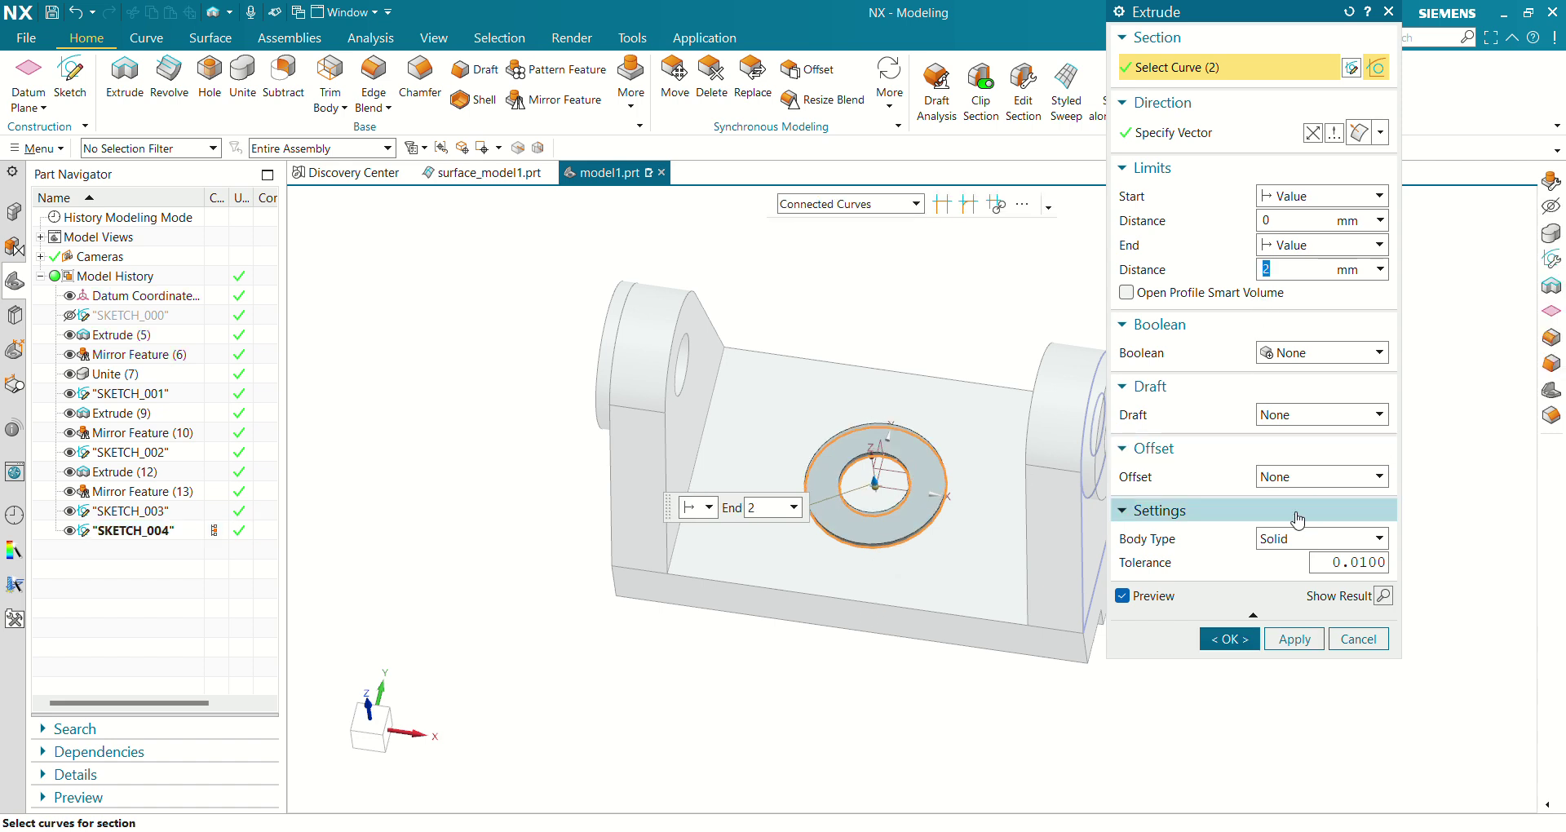
{"action": "left_click", "coordinate": [1321, 353]}
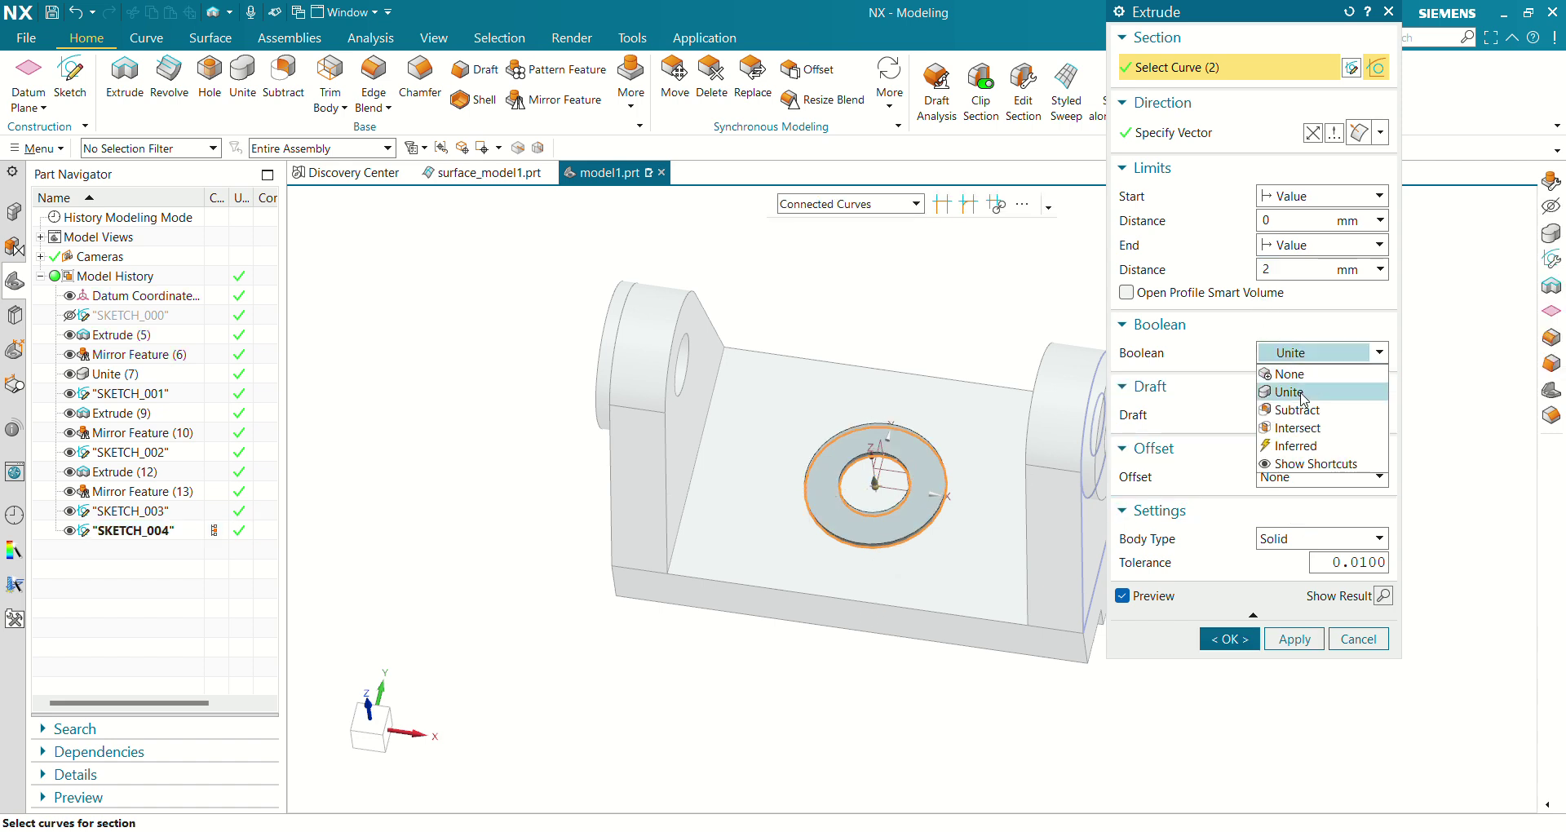
{"action": "left_click", "coordinate": [1297, 381]}
{"action": "left_click", "coordinate": [992, 586]}
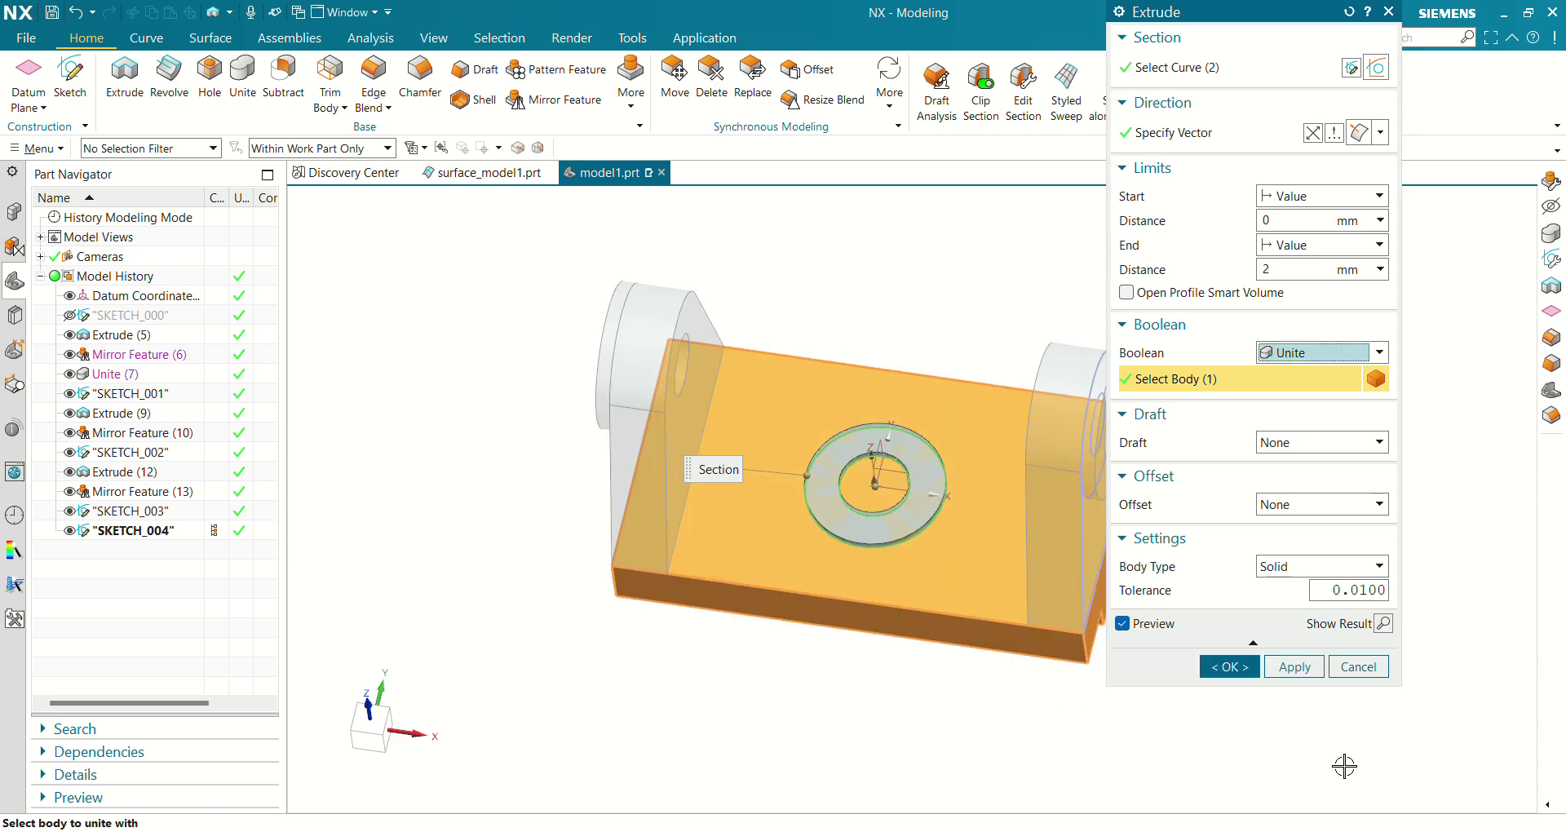
{"action": "left_click", "coordinate": [1226, 666]}
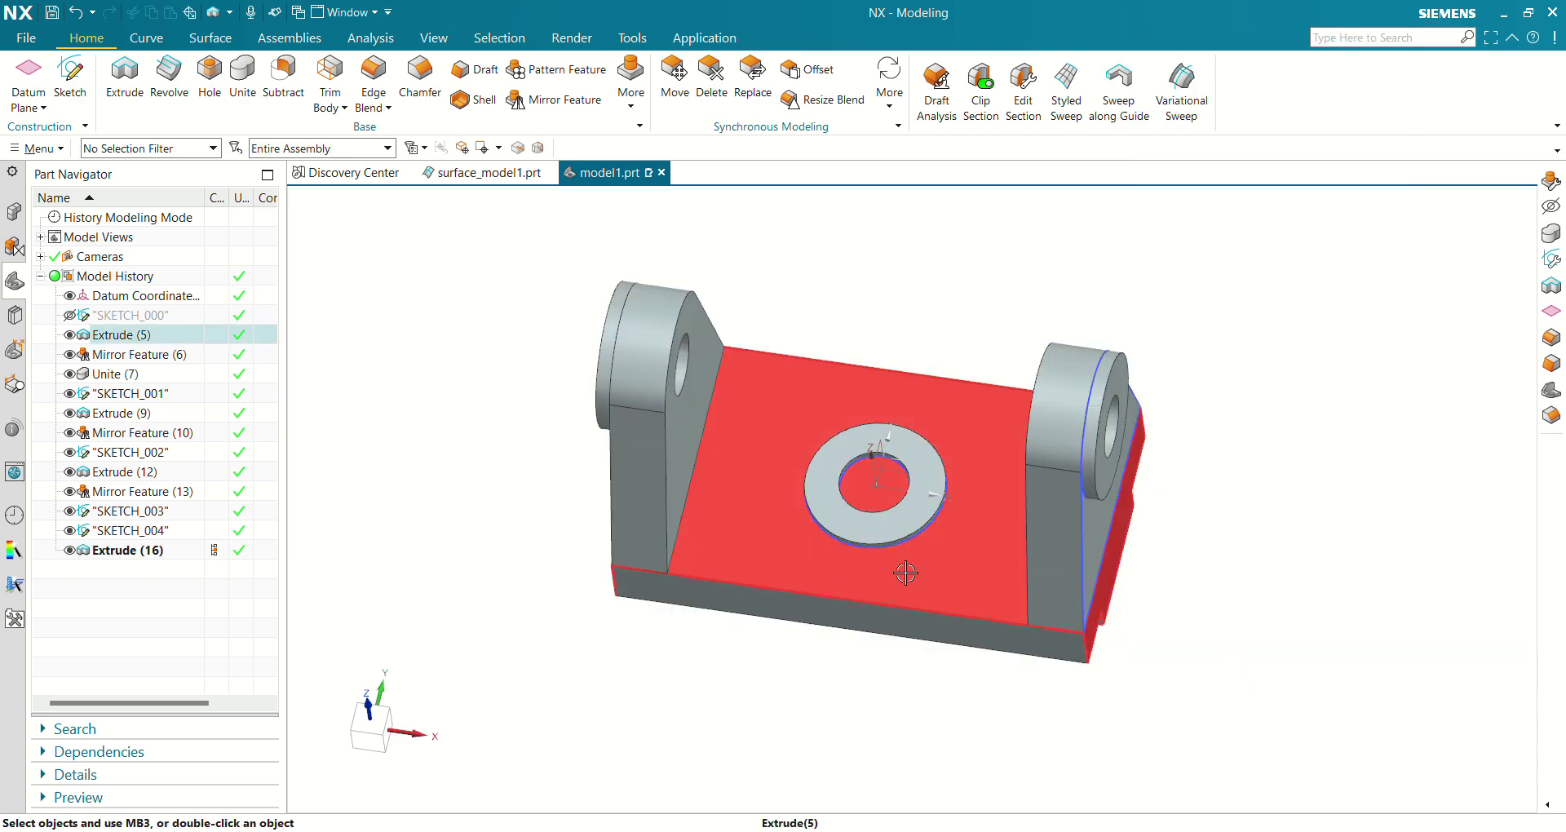
{"action": "scroll", "coordinate": [755, 587], "scroll_direction": "up", "scroll_amount": 3}
{"action": "middle_click_drag", "start_coordinate": [755, 587], "coordinate": [677, 523]}
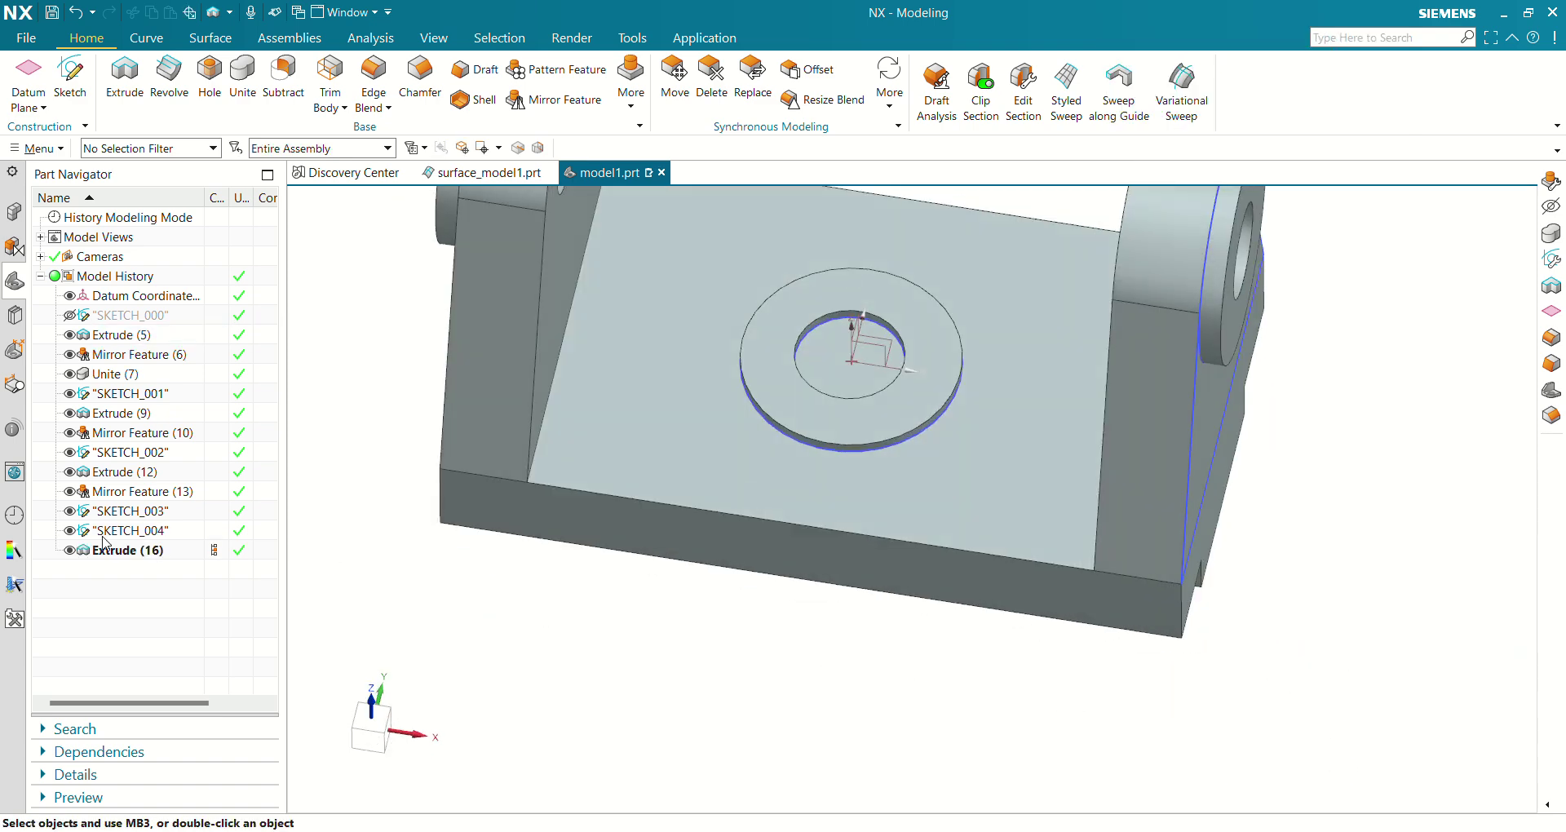
{"action": "key", "text": "alt+Tab"}
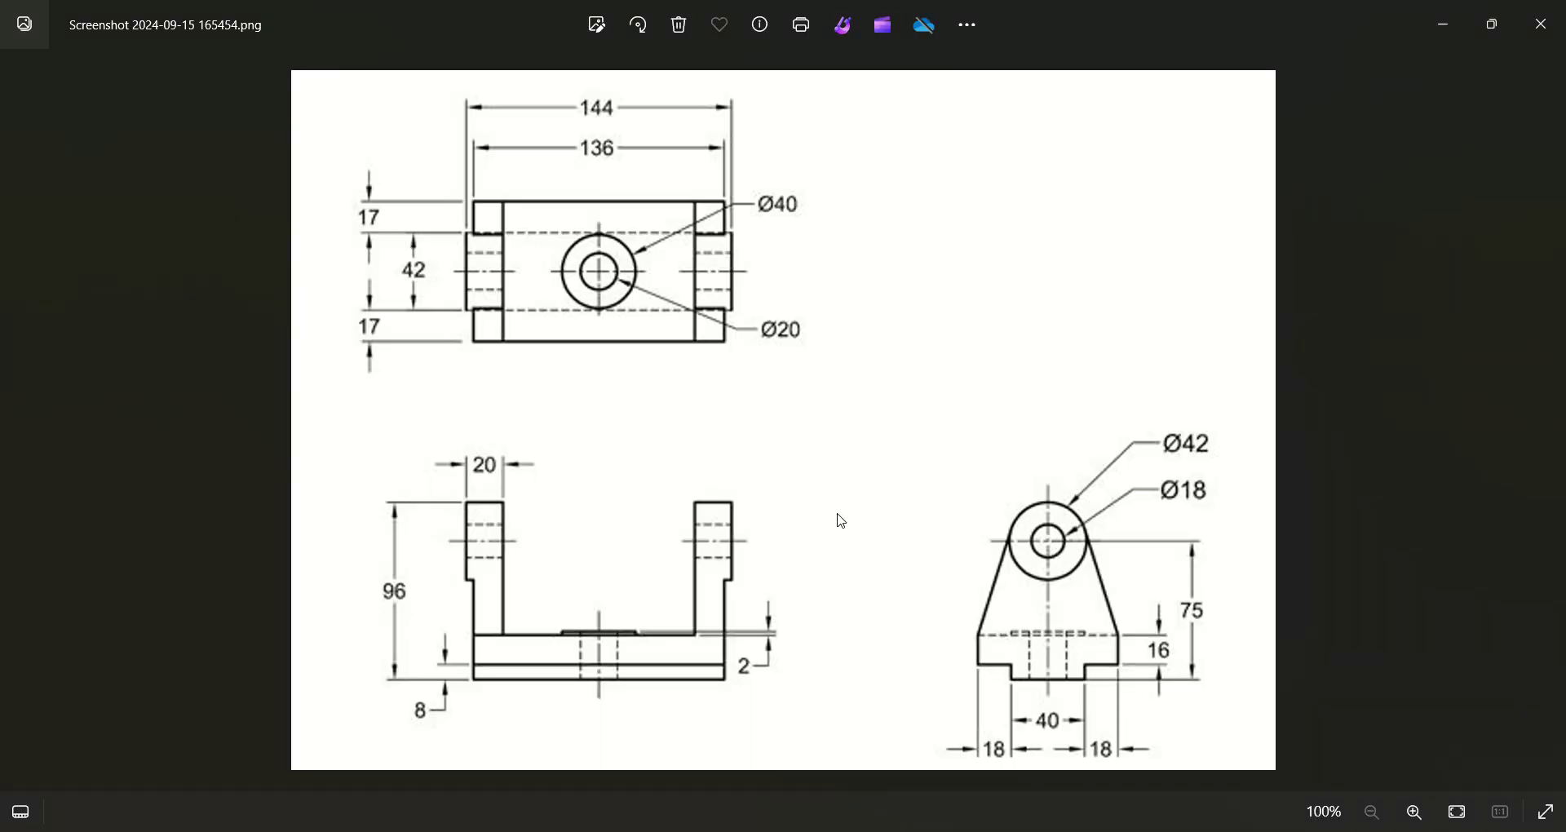
{"action": "key", "text": "alt+Tab"}
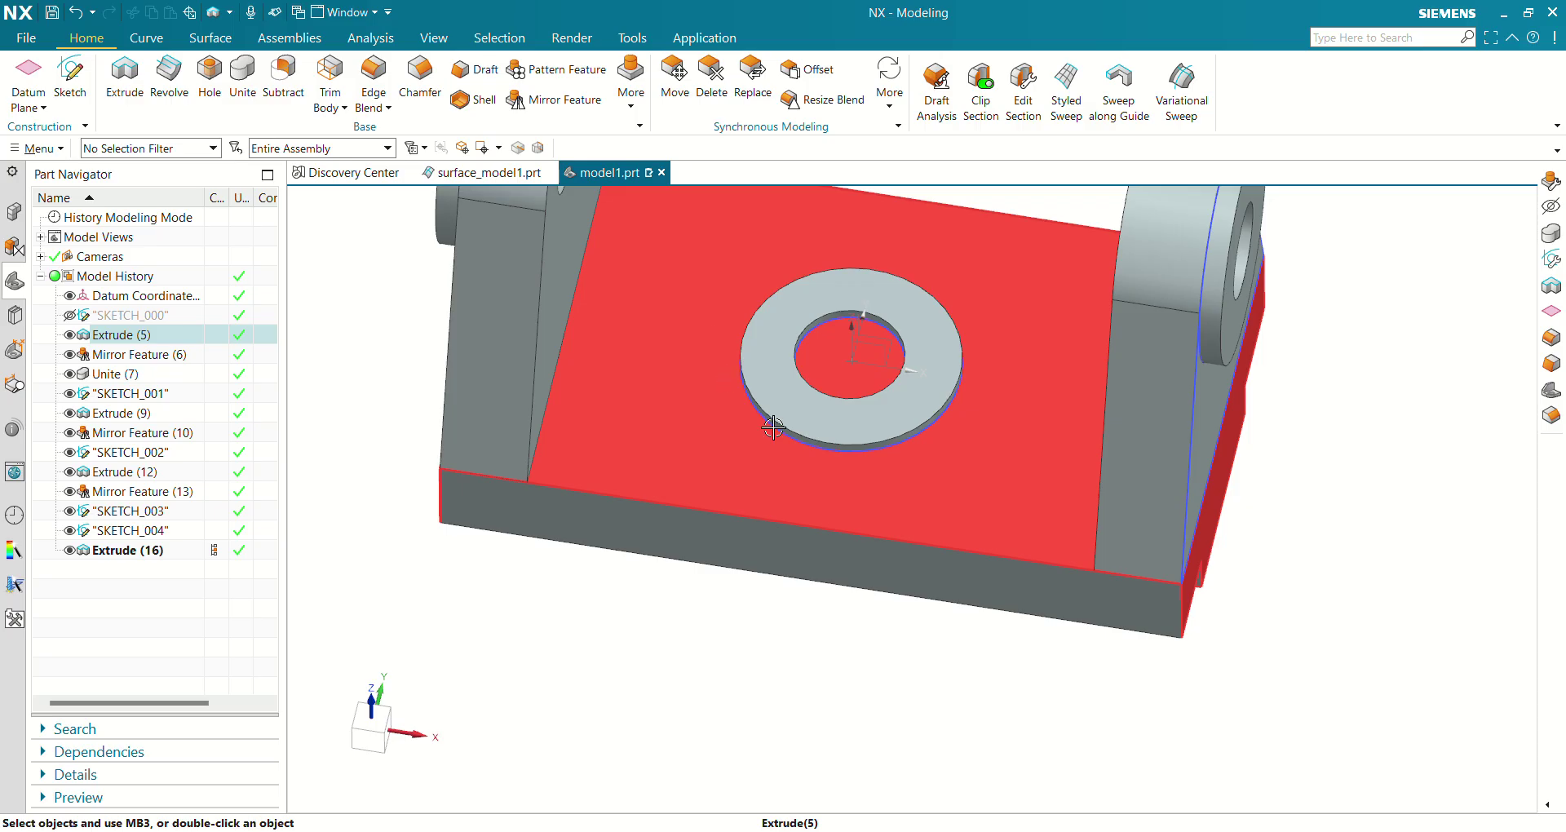
{"action": "middle_click_drag", "start_coordinate": [807, 448], "coordinate": [700, 479]}
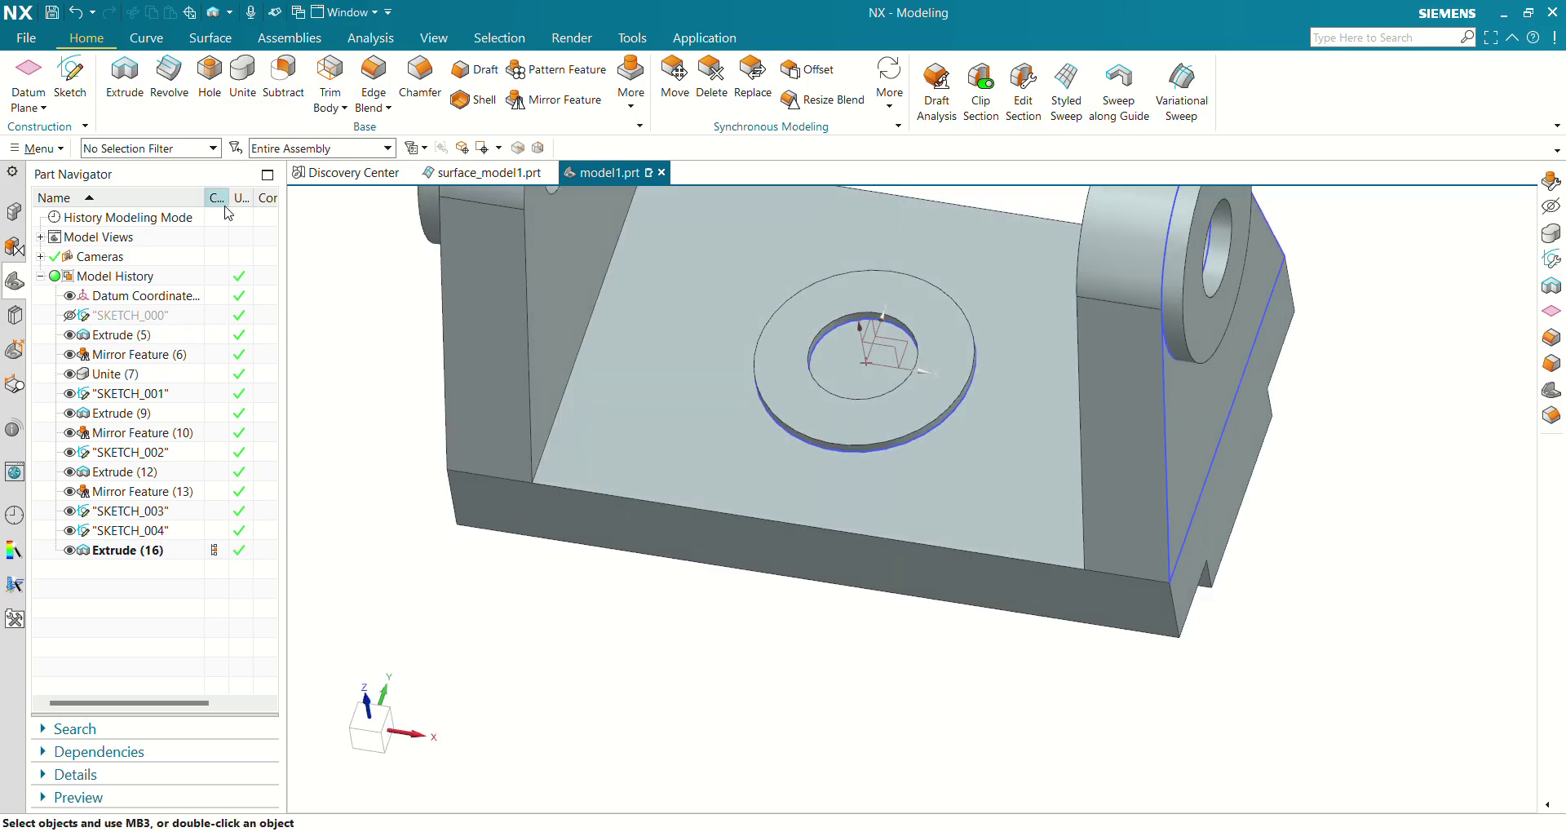
Start an extrusion from the ring's inner circle, using the single-curve selection rule.
{"action": "left_click", "coordinate": [125, 74]}
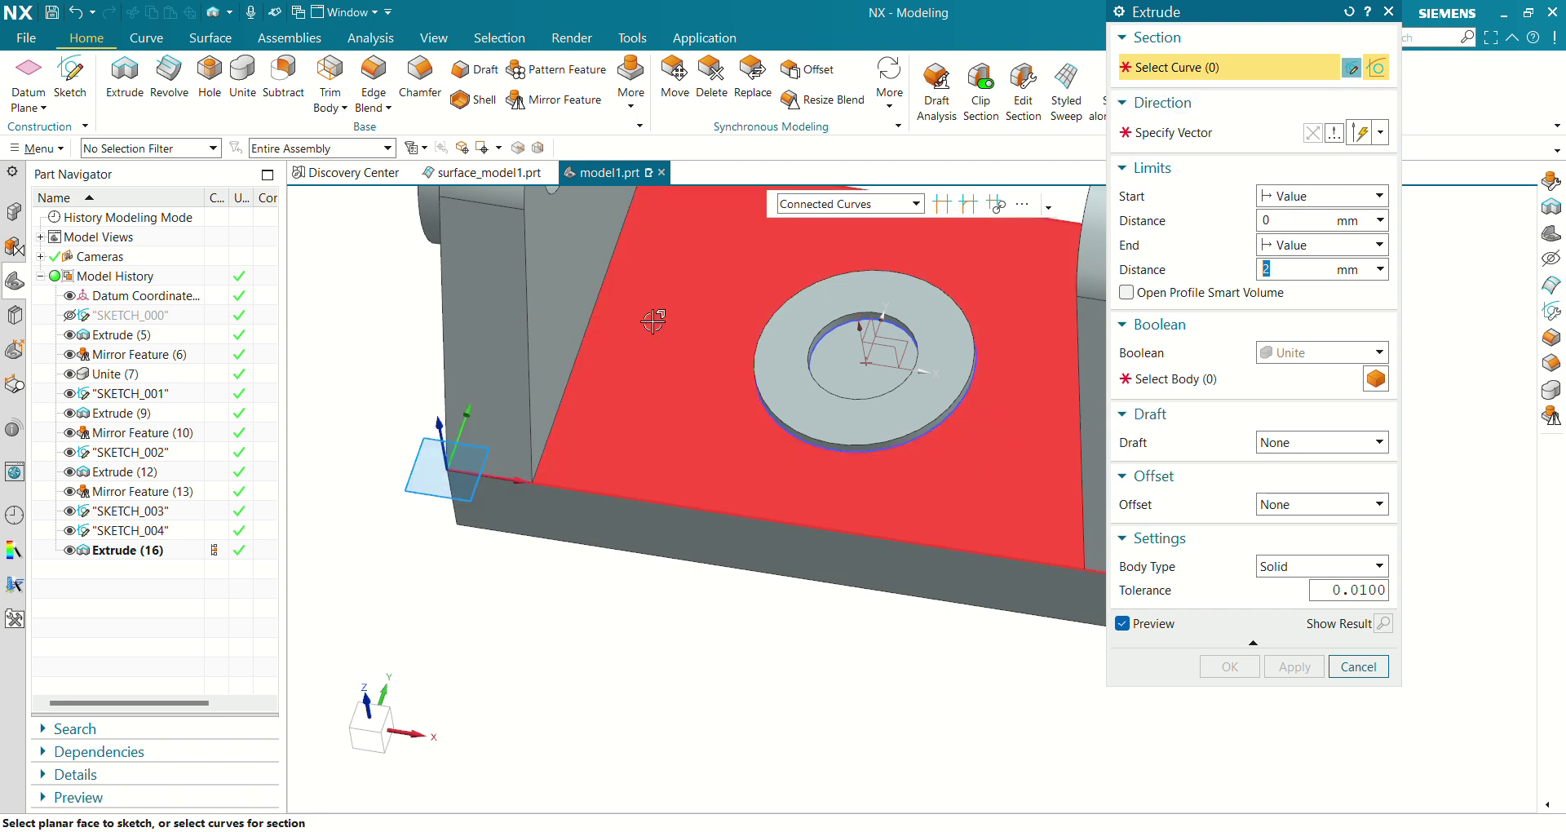
{"action": "left_click", "coordinate": [854, 205]}
{"action": "left_click", "coordinate": [818, 225]}
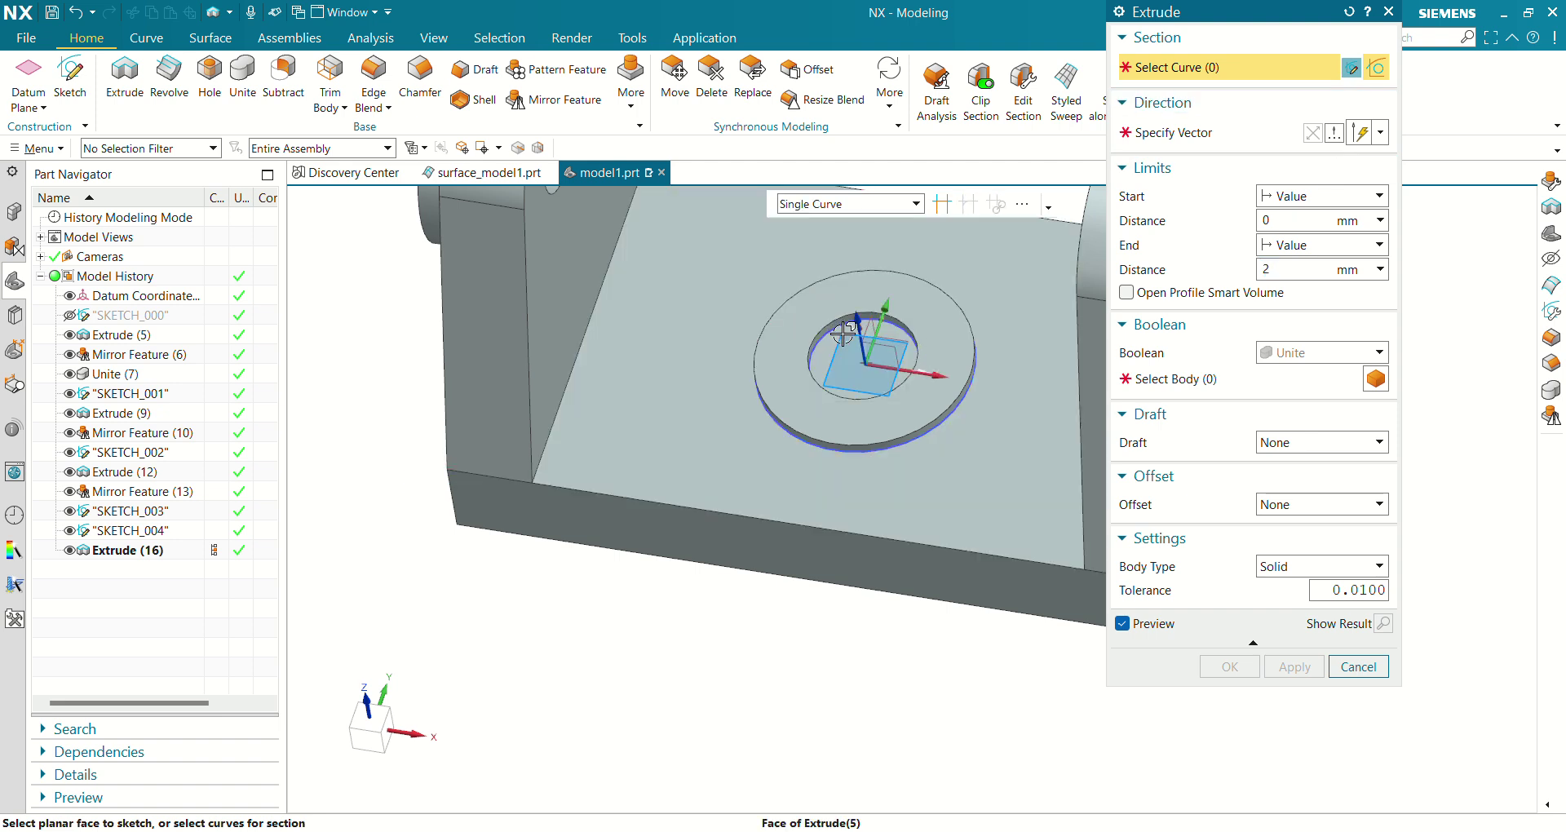
{"action": "scroll", "coordinate": [806, 409], "scroll_direction": "up", "scroll_amount": 5}
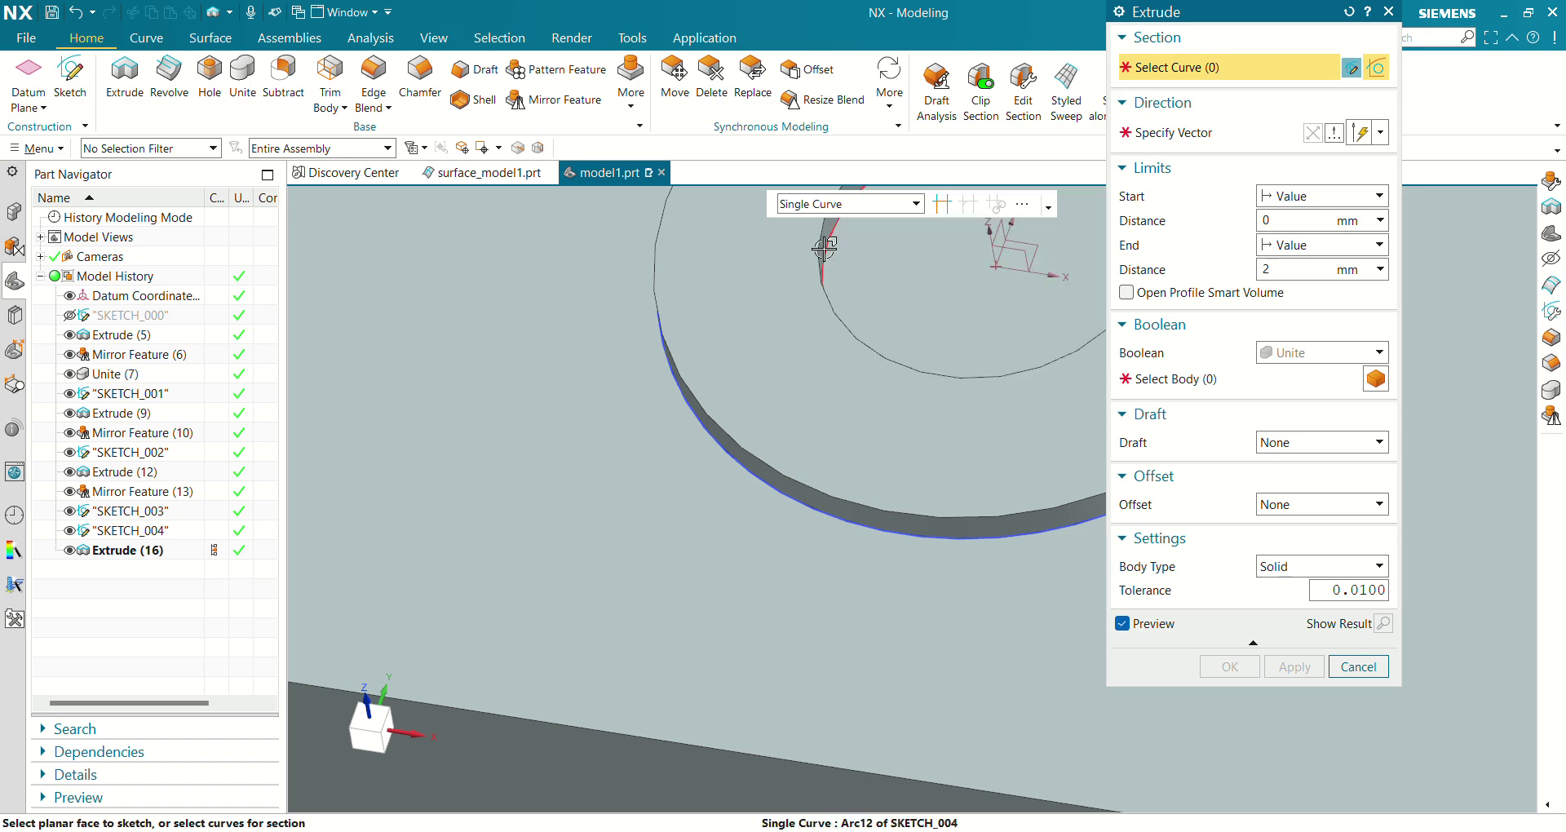
{"action": "left_click", "coordinate": [824, 249]}
{"action": "scroll", "coordinate": [897, 402], "scroll_direction": "down", "scroll_amount": 5}
{"action": "middle_click_drag", "start_coordinate": [697, 547], "coordinate": [704, 562]}
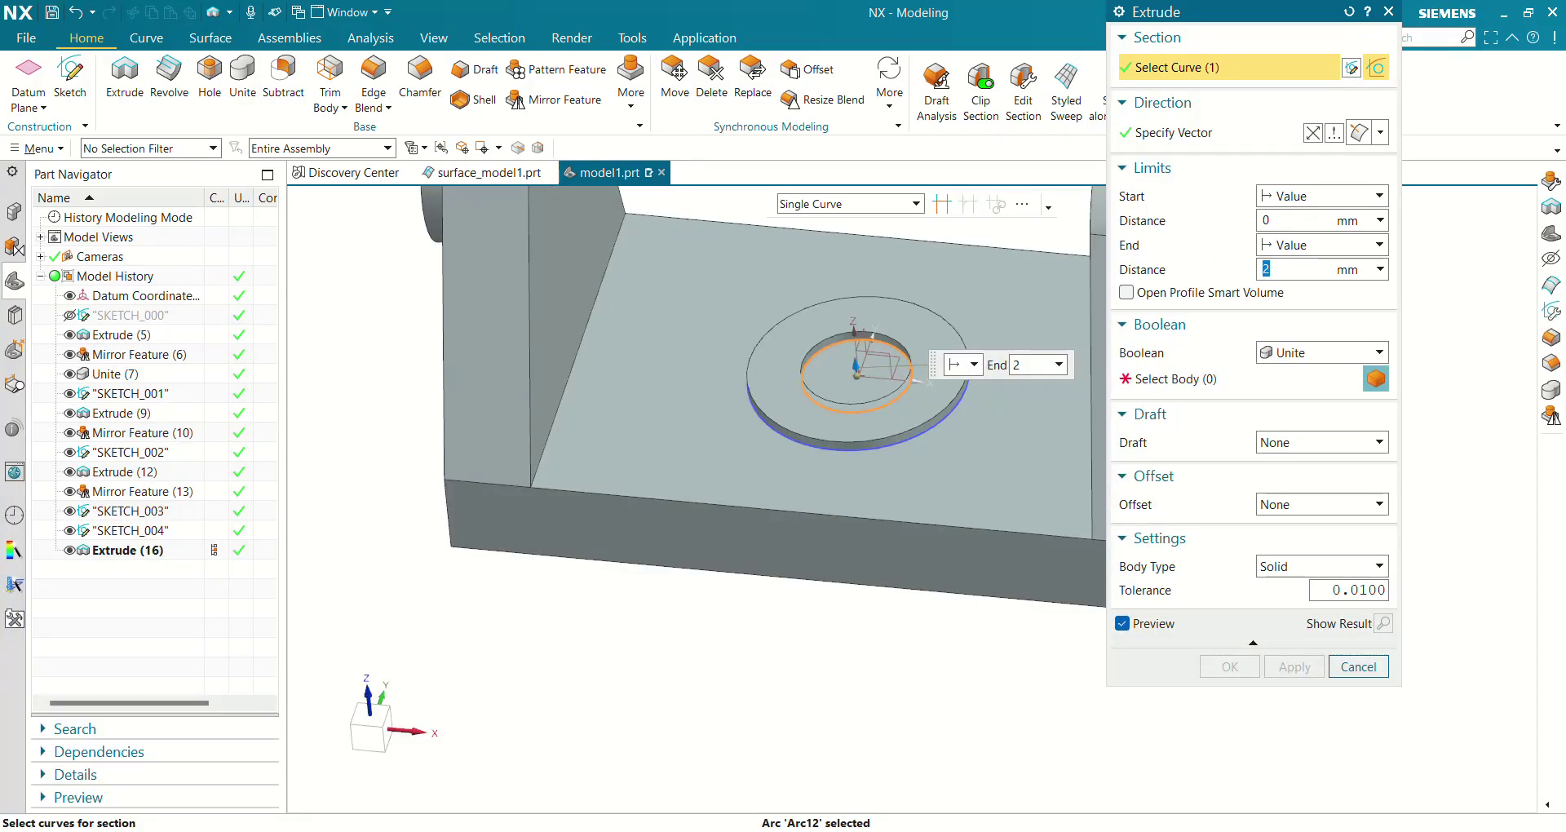
Cut the circle from the bracket body as a Symmetric Value Subtract extrusion, width 25.
{"action": "left_click", "coordinate": [1297, 220]}
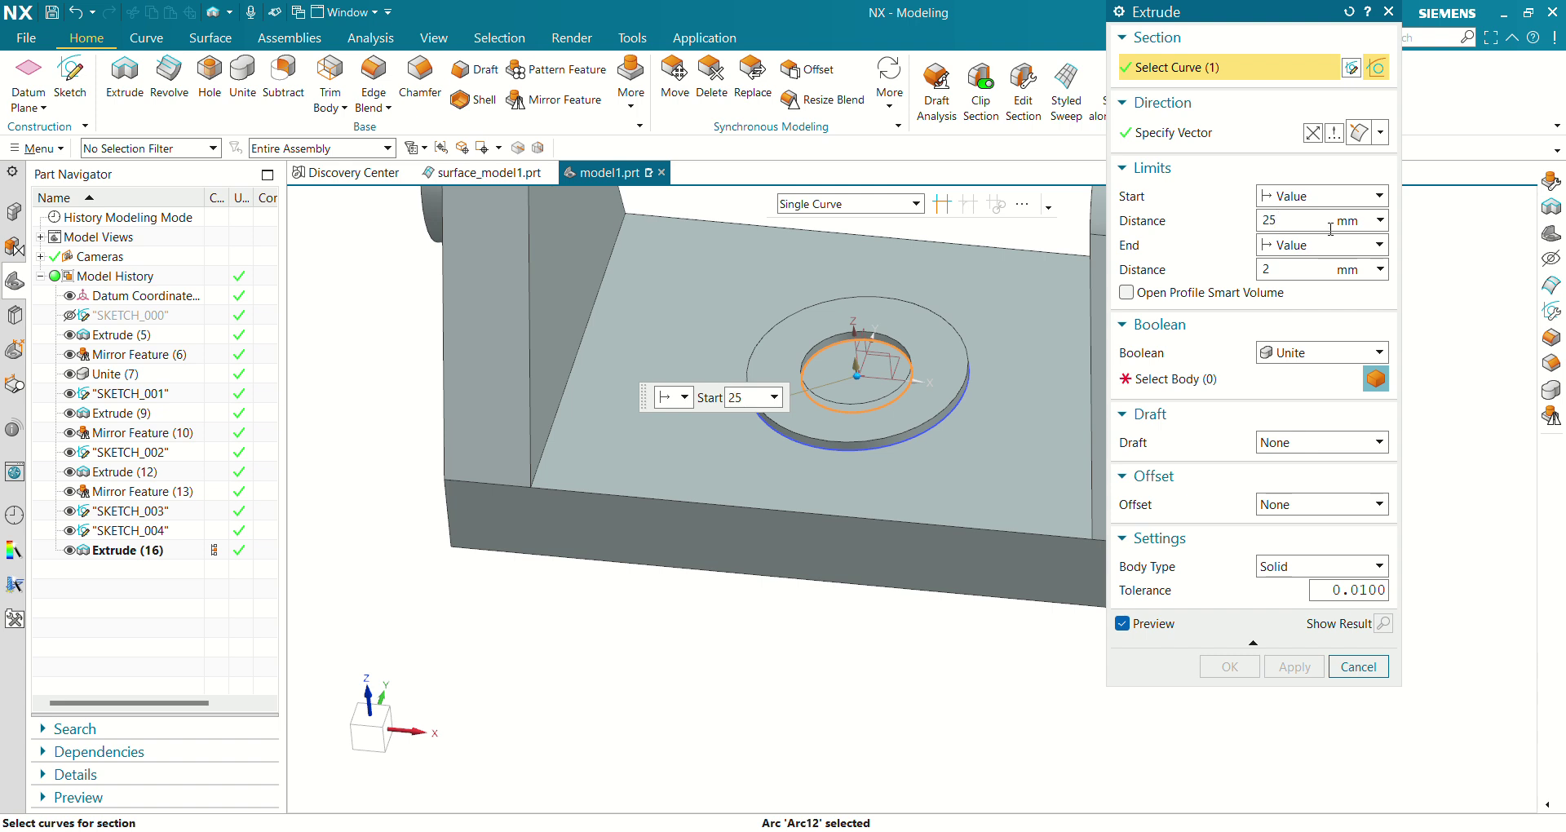
{"action": "left_click", "coordinate": [1315, 196]}
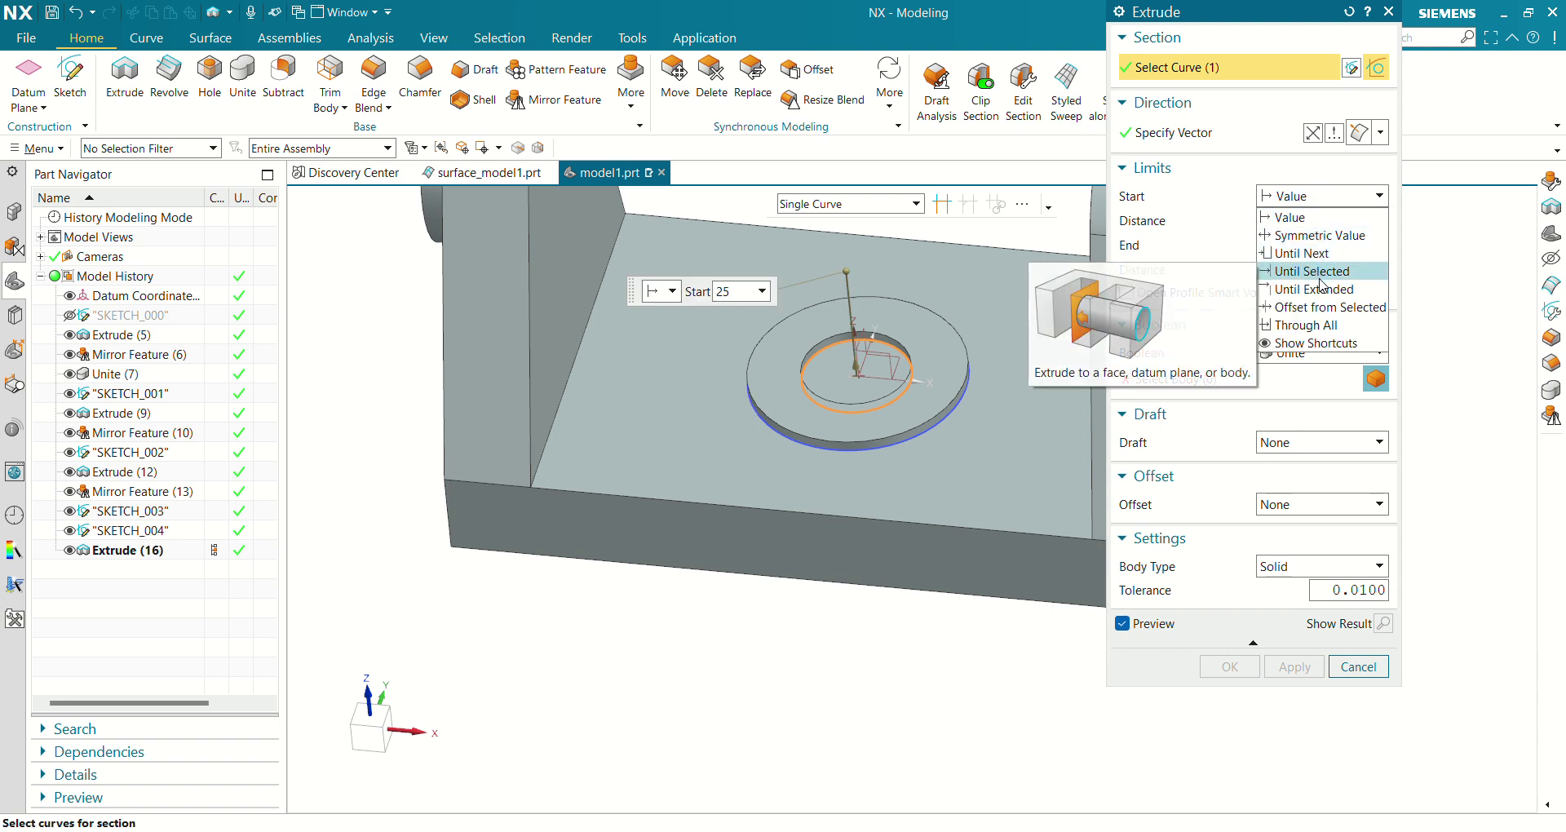
{"action": "left_click", "coordinate": [1334, 238]}
{"action": "left_click", "coordinate": [1298, 304]}
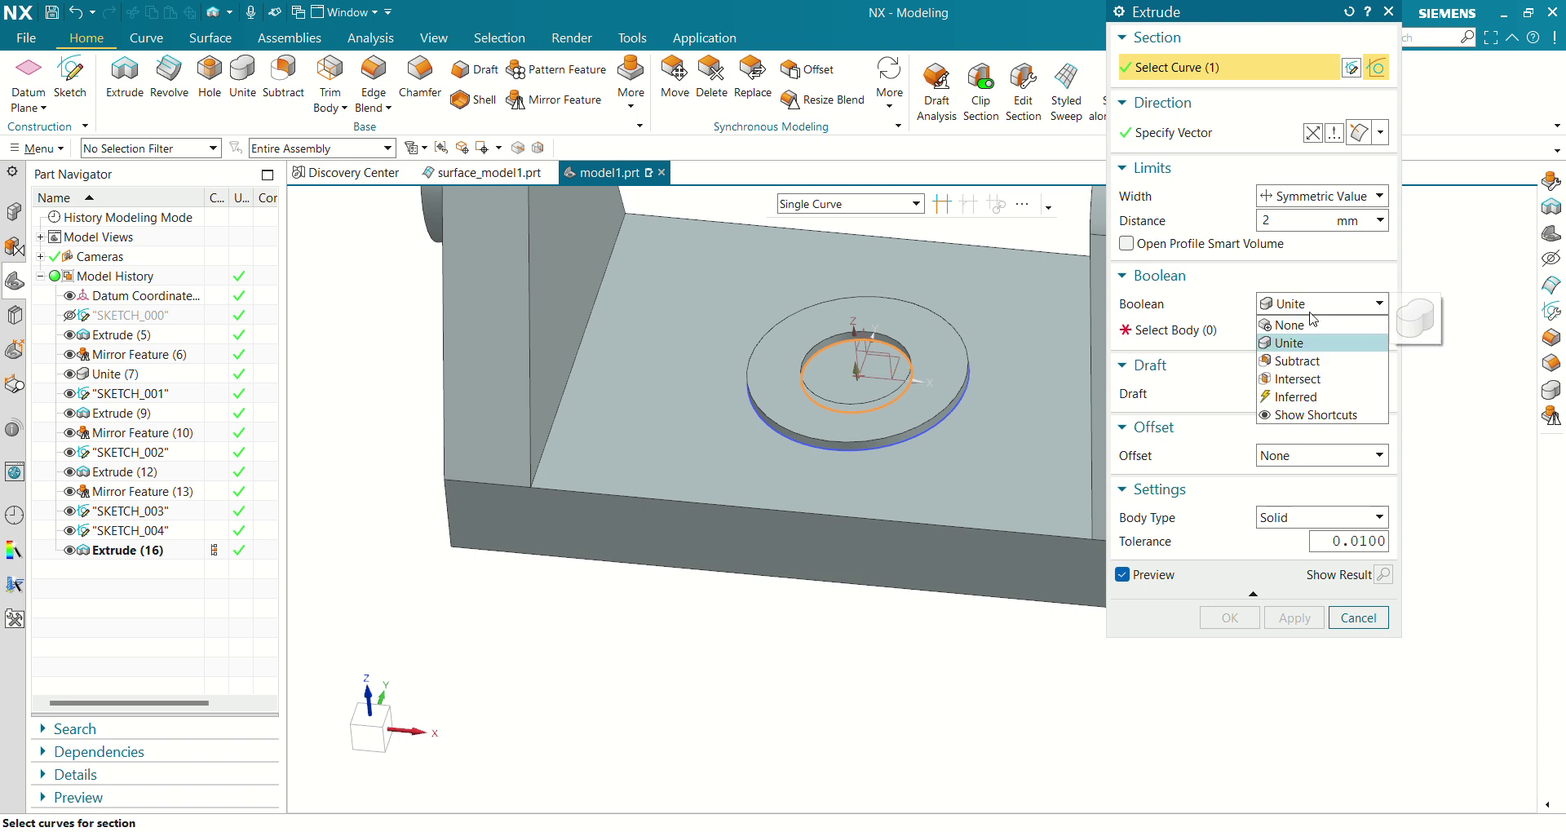
{"action": "left_click", "coordinate": [1311, 361]}
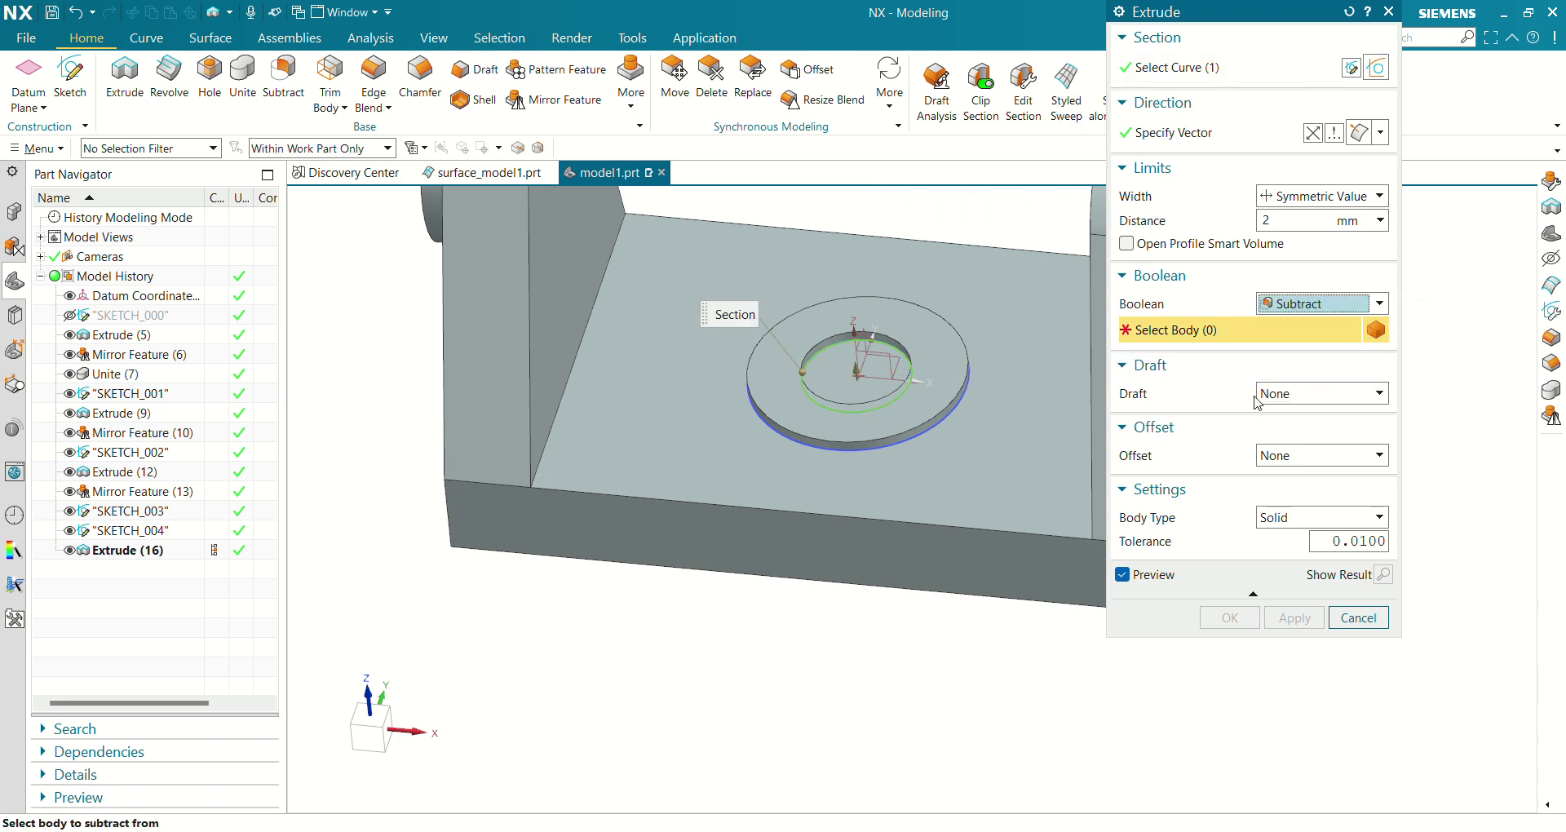
{"action": "left_click", "coordinate": [975, 445]}
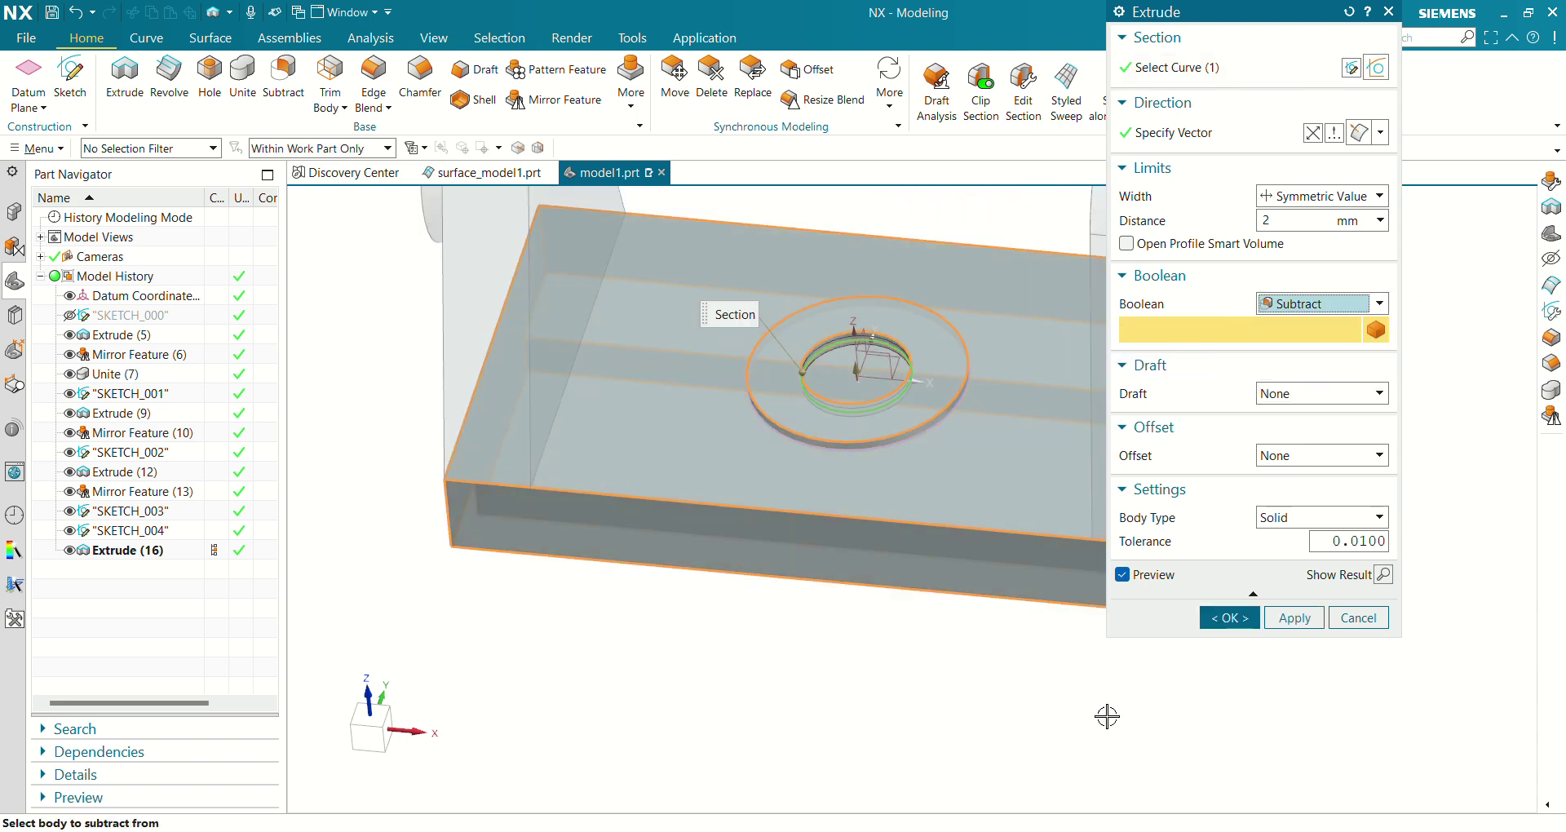
{"action": "left_click", "coordinate": [1285, 220]}
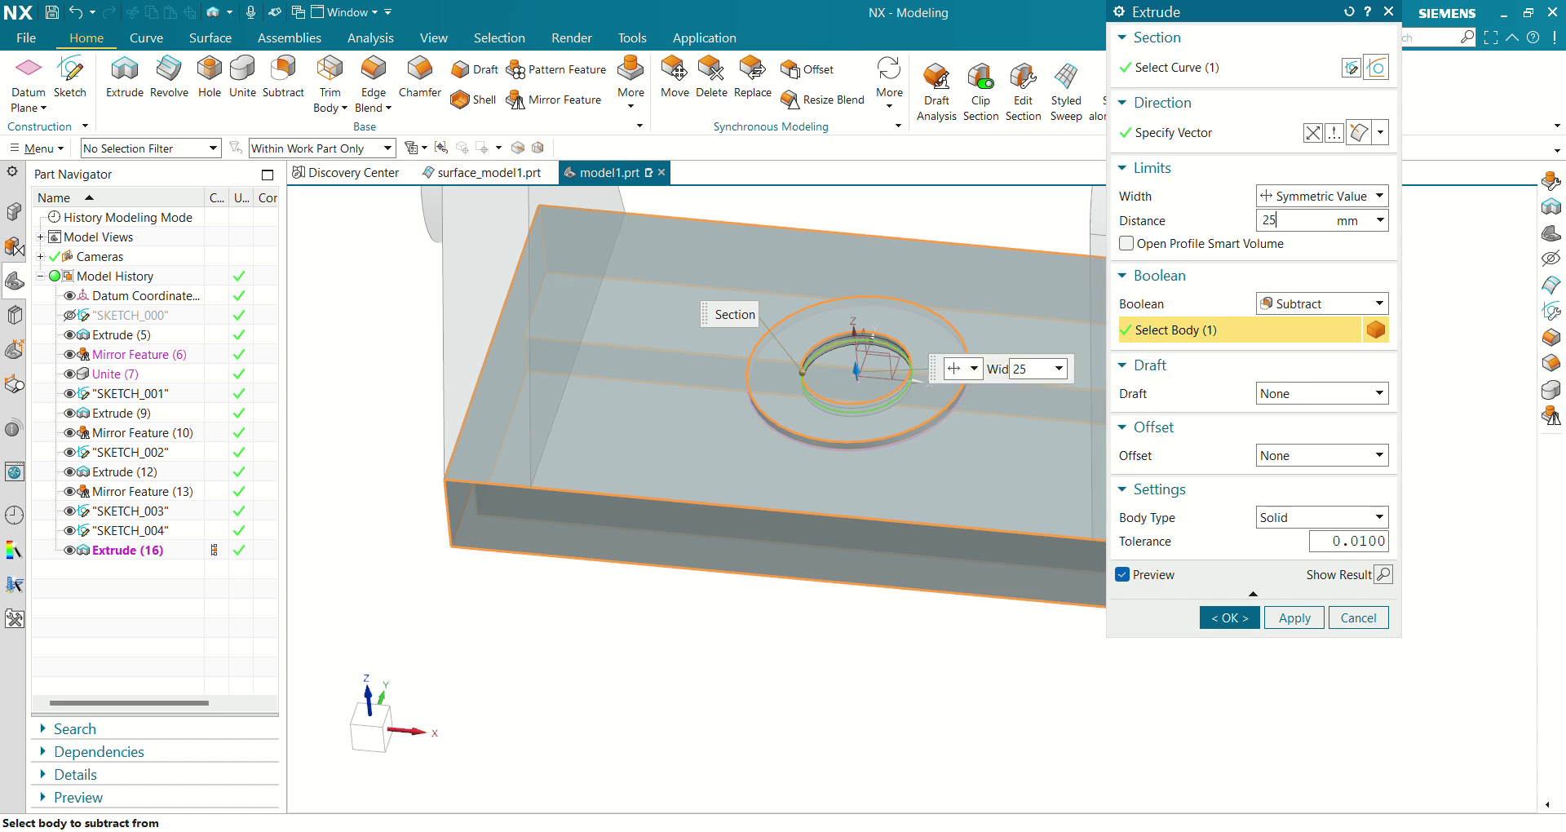
{"action": "type", "text": "25"}
{"action": "key", "text": "Return"}
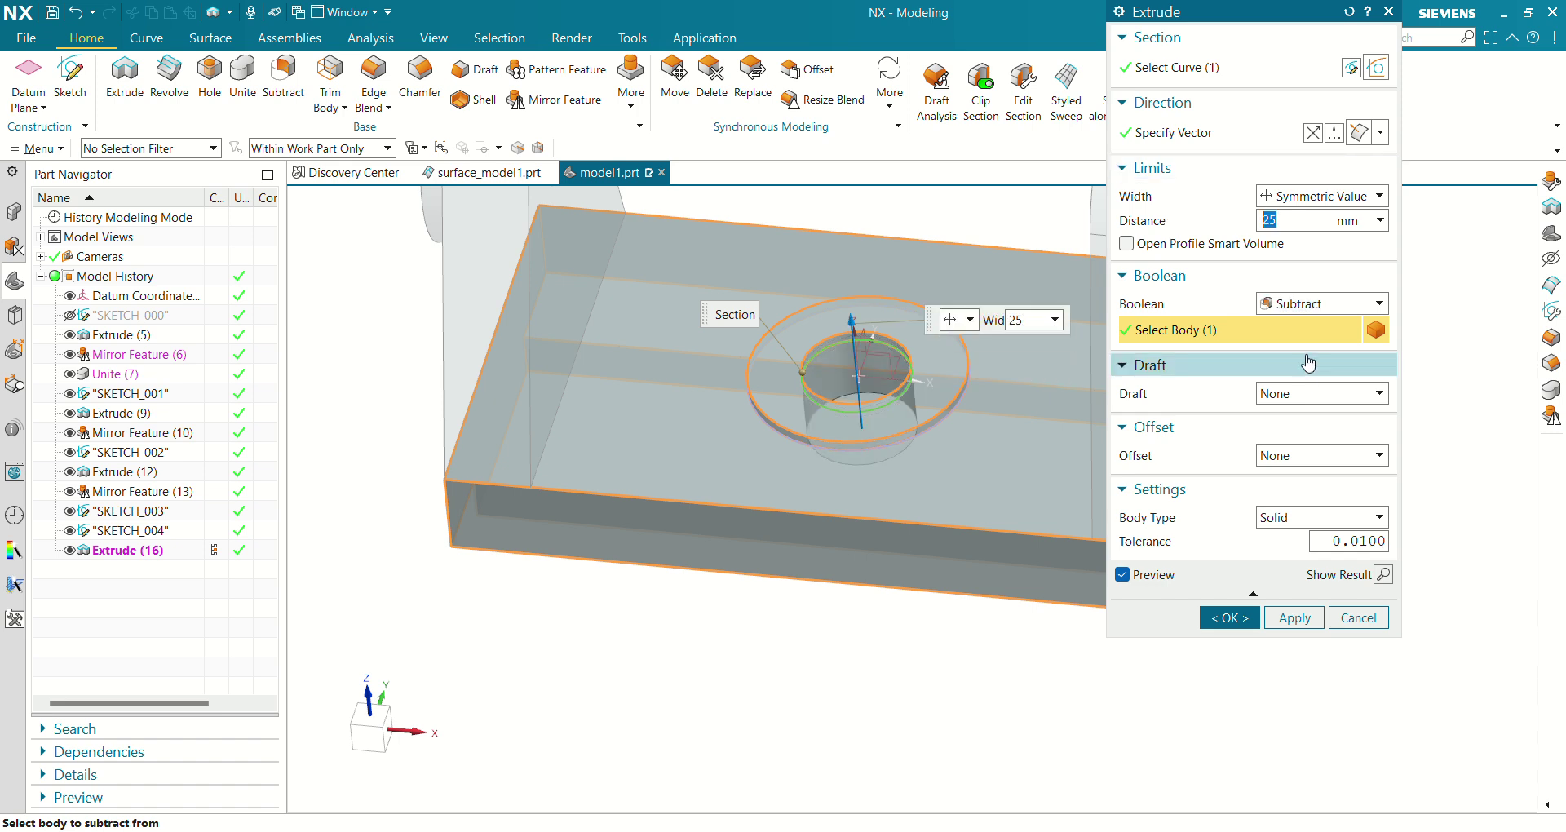
{"action": "left_click", "coordinate": [1222, 617]}
{"action": "middle_click_drag", "start_coordinate": [906, 465], "coordinate": [897, 437]}
Edit Extrude (17) to a 100 width so the Ø20 hole passes through the base.
{"action": "double_click", "coordinate": [124, 570]}
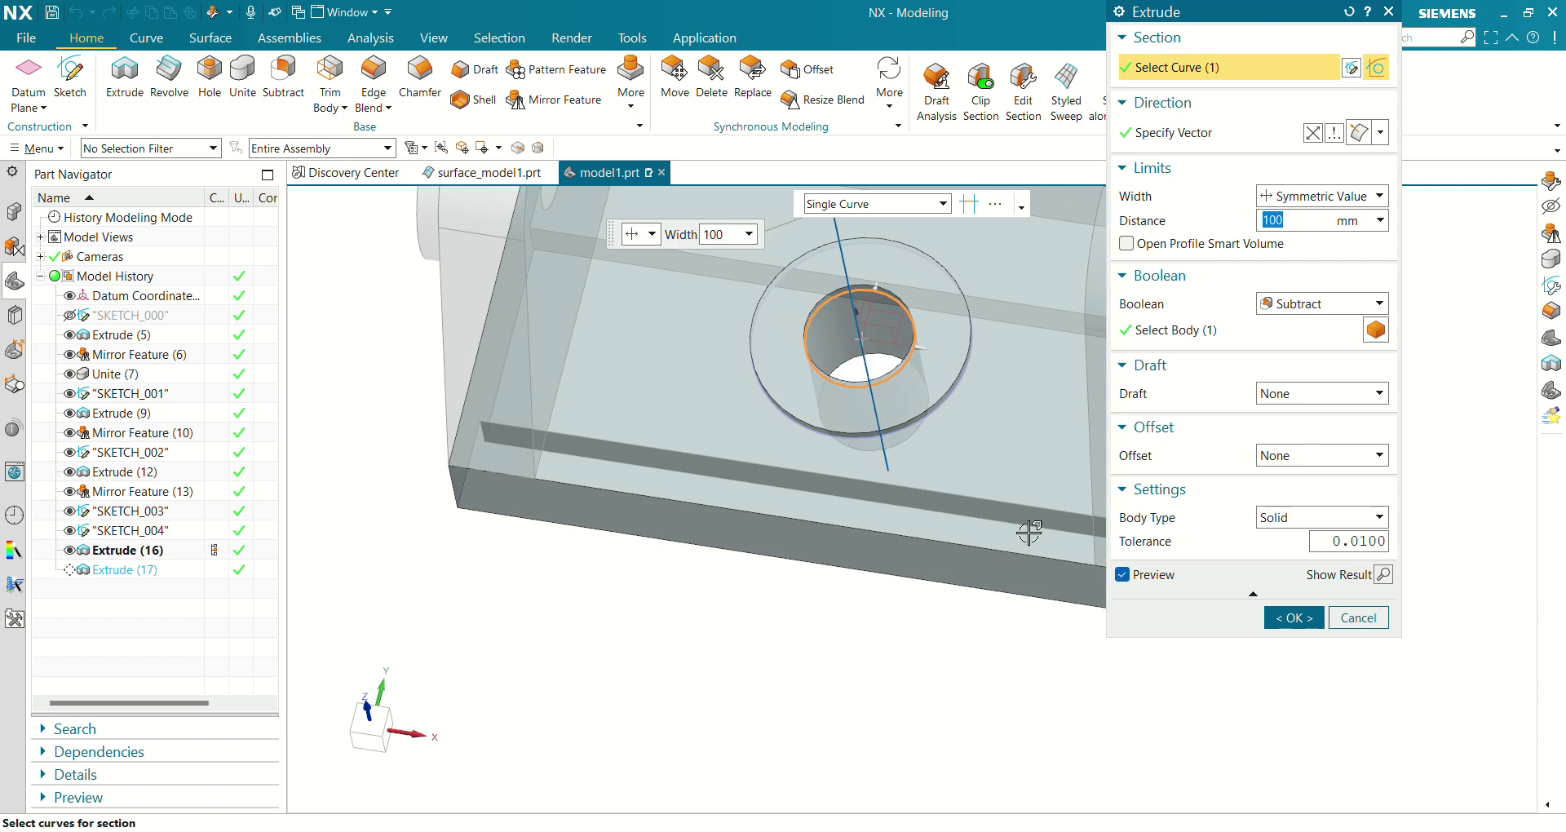
{"action": "left_click", "coordinate": [1292, 618]}
{"action": "middle_click_drag", "start_coordinate": [845, 552], "coordinate": [843, 522]}
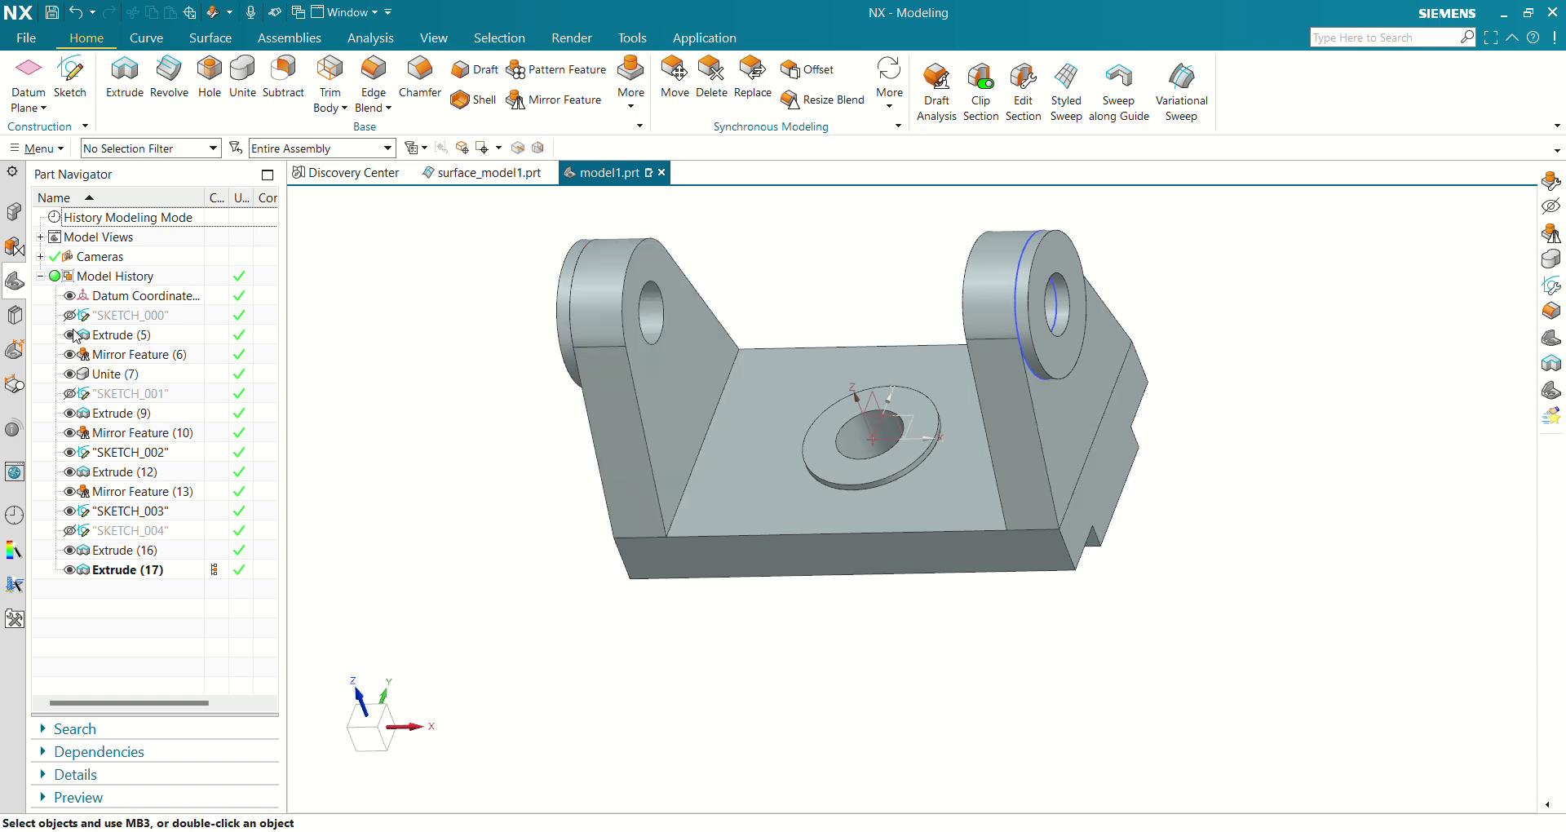
{"action": "middle_click_drag", "start_coordinate": [770, 630], "coordinate": [970, 331]}
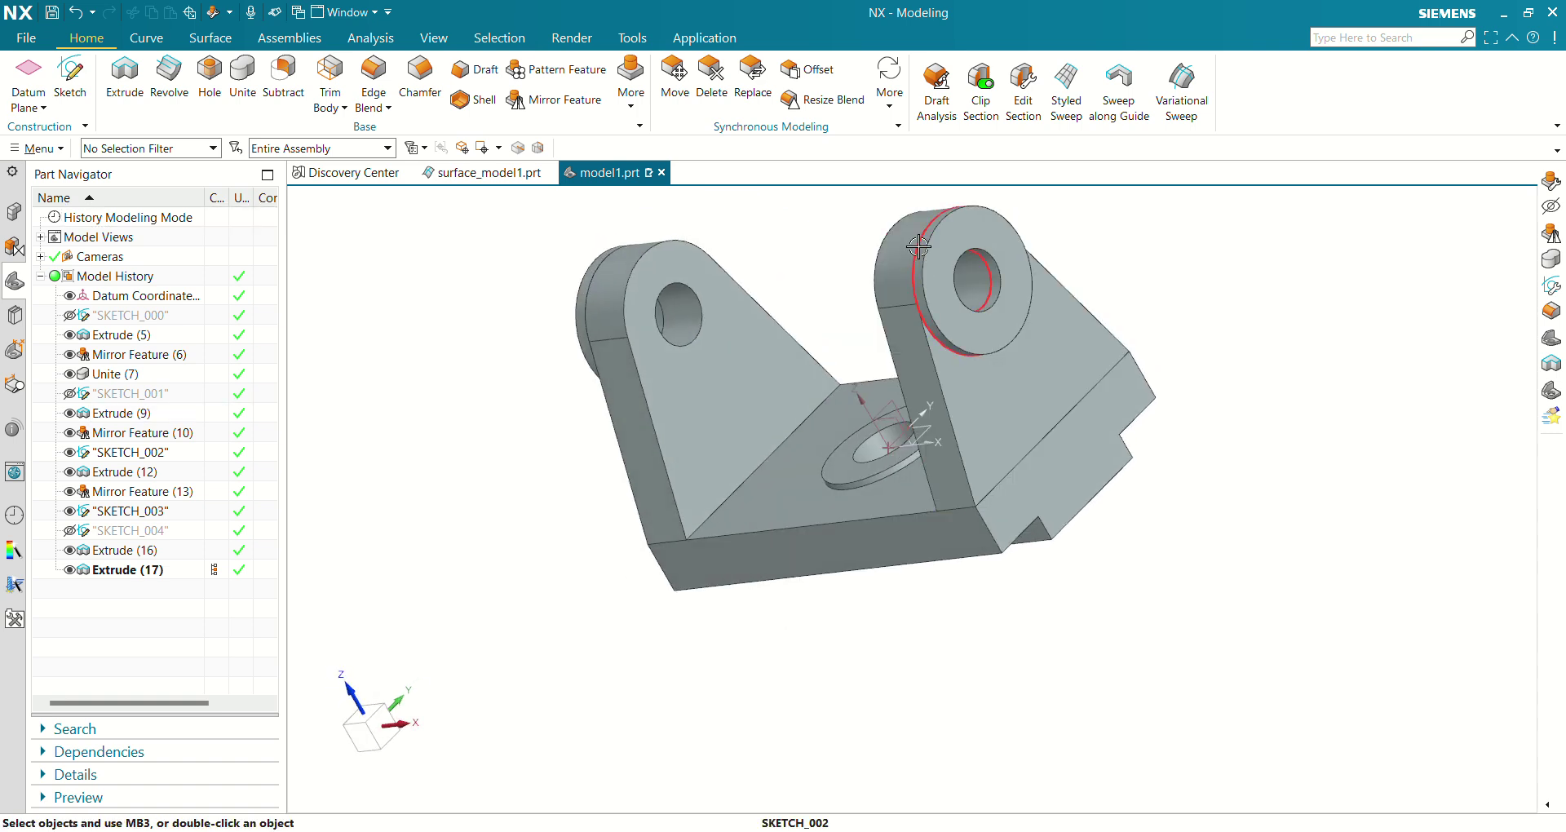
{"action": "left_click", "coordinate": [912, 254]}
{"action": "key", "text": "Escape"}
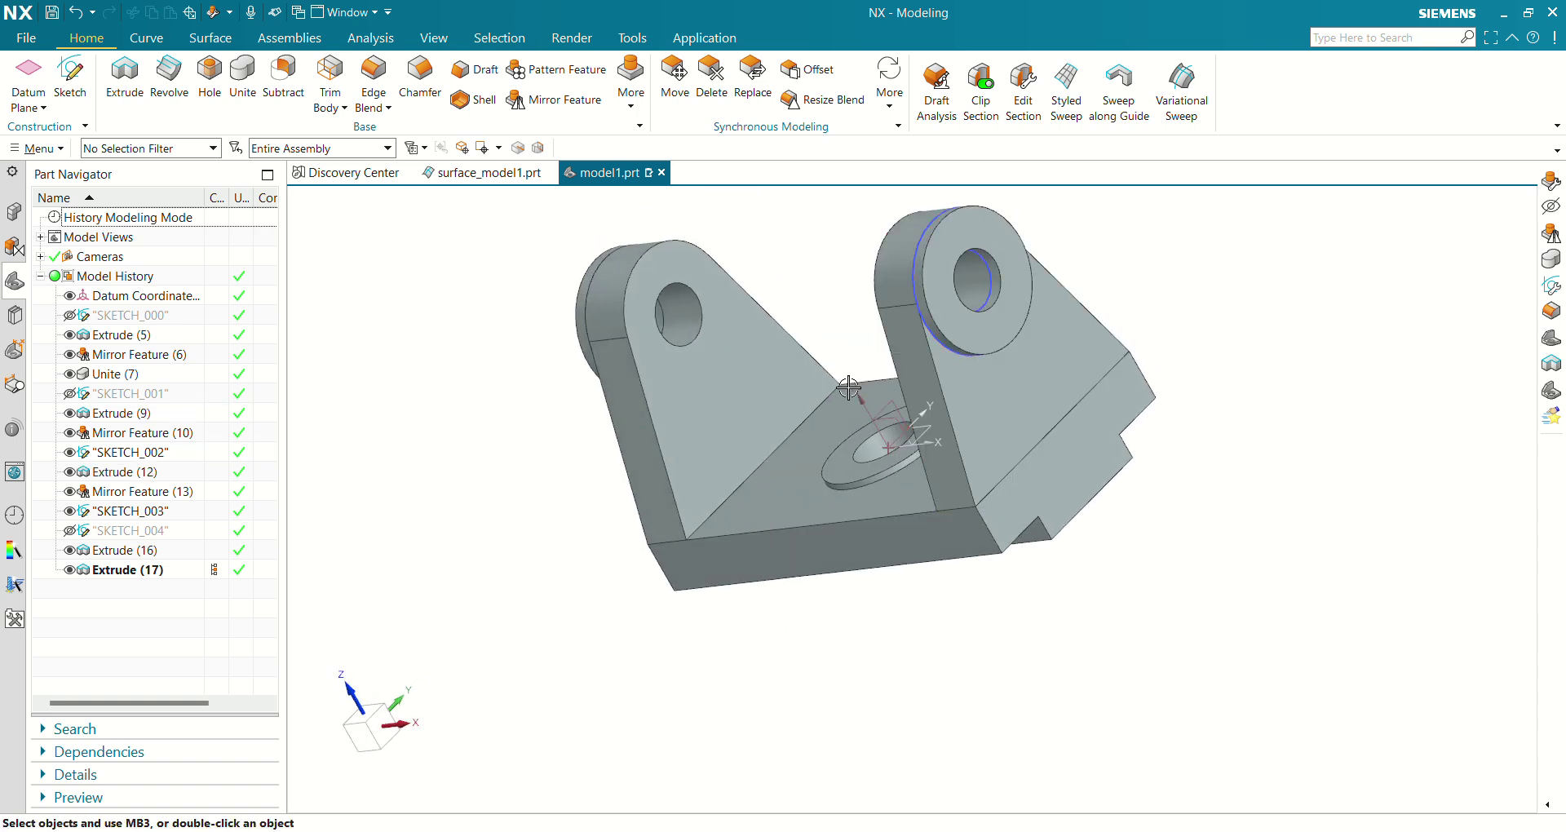
{"action": "scroll", "coordinate": [848, 388], "scroll_direction": "up", "scroll_amount": 2}
{"action": "left_click", "coordinate": [918, 278]}
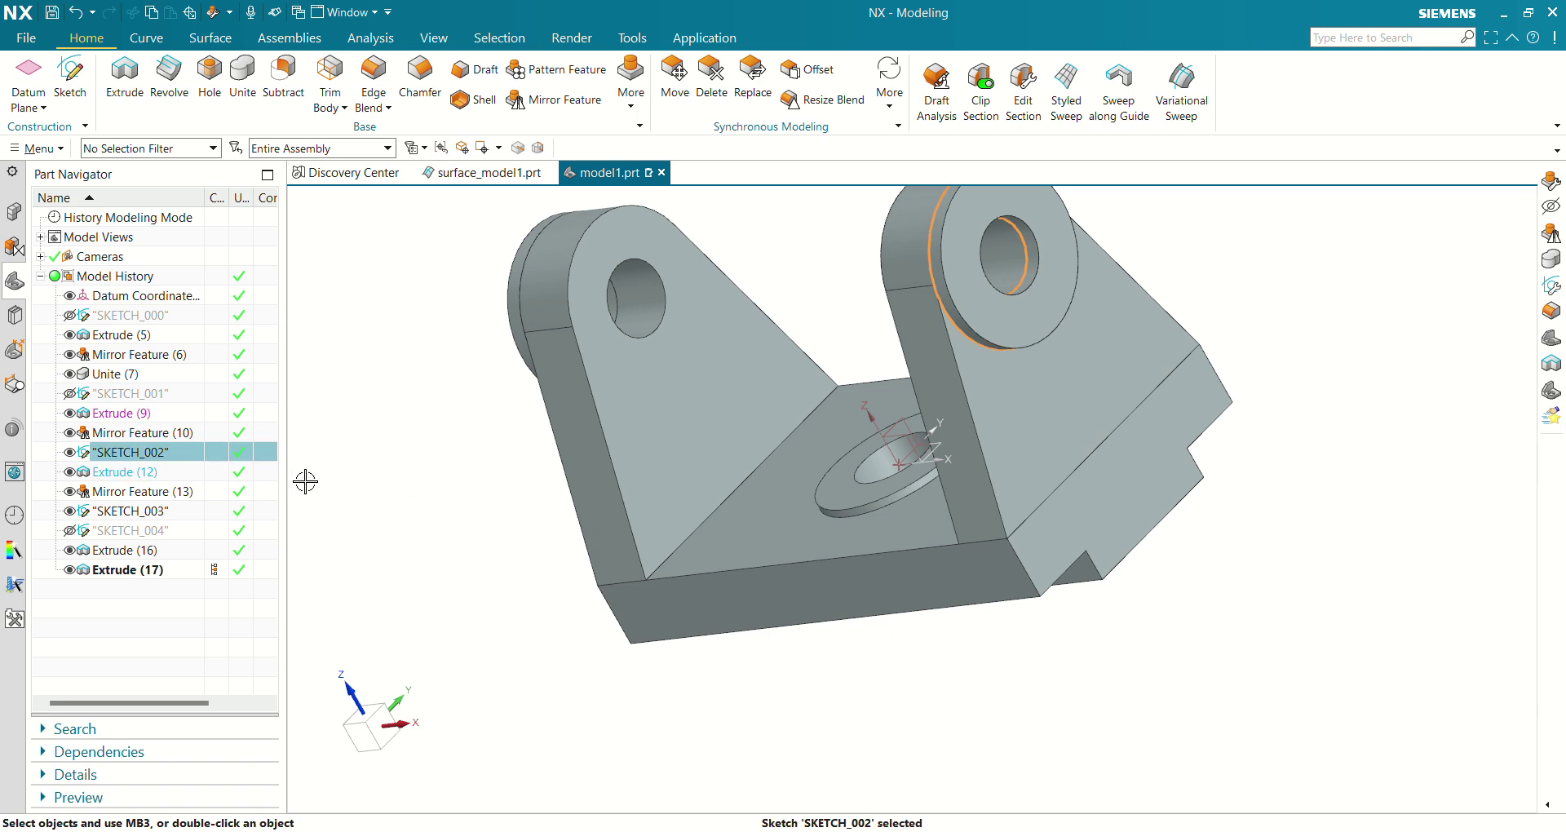
{"action": "key", "text": "Escape"}
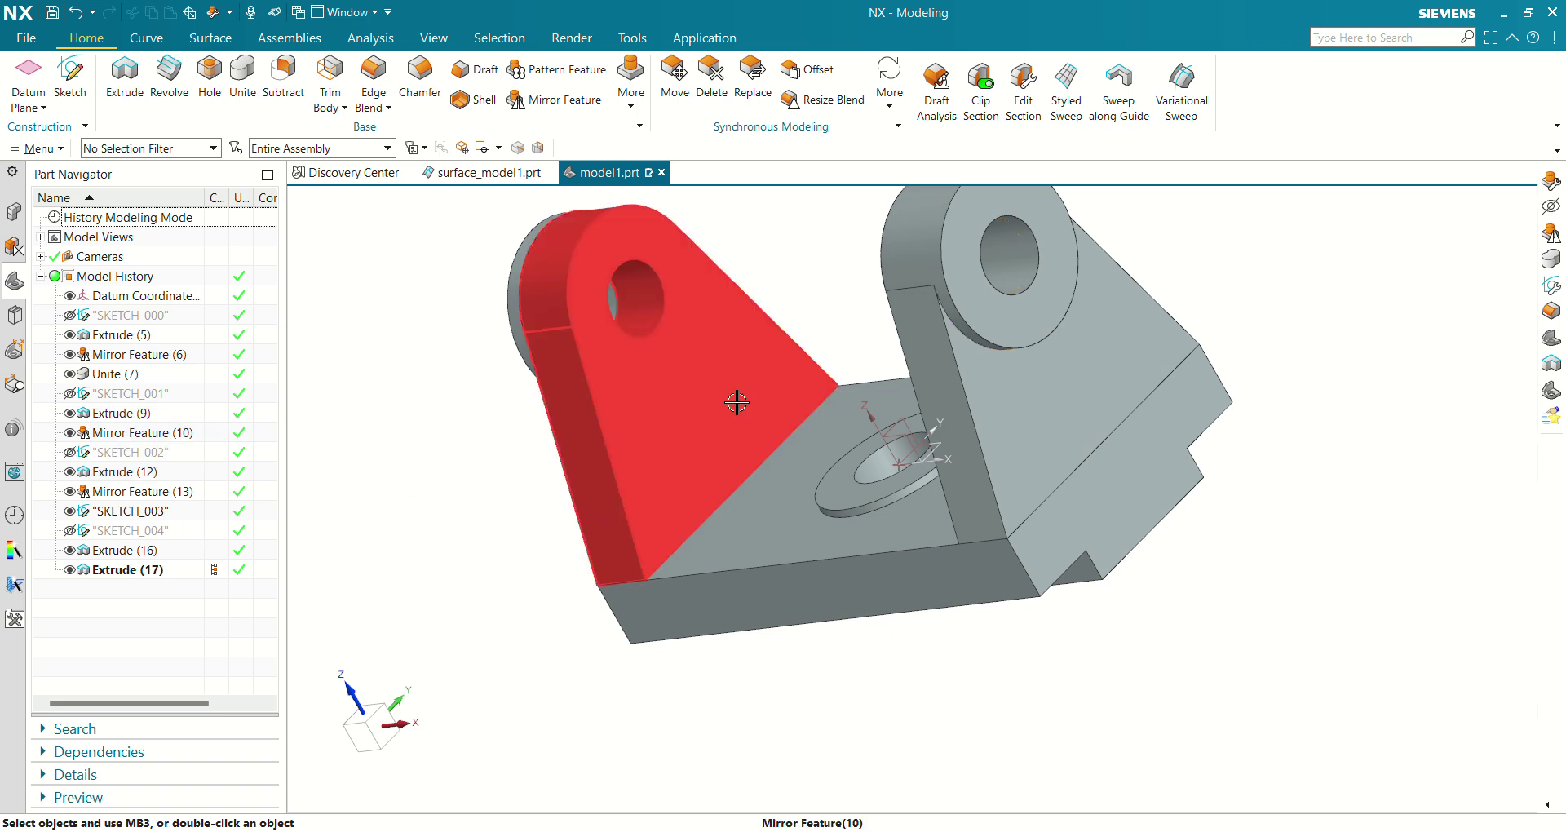
{"action": "mouse_move", "coordinate": [734, 404]}
{"action": "middle_mouse_down"}
{"action": "mouse_move", "coordinate": [771, 395]}
{"action": "mouse_move", "coordinate": [796, 500]}
{"action": "mouse_move", "coordinate": [843, 461]}
{"action": "mouse_move", "coordinate": [807, 465]}
{"action": "middle_mouse_up"}
Unite the left ear as Target with the base as Tool.
{"action": "left_click", "coordinate": [243, 81]}
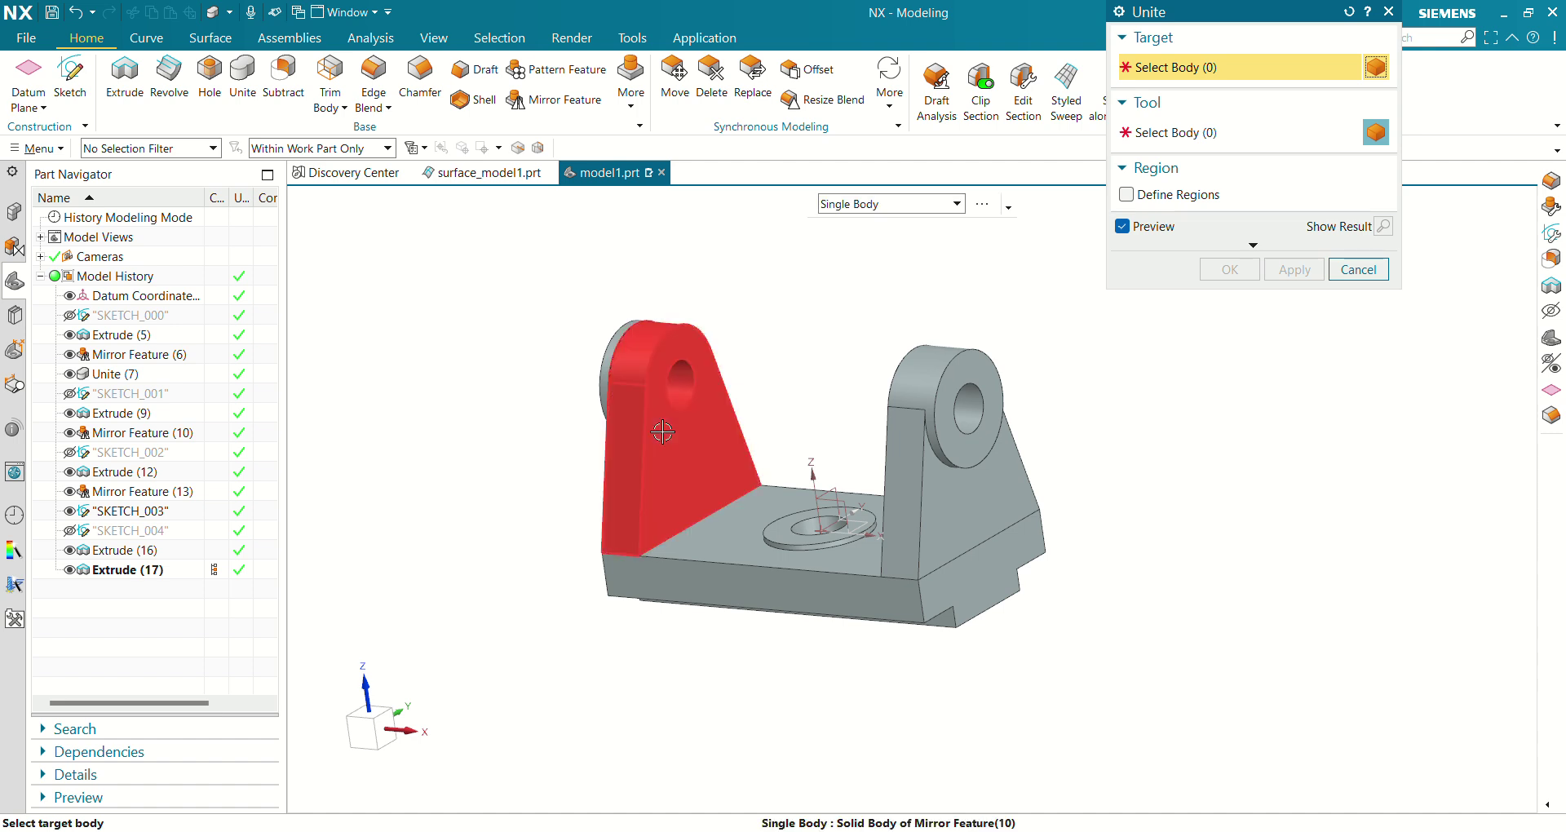
{"action": "left_click", "coordinate": [623, 470]}
{"action": "left_click", "coordinate": [769, 554]}
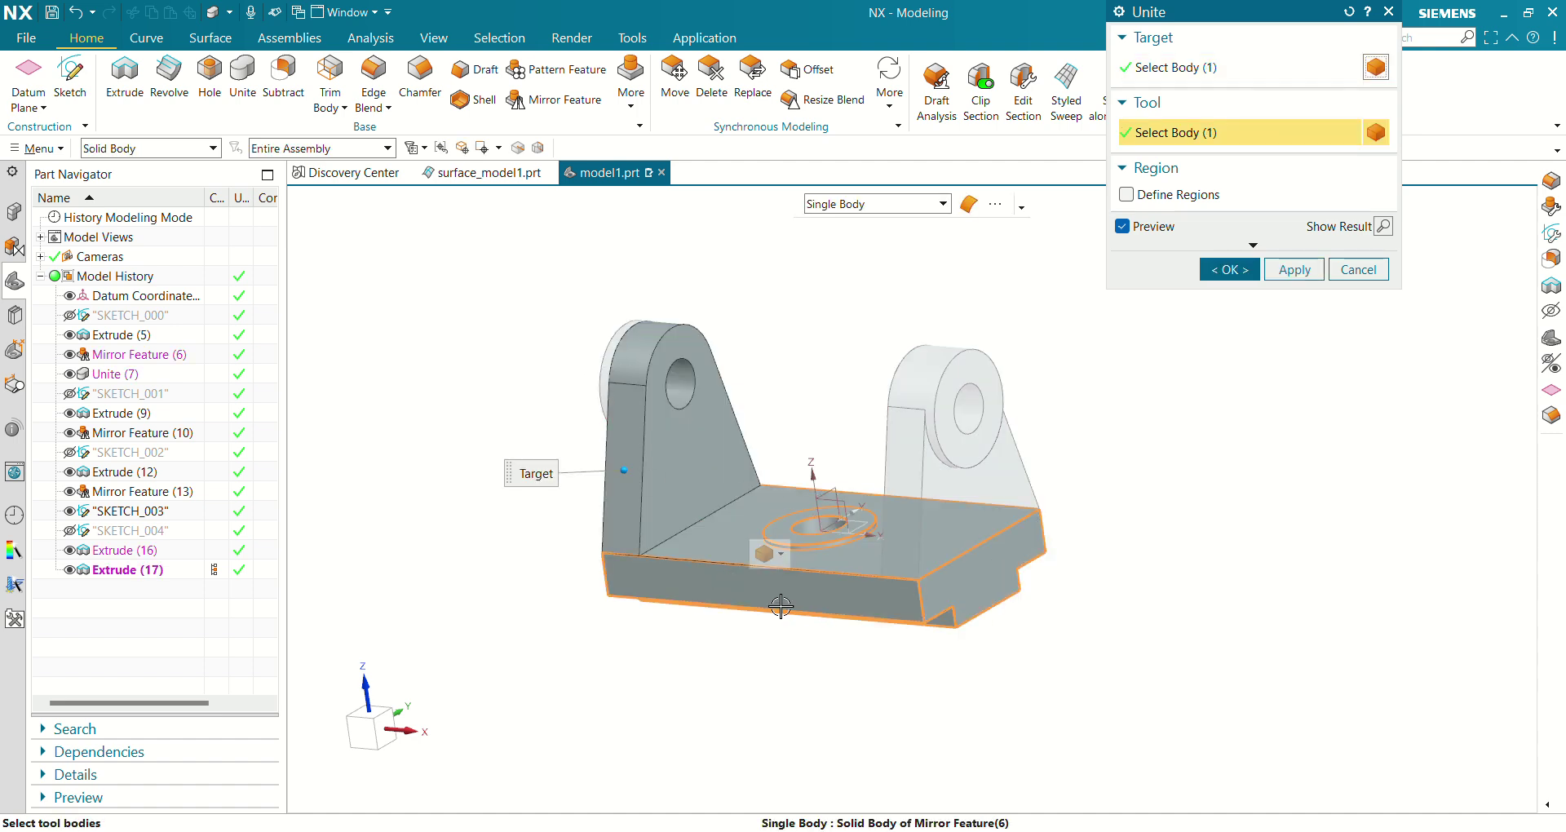
{"action": "left_click", "coordinate": [946, 478]}
{"action": "left_click", "coordinate": [1229, 269]}
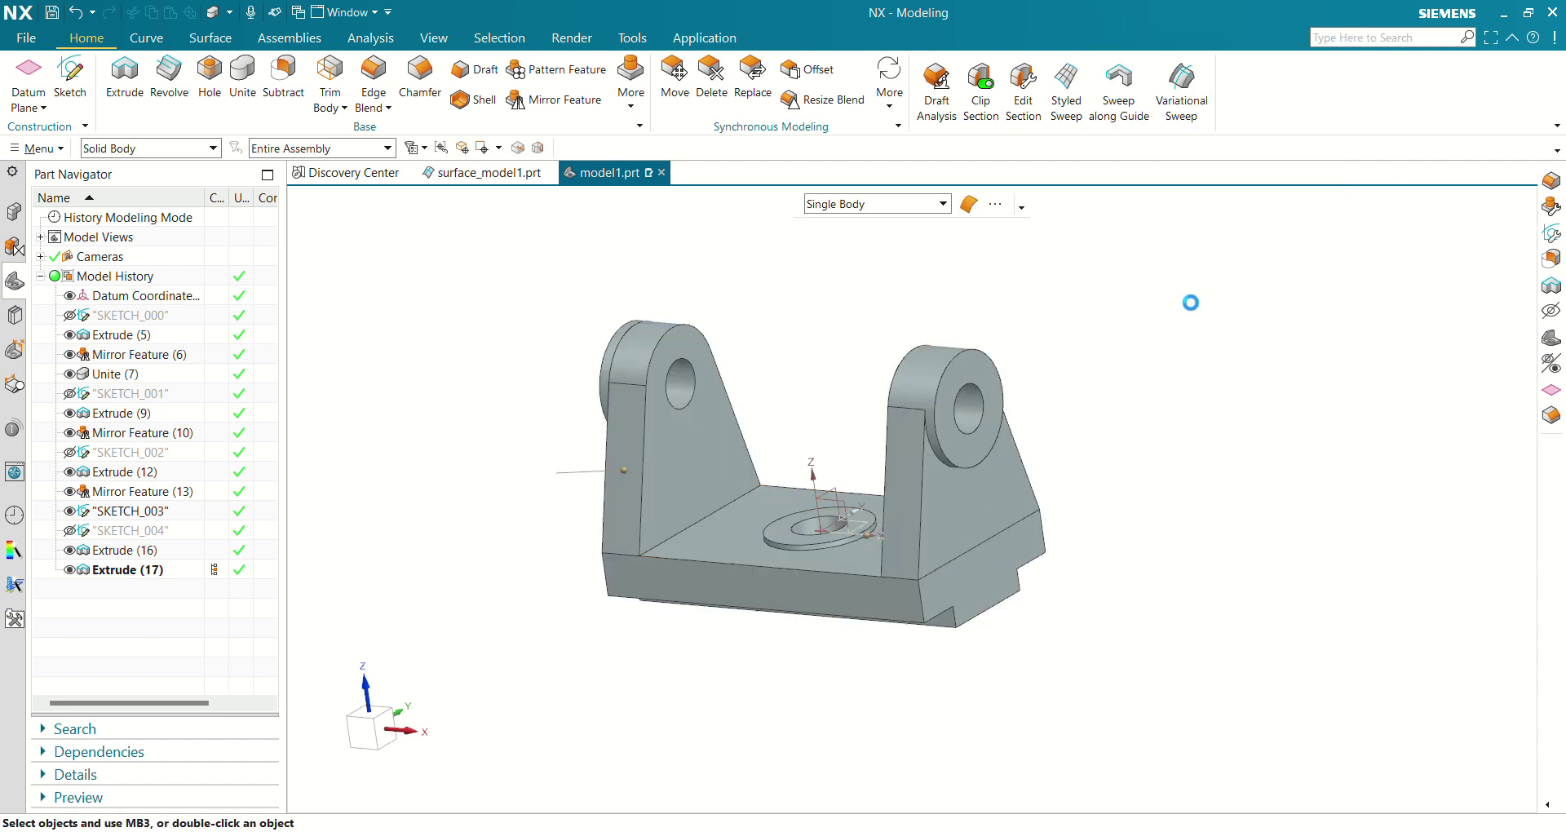
Orbit the model and select the Unite feature to check which bodies it joined.
{"action": "middle_click_drag", "start_coordinate": [808, 473], "coordinate": [580, 745]}
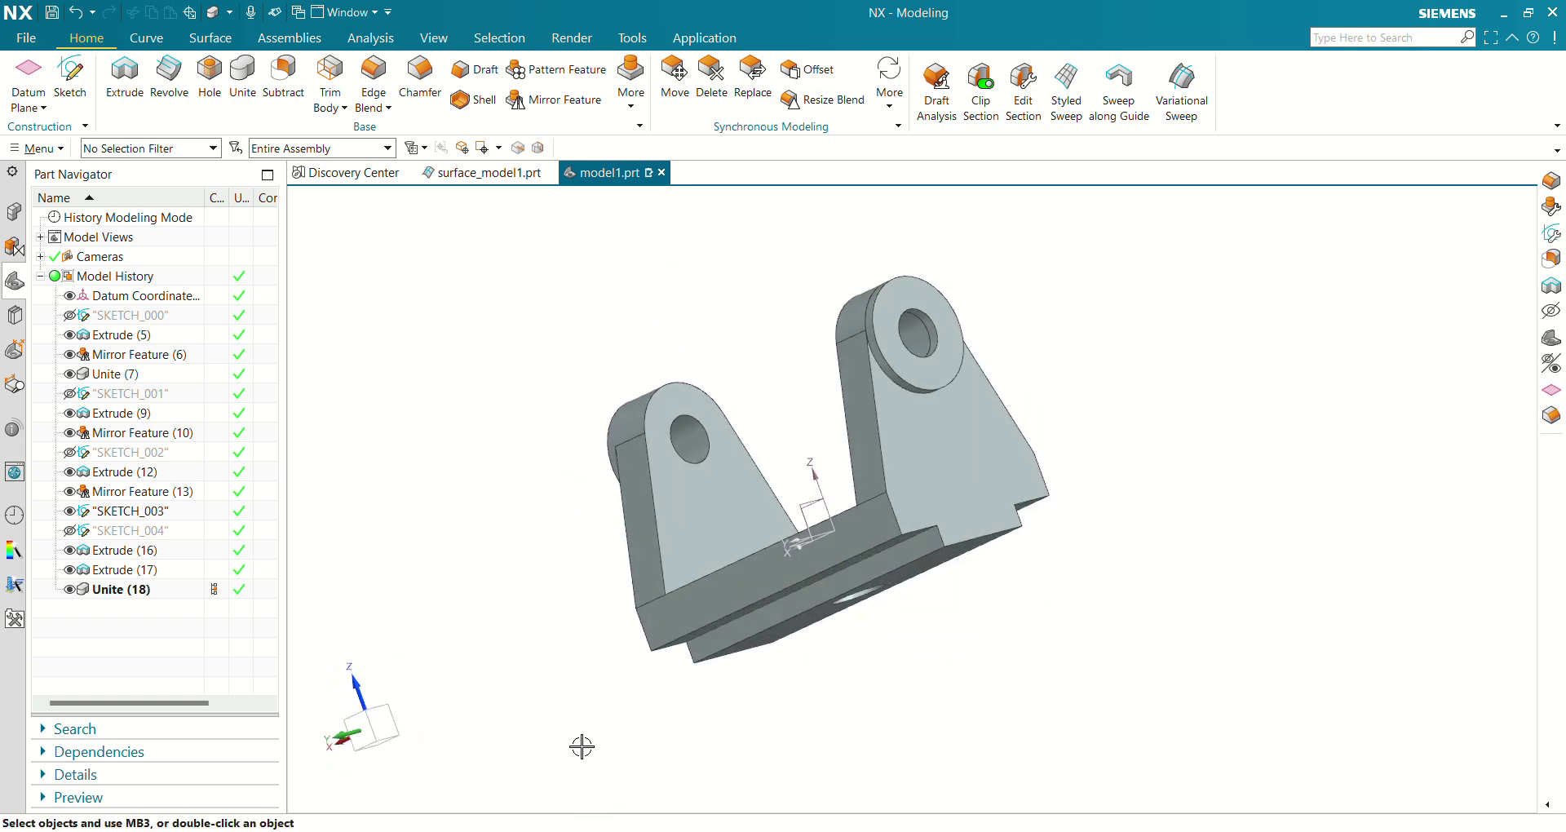
{"action": "middle_click_drag", "start_coordinate": [885, 569], "coordinate": [919, 620]}
{"action": "scroll", "coordinate": [1100, 441], "scroll_direction": "up", "scroll_amount": 2}
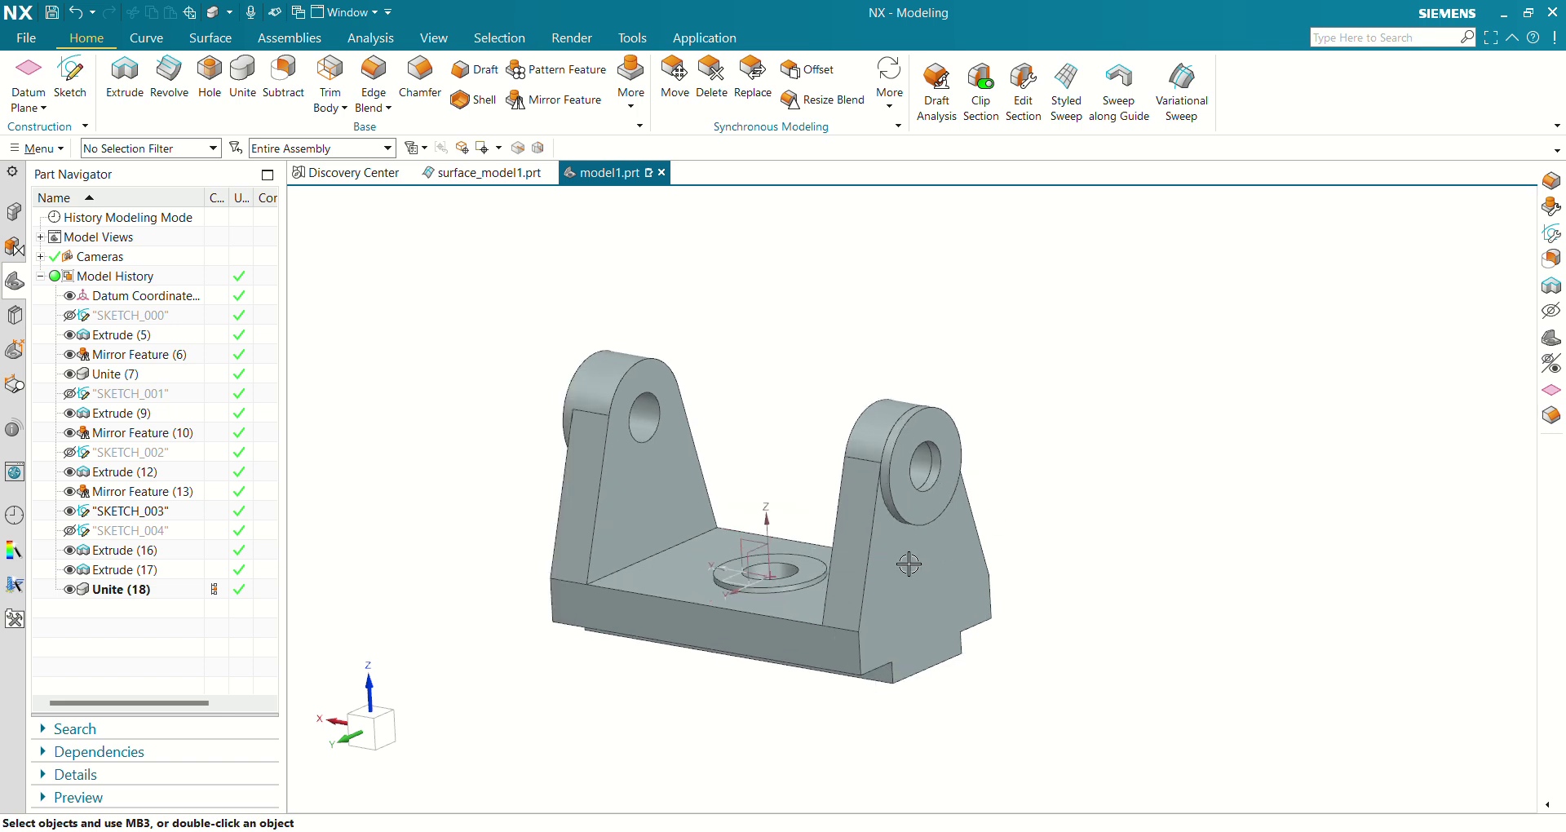
{"action": "left_click", "coordinate": [902, 555]}
{"action": "left_click", "coordinate": [106, 619]}
{"action": "left_click", "coordinate": [139, 589]}
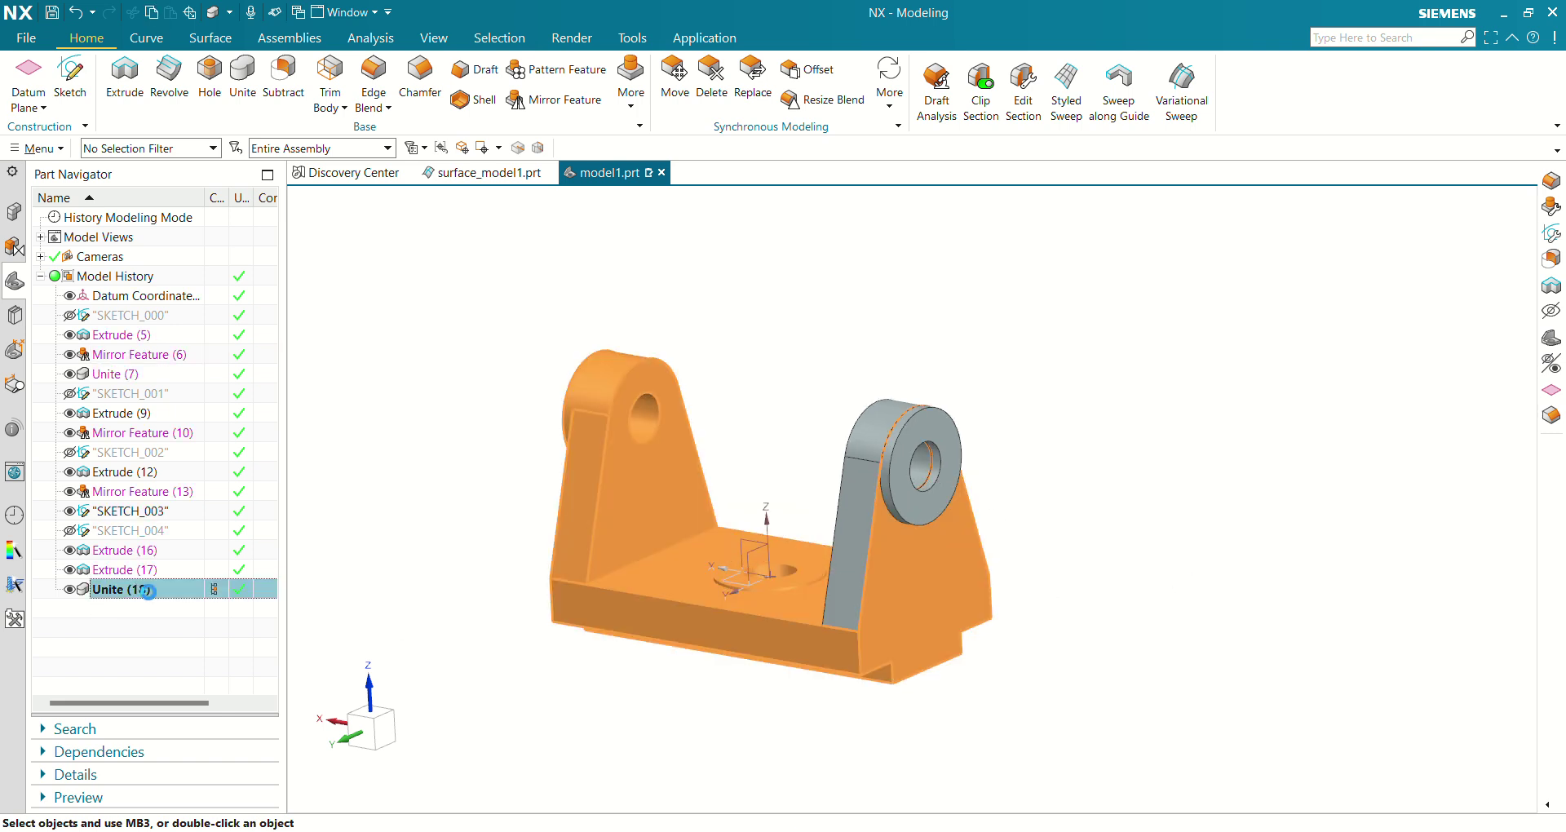
{"action": "key", "text": "Return"}
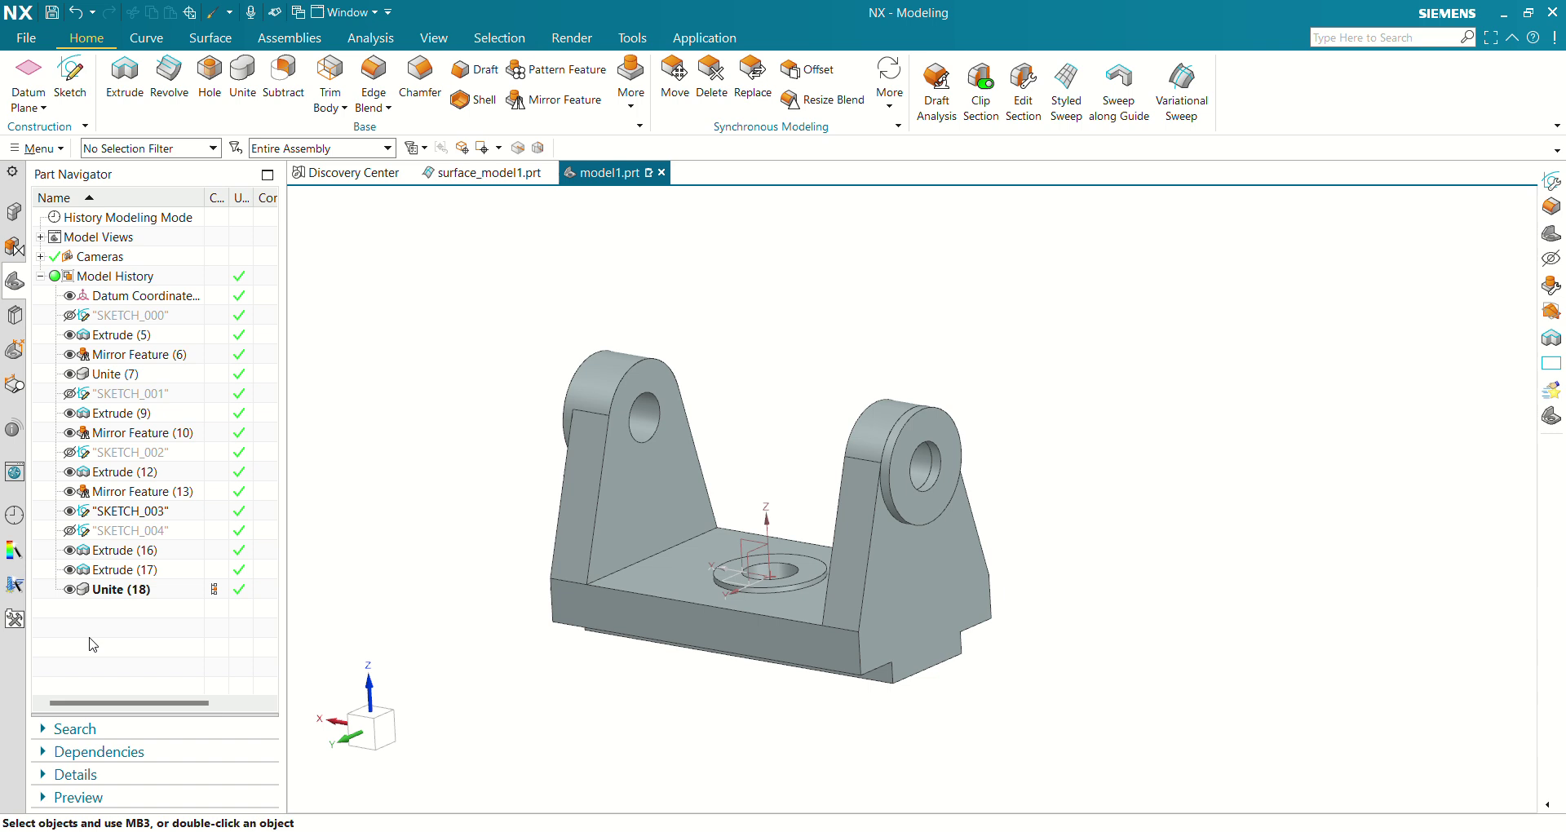
Edit Unite (18), clear the missing target body error, and add the right ear.
{"action": "double_click", "coordinate": [120, 591]}
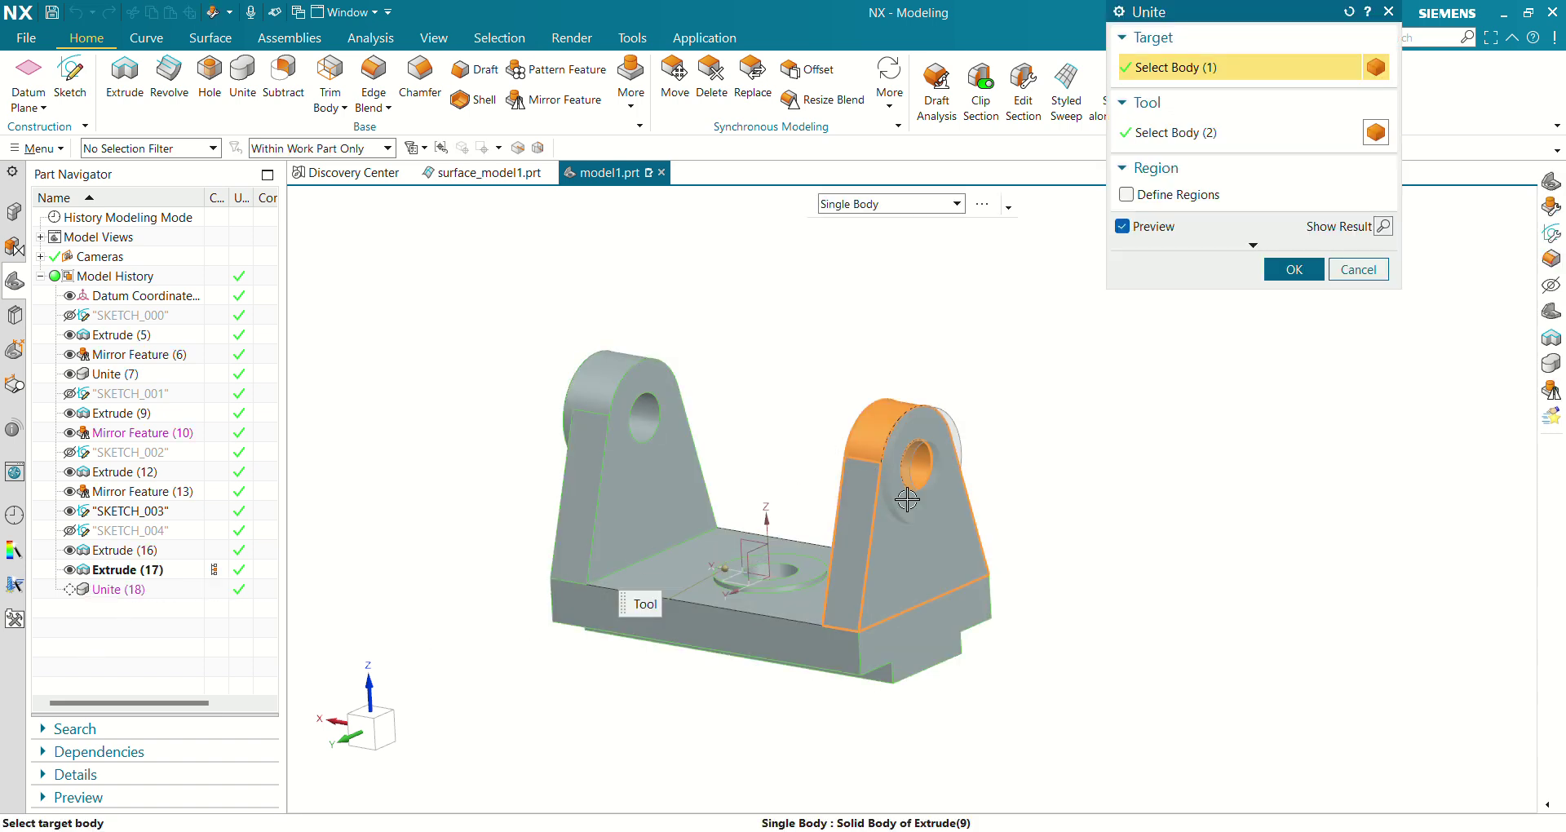
{"action": "left_click", "coordinate": [1293, 270]}
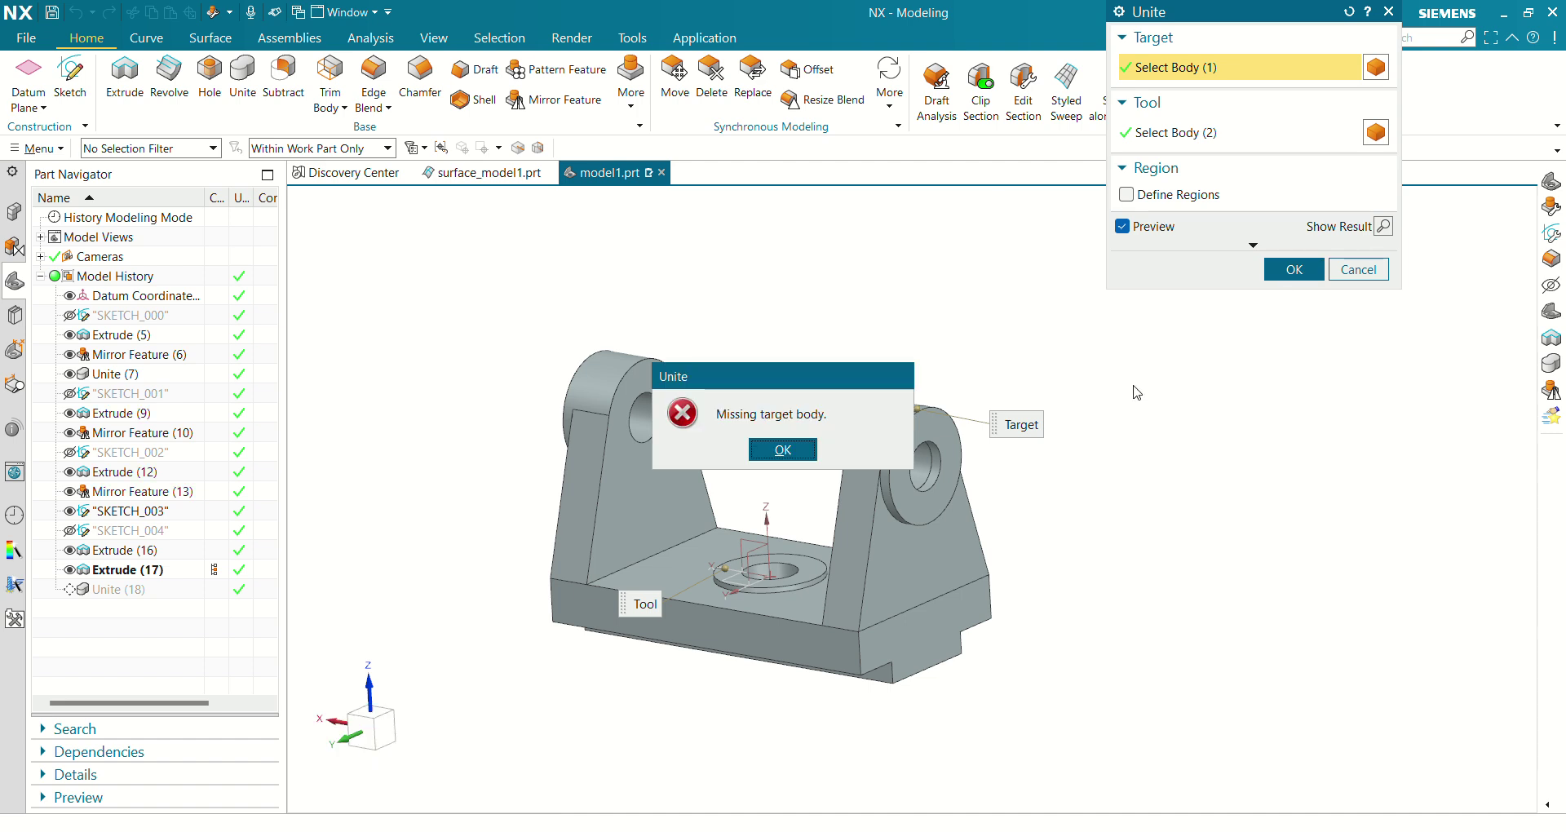
{"action": "key", "text": "Return"}
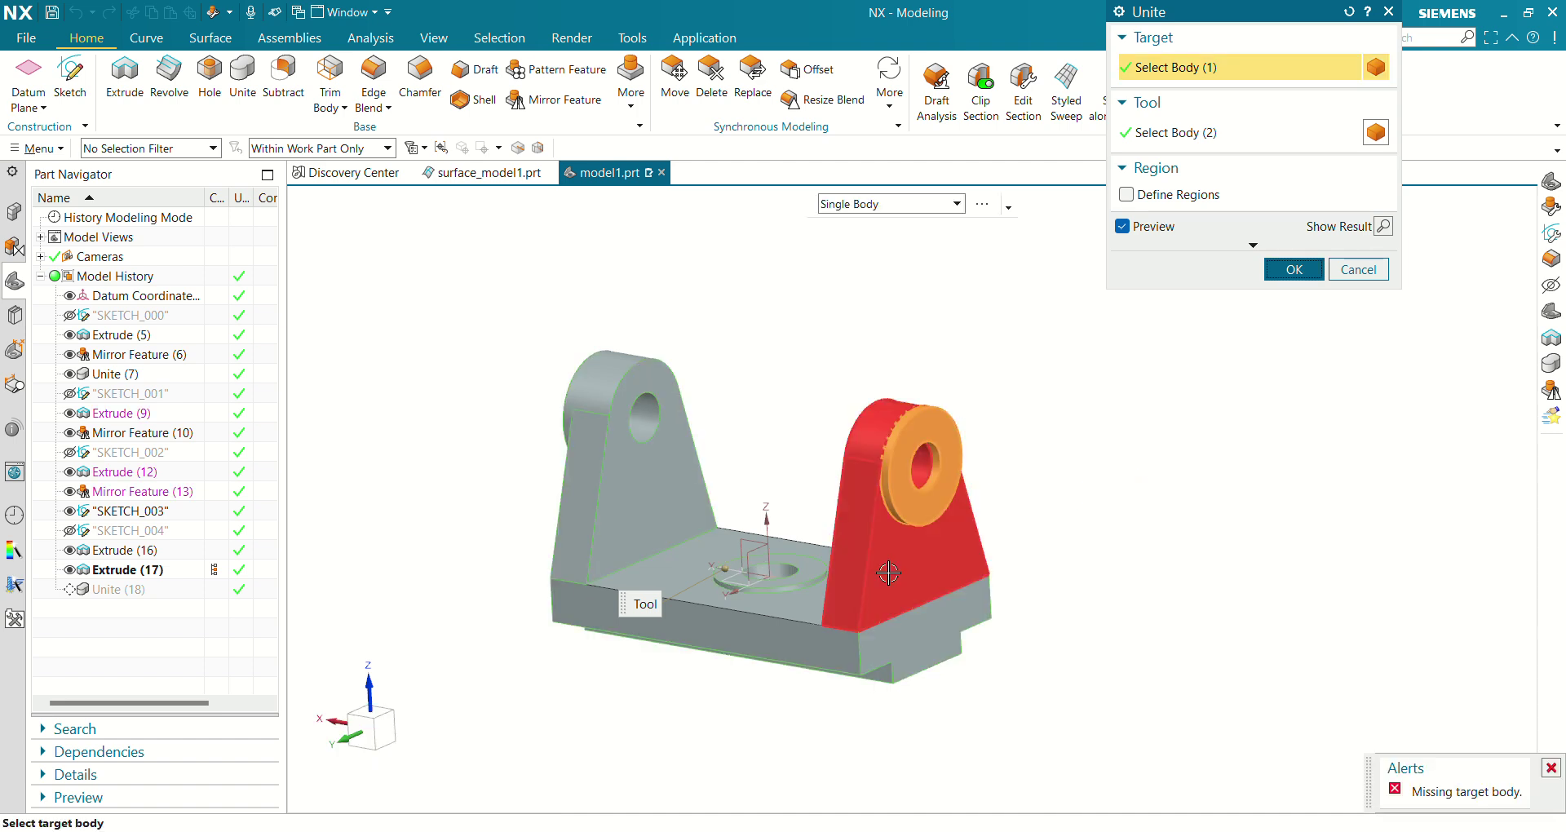
{"action": "left_click", "coordinate": [938, 531]}
{"action": "left_click", "coordinate": [1294, 270]}
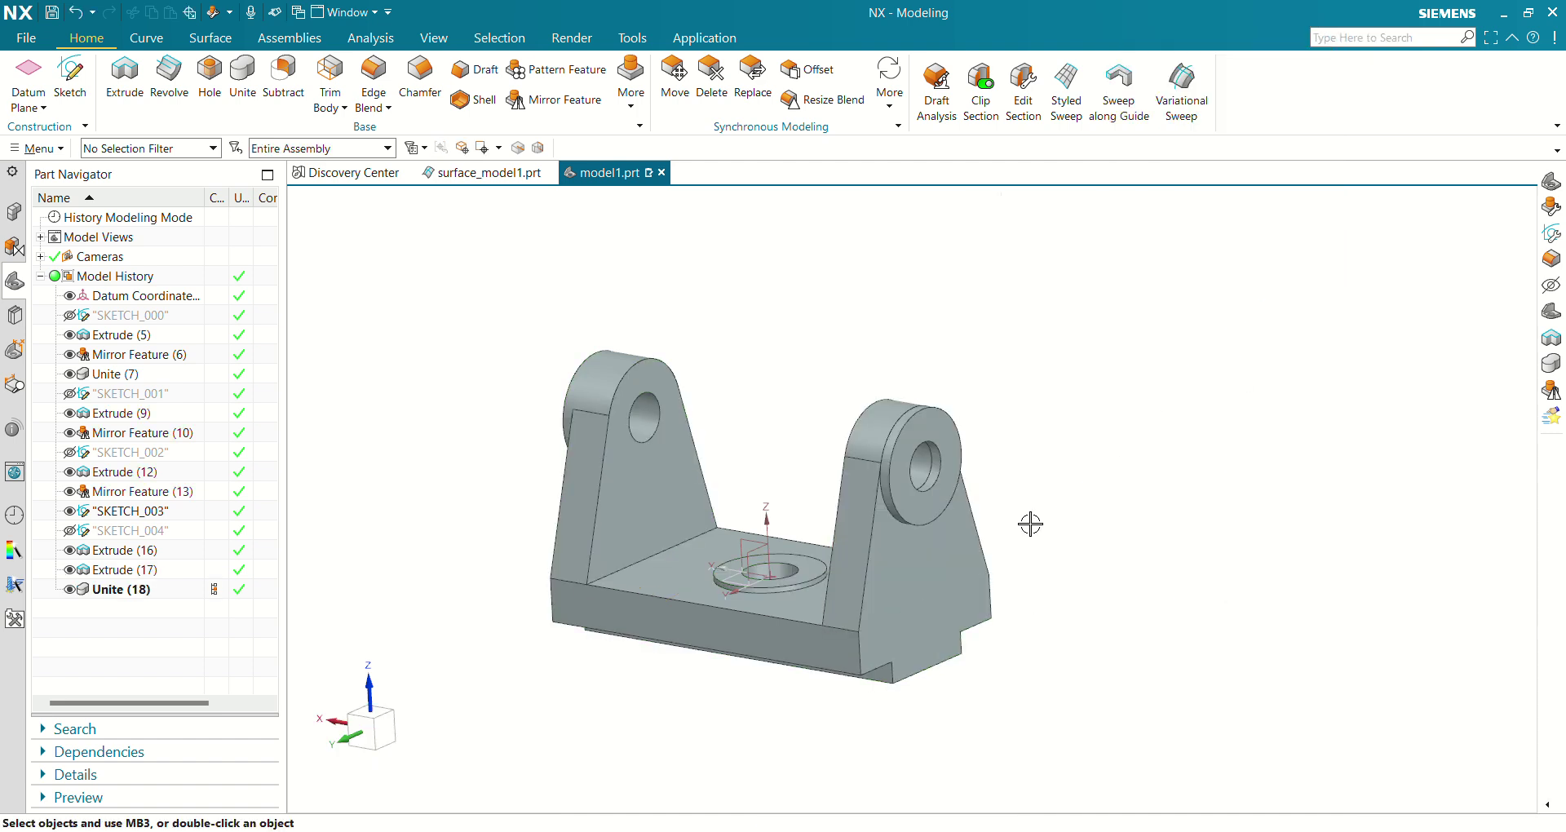
{"action": "left_click", "coordinate": [118, 589]}
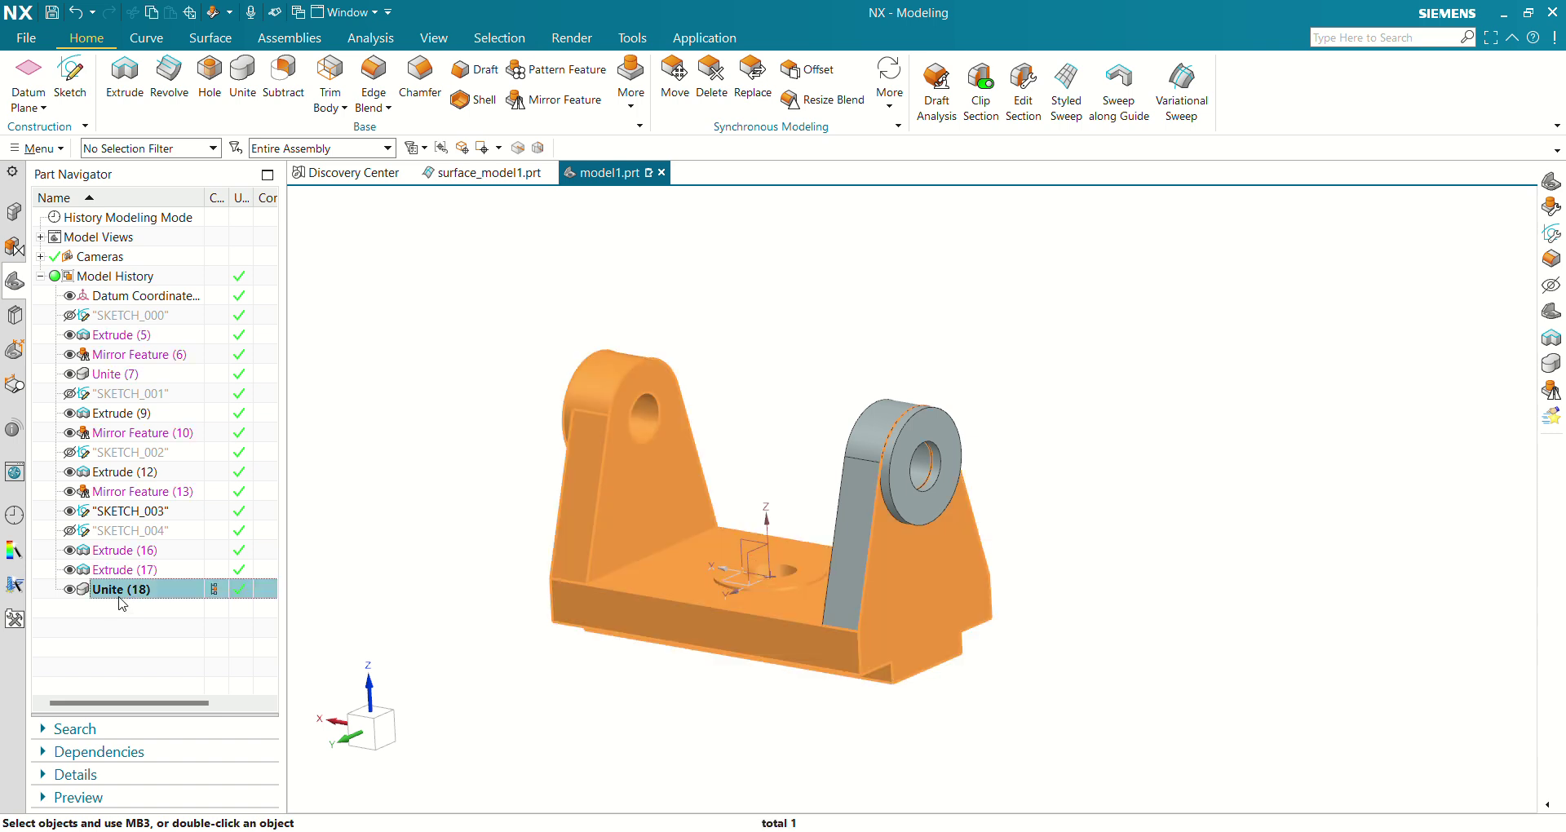